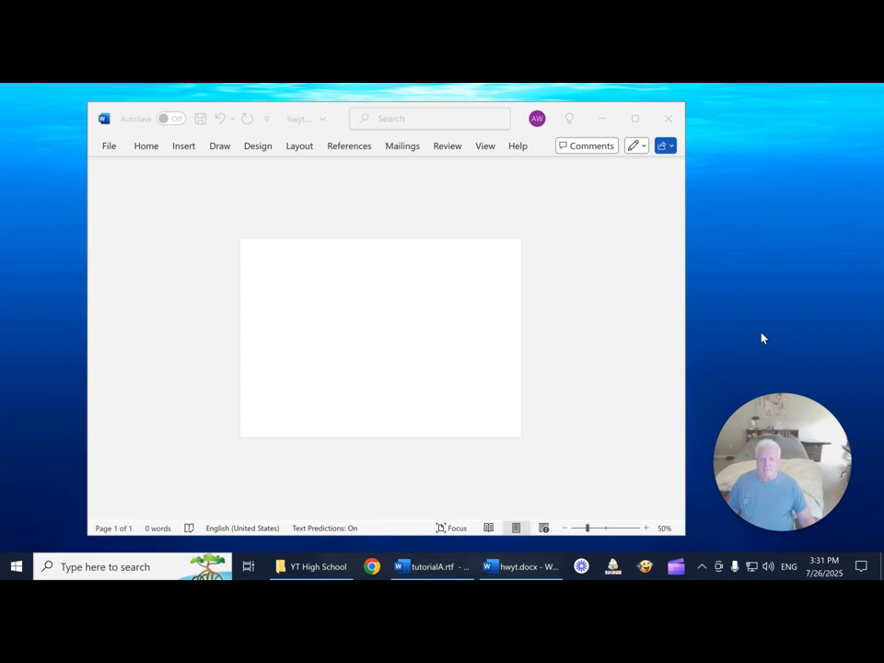
- Enter the title "Hello World YouTube" on the first line of the blank page
click(360, 274)
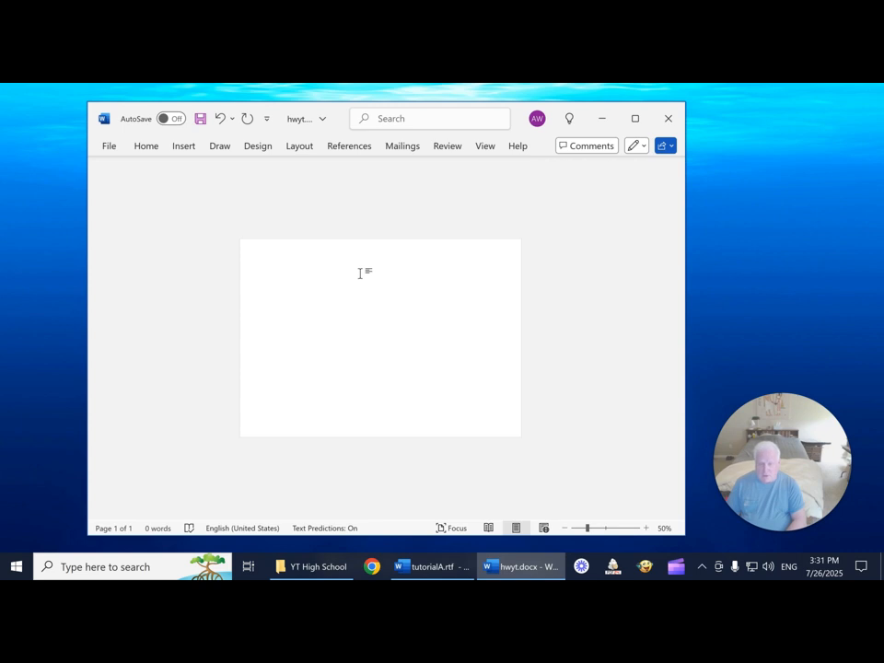
text(Hello World)
key(BackSpace)
key(BackSpace)
key(BackSpace)
key(BackSpace)
key(BackSpace)
key(BackSpace)
text(World You!be)
key(BackSpace)
key(BackSpace)
text(ue)
key(BackSpace)
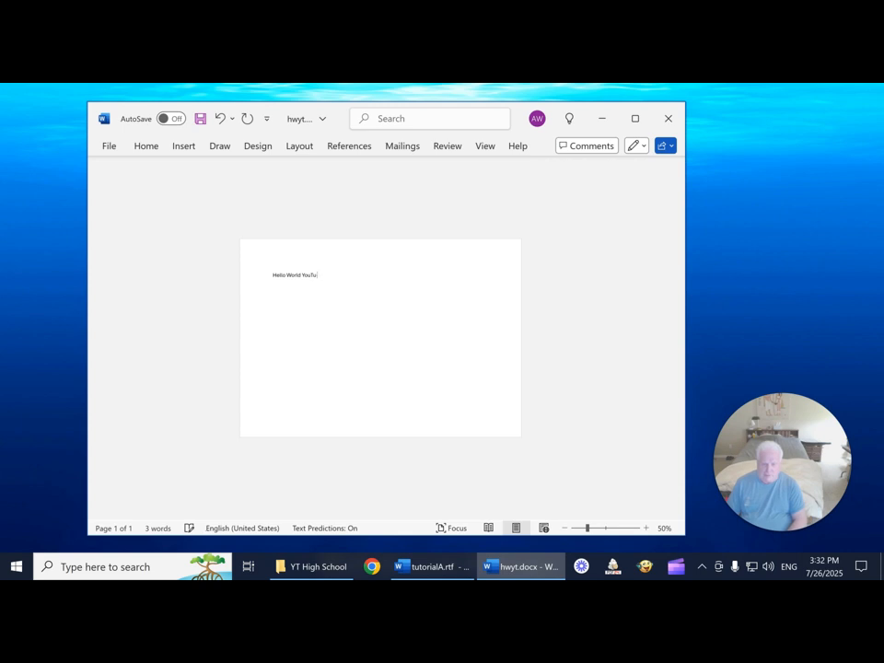
text(be)
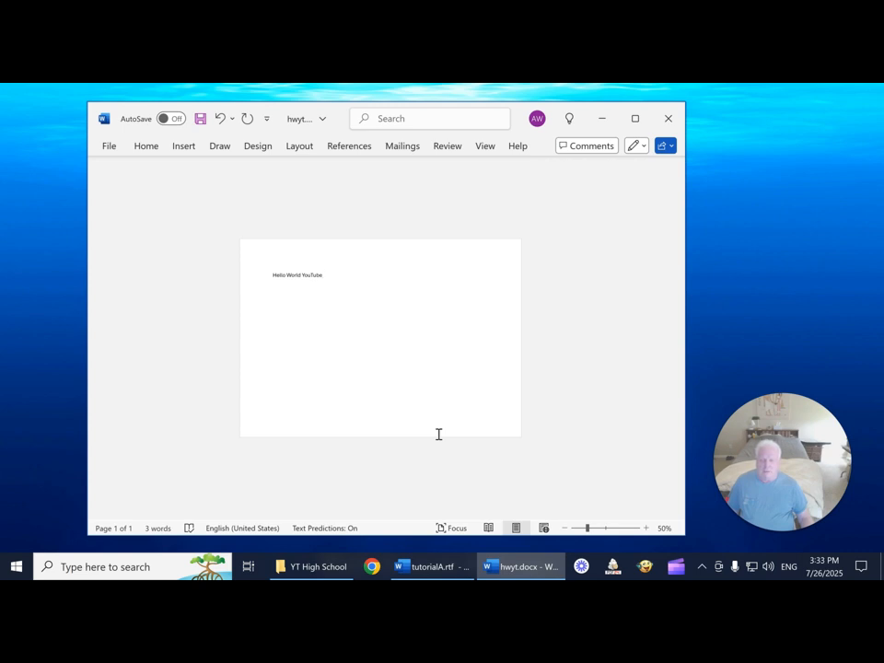
- Set the font size of the title "Hello World YouTube" to 26
click(272, 276)
drag(295, 277, 315, 280)
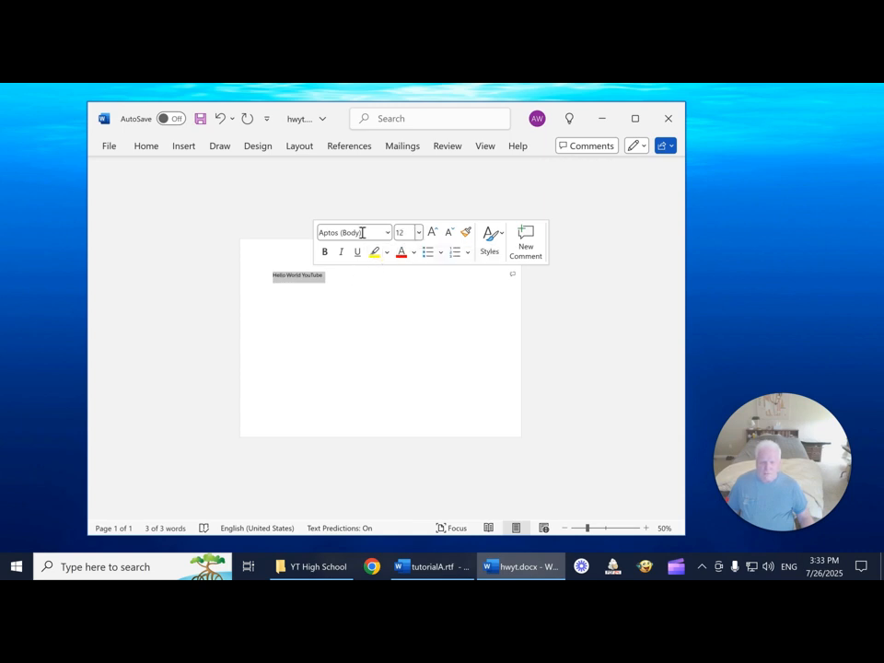
click(417, 234)
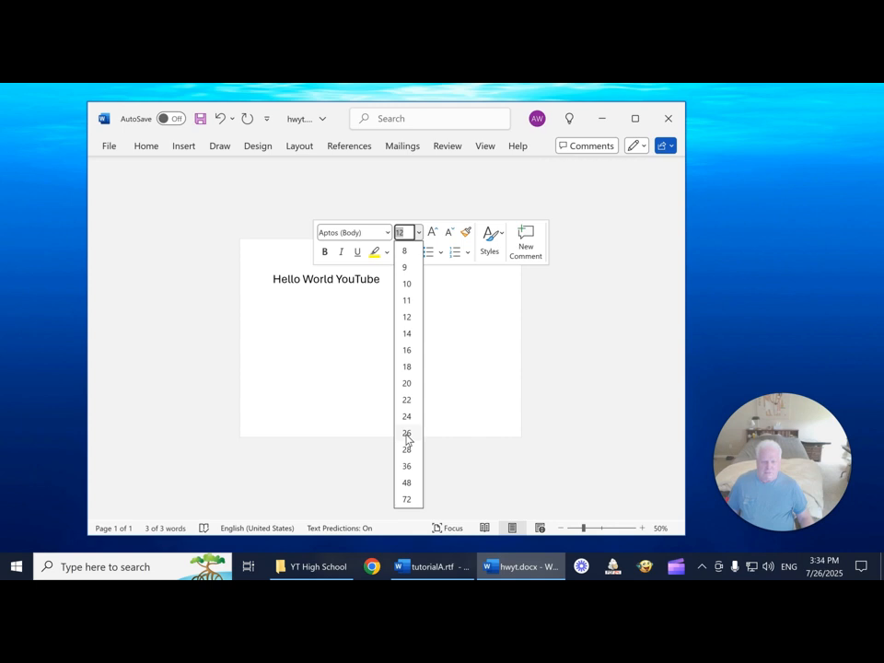
click(406, 433)
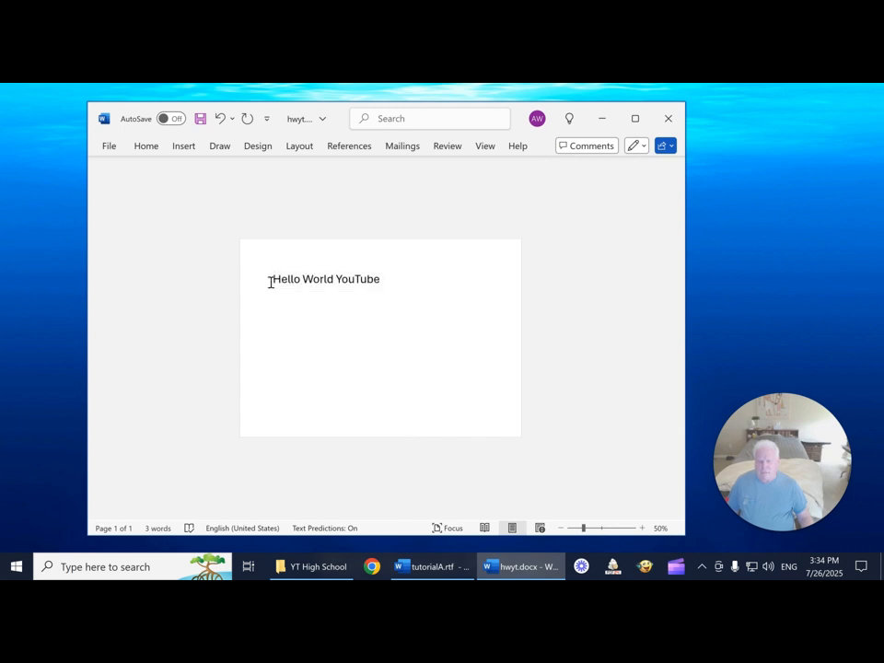
- Maximize the document window and center the title "Hello World YouTube" on the page
drag(270, 282, 368, 284)
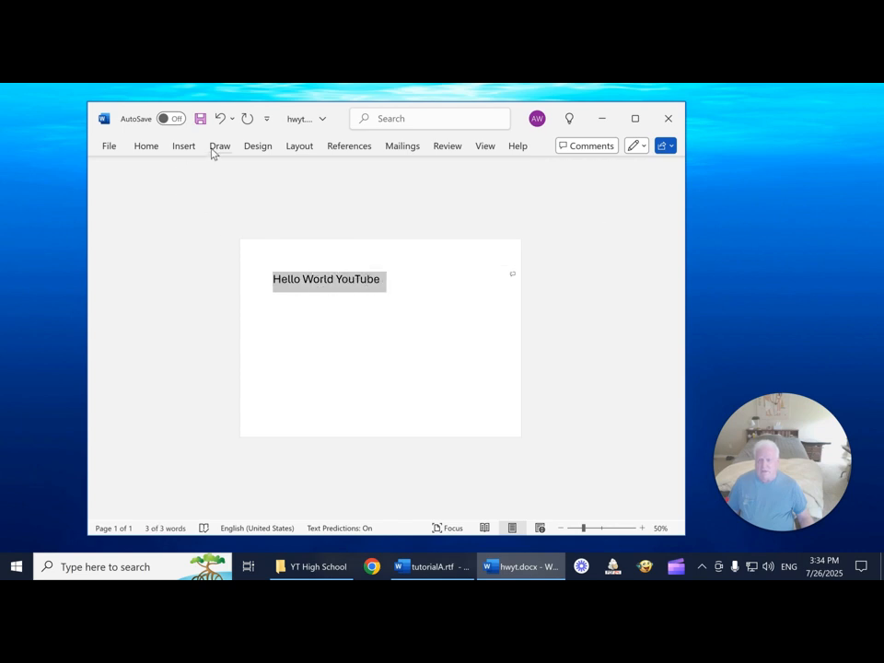
click(144, 150)
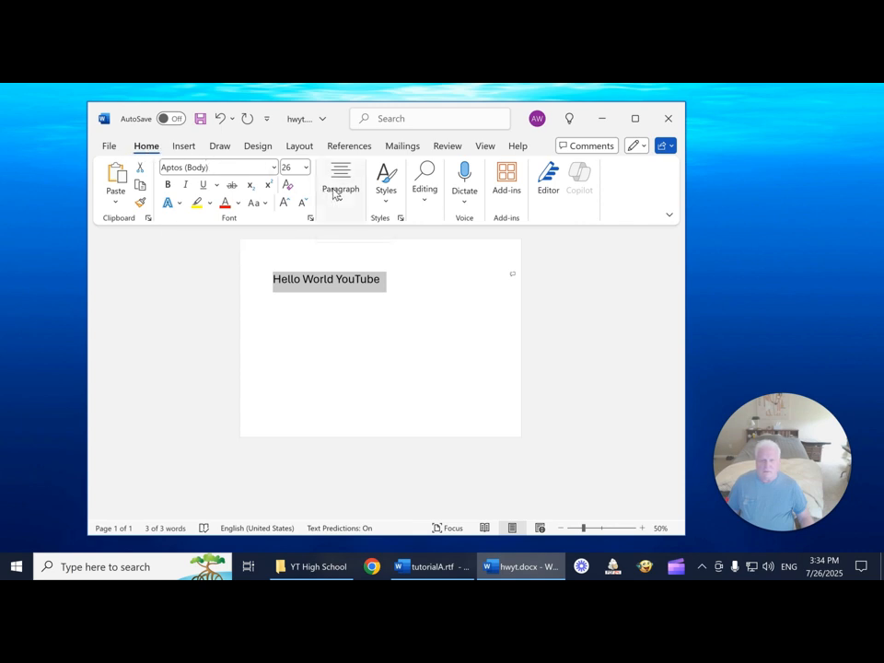
click(634, 120)
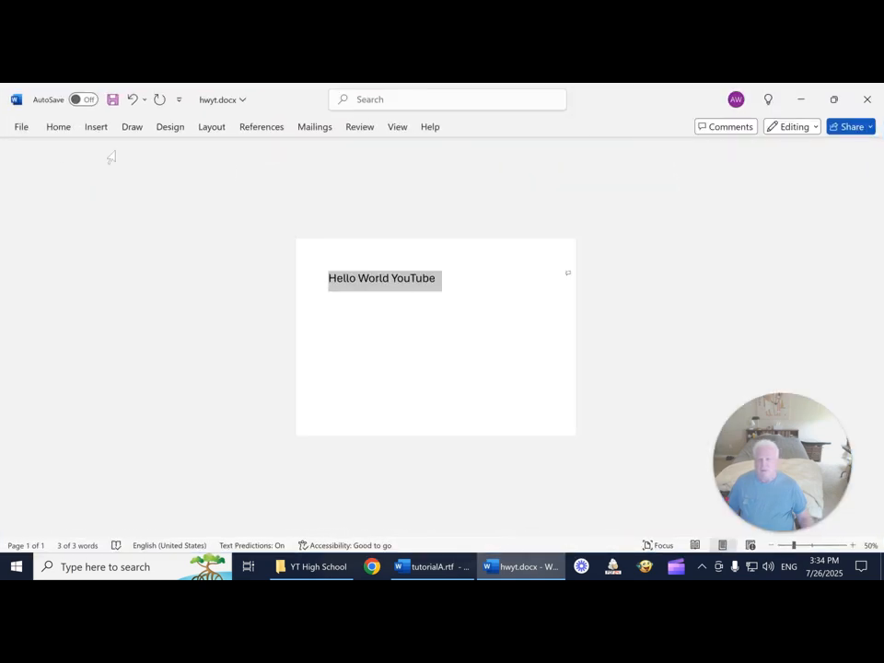
click(58, 131)
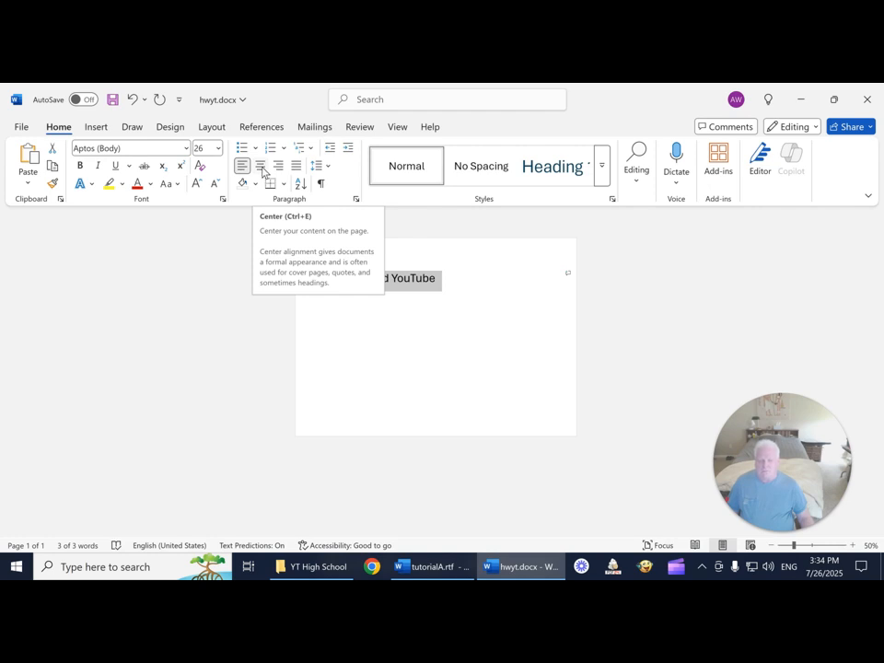
click(262, 167)
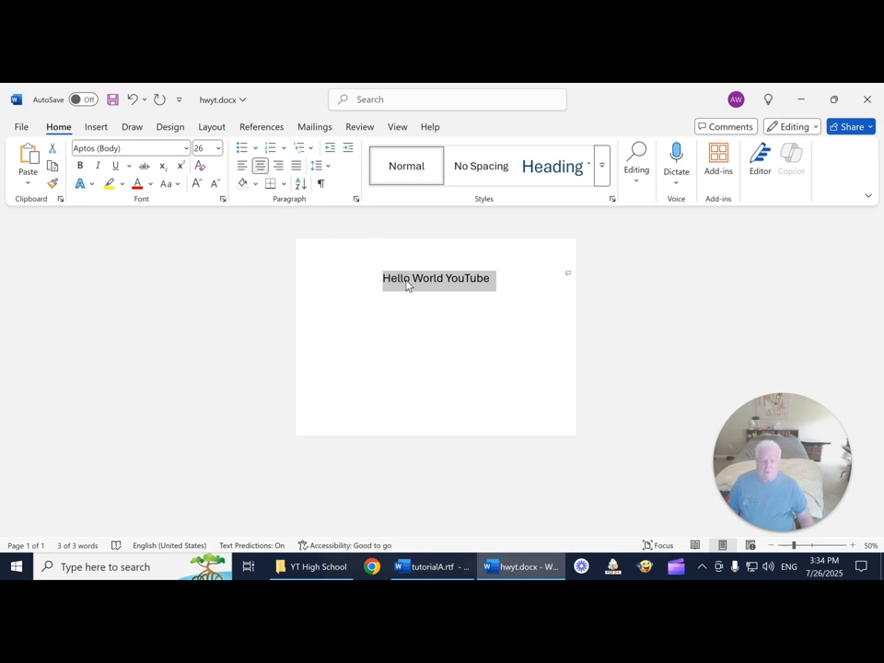
key(ctrl+F1)
- Add a byline on a new line below the title, reading "by" followed by the author's full name
click(493, 279)
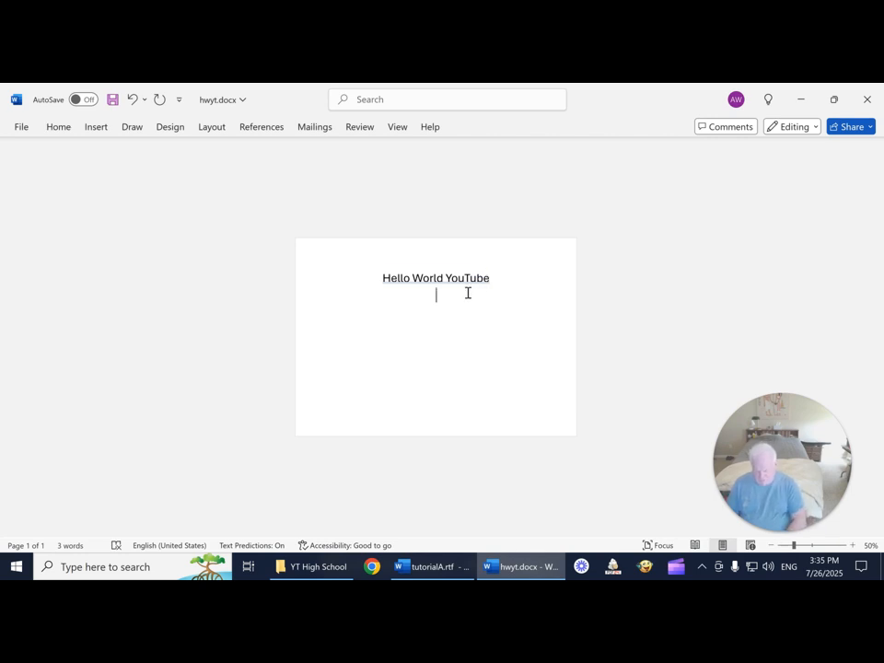
text(b)
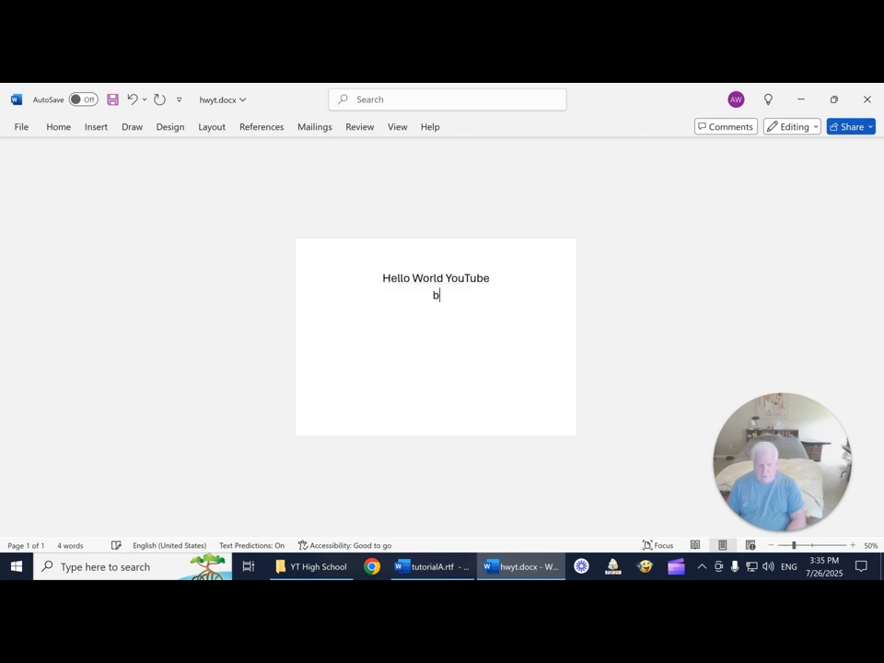
text(y Alan Lee W)
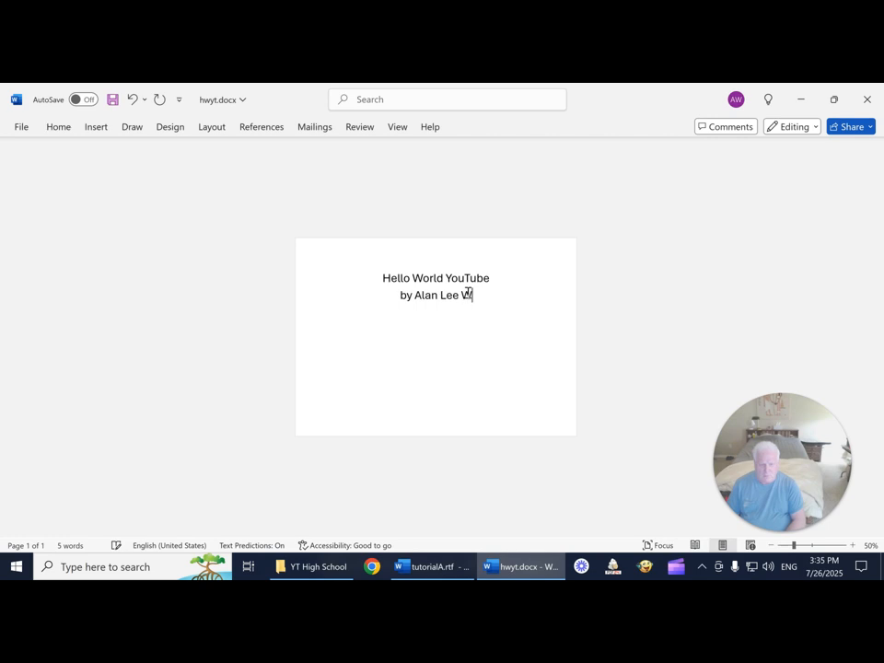
text(;hite)
key(BackSpace)
key(BackSpace)
key(BackSpace)
key(BackSpace)
key(BackSpace)
key(BackSpace)
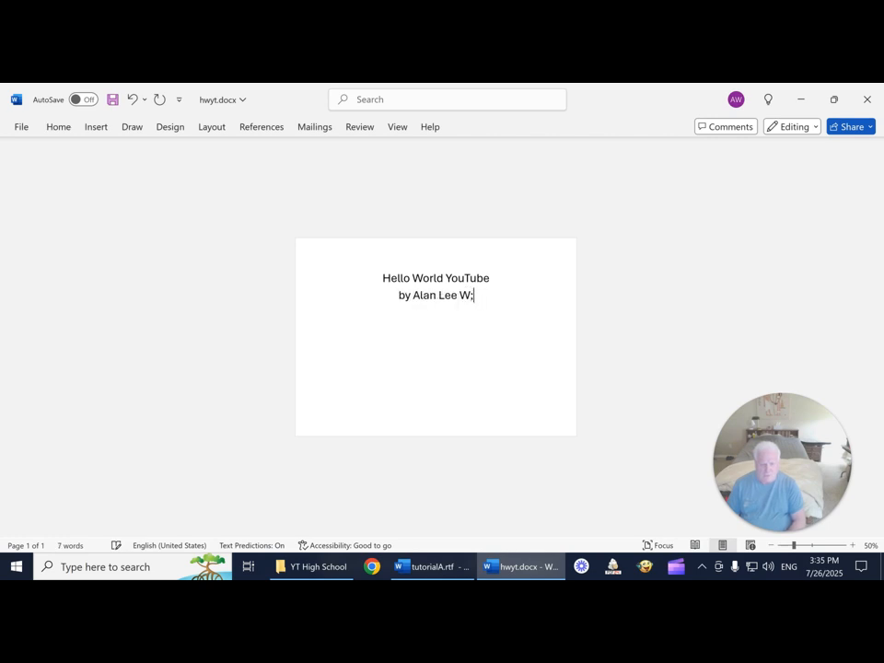
text(W)
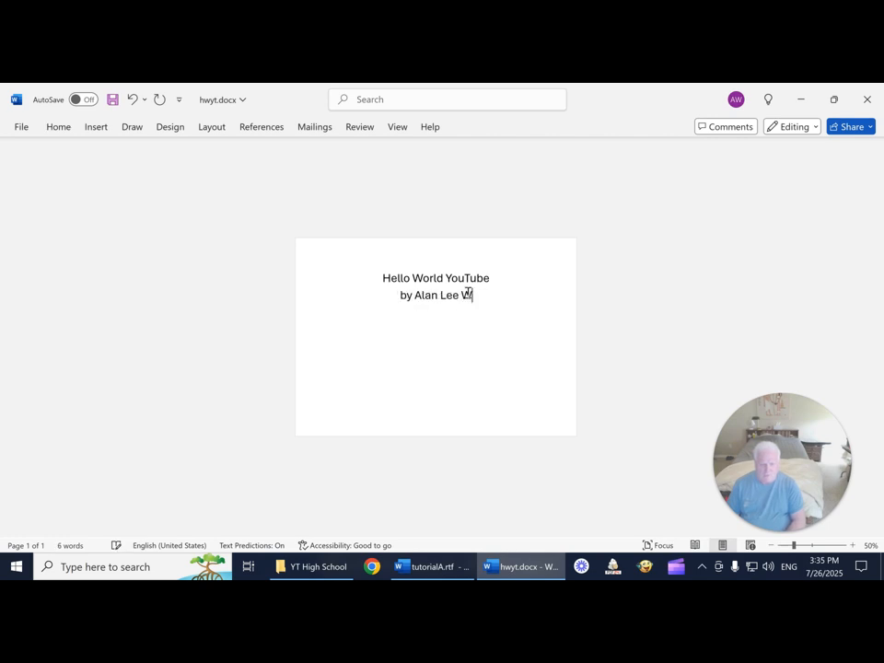
text(hiteman)
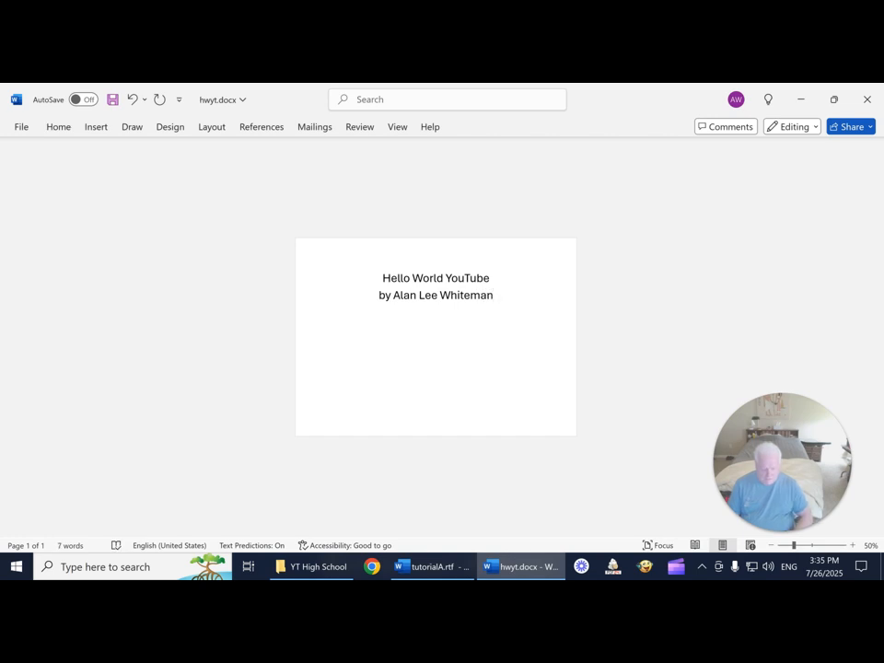
- Set the font size of the whole byline below the title to 18
key(shift+Left)
key(shift+Left)
key(shift+Left)
key(shift+Left)
key(shift+Left)
key(shift+Left)
key(shift+Left)
key(shift+Left)
key(shift+Left)
key(shift+Left)
key(shift+Left)
key(shift+Left)
key(shift+Left)
key(shift+Left)
key(shift+Left)
key(shift+Left)
key(shift+Left)
key(shift+Left)
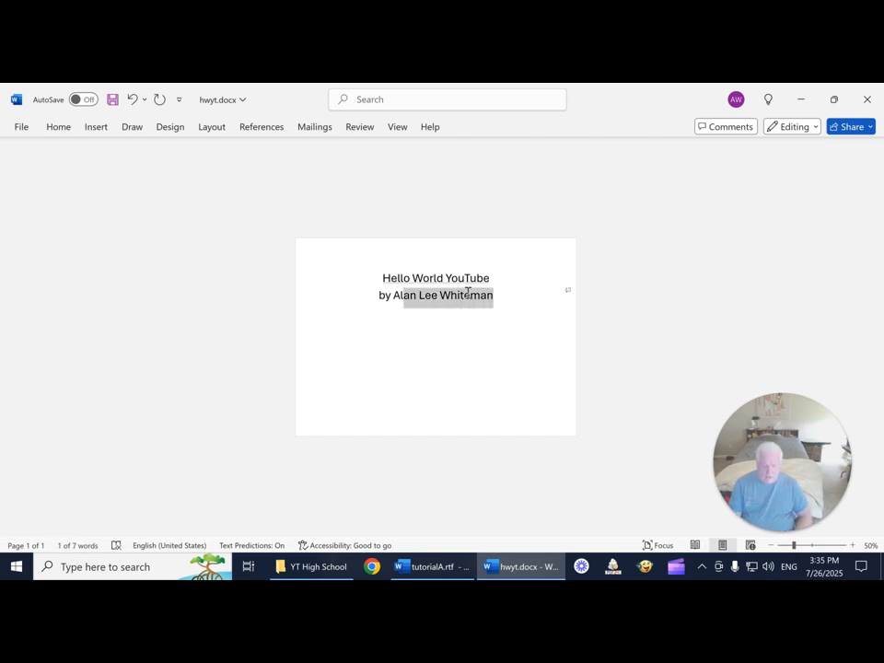
key(shift+Left)
key(shift+Left)
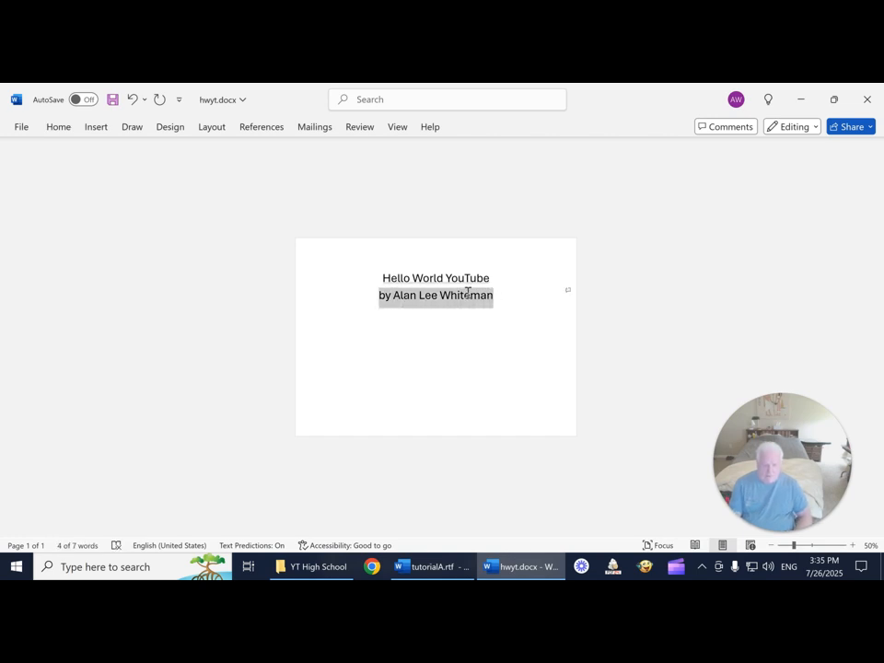
right_click(468, 292)
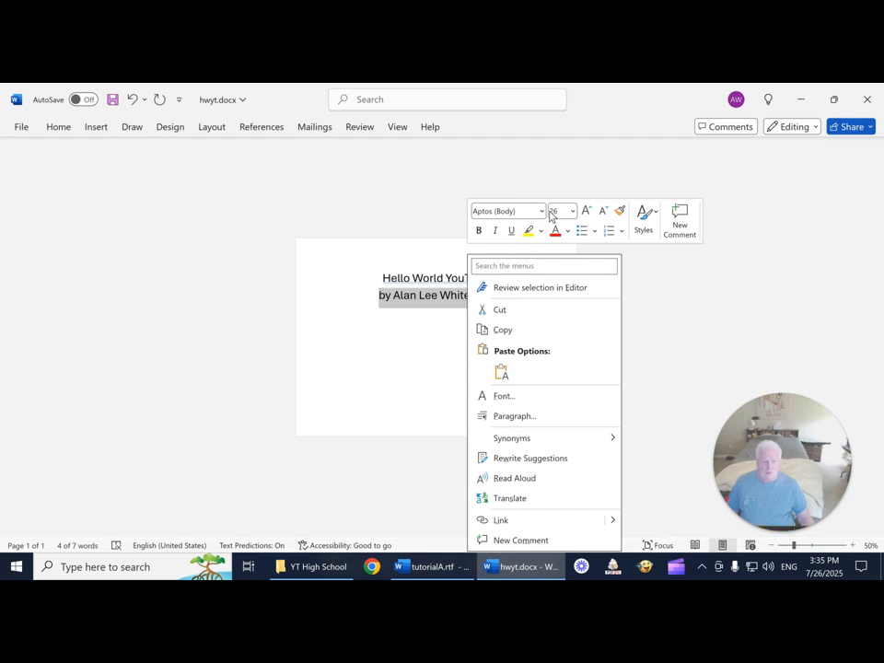
click(572, 212)
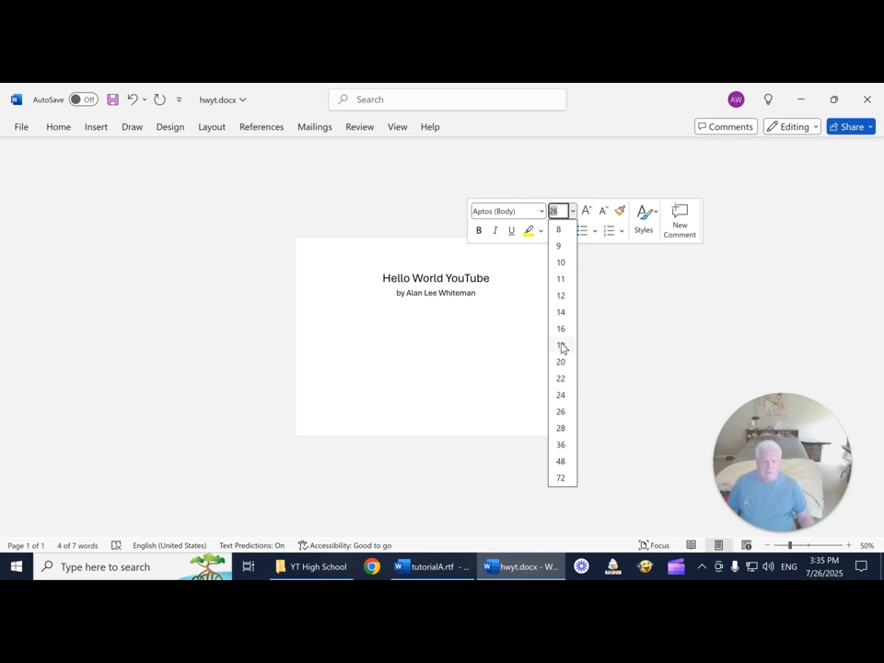
click(561, 346)
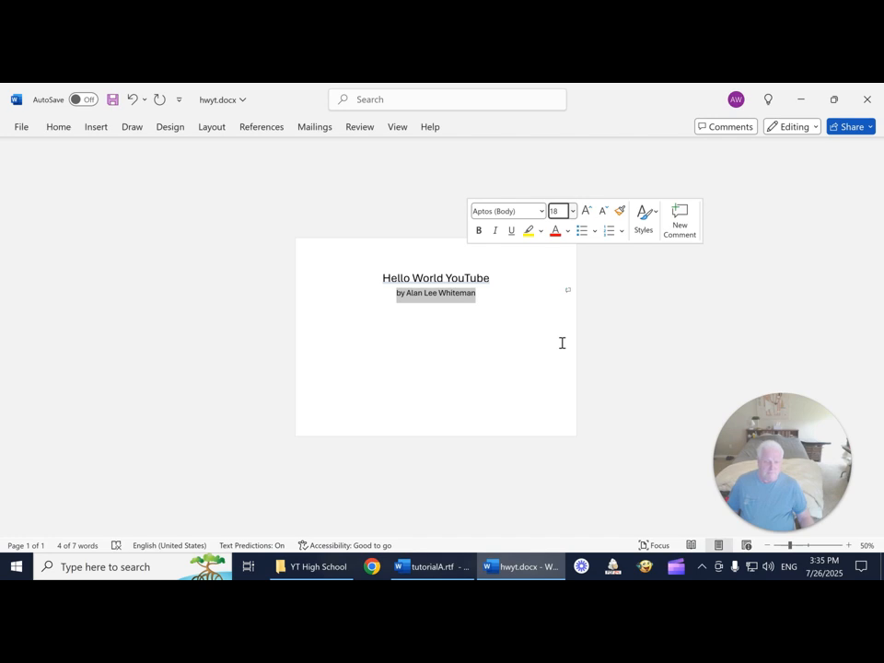
- Insert the smaller 1971 portrait JPG from the device's Pictures folder on a new line below the byline and dismiss the feature tips
click(483, 294)
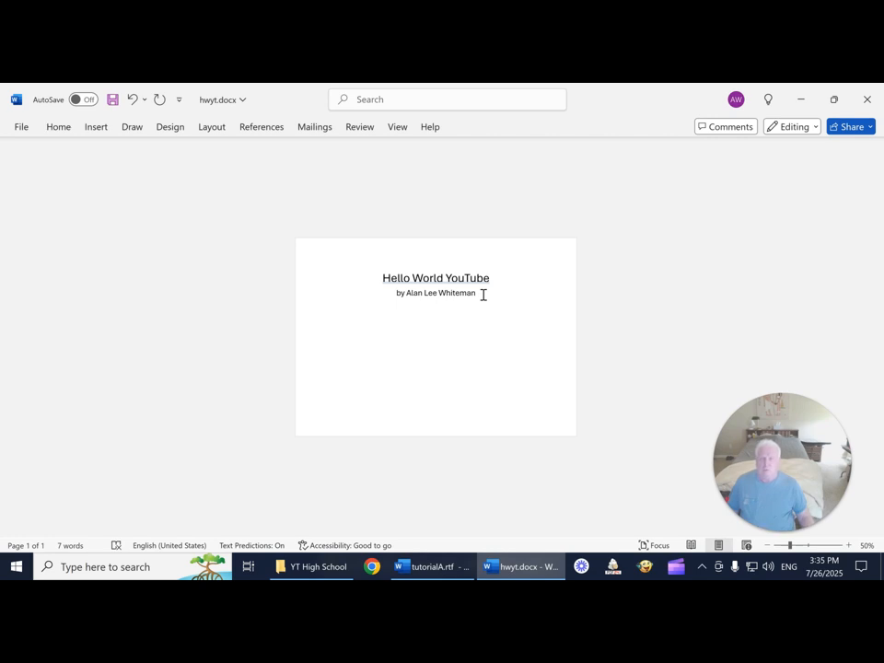
click(97, 128)
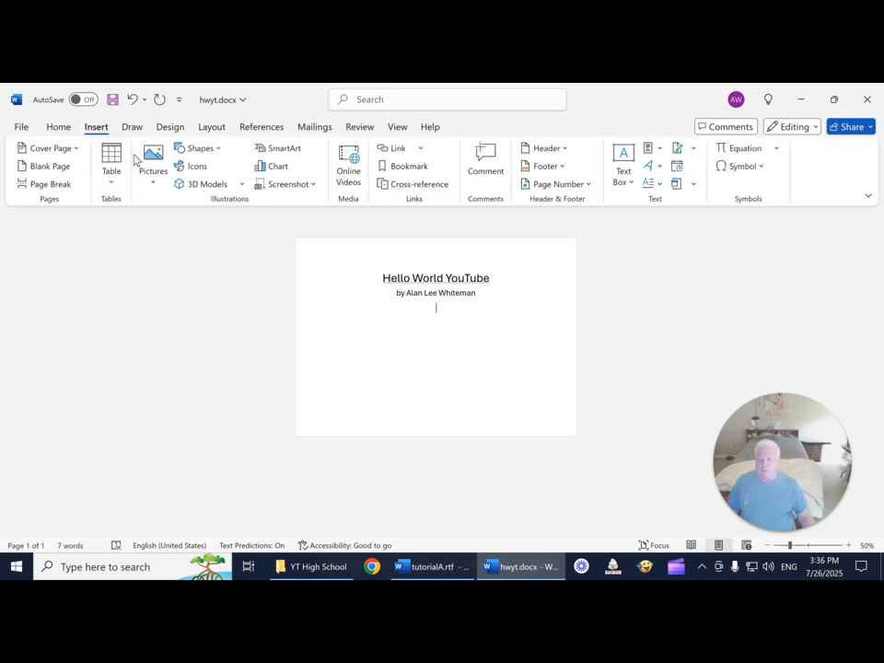
click(154, 175)
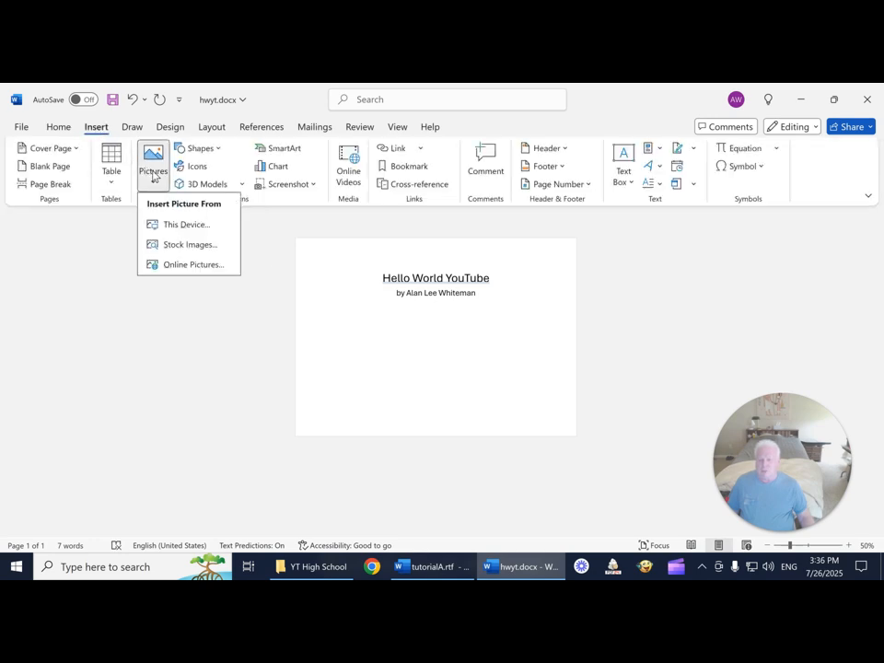
click(175, 226)
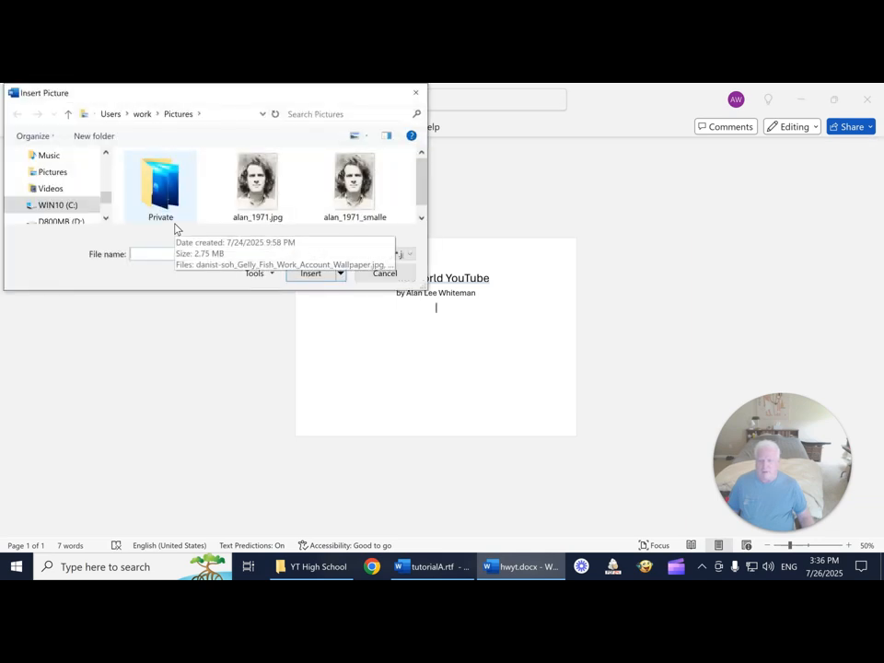
click(356, 187)
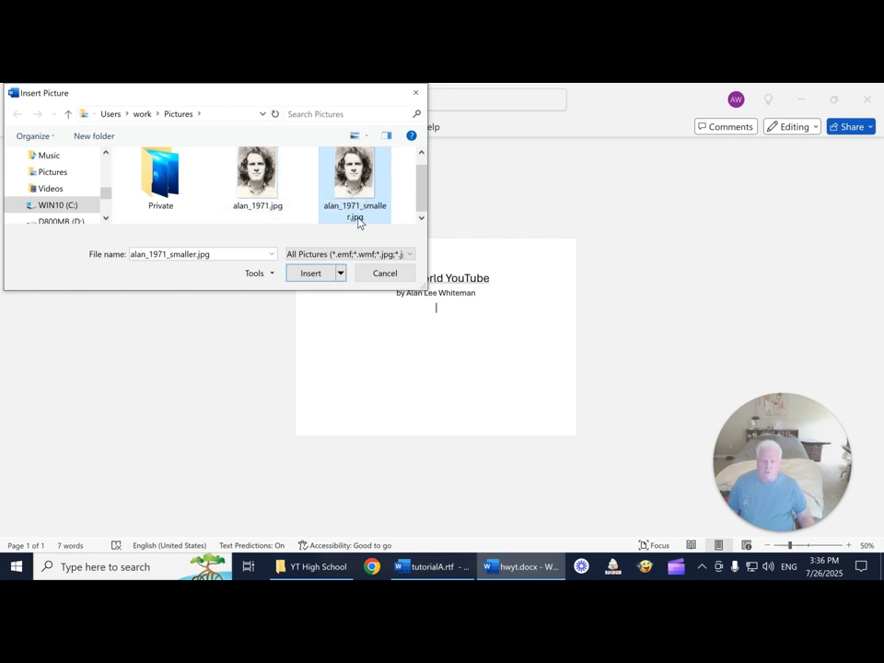
click(309, 272)
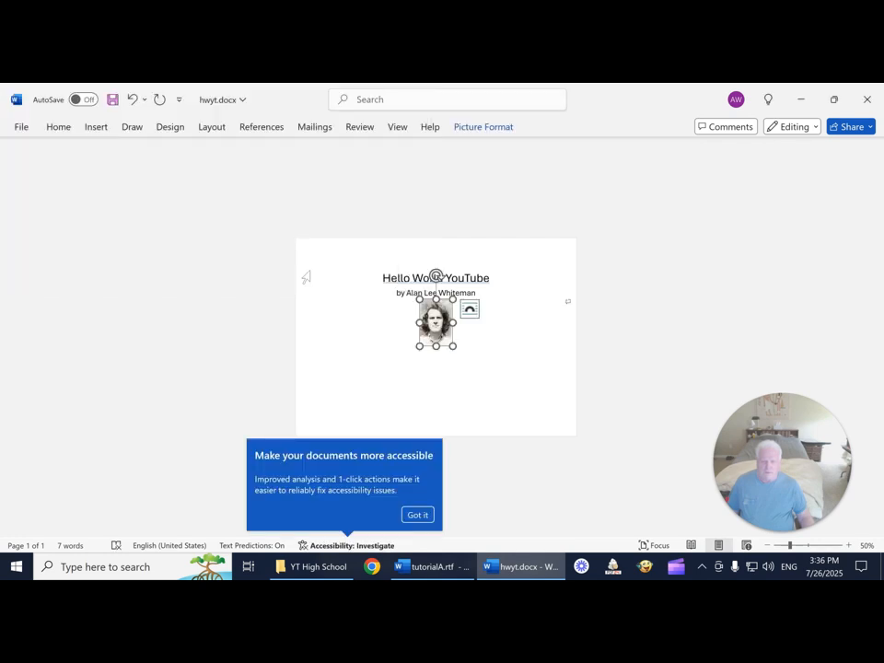
click(418, 517)
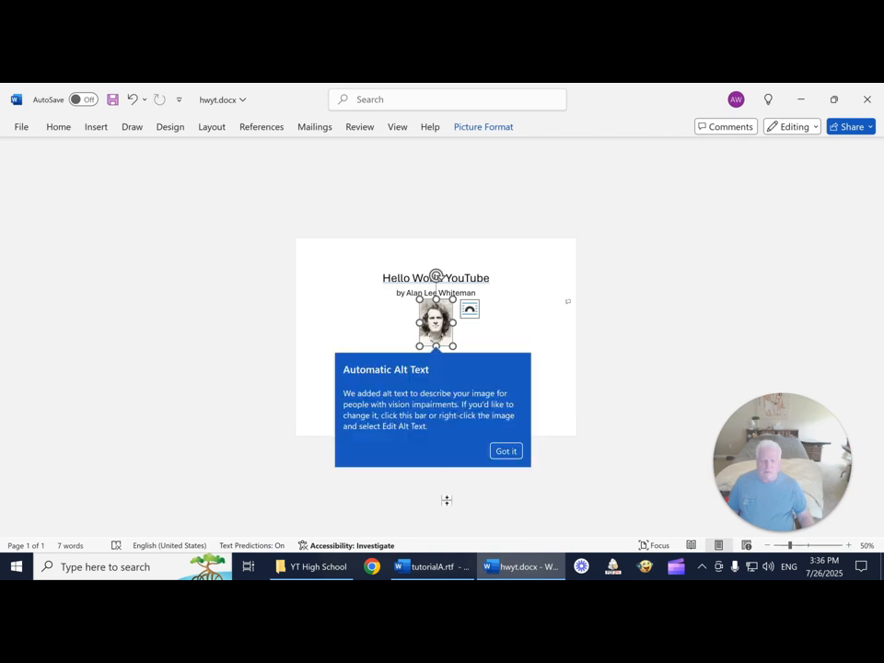
click(508, 451)
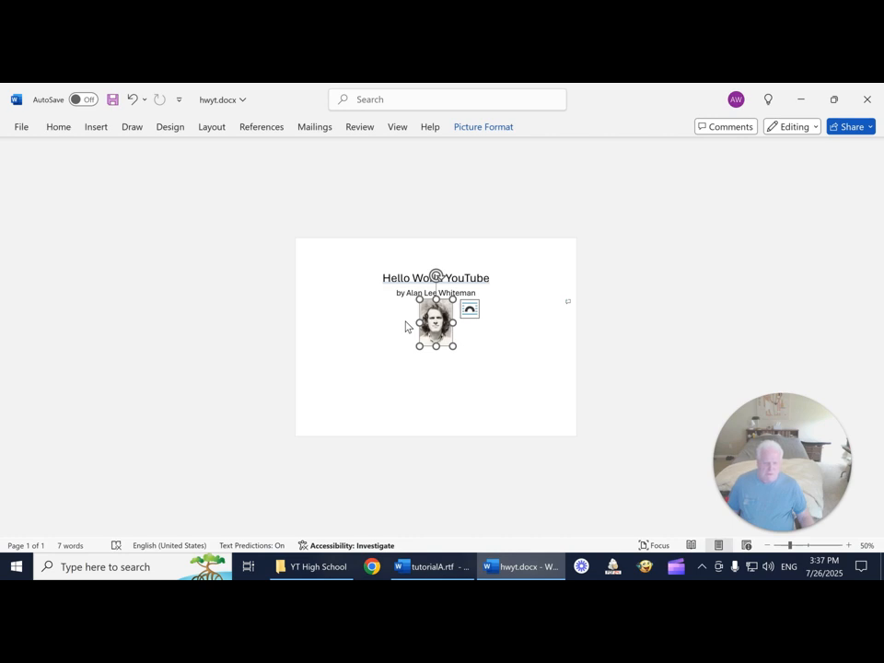
- Check the layout options of the inserted portrait, close them and deselect the picture
click(469, 313)
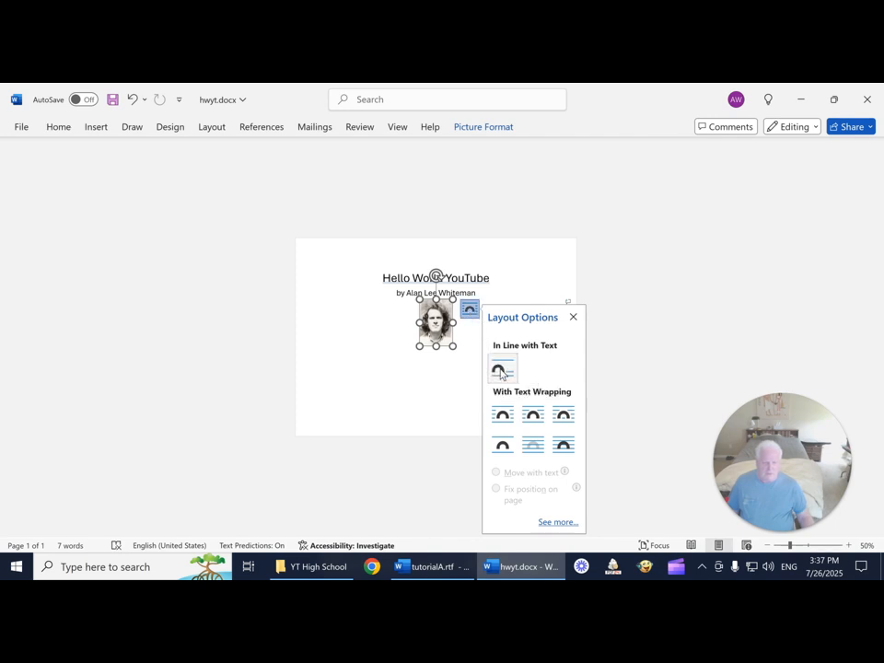
click(573, 319)
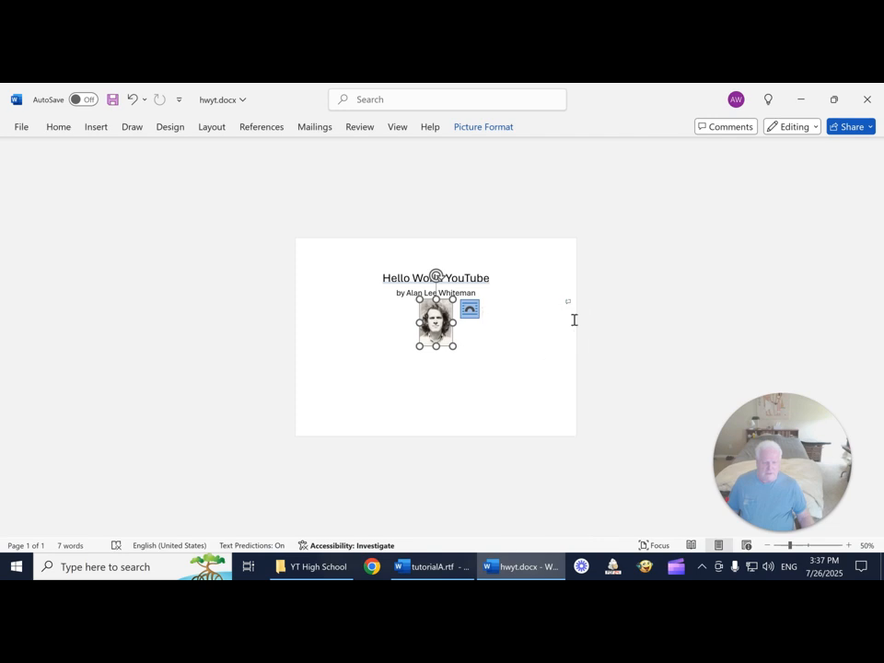
click(610, 368)
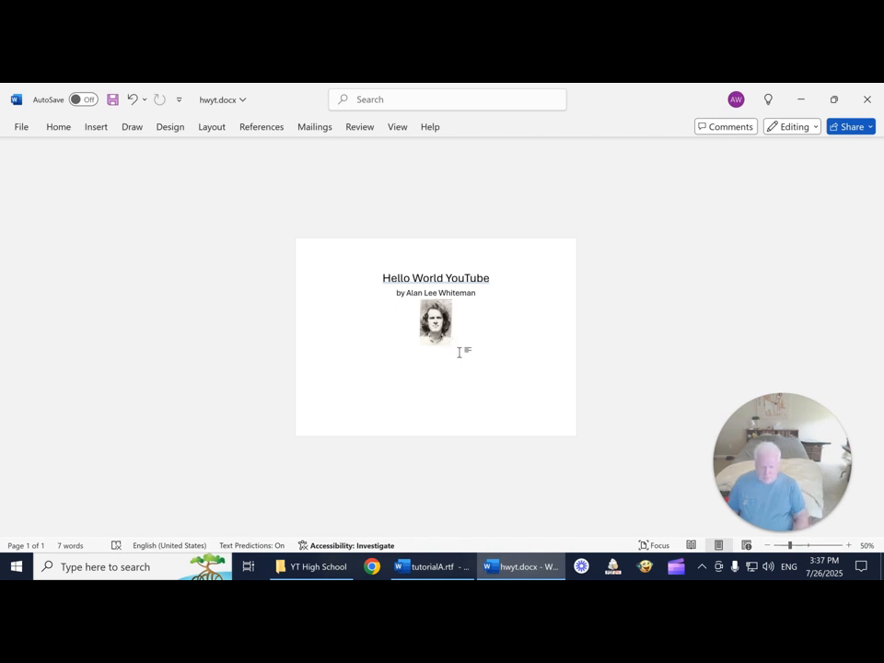
- Add a two-line caption below the portrait: the author's first name followed by "in 1971", and "Corvalis, Oregon" on the second line
key(Return)
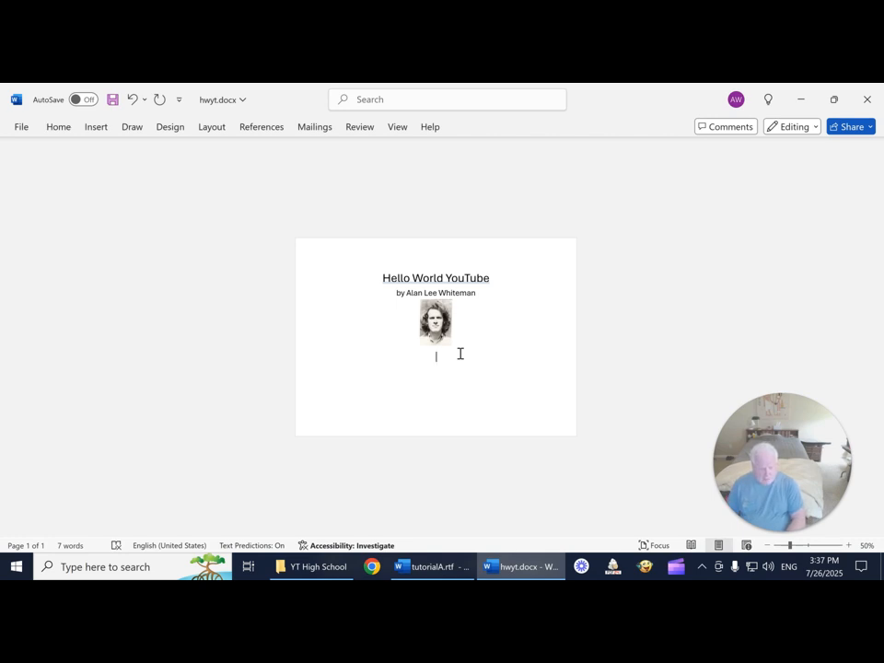
text(Alan in )
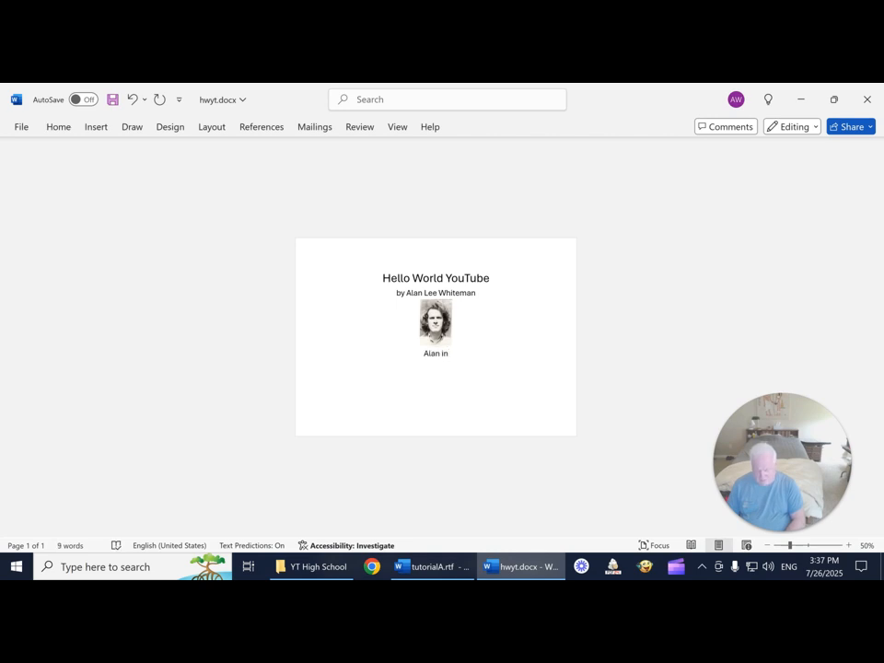
text(1971)
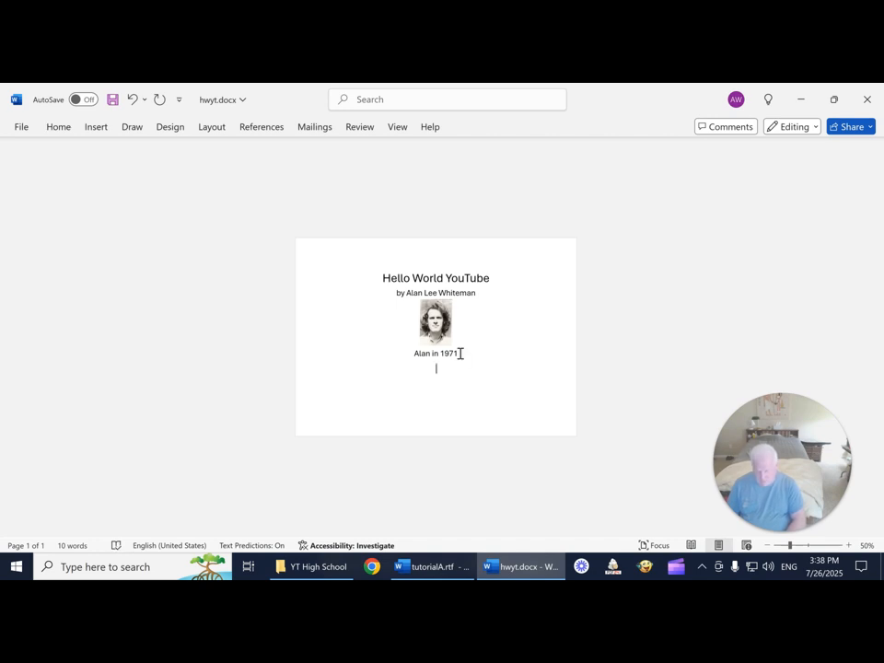
text(Cor)
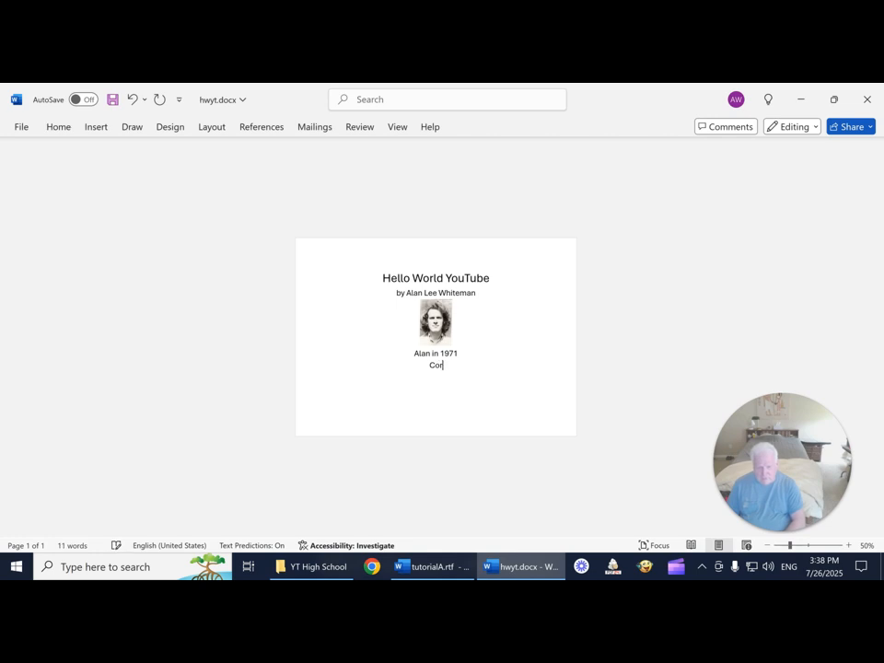
text(valis, Oregon)
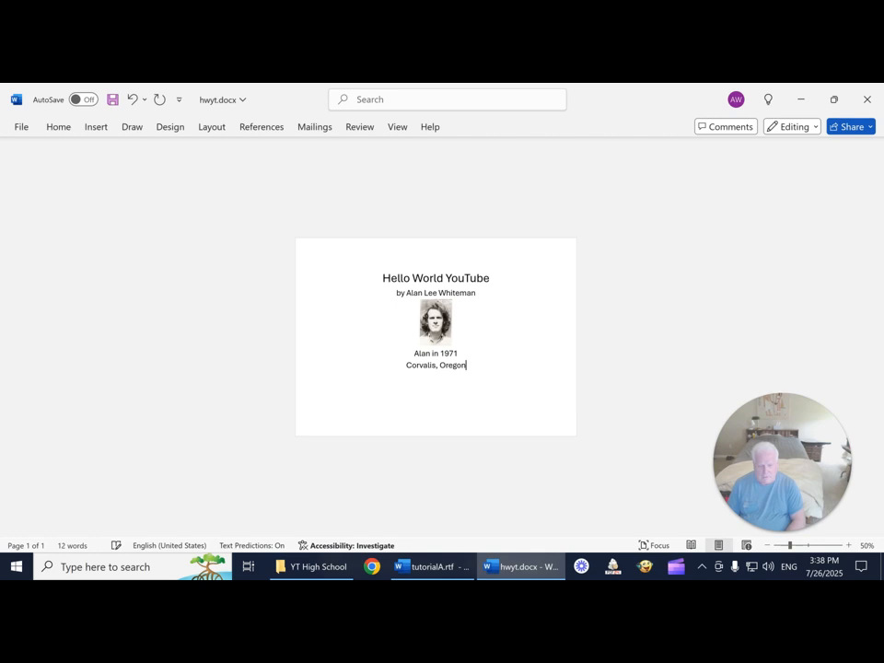
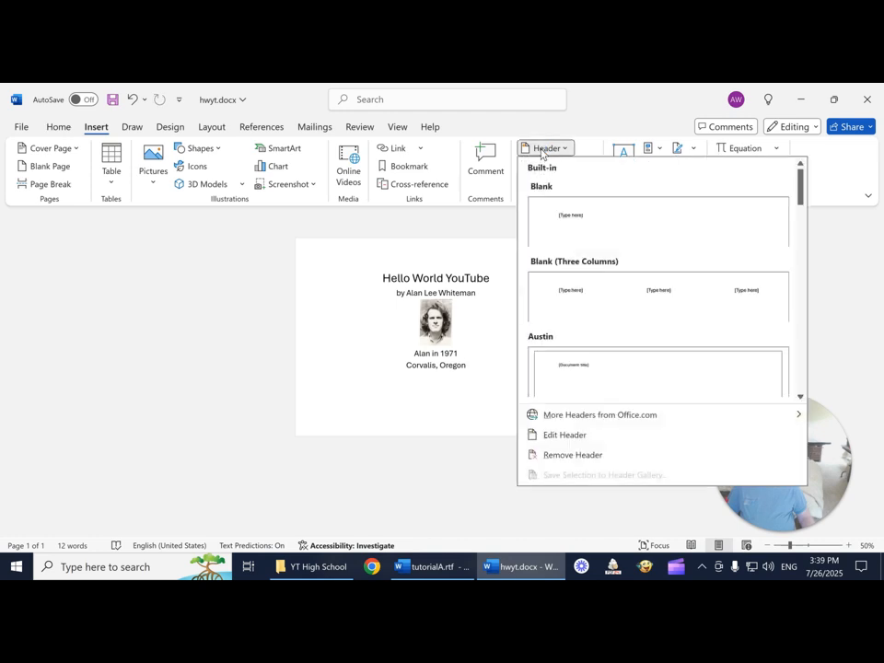
- Insert a Blank built-in header and replace its placeholder with "Hello World for YouTube simple ..."
click(568, 218)
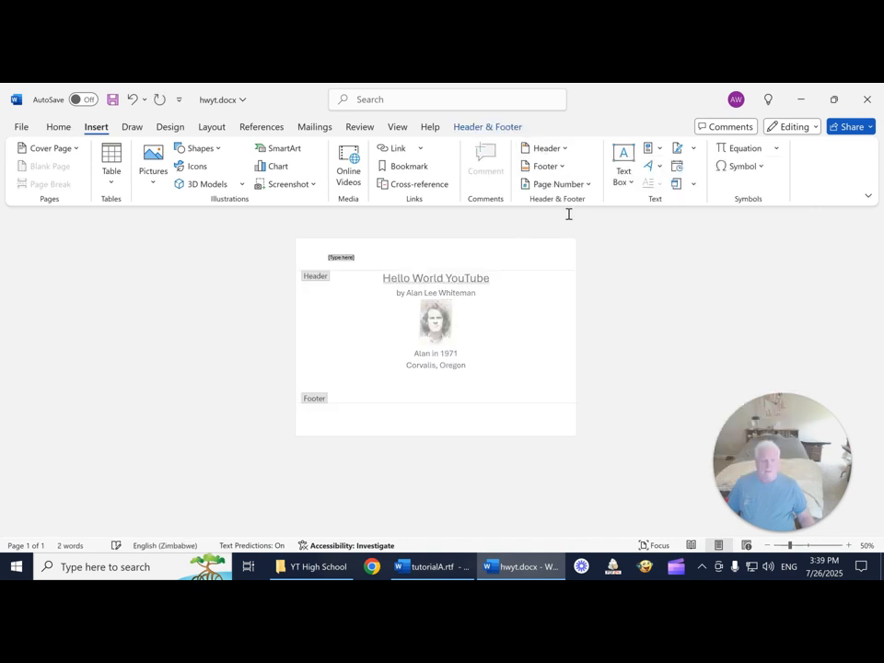
click(342, 261)
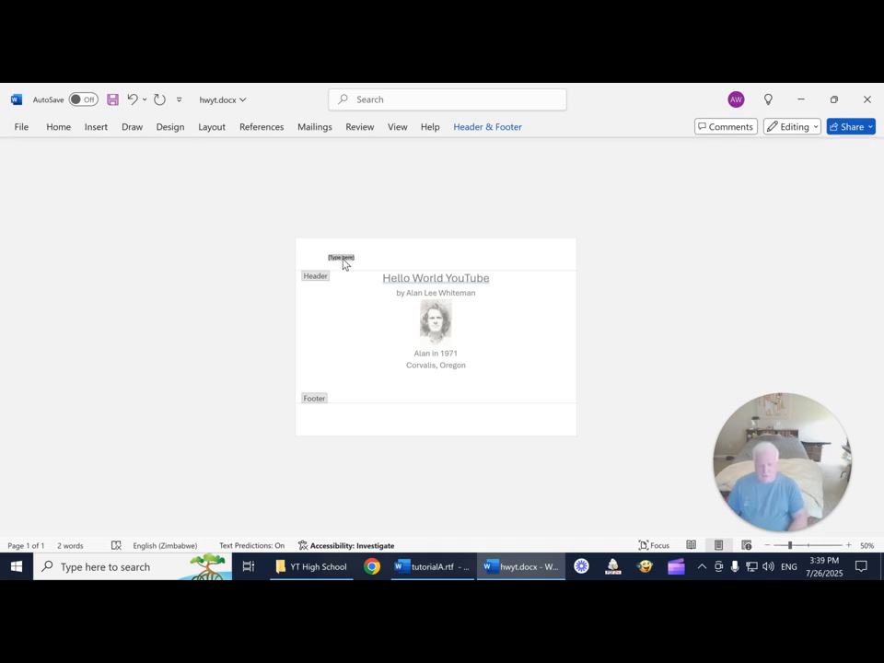
text(Hello World for YouTube simple ...)
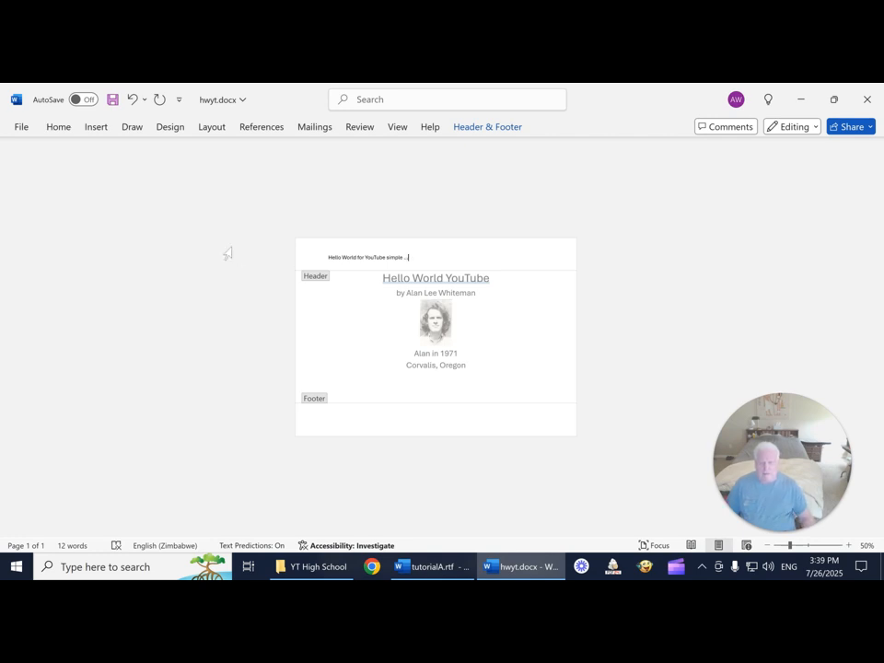
- Insert a Blank built-in footer reading "Copyright 2025", the author's full name and "– all rights reserved."
click(96, 129)
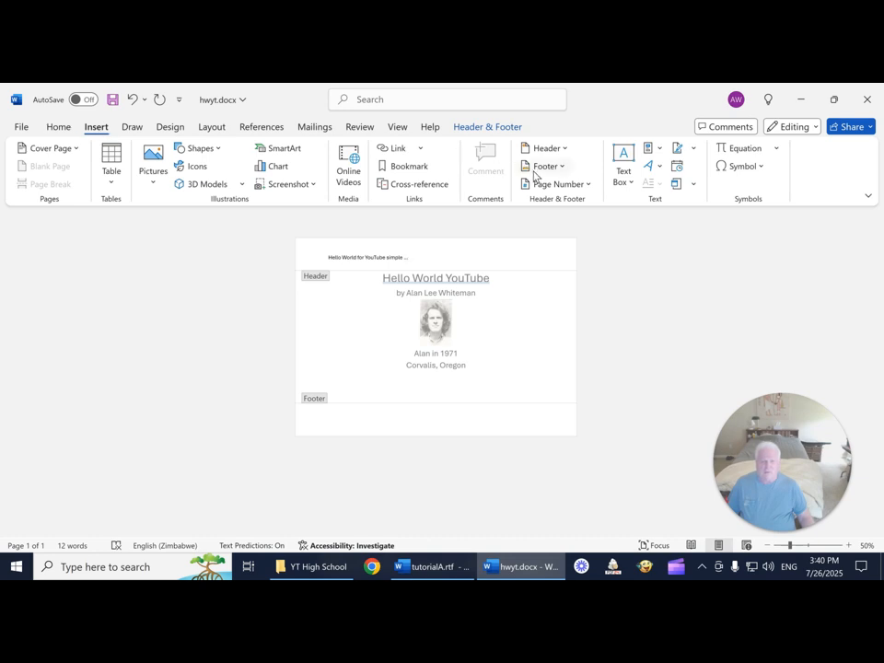
click(540, 169)
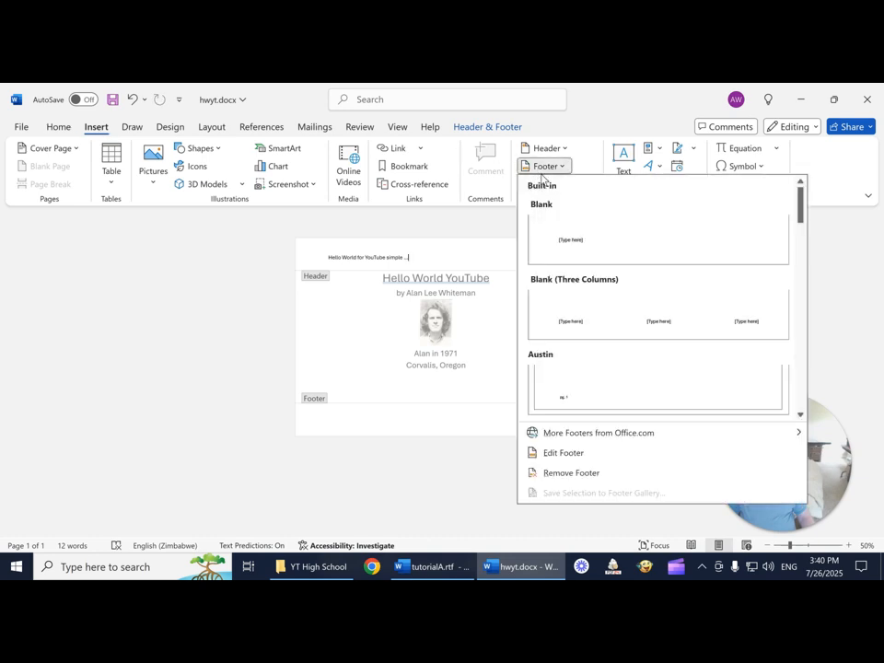
click(569, 243)
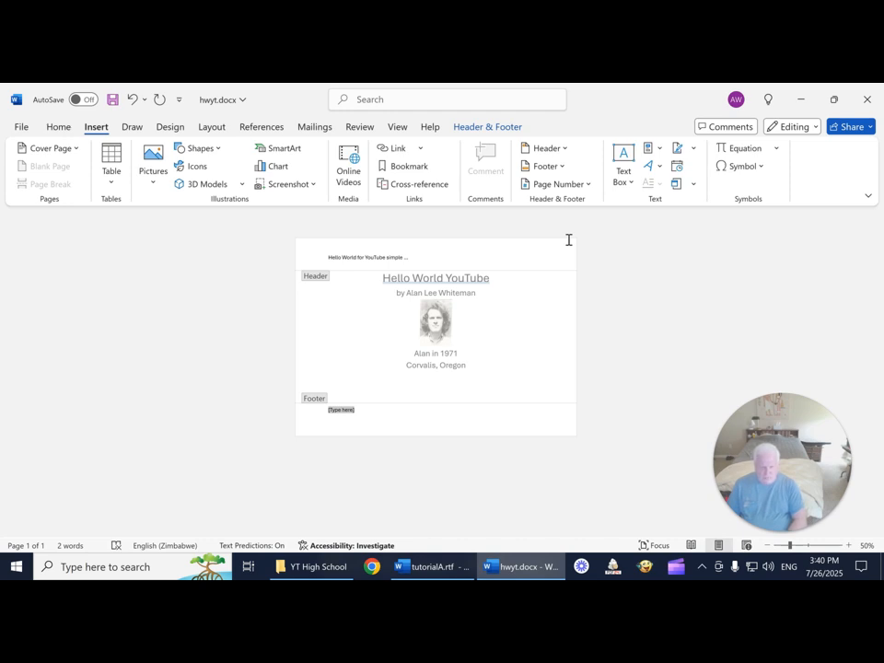
text(cop)
key(BackSpace)
key(BackSpace)
key(BackSpace)
text(Copyright 2025)
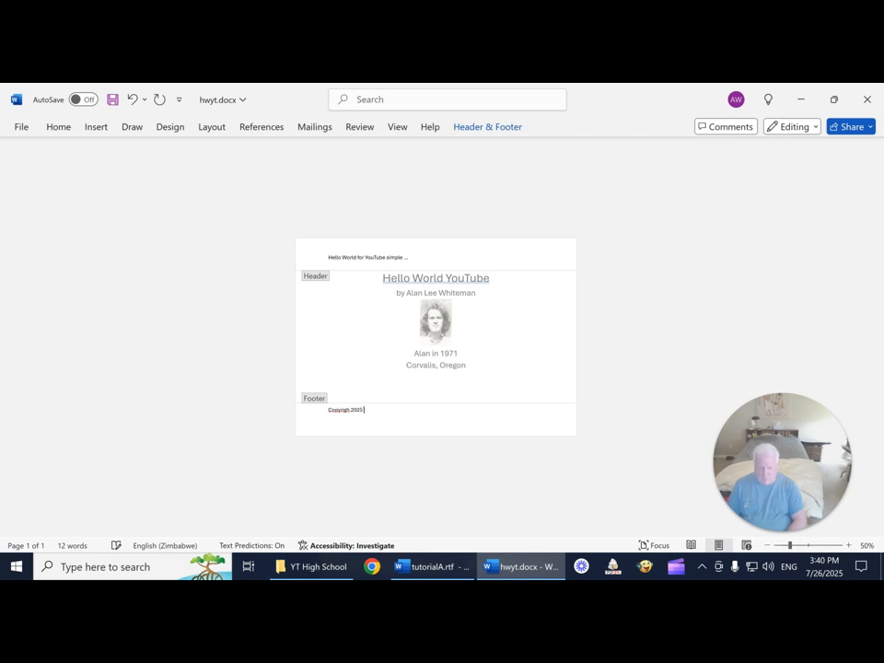
text( by)
key(BackSpace)
key(BackSpace)
key(BackSpace)
key(BackSpace)
key(BackSpace)
key(BackSpace)
key(BackSpace)
key(BackSpace)
key(BackSpace)
key(BackSpace)
text(ht 20)
text(5)
key(BackSpace)
text(25 b)
key(BackSpace)
text(Alan Lew Whiteman - all)
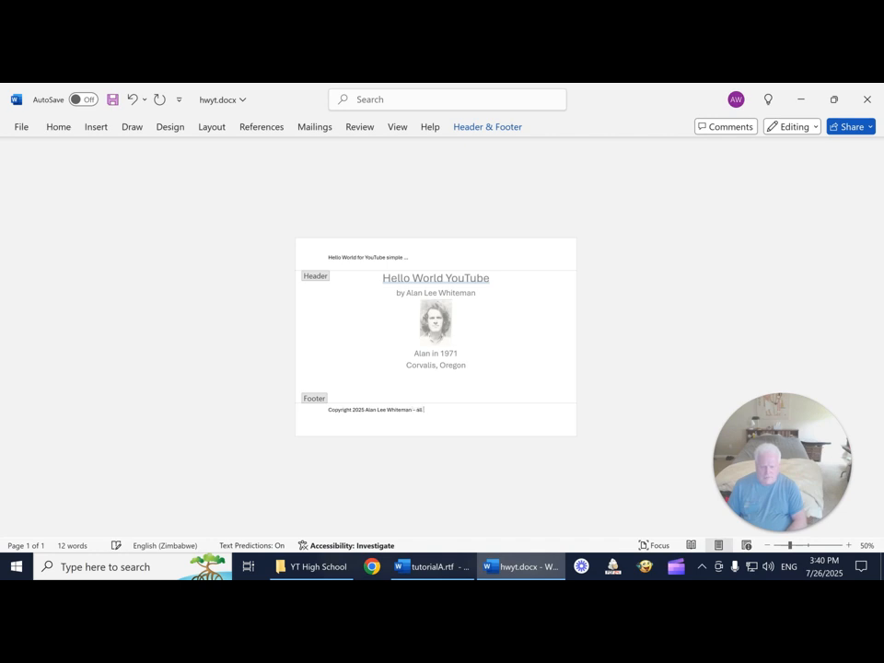
text( rights reserved.)
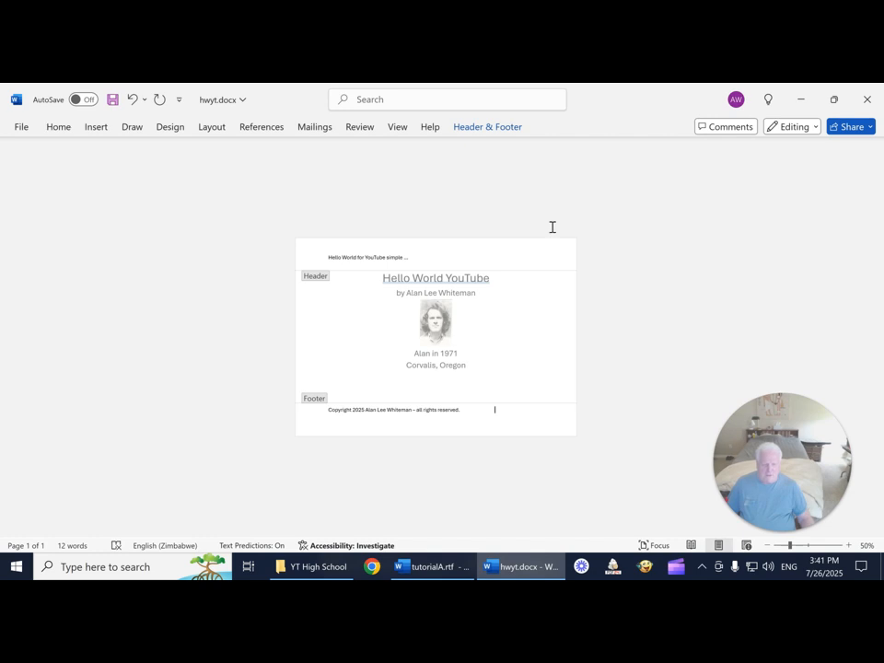
- Insert an Accent Bar 2 page number at the current position after the footer's copyright text, and return to the document body
click(98, 129)
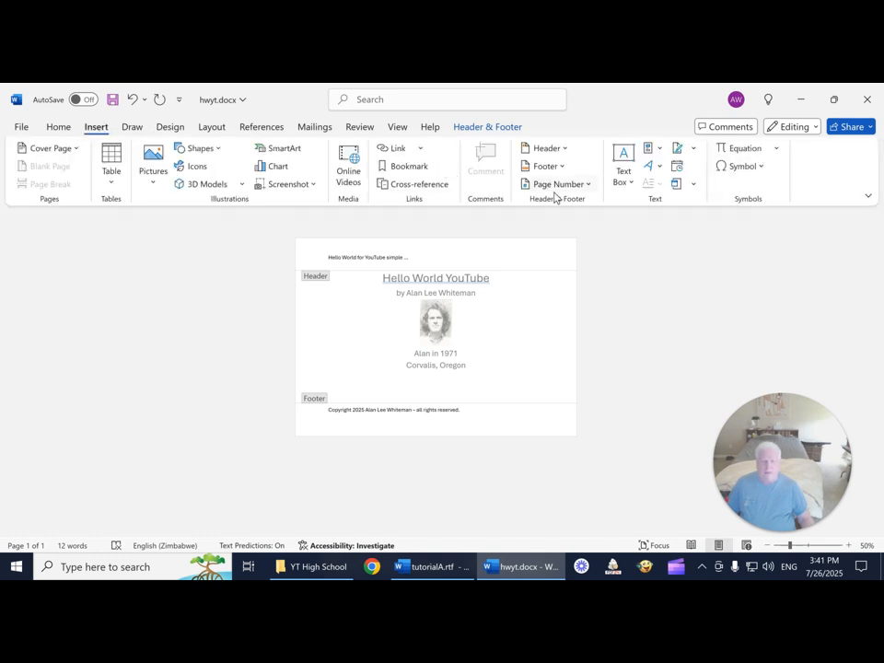
click(552, 187)
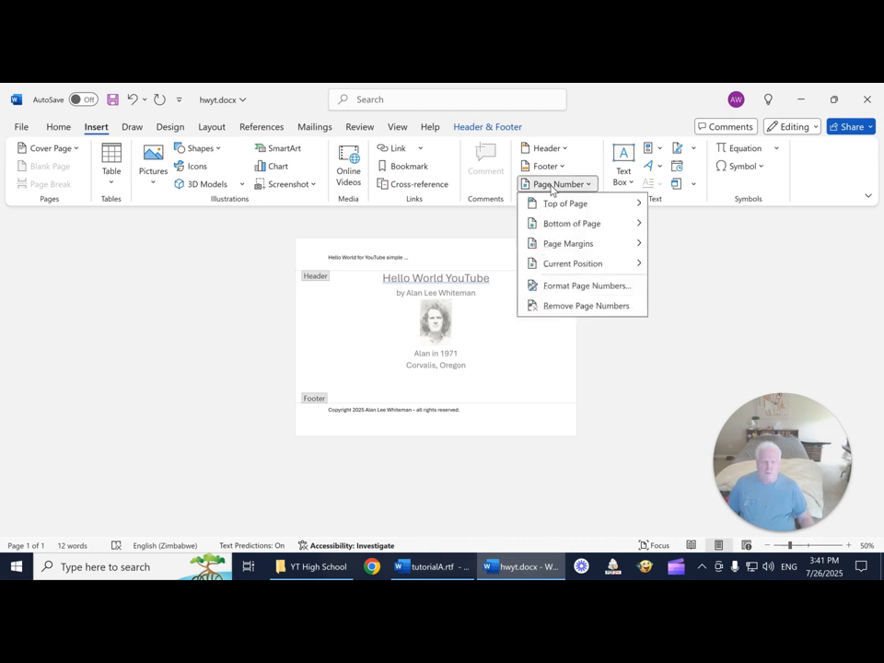
mouse_move(560, 263)
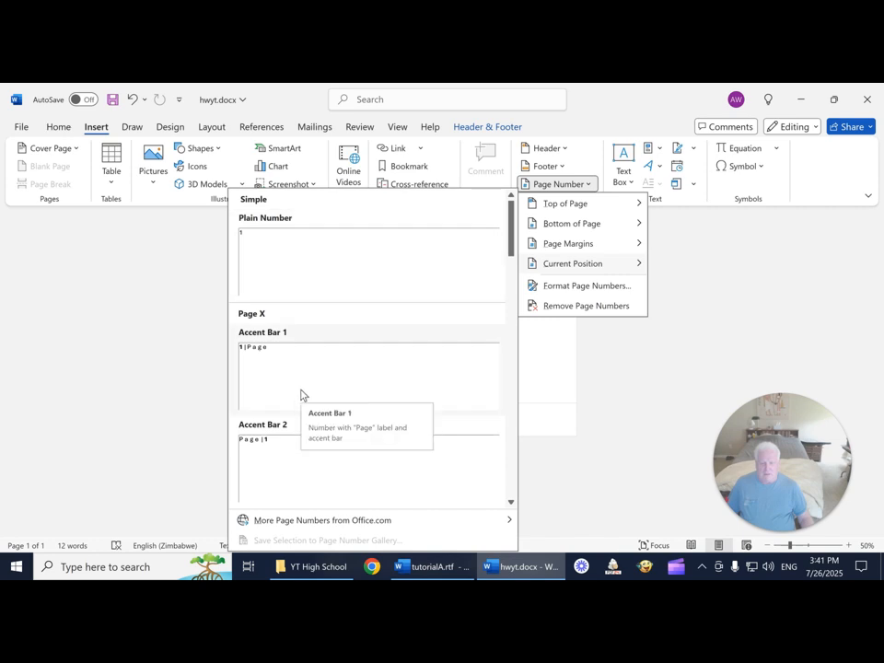
click(253, 446)
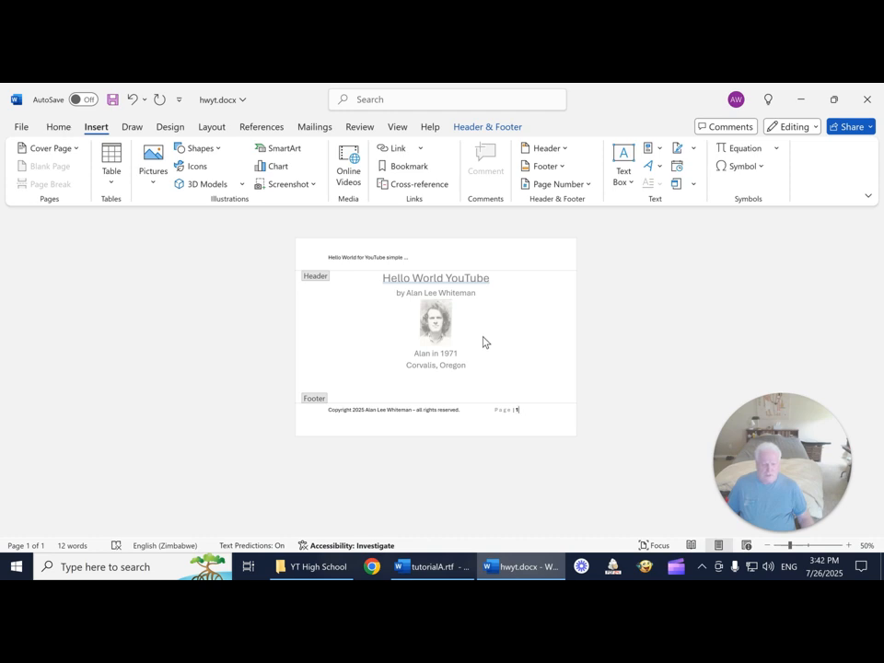
key(ctrl+F1)
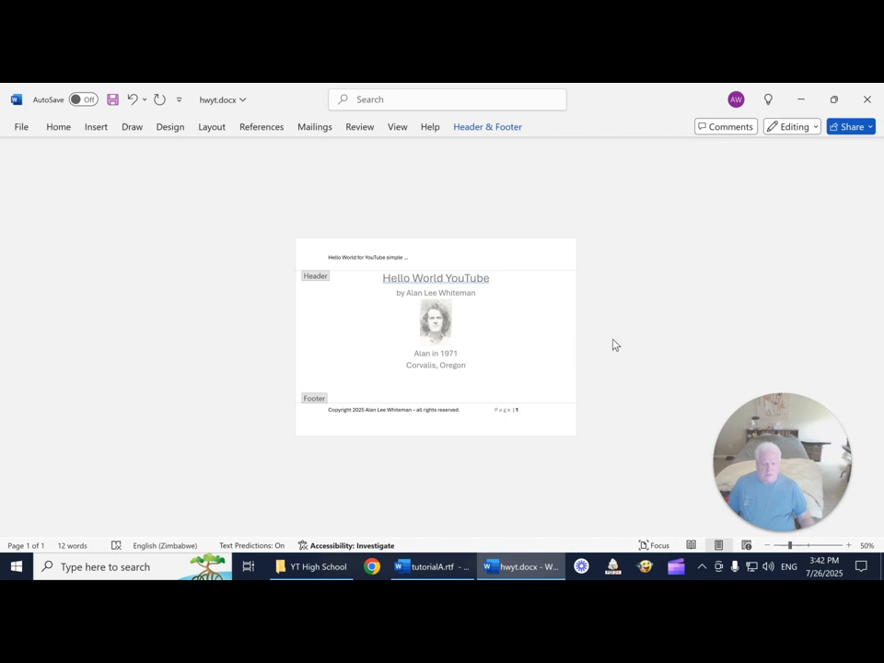
double_click(500, 331)
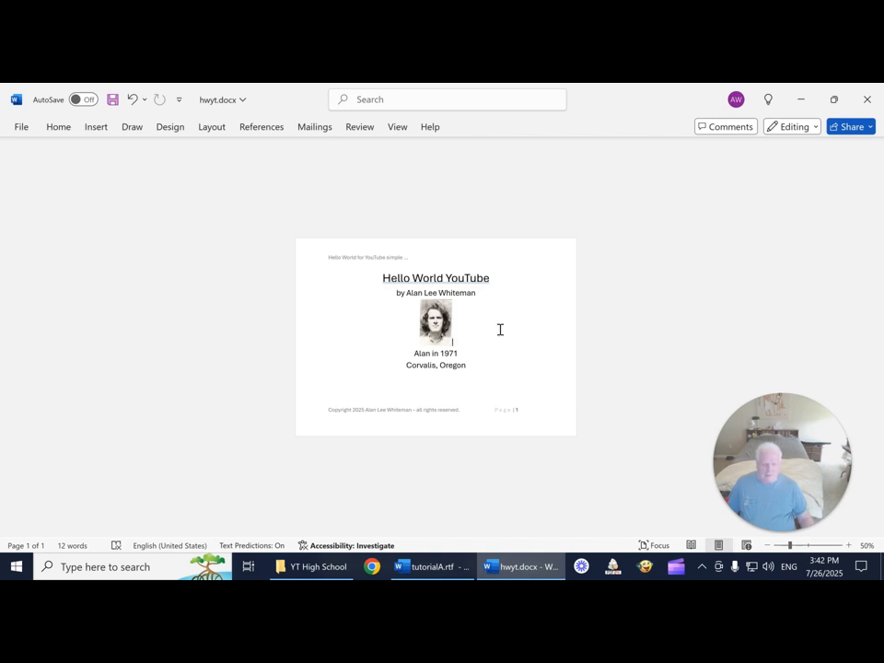
- Insert a page break after the "Corvalis, Oregon" line and justify the empty paragraph on the new second page
click(454, 340)
click(471, 368)
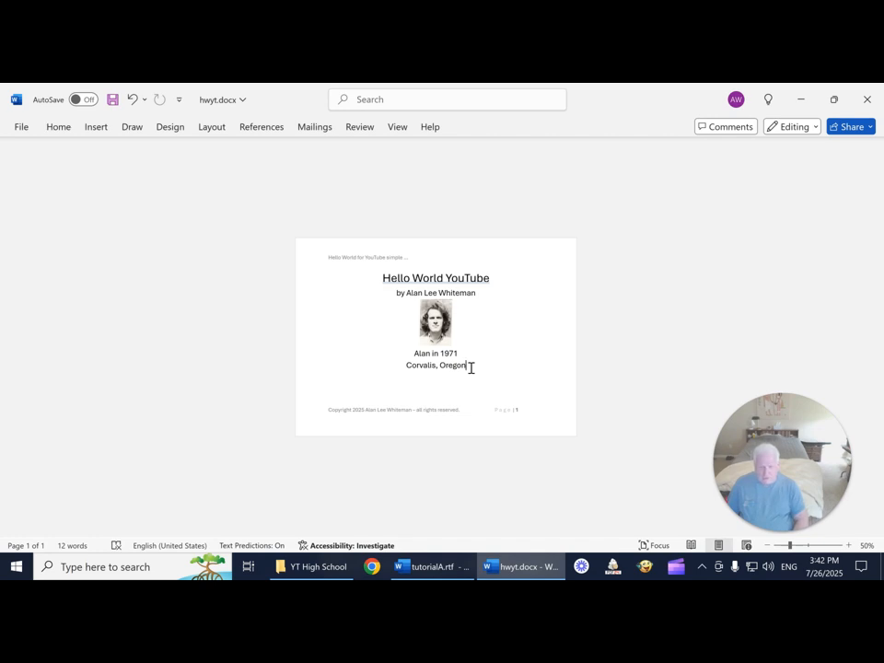
key(ctrl+Return)
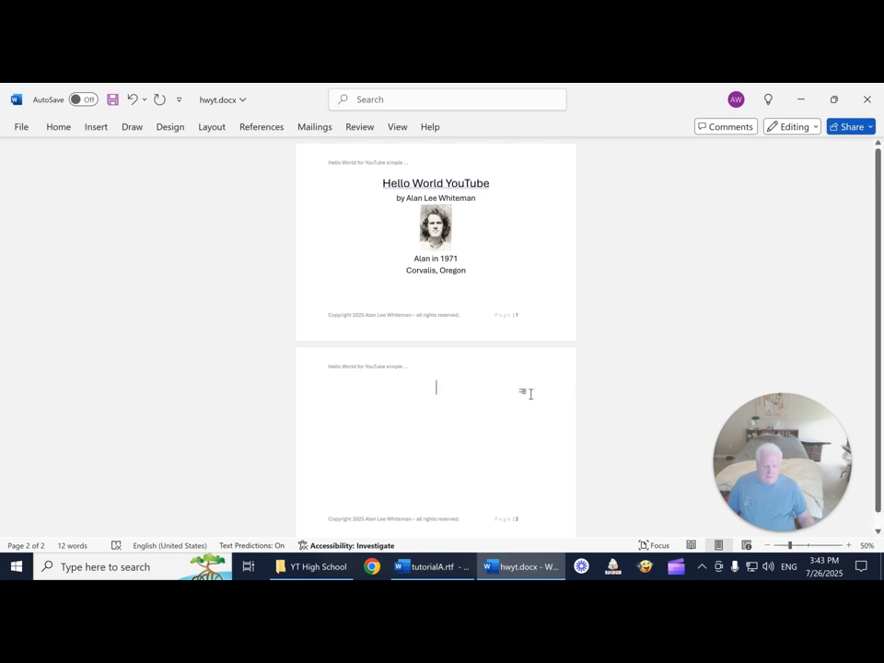
click(57, 127)
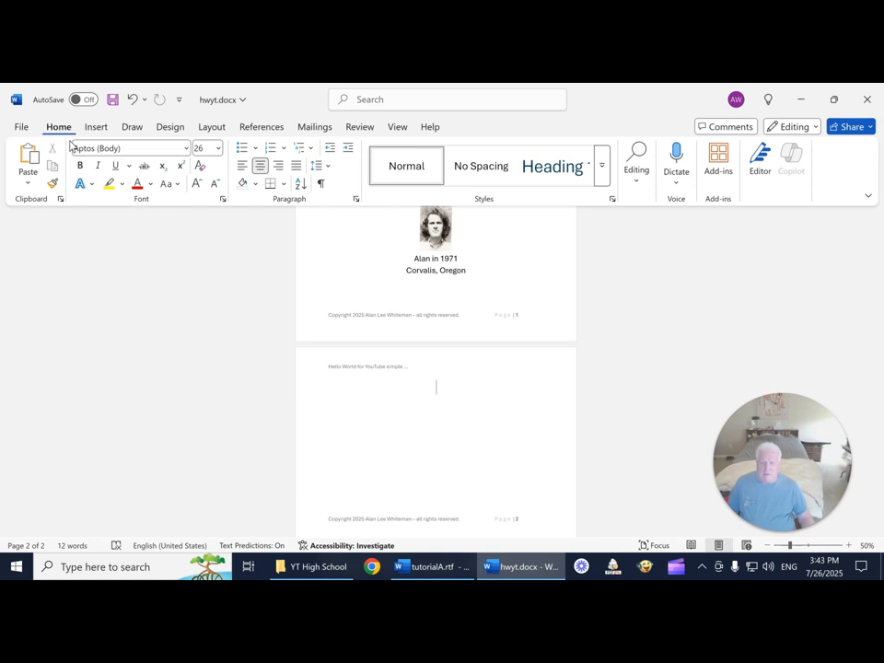
click(296, 166)
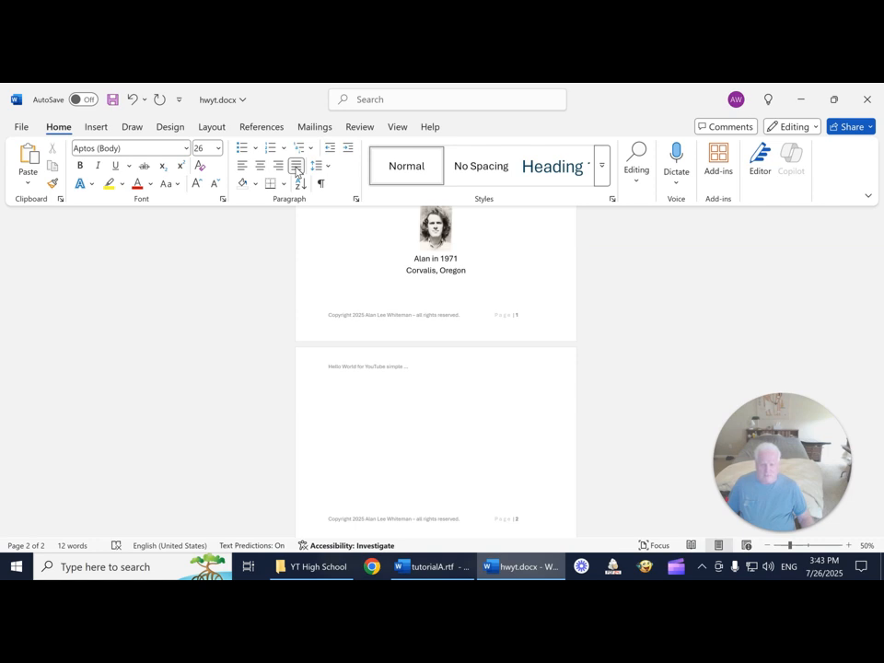
click(612, 223)
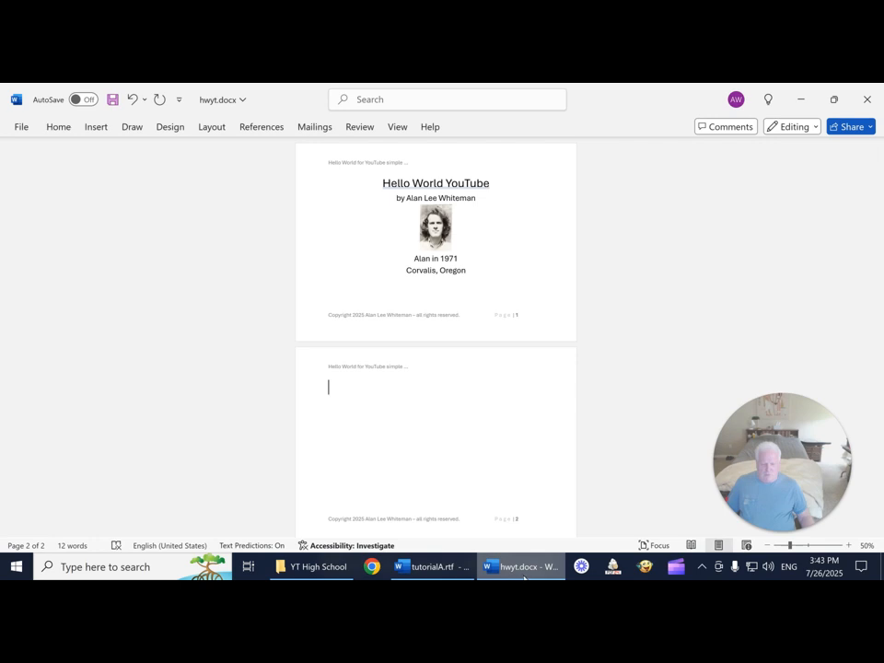
mouse_move(518, 572)
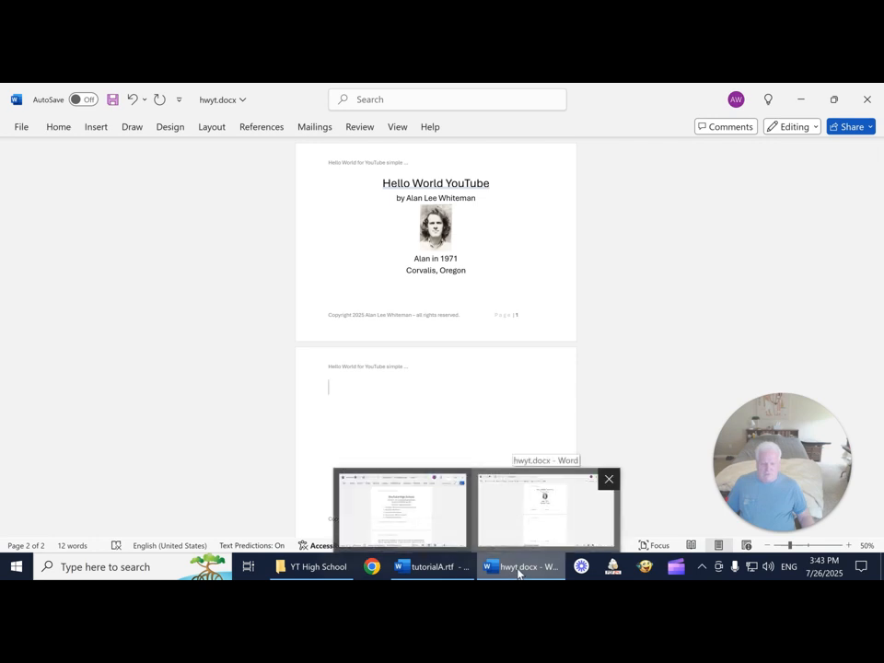
click(518, 568)
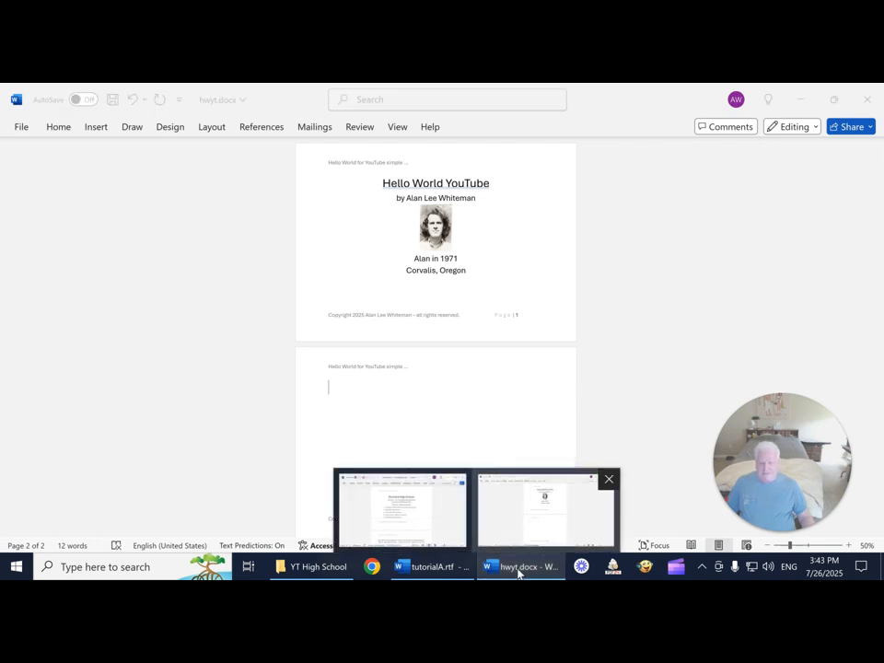
click(518, 571)
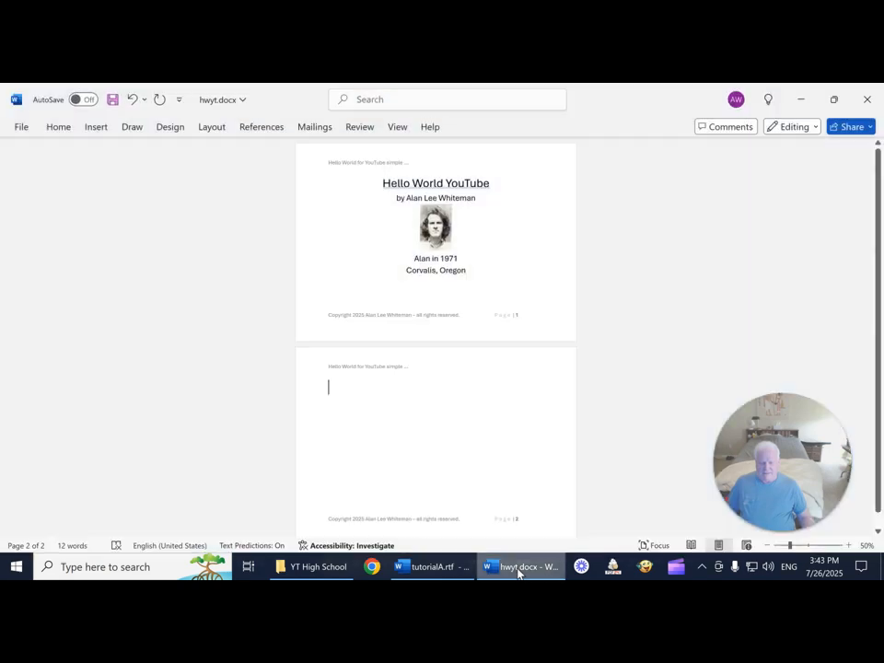
- Switch to tutorialA.rtf and copy the two paragraphs about the author on page 7, from the graduate school text through "two YouTube Channels."
click(449, 568)
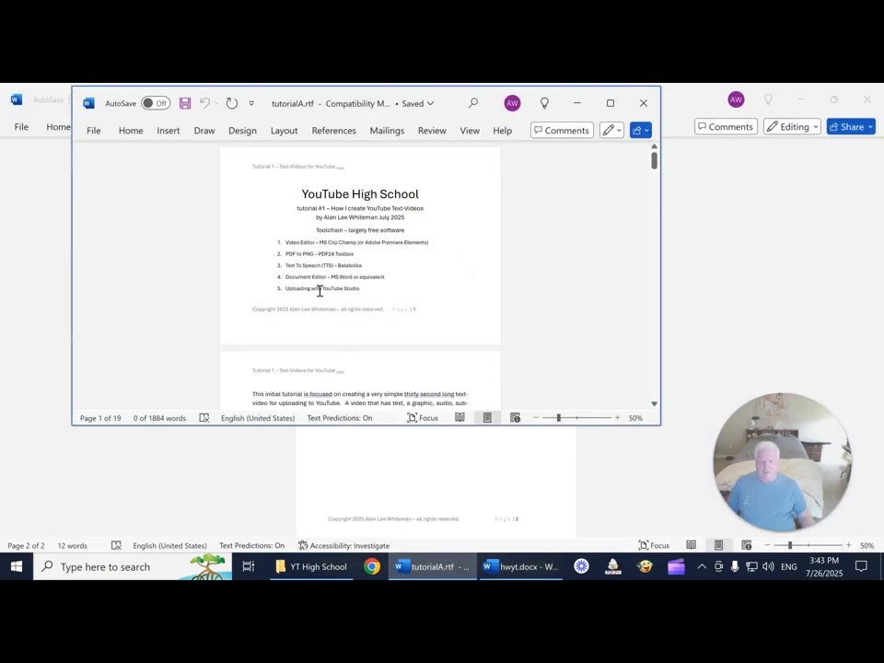
scroll(320, 290, down, 3)
scroll(320, 290, down, 10)
scroll(319, 288, down, 12)
scroll(320, 288, down, 12)
scroll(319, 284, down, 1)
scroll(320, 285, down, 4)
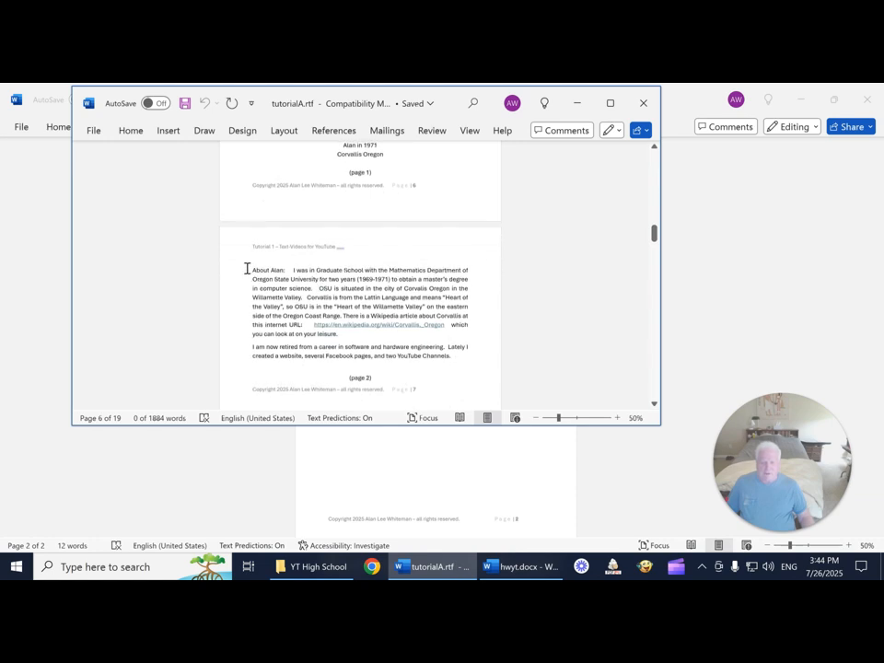
scroll(246, 268, down, 4)
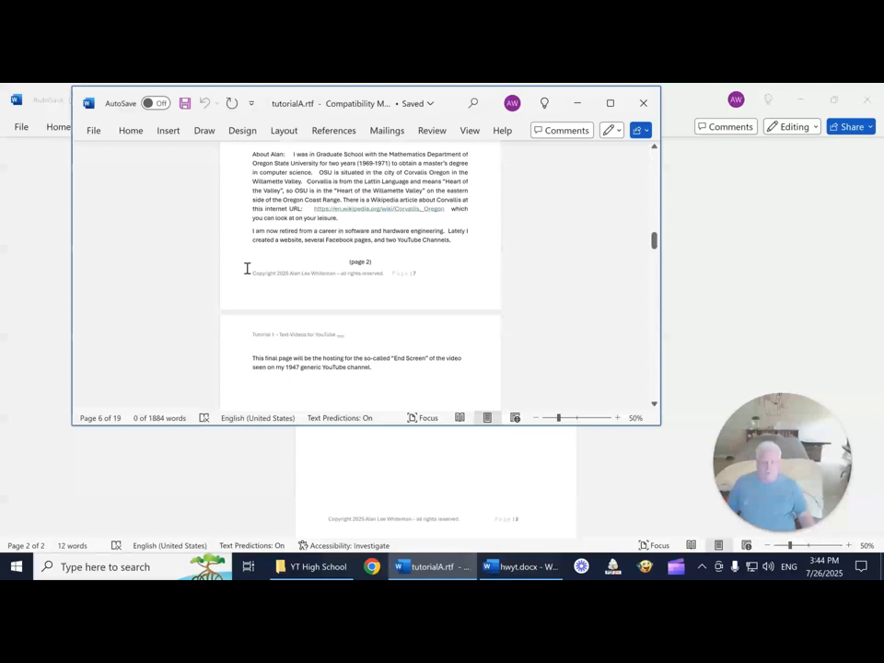
scroll(246, 268, up, 2)
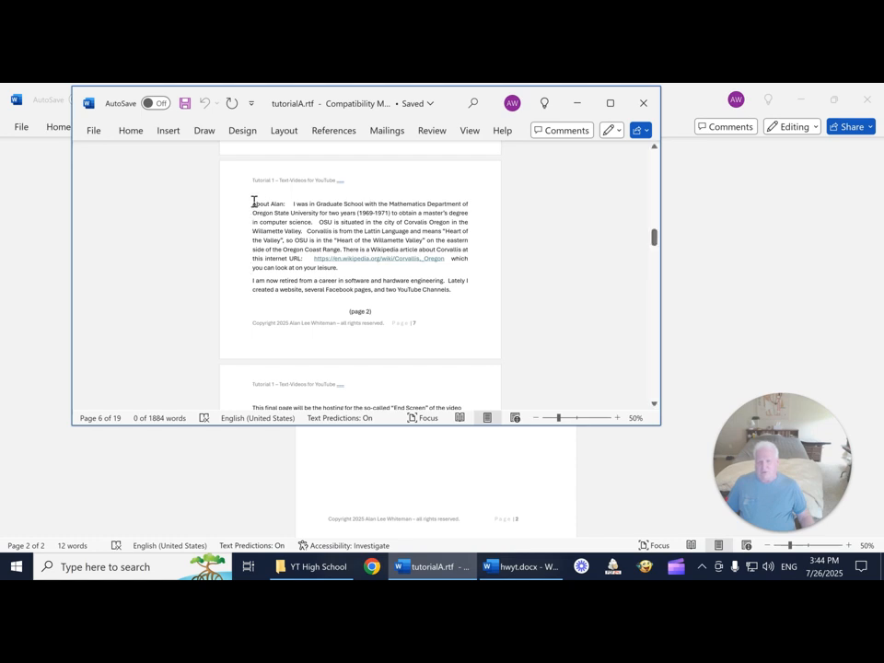
drag(254, 202, 452, 297)
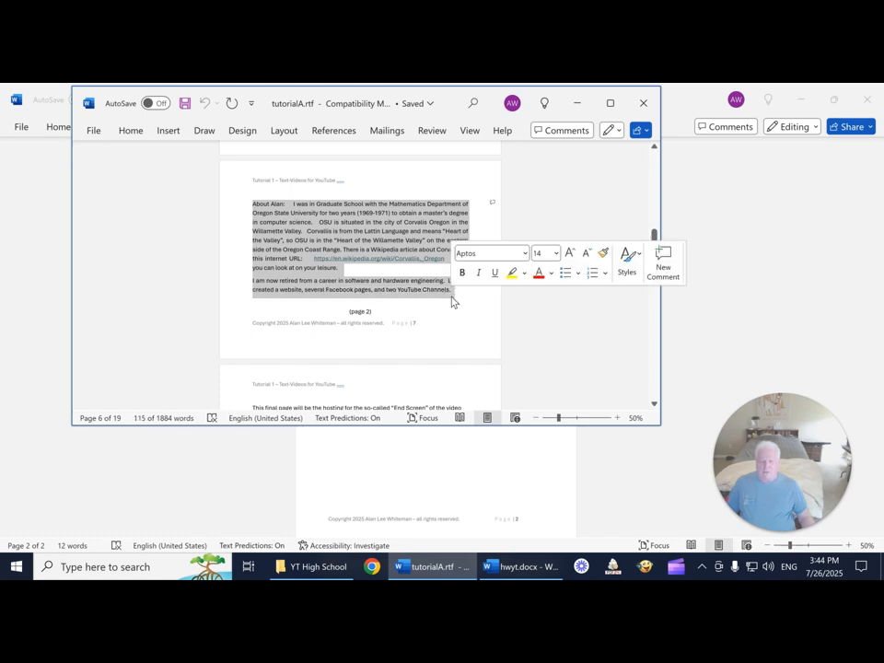
right_click(384, 238)
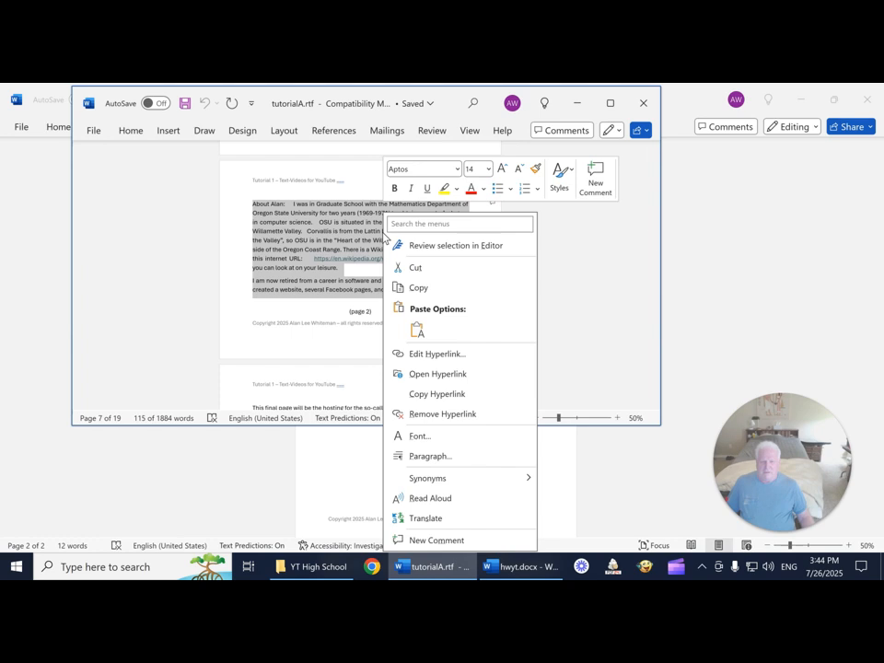
click(391, 287)
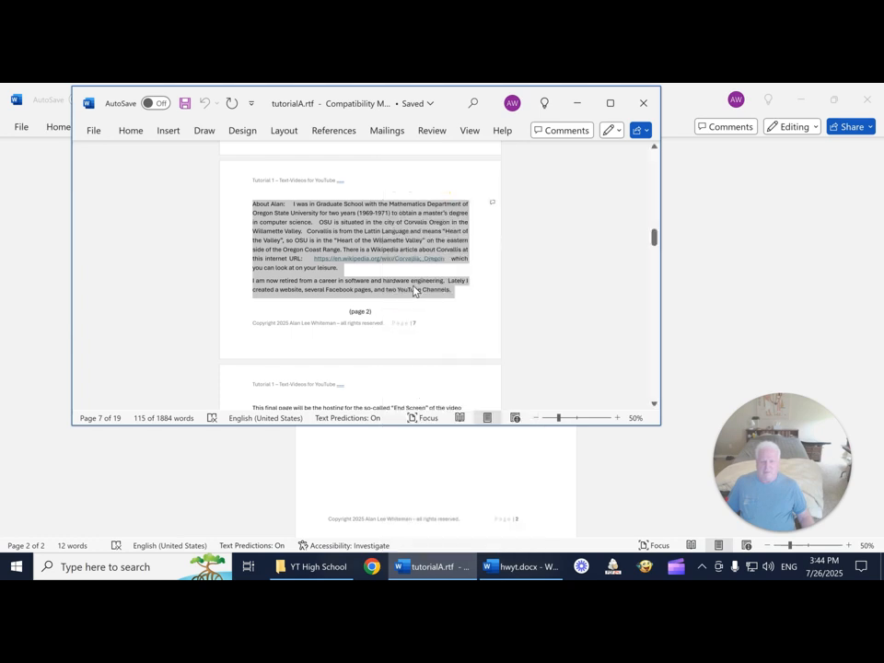
- Paste the copied author text onto the second page of hwyt.docx and insert a page break after it
click(511, 571)
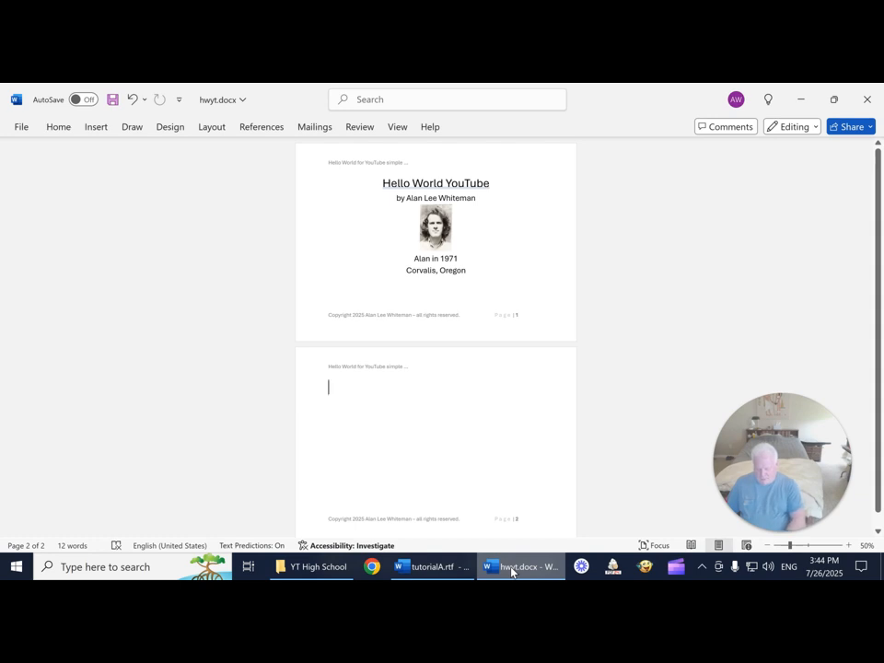
key(ctrl+v)
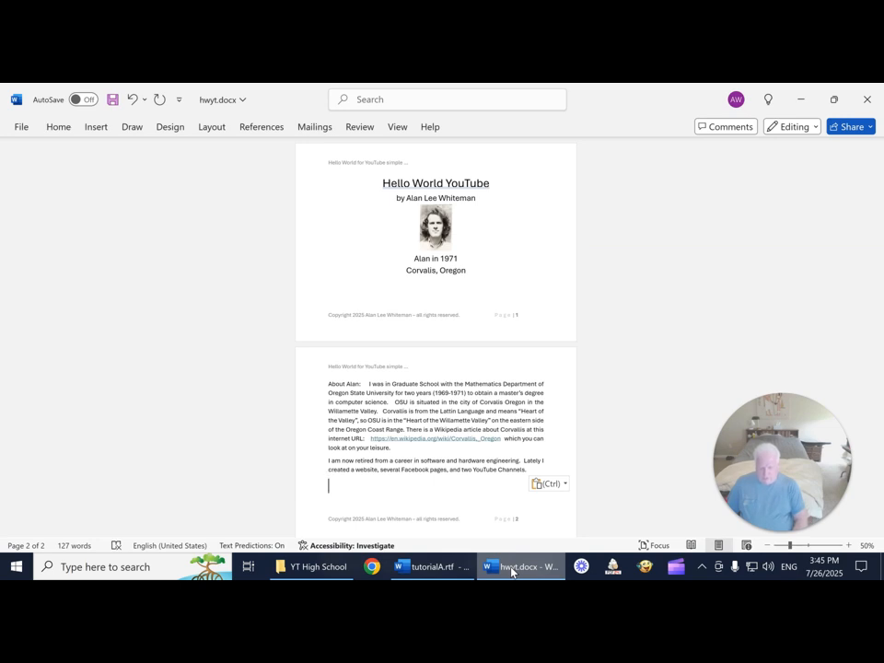
key(ctrl+Return)
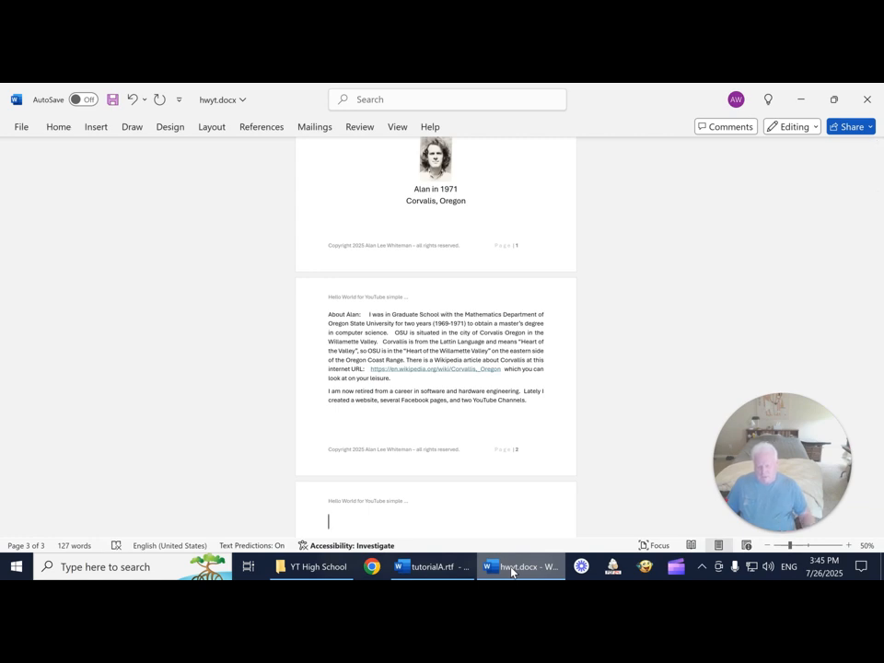
- In tutorialA.rtf, copy the "End Screen" page text from "This final page" through "This is the last line of (page 3)", including the blank lines
click(433, 566)
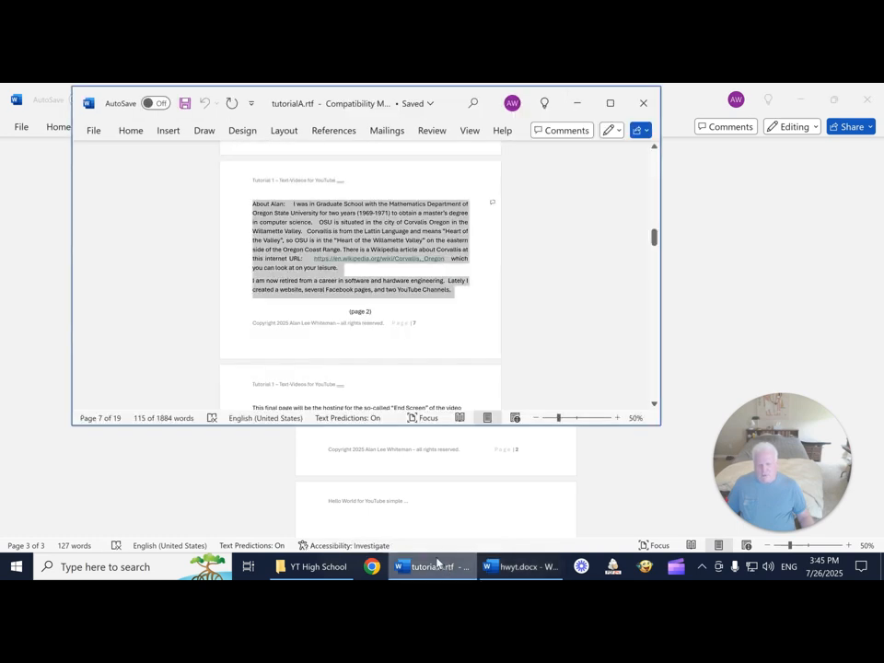
scroll(394, 373, down, 3)
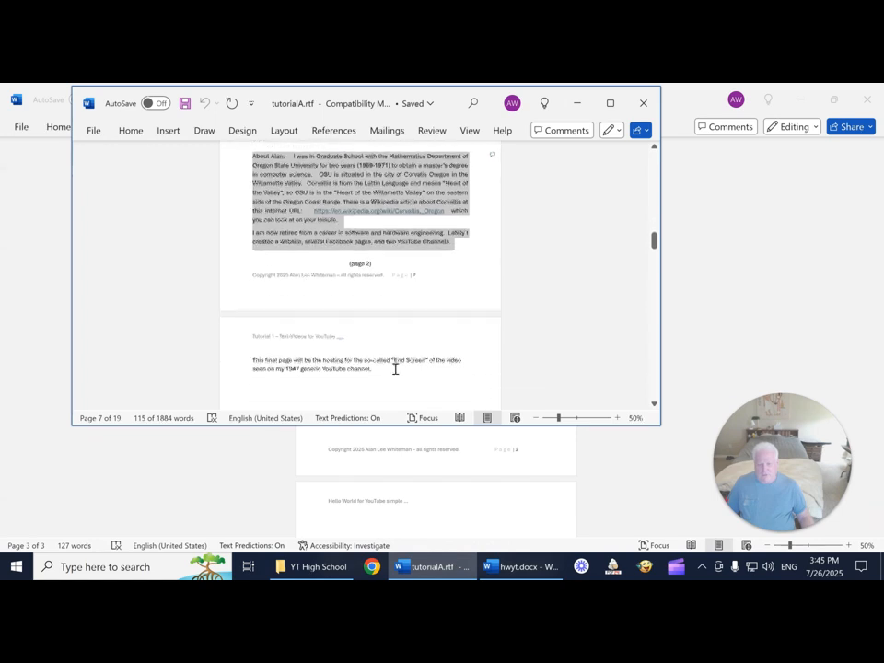
scroll(395, 369, down, 2)
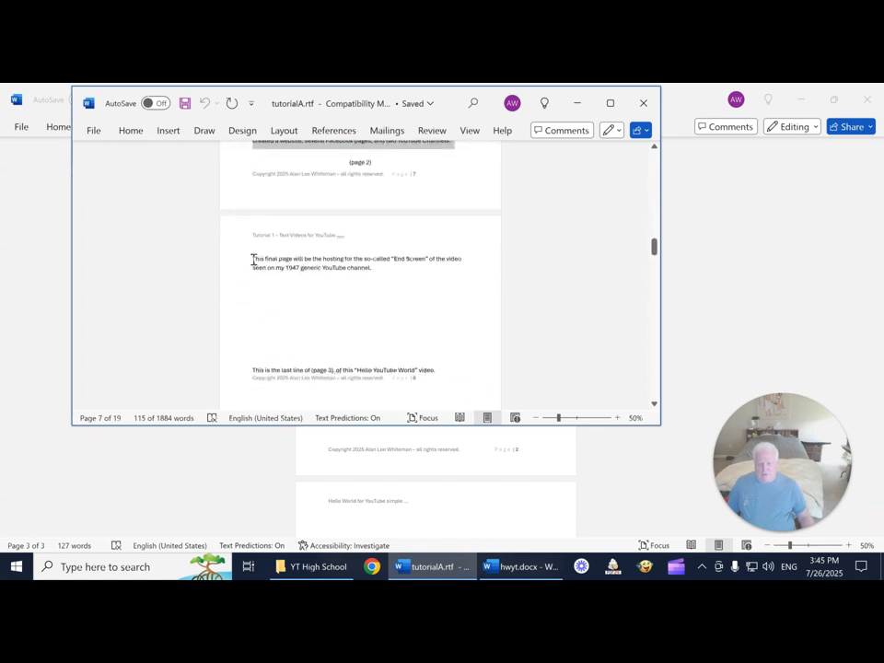
drag(255, 259, 437, 368)
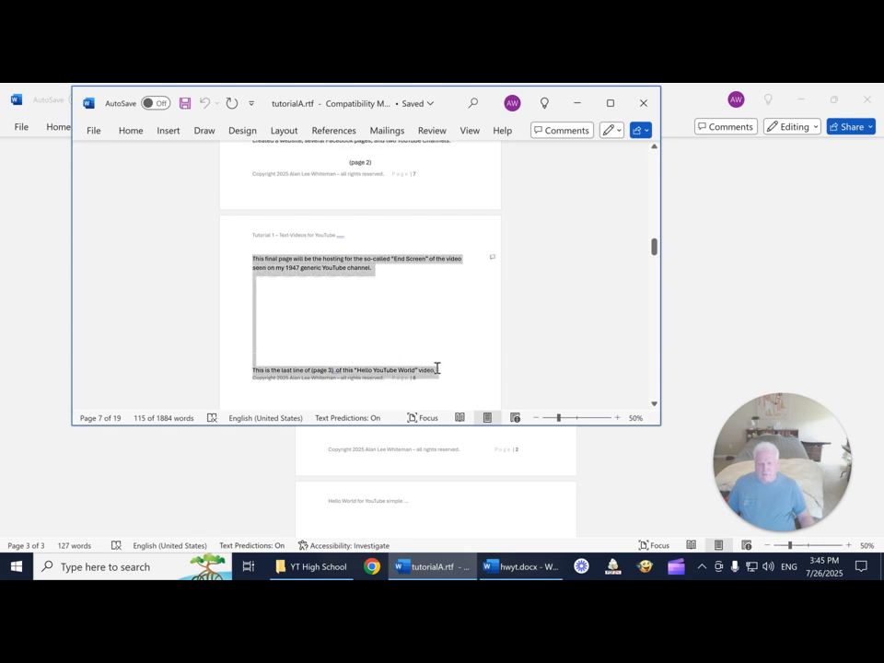
right_click(330, 267)
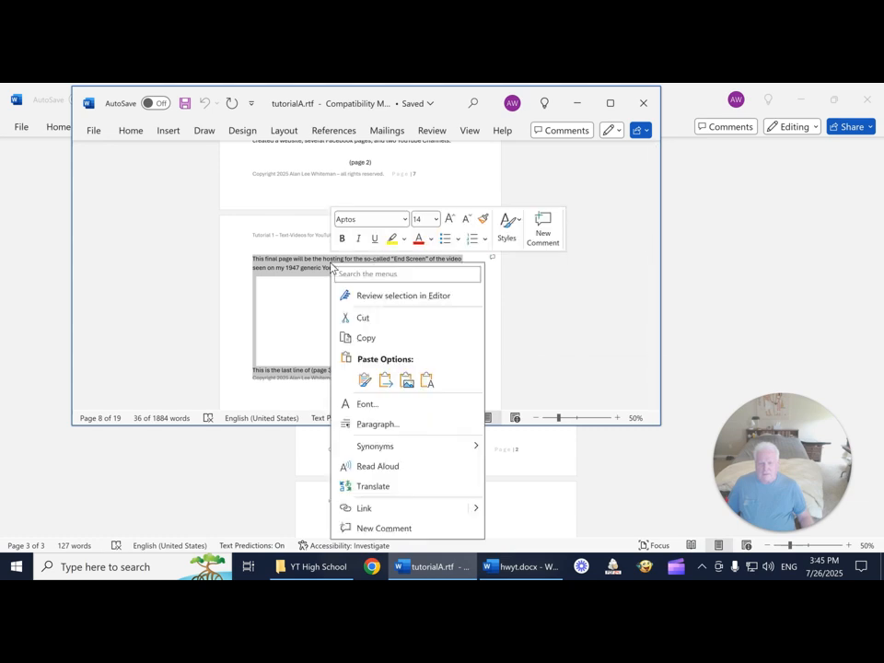
click(367, 339)
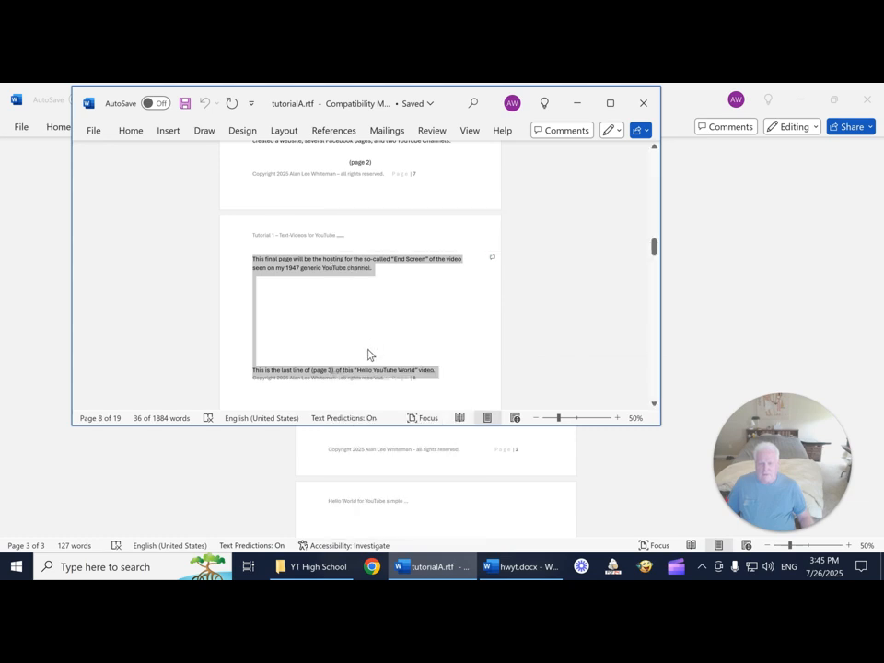
- Paste the copied "End Screen" text onto the third page of hwyt.docx and remove the extra blank page after it
click(511, 571)
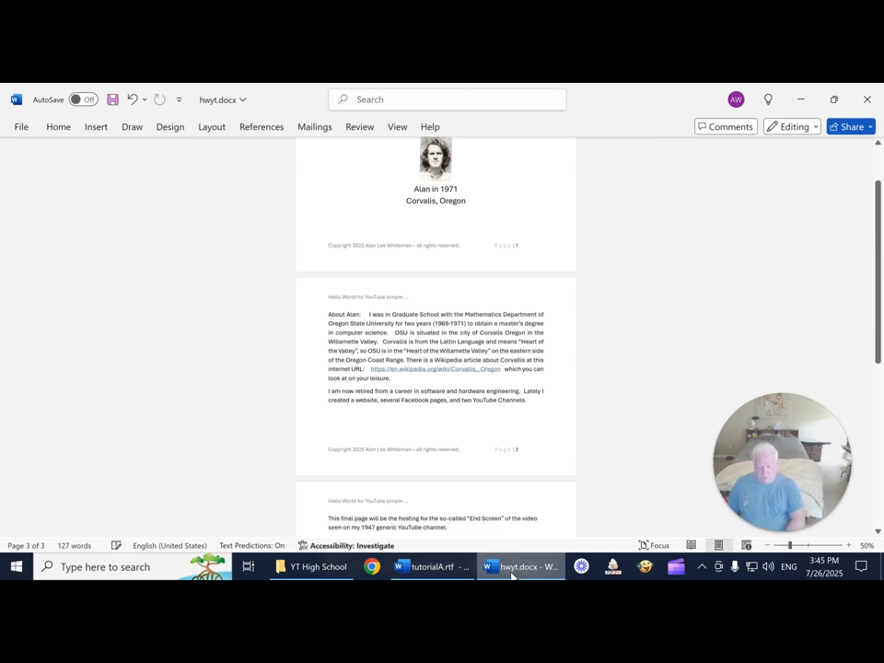
key(ctrl+v)
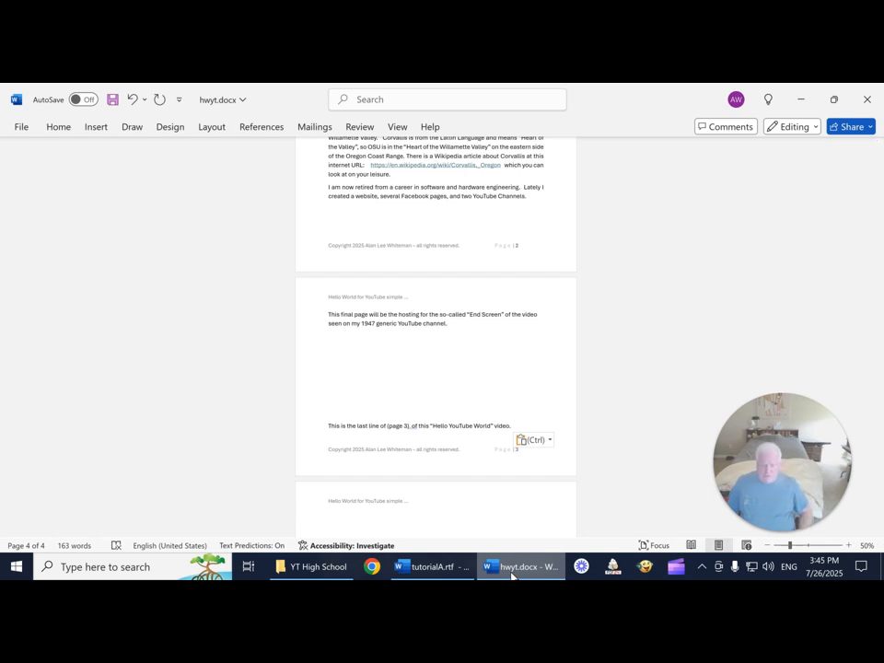
key(BackSpace)
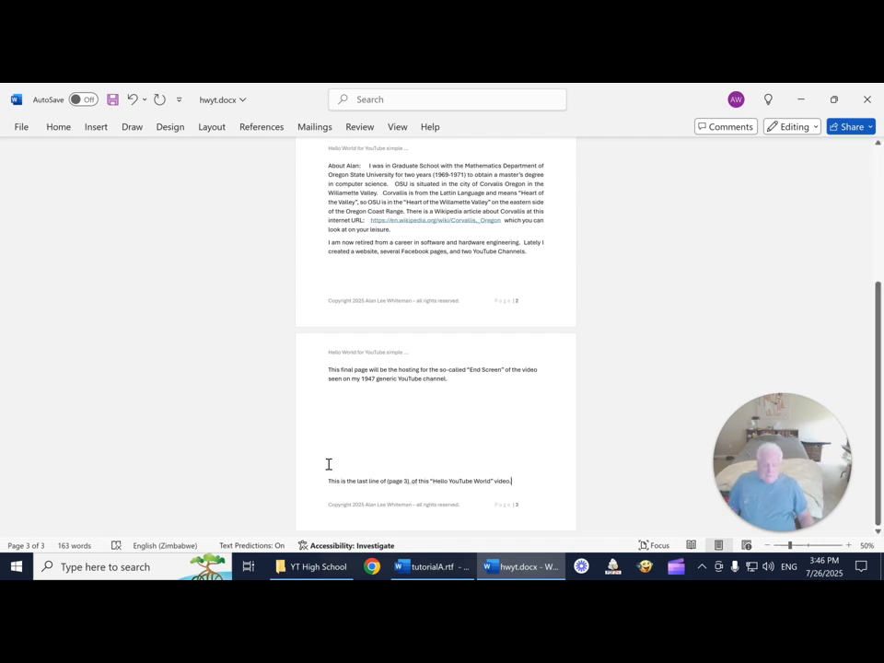
key(ctrl+s)
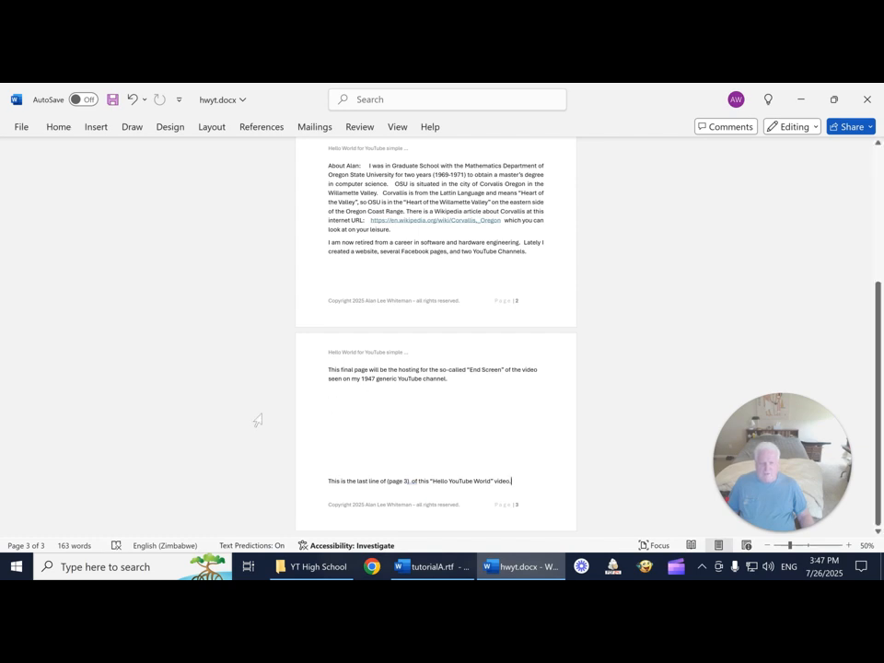
- Review the title page, the author page and the "End Screen" page of the document
scroll(258, 421, up, 1)
scroll(258, 421, up, 5)
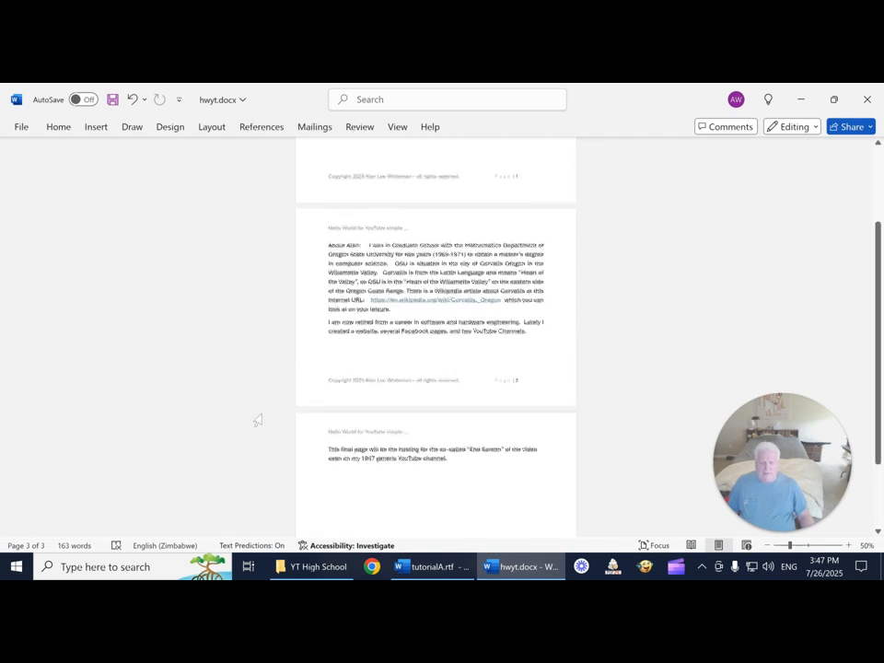
scroll(257, 421, up, 1)
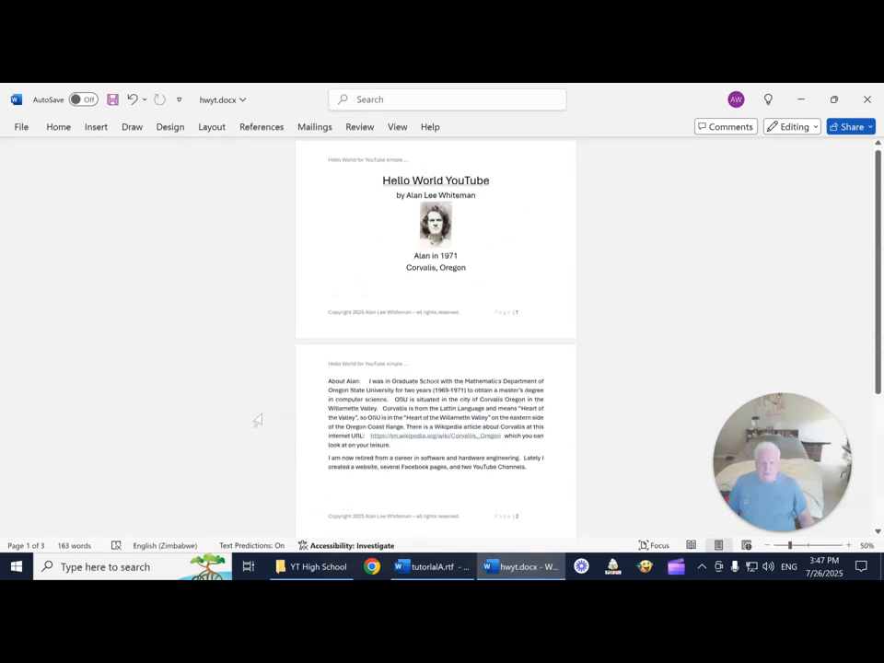
scroll(257, 421, down, 5)
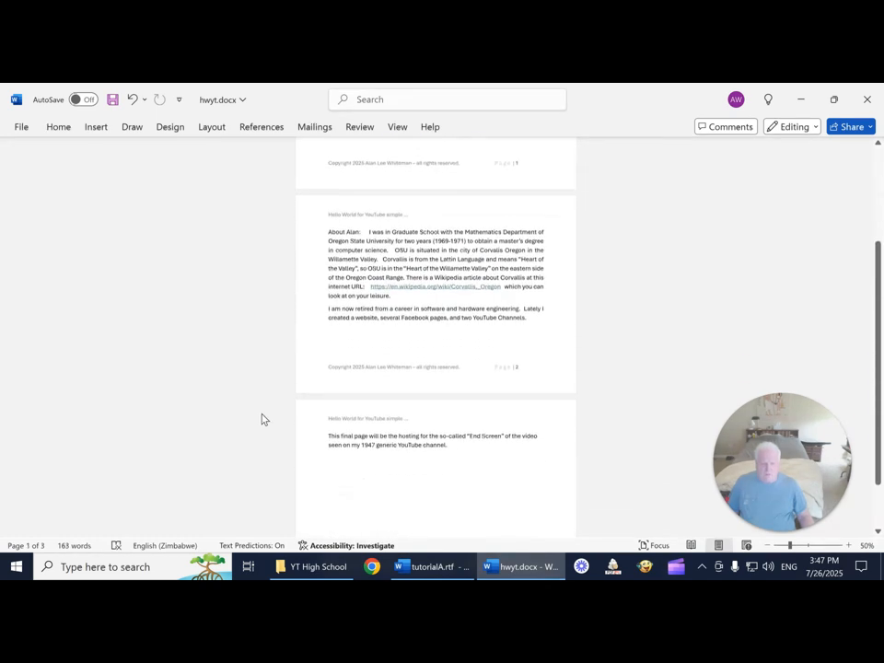
scroll(262, 420, down, 1)
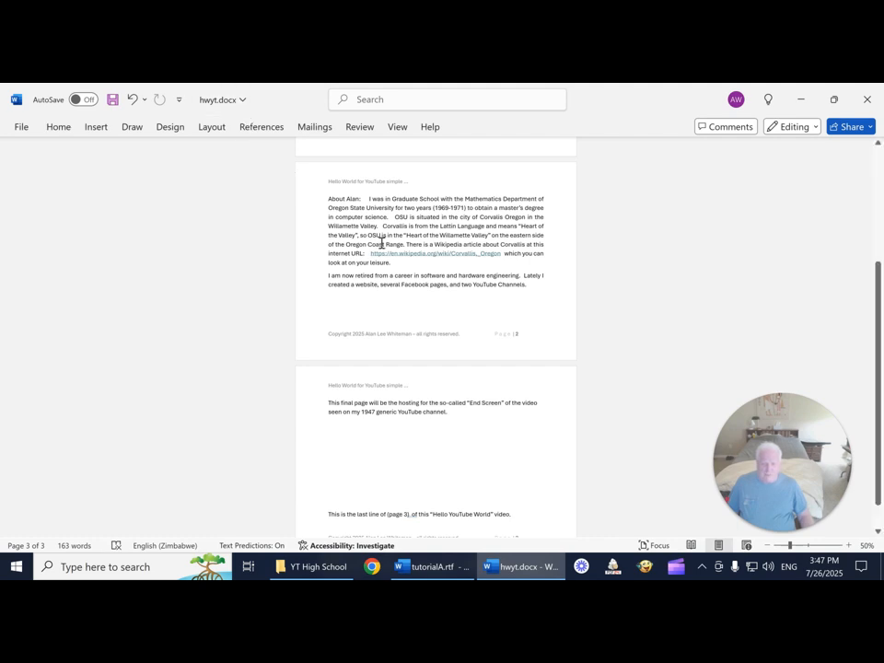
scroll(420, 292, up, 2)
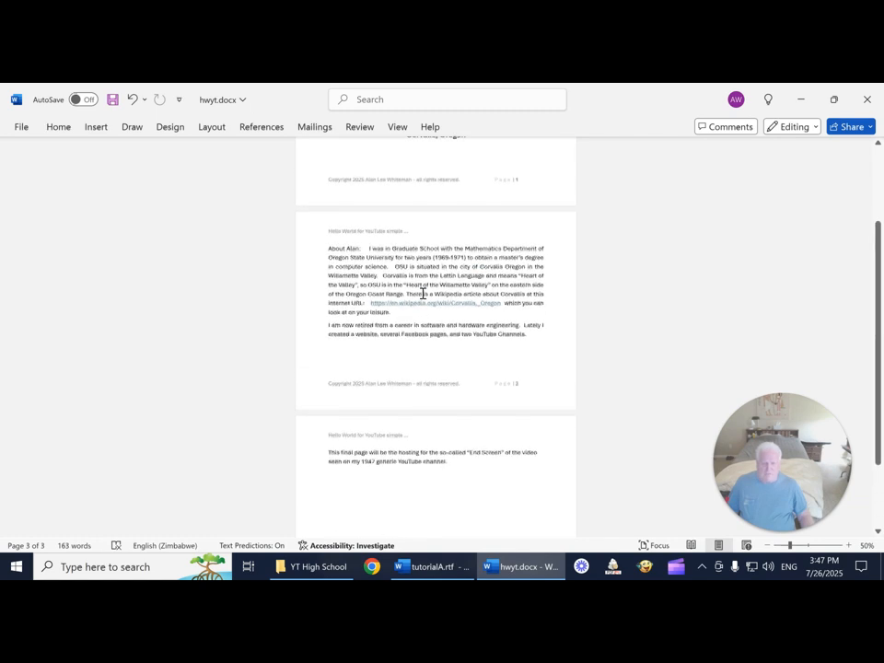
scroll(423, 293, up, 5)
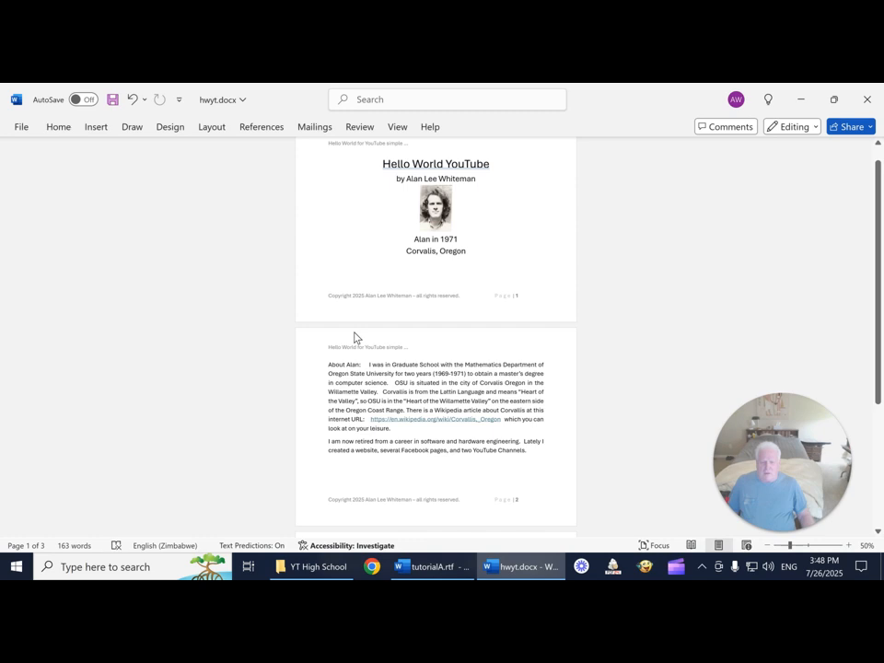
- Restore the document window to a smaller size and save hwyt.docx
click(21, 127)
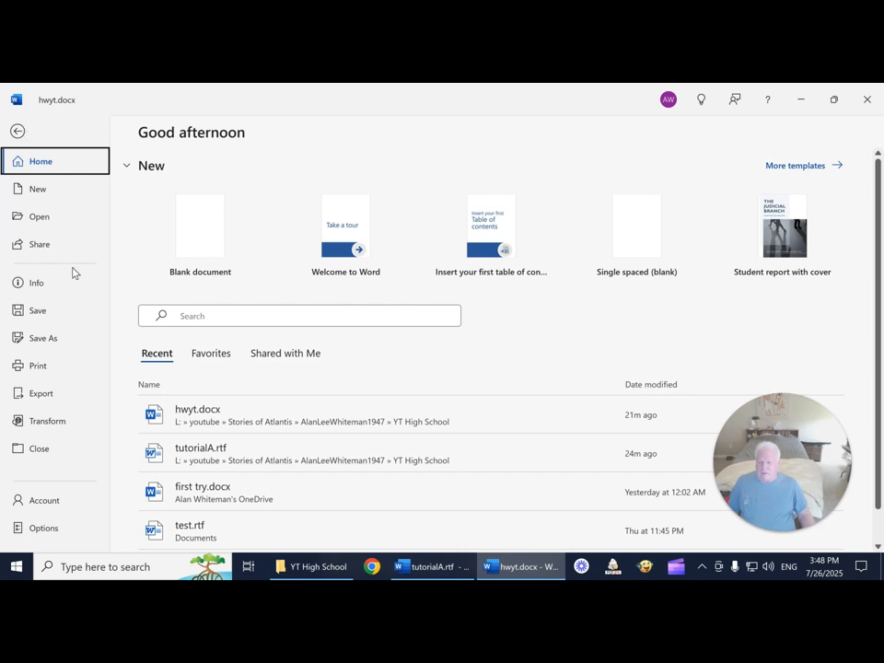
click(43, 338)
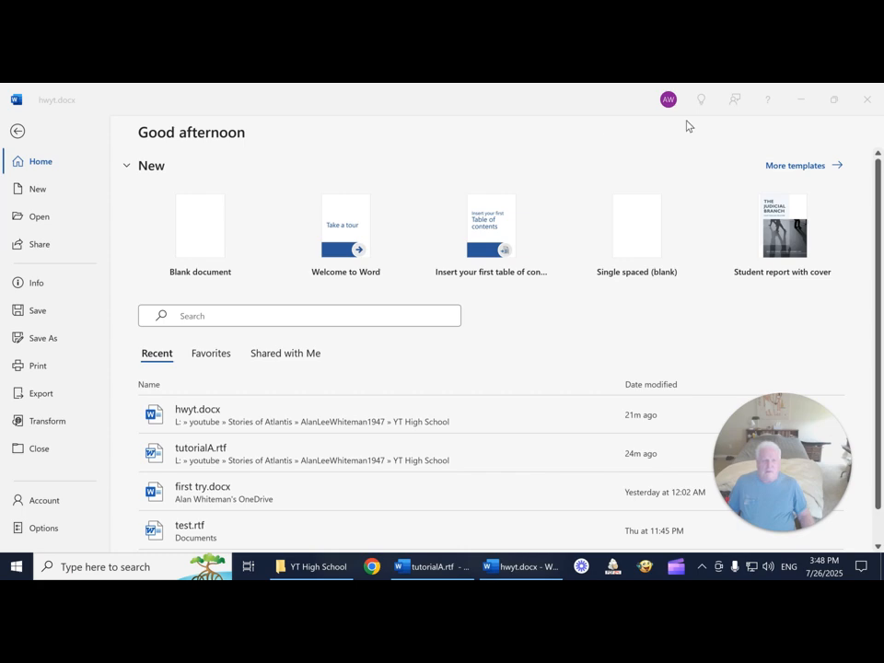
click(834, 100)
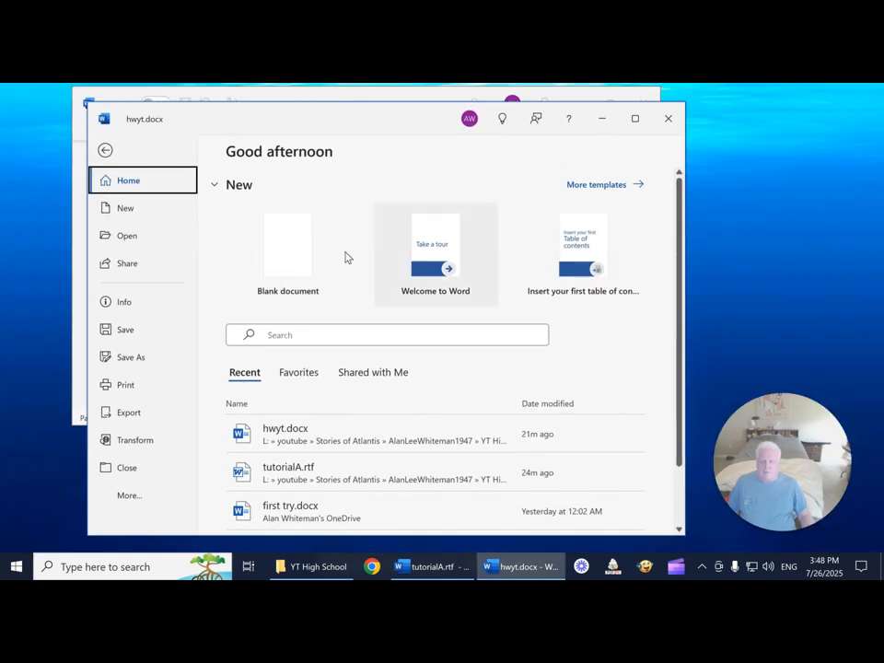
click(125, 331)
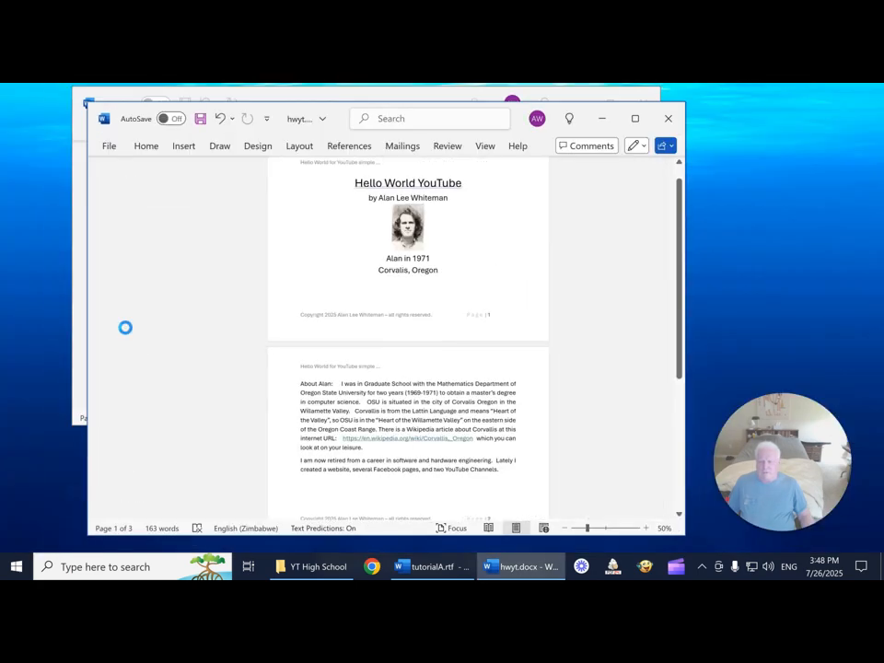
- Save a copy of the document as hwyt in PDF (*.pdf) format in the same folder
click(109, 148)
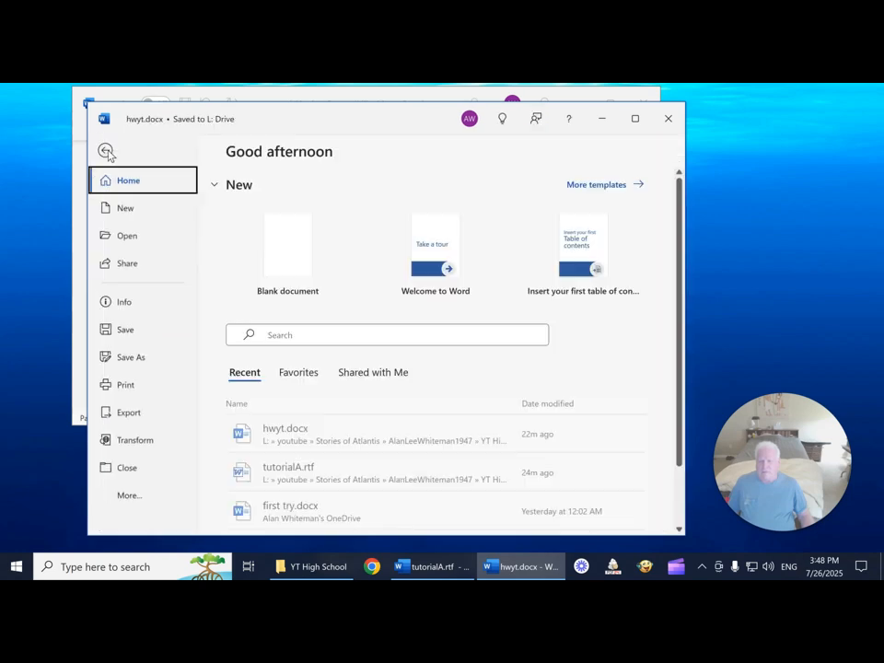
click(123, 360)
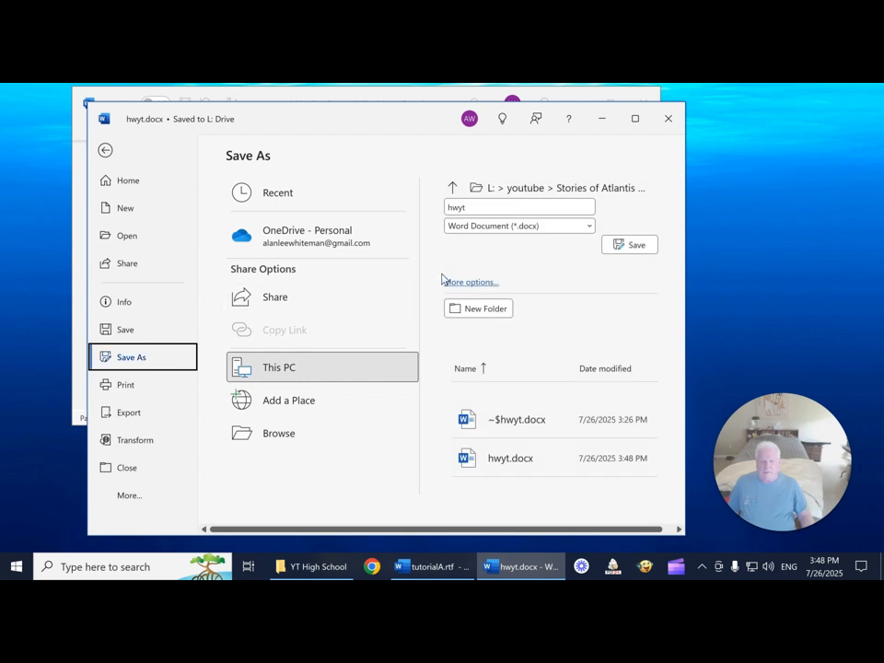
click(589, 226)
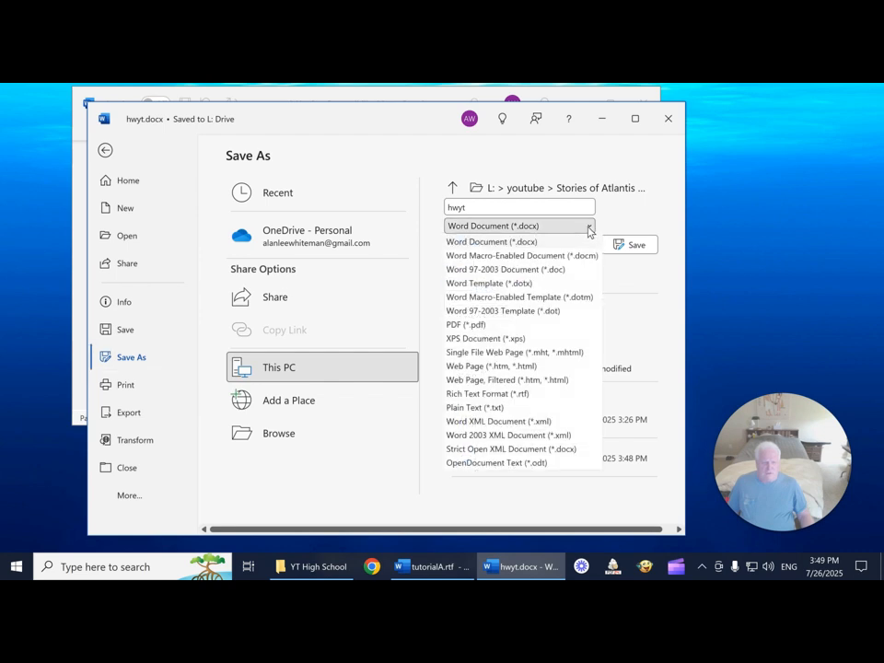
click(458, 325)
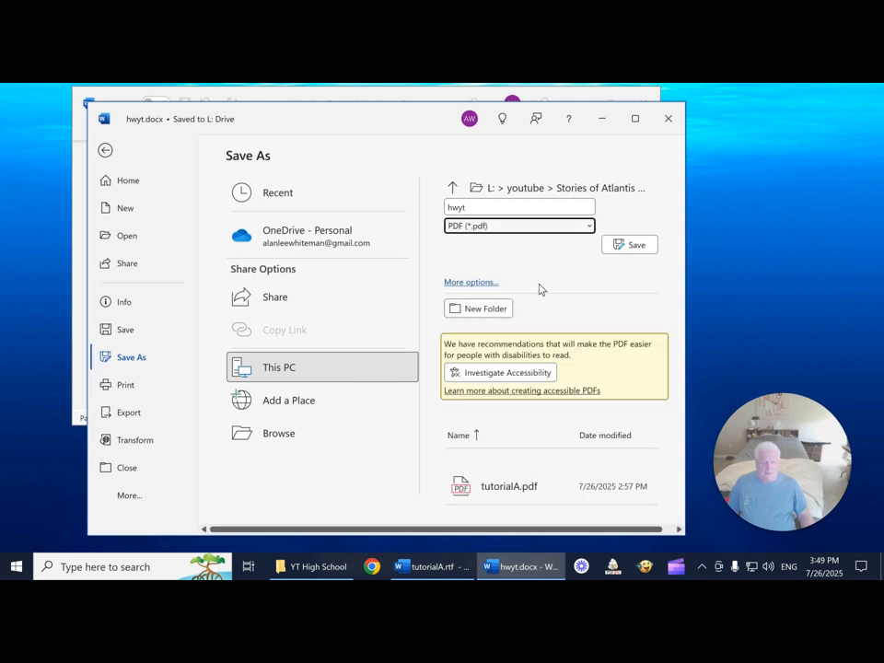
click(634, 245)
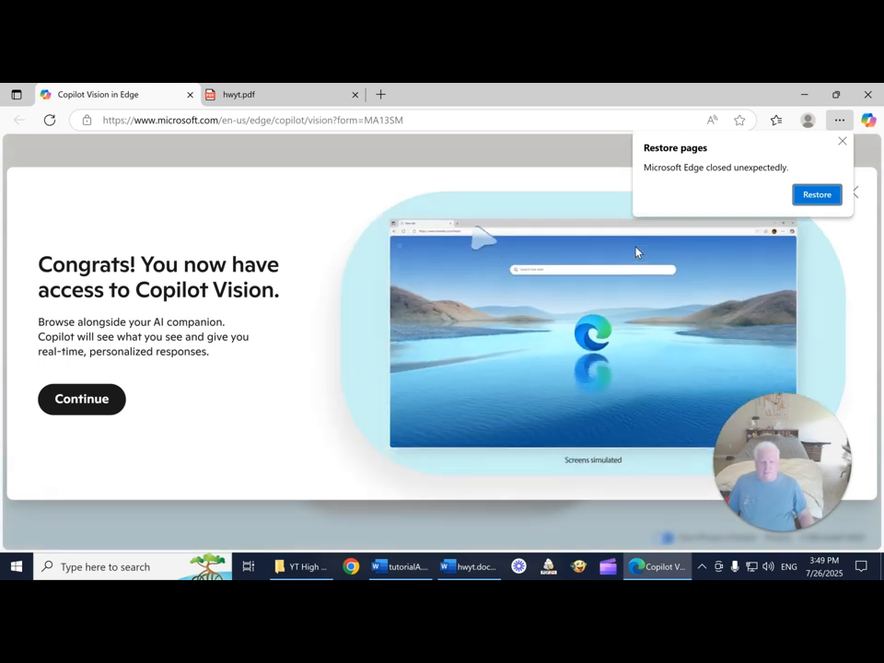
- Restore the browser's previous pages and close the Copilot Vision and Moavi Screen Recorder tabs, keeping only hwyt.pdf open
click(815, 194)
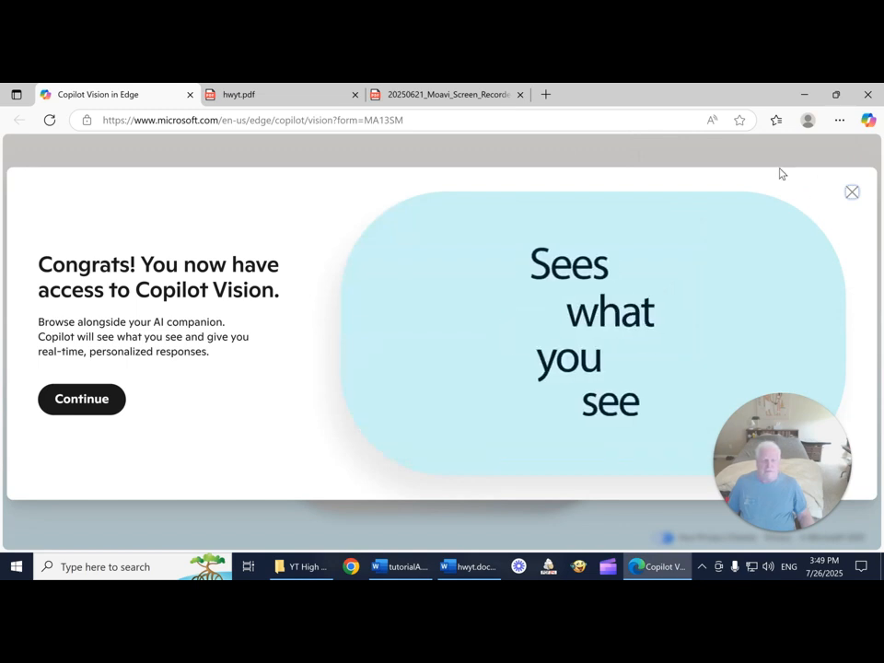
click(189, 95)
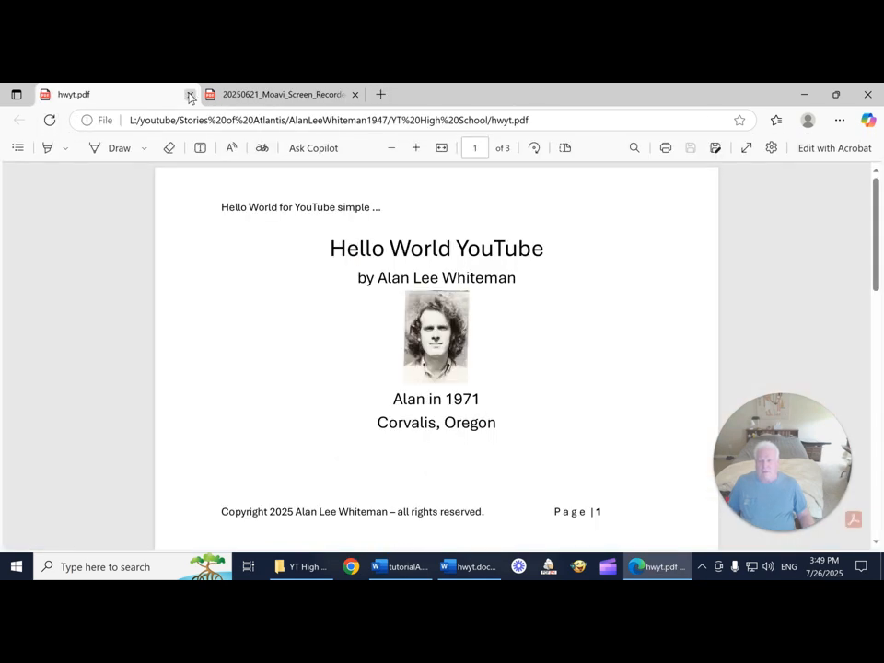
click(355, 95)
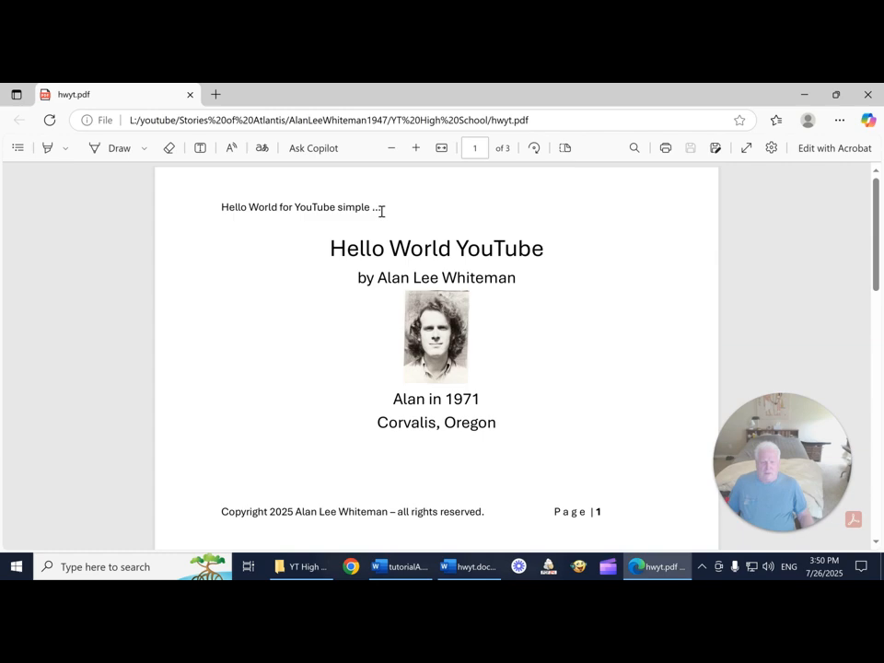
- Review the title page, author page and "End Screen" page of hwyt.pdf, and close the PDF
scroll(300, 404, down, 4)
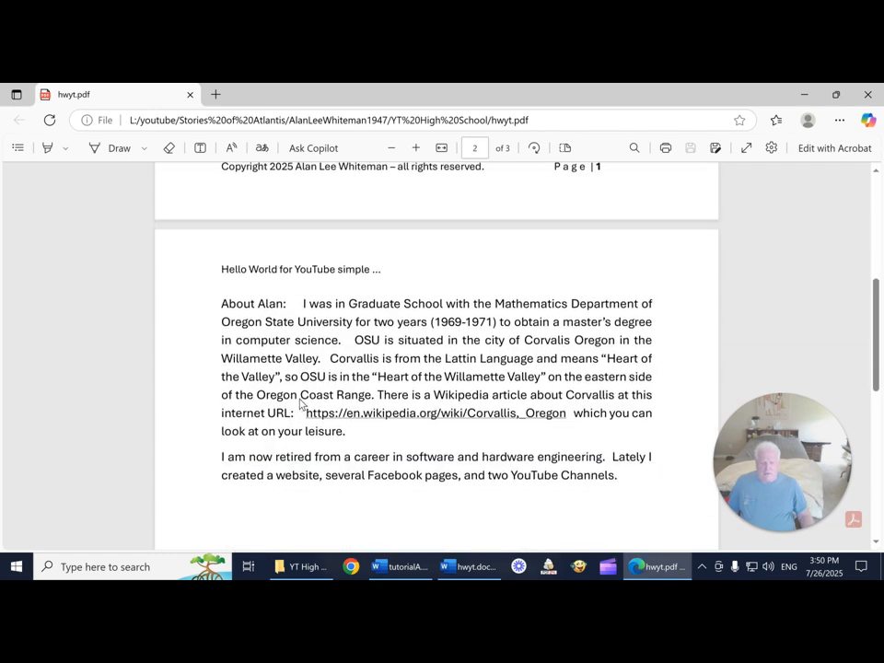
scroll(283, 272, down, 3)
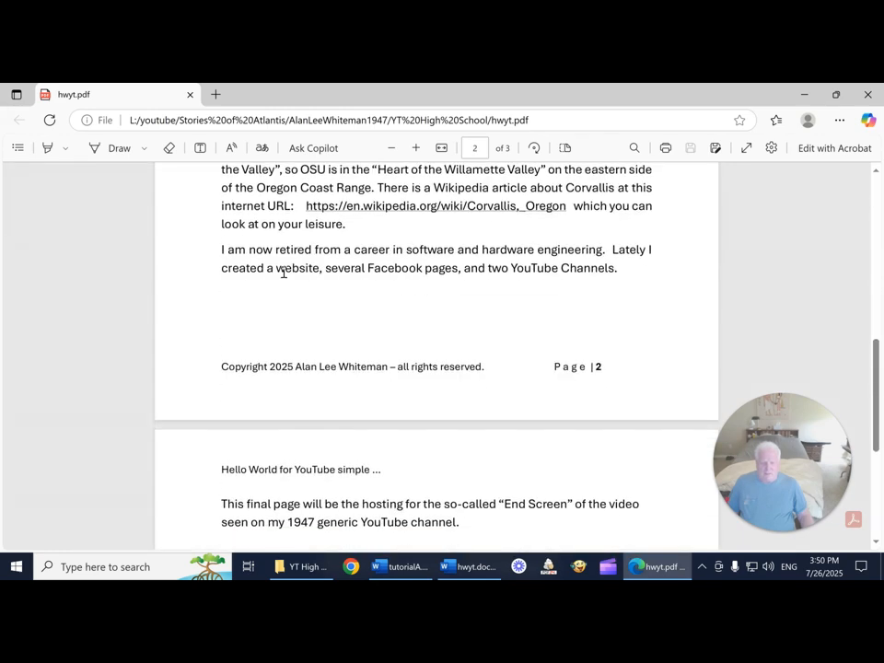
scroll(284, 273, up, 9)
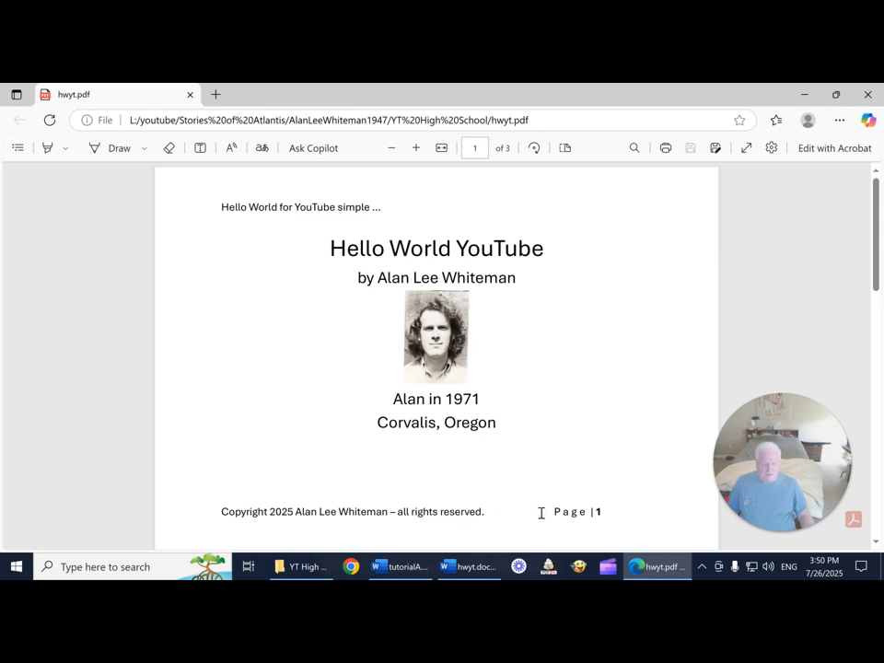
scroll(541, 515, down, 5)
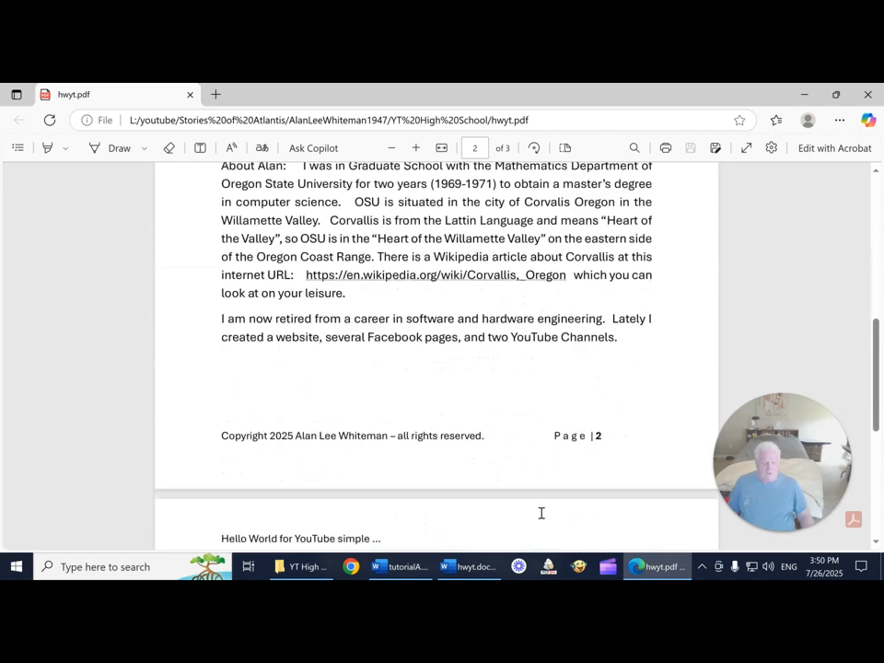
scroll(541, 513, down, 5)
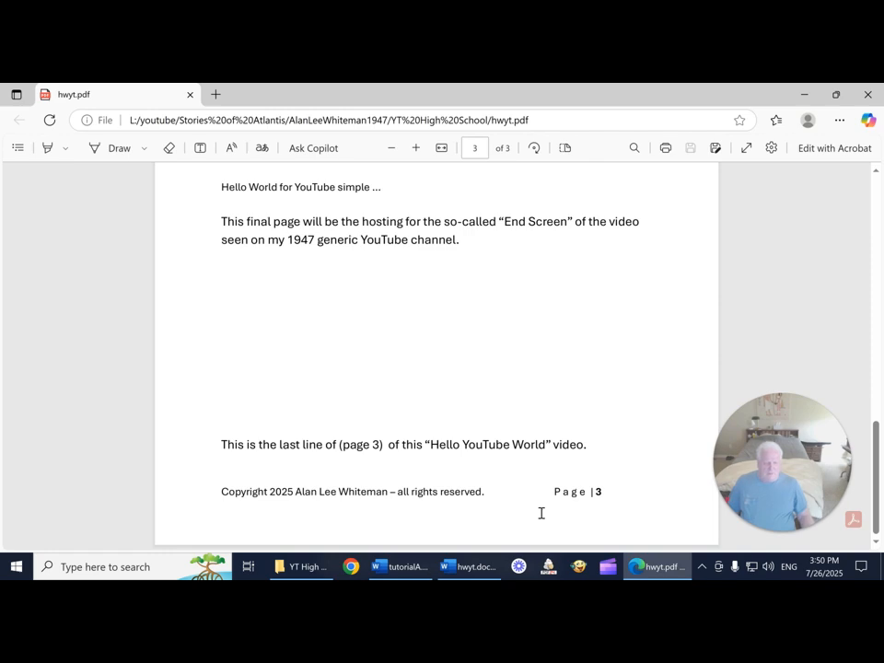
scroll(542, 513, up, 2)
scroll(542, 512, up, 3)
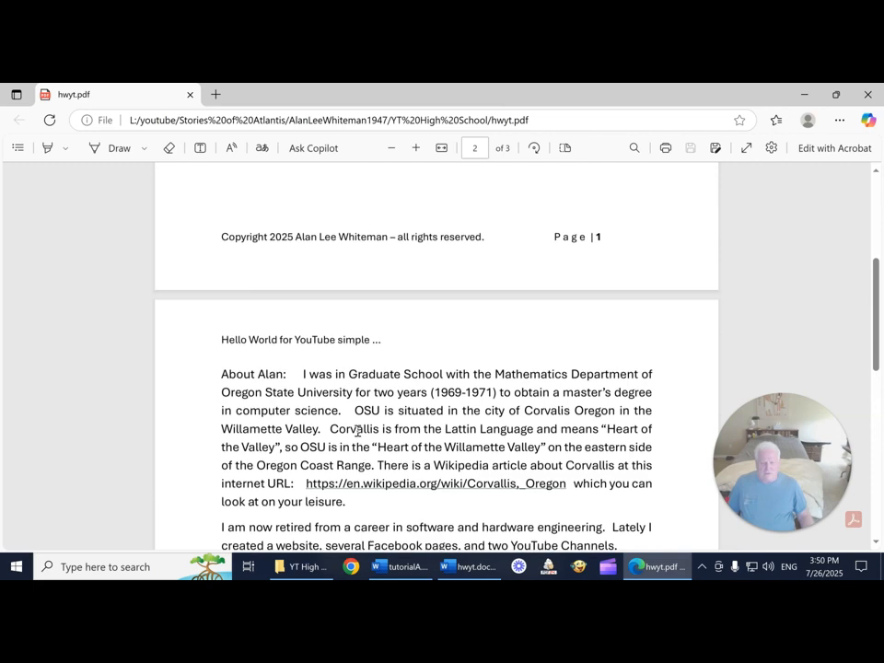
scroll(359, 429, up, 2)
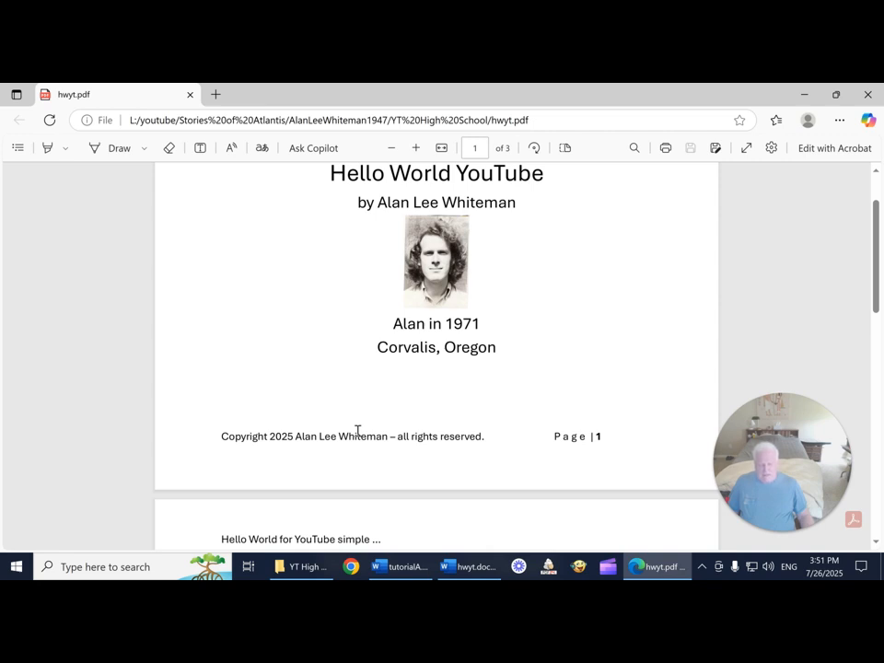
scroll(357, 431, down, 7)
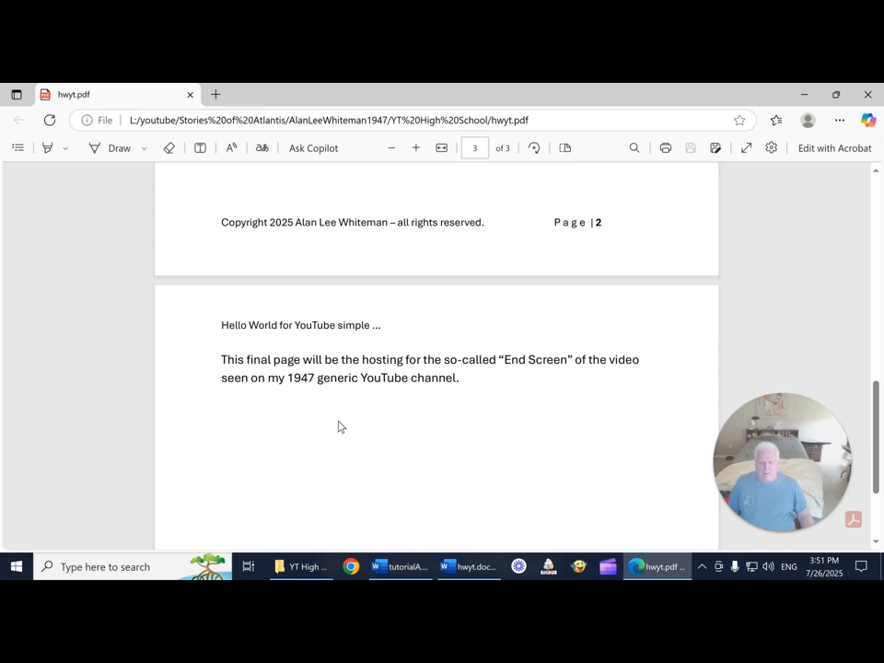
click(190, 96)
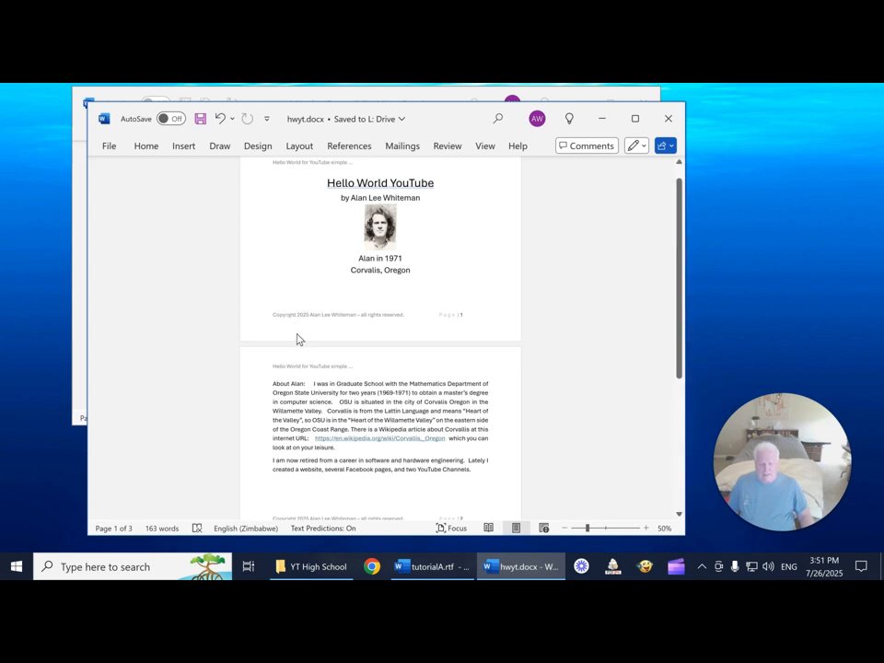
- Check the files in the YT High School folder, minimize the folder window and close hwyt.docx
mouse_move(333, 566)
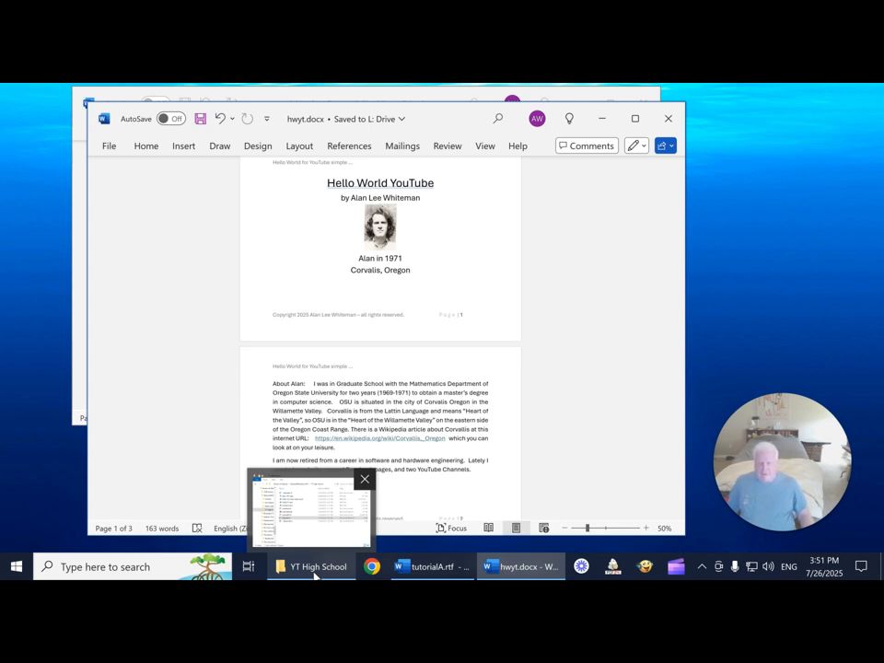
click(314, 571)
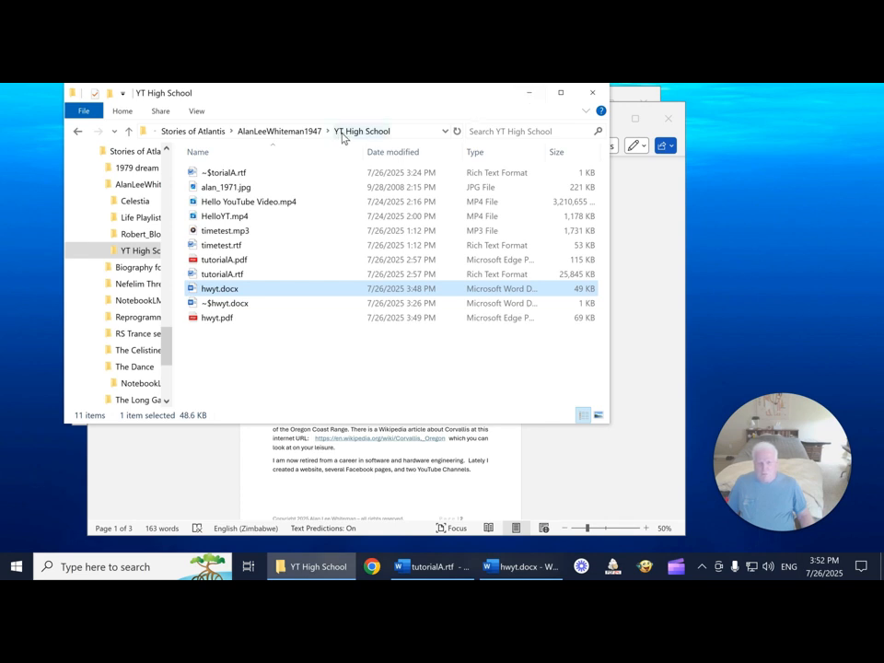
click(530, 95)
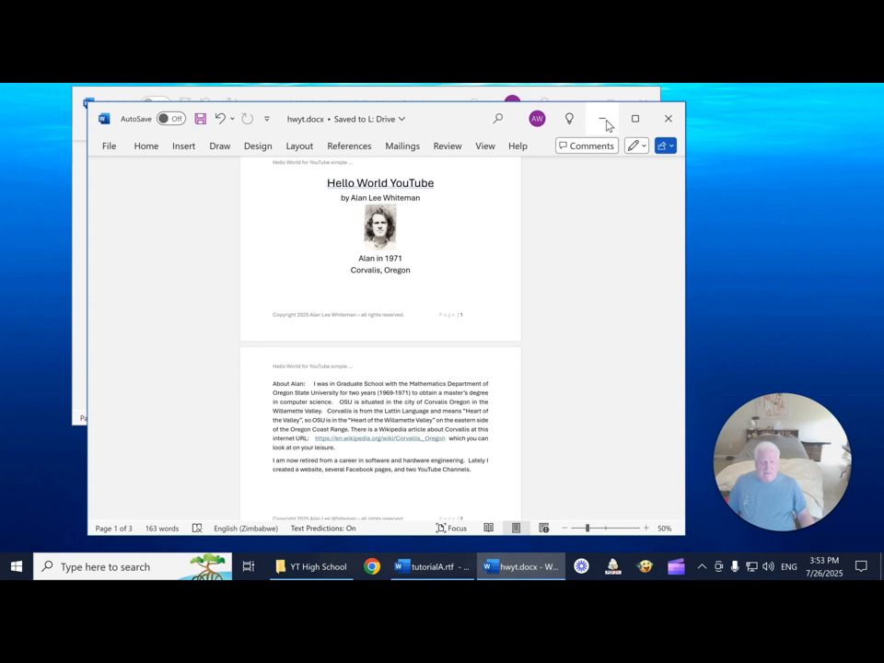
click(664, 125)
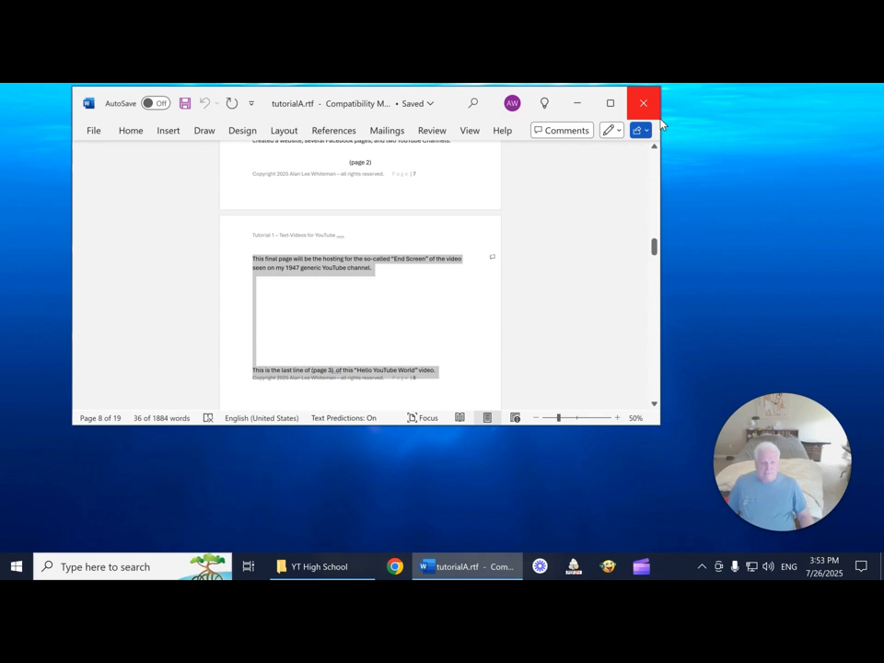
- Review tutorialA.rtf, covering the toolchain page, the Step 2 instructions and the numbered process list on page 4, and minimize it
click(526, 240)
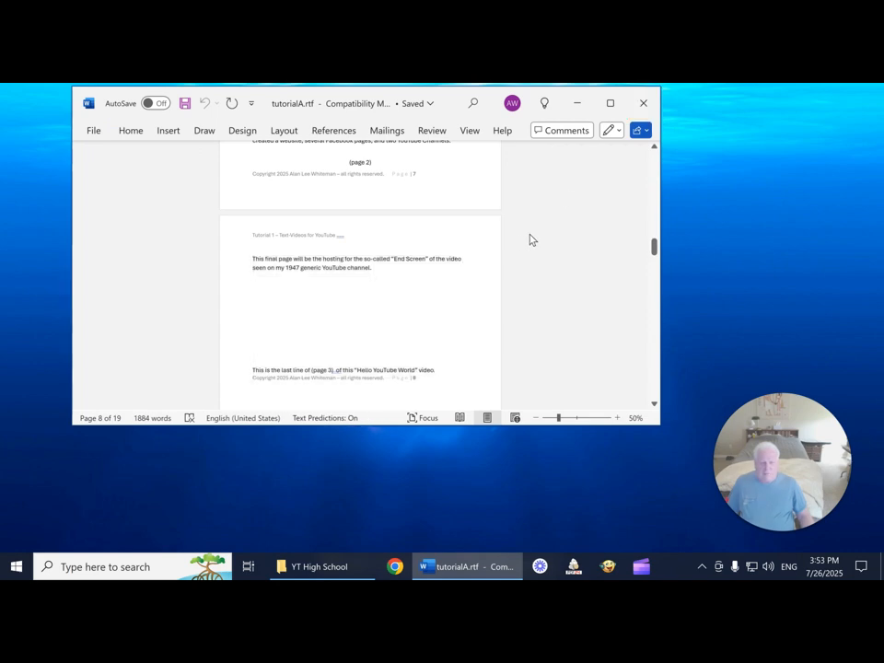
scroll(529, 240, up, 3)
scroll(529, 240, up, 5)
scroll(543, 238, up, 2)
drag(654, 218, 654, 160)
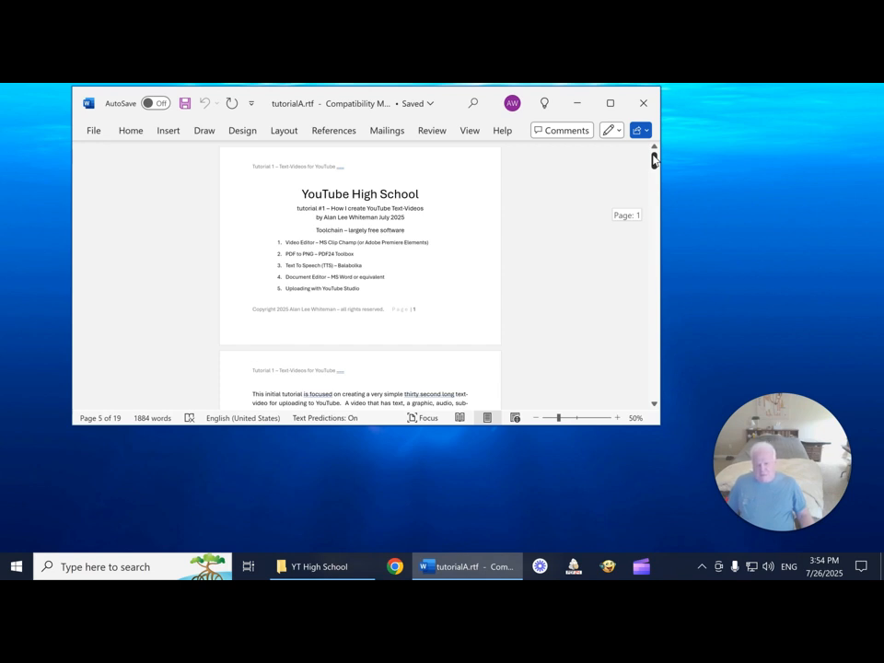
drag(654, 159, 662, 226)
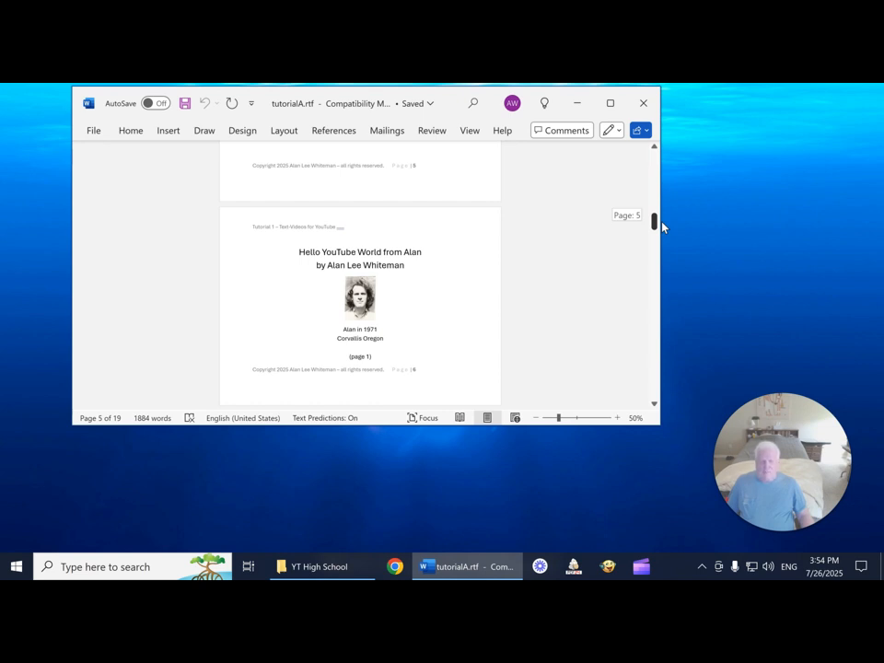
drag(661, 226, 657, 264)
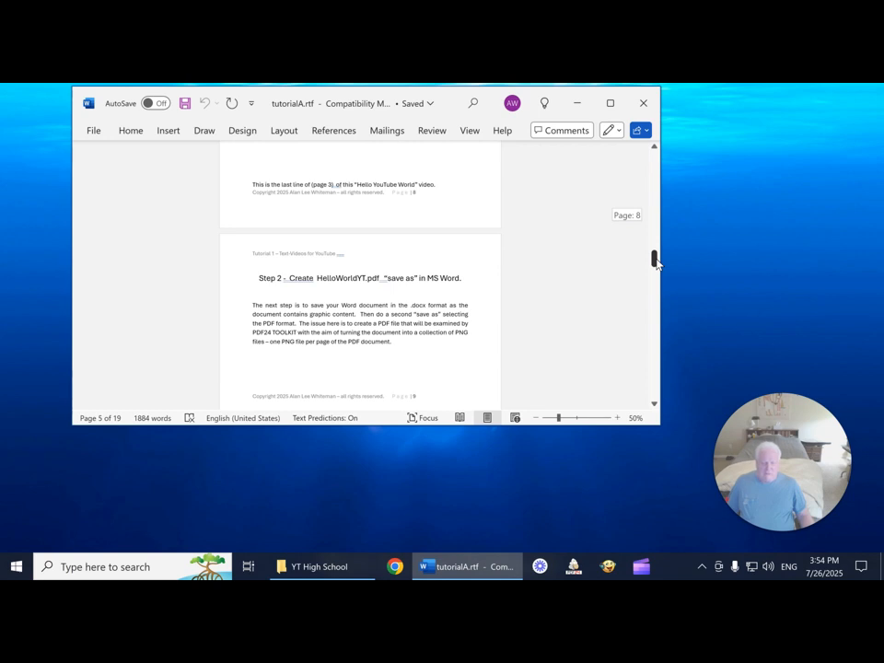
drag(656, 263, 634, 201)
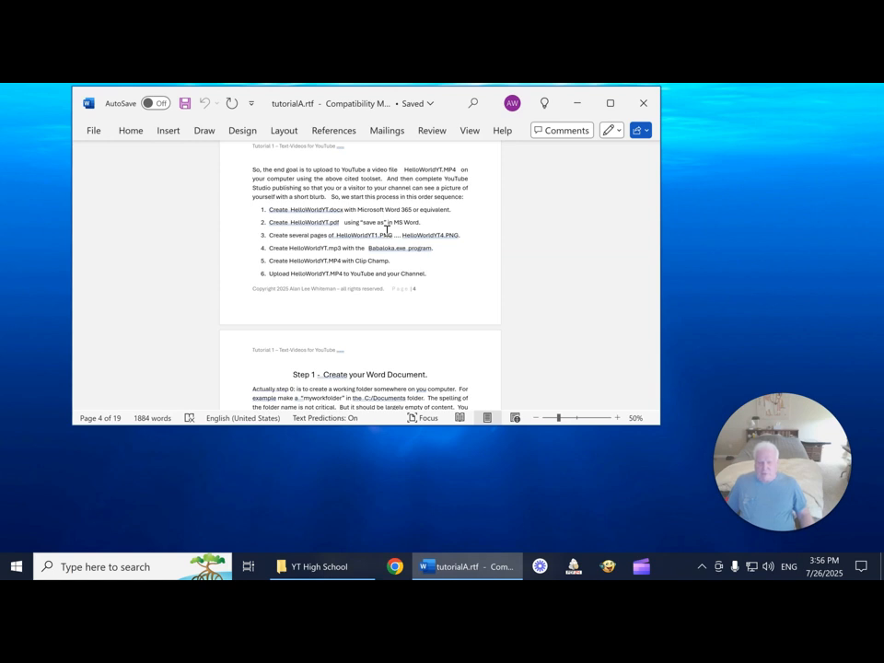
drag(328, 234, 387, 232)
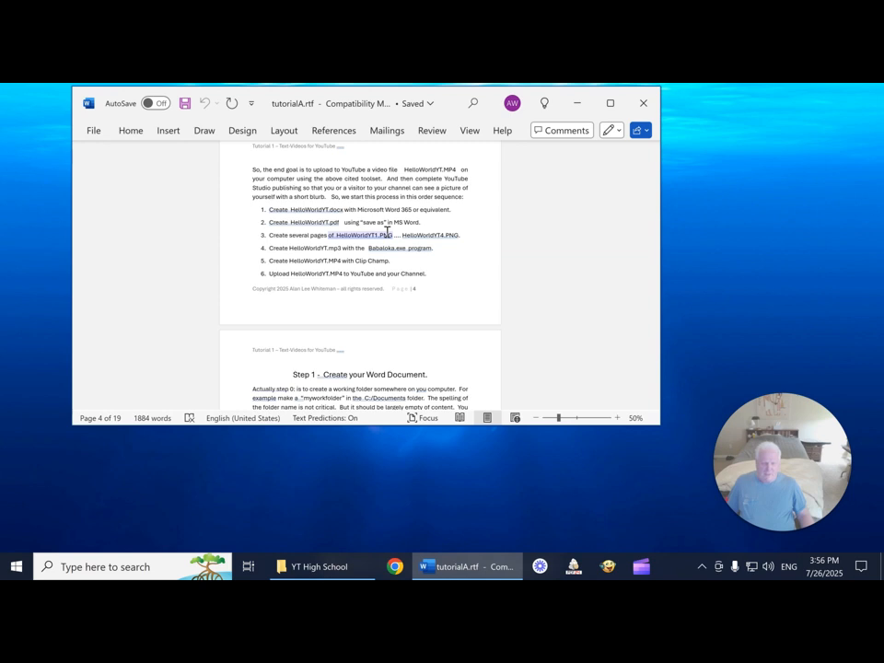
click(354, 247)
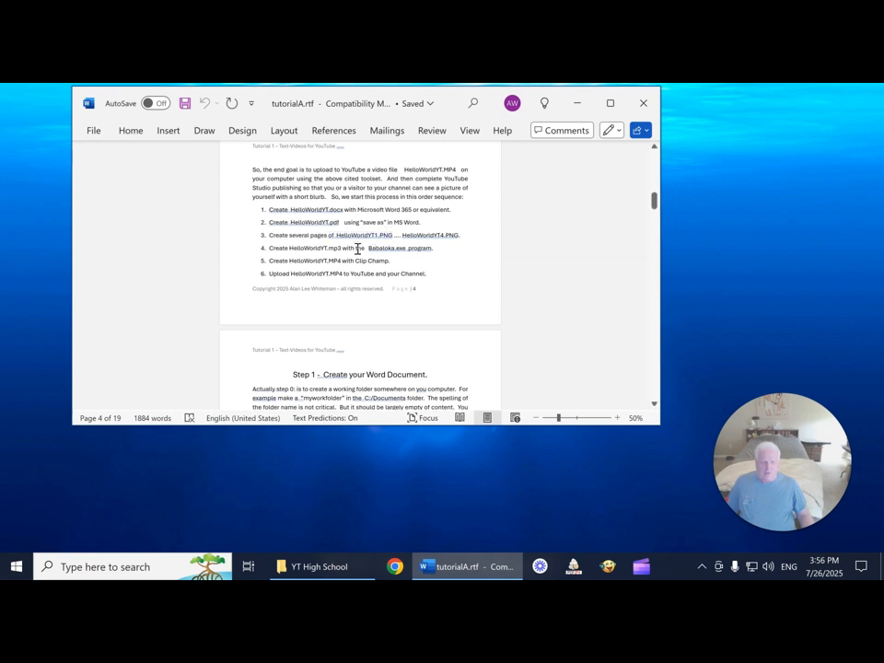
click(578, 107)
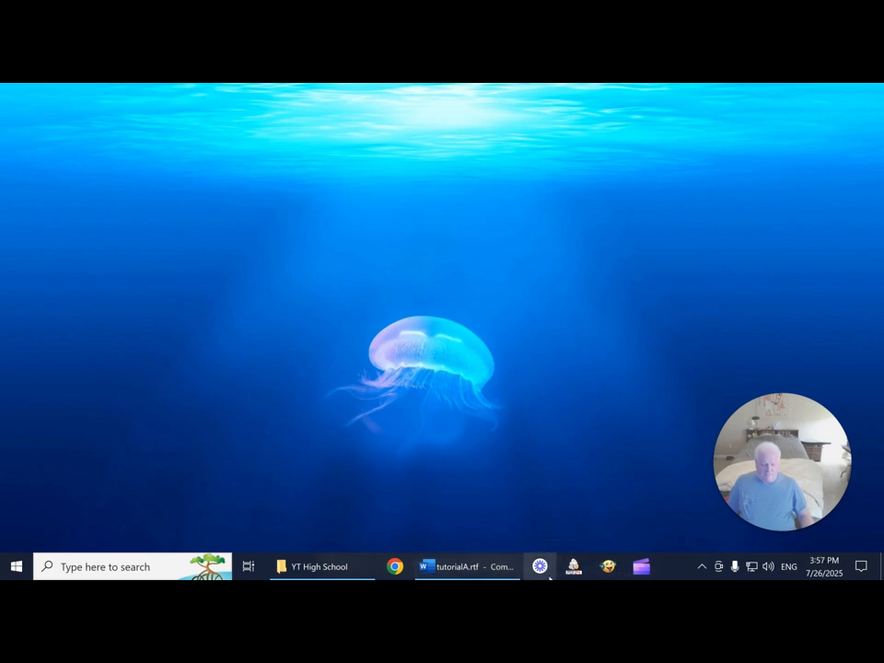
- Open PDF24 Toolbox, look over its available PDF tools and close it
right_click(669, 570)
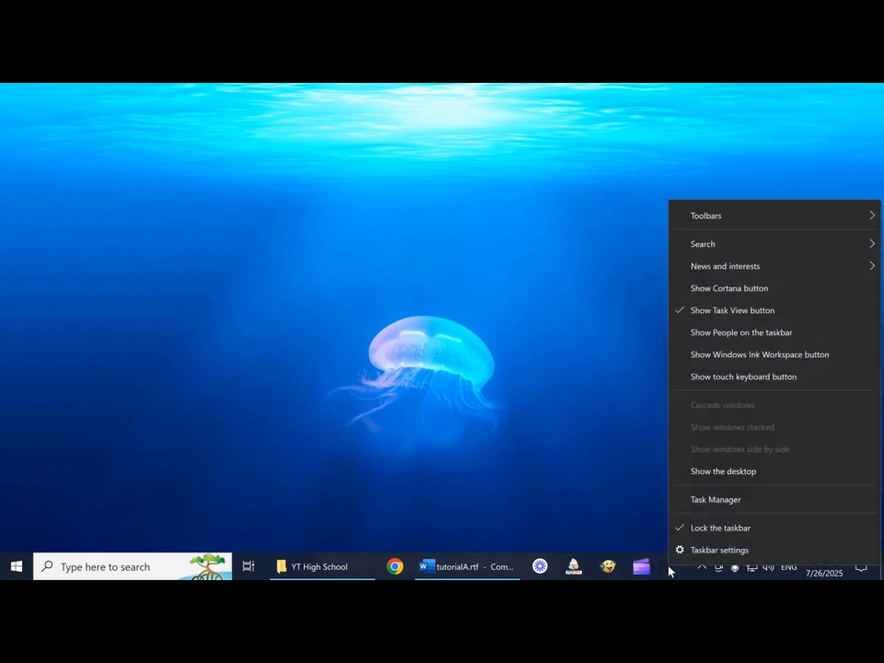
click(650, 538)
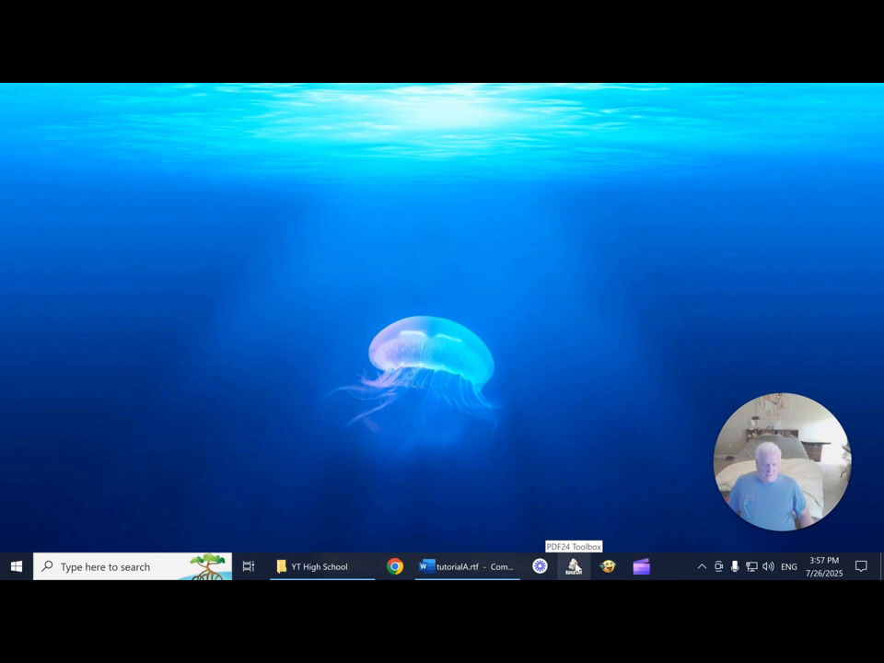
click(573, 566)
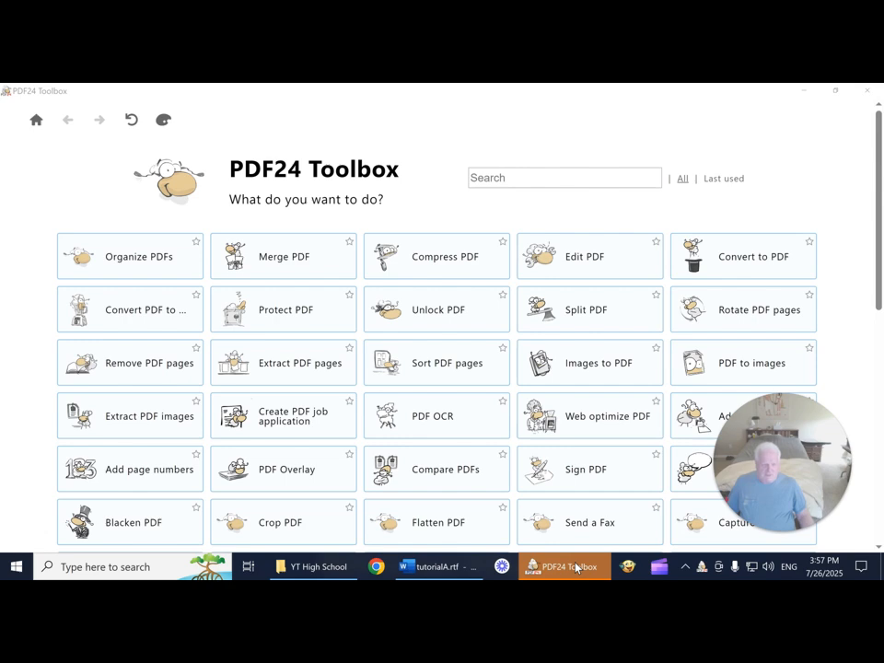
scroll(516, 470, down, 2)
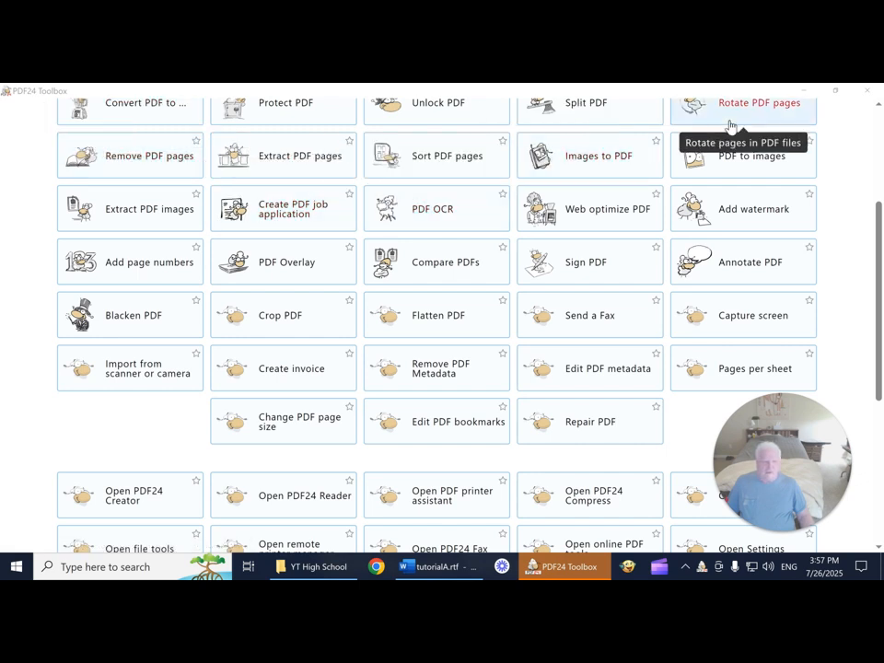
click(866, 93)
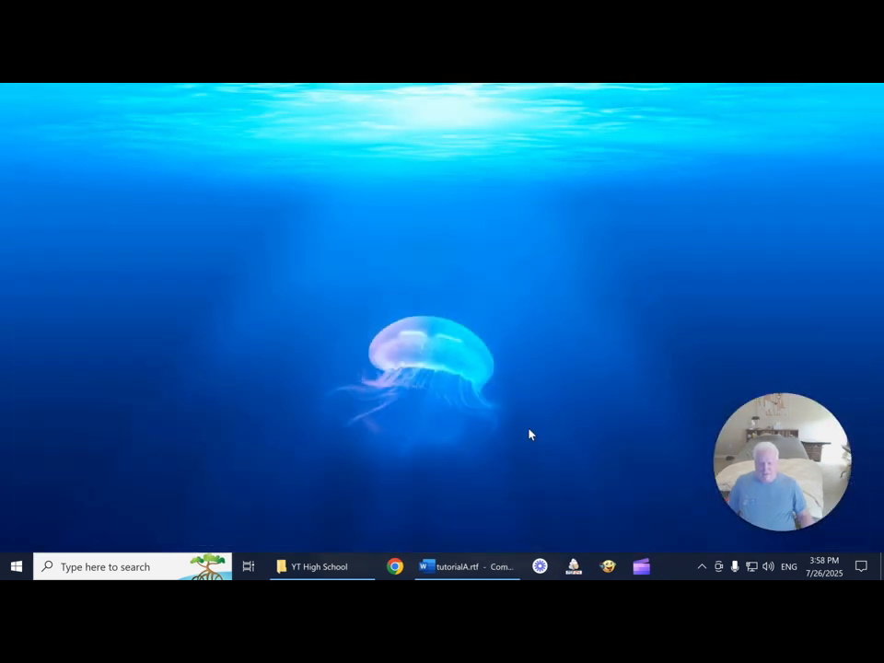
- Open hwyt.pdf from the YT High School folder with PDF24 Toolbox
click(310, 566)
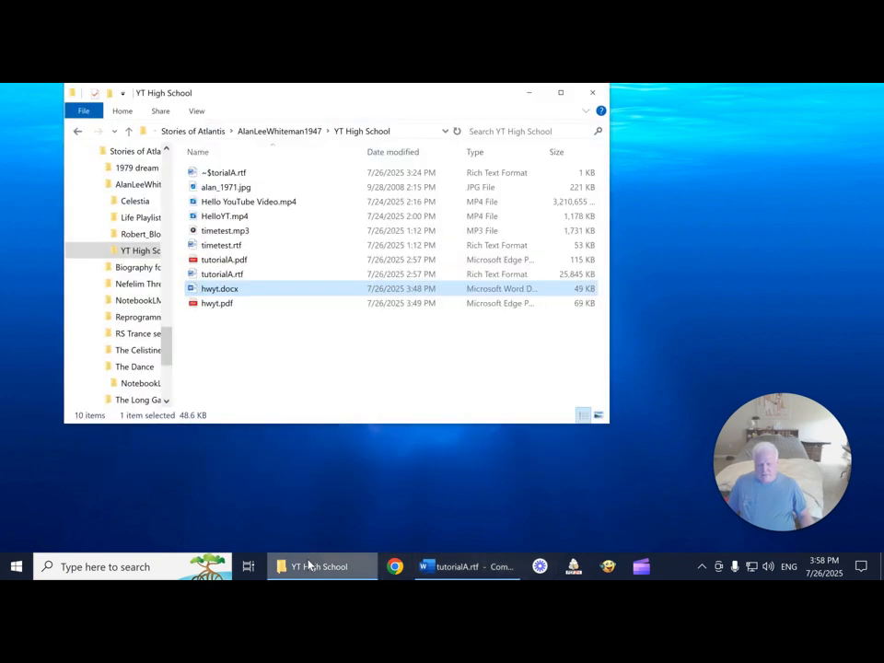
right_click(208, 310)
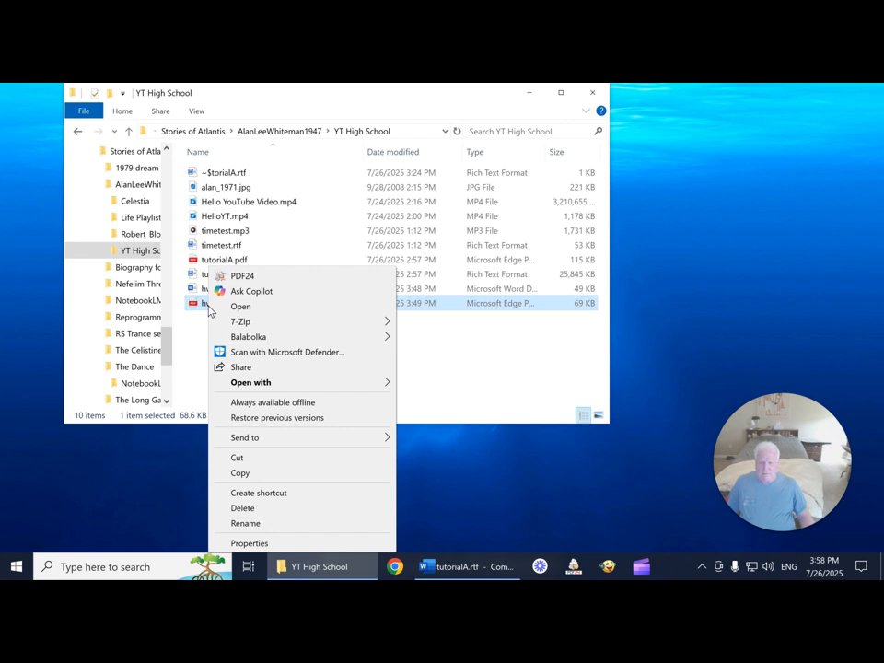
mouse_move(249, 385)
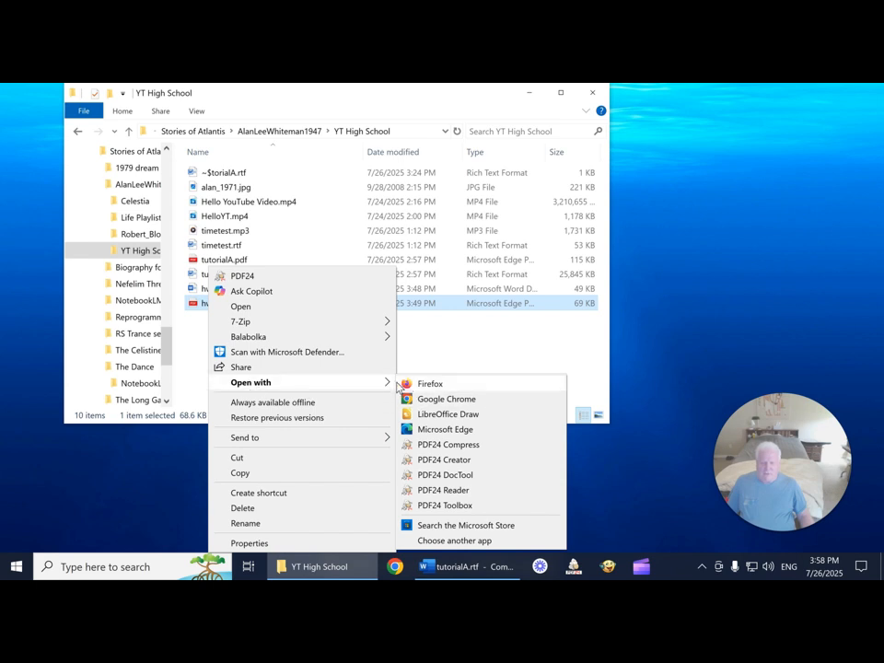
click(445, 505)
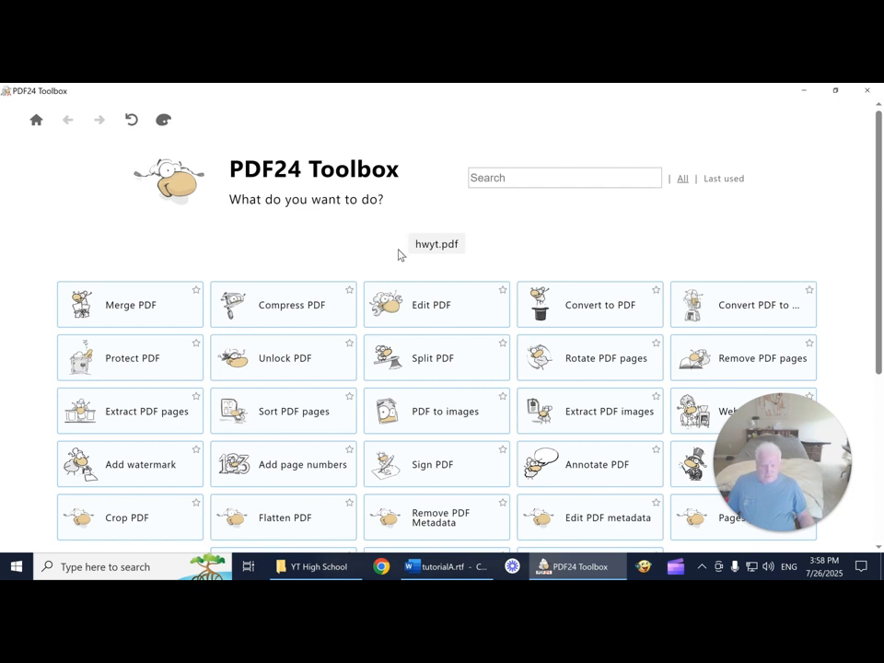
- Choose the PDF to images tool for hwyt.pdf
click(432, 421)
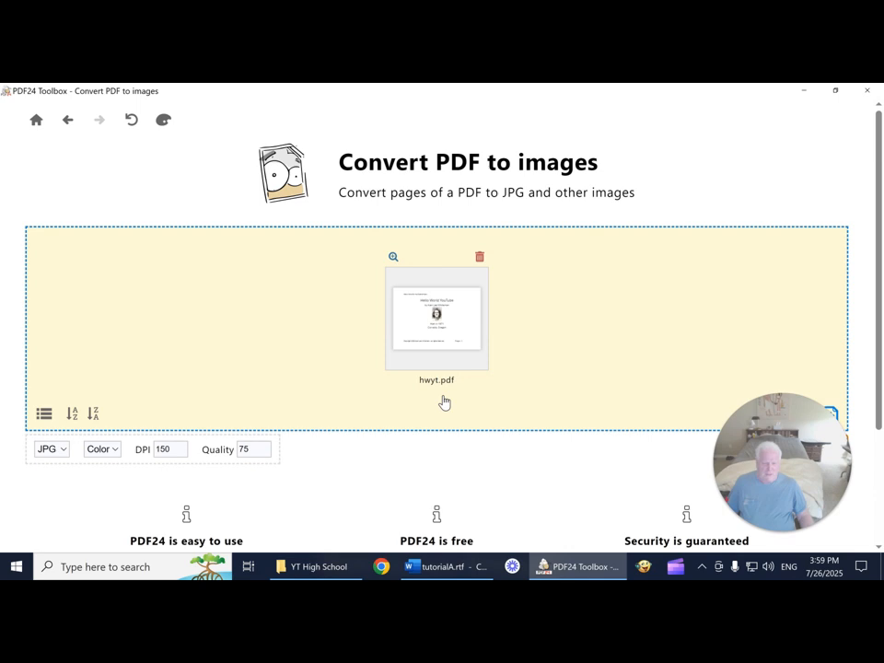
click(58, 450)
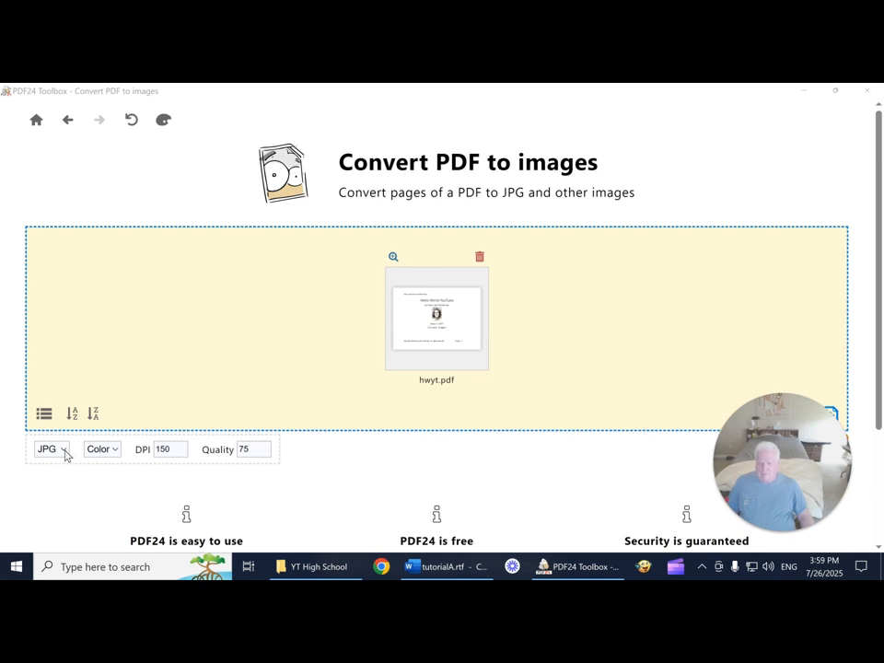
click(182, 350)
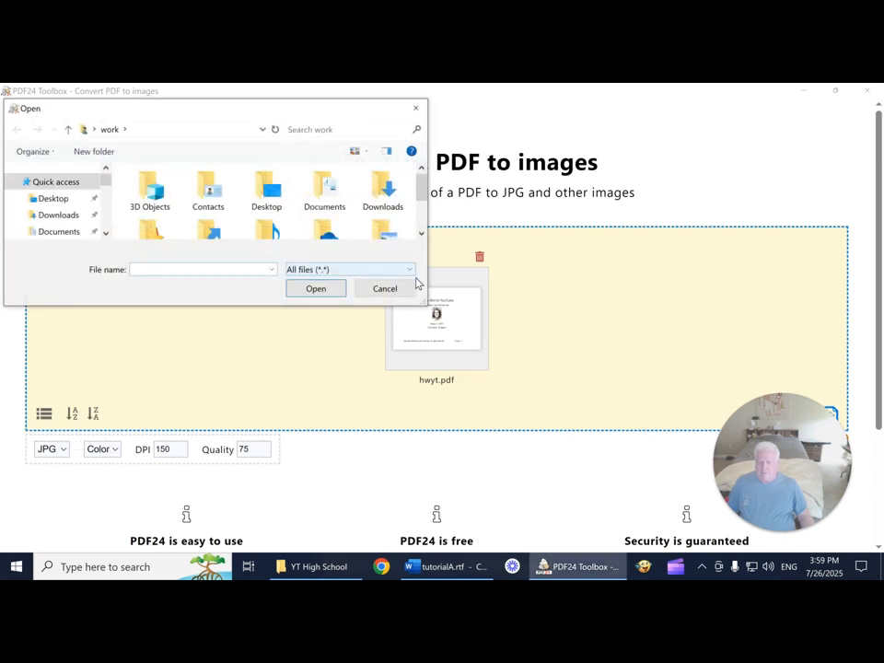
click(385, 289)
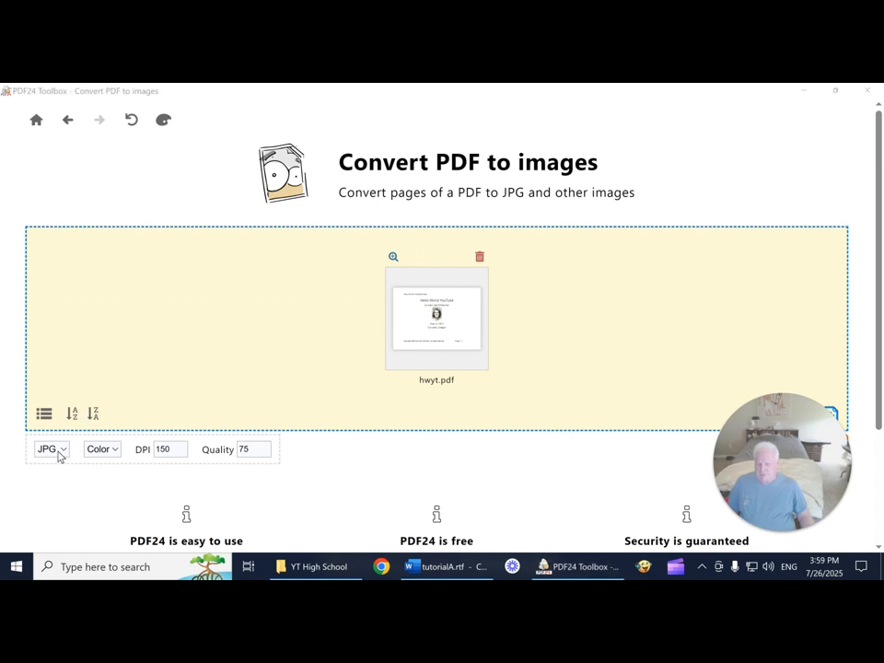
- Set the color mode to Gray and convert the pages of hwyt.pdf to JPG images
click(105, 449)
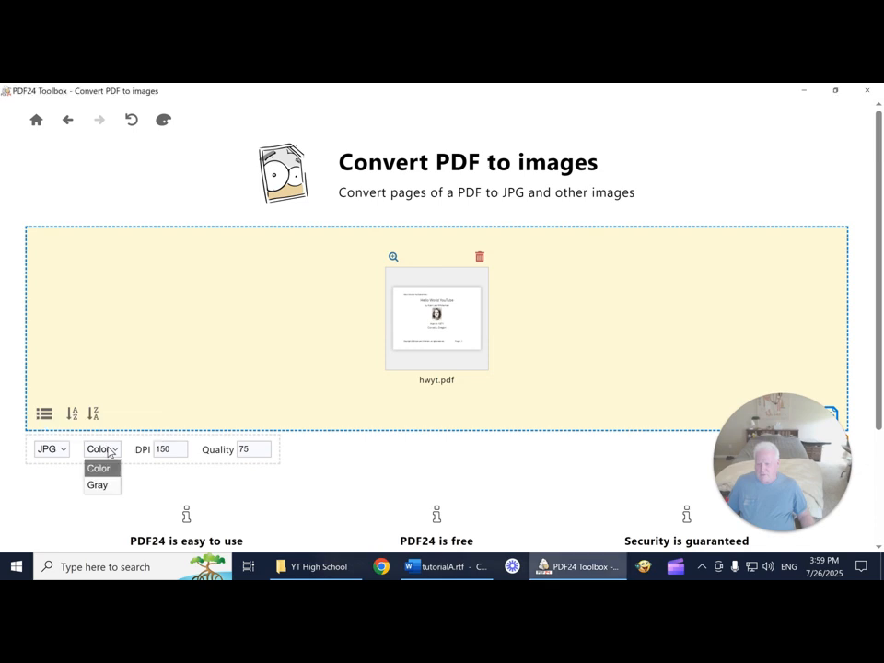
click(103, 485)
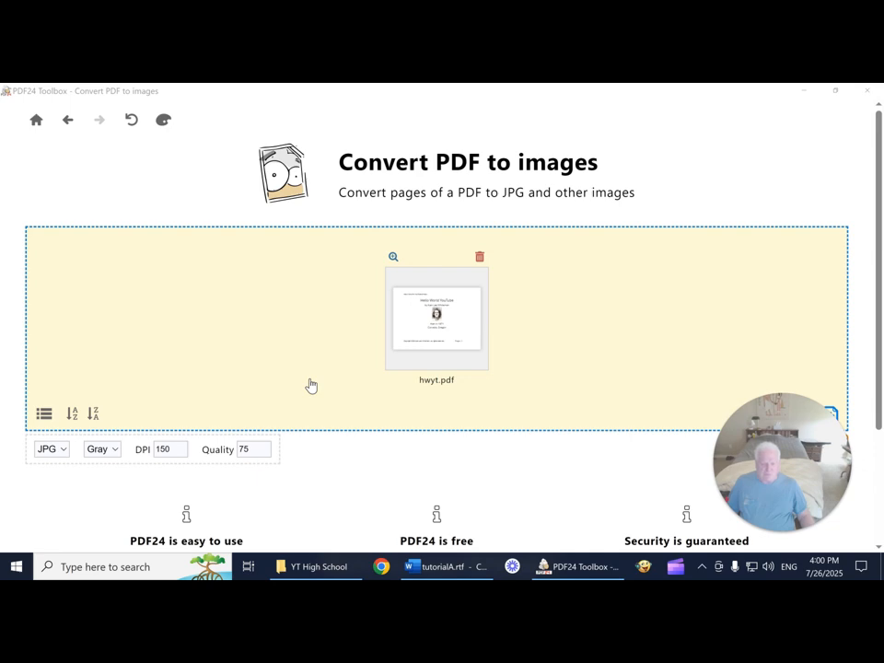
scroll(311, 385, down, 3)
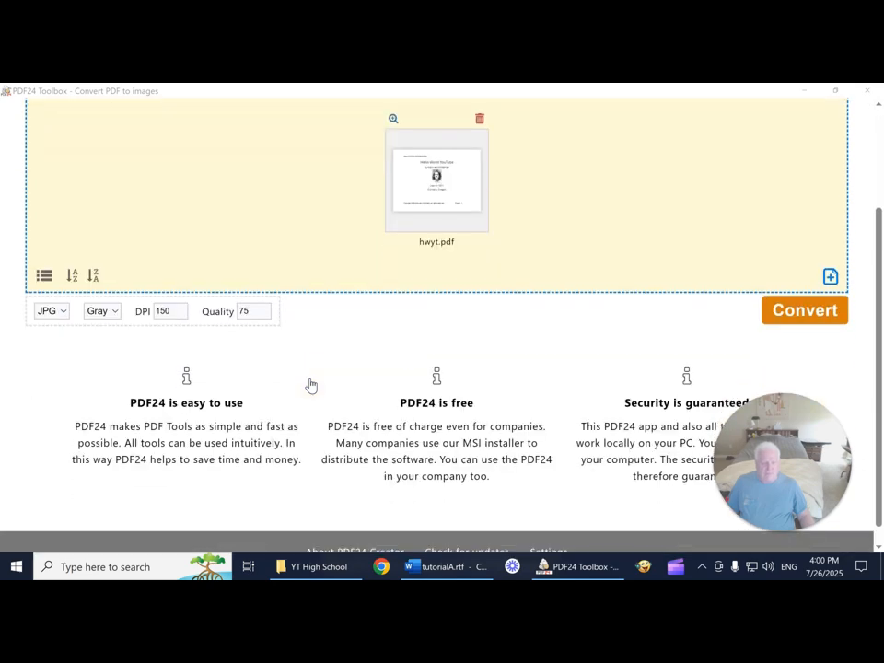
scroll(308, 384, up, 1)
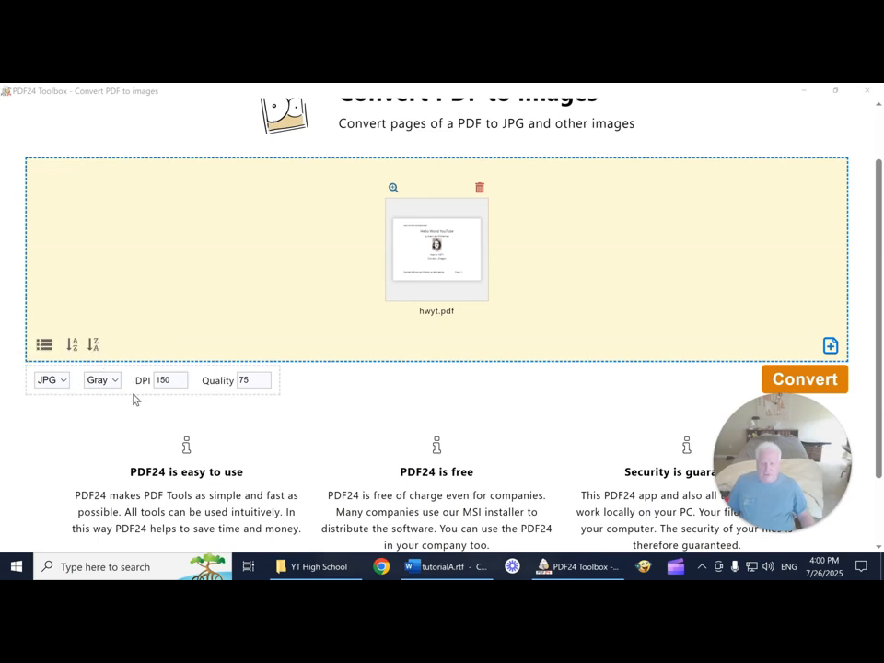
click(812, 387)
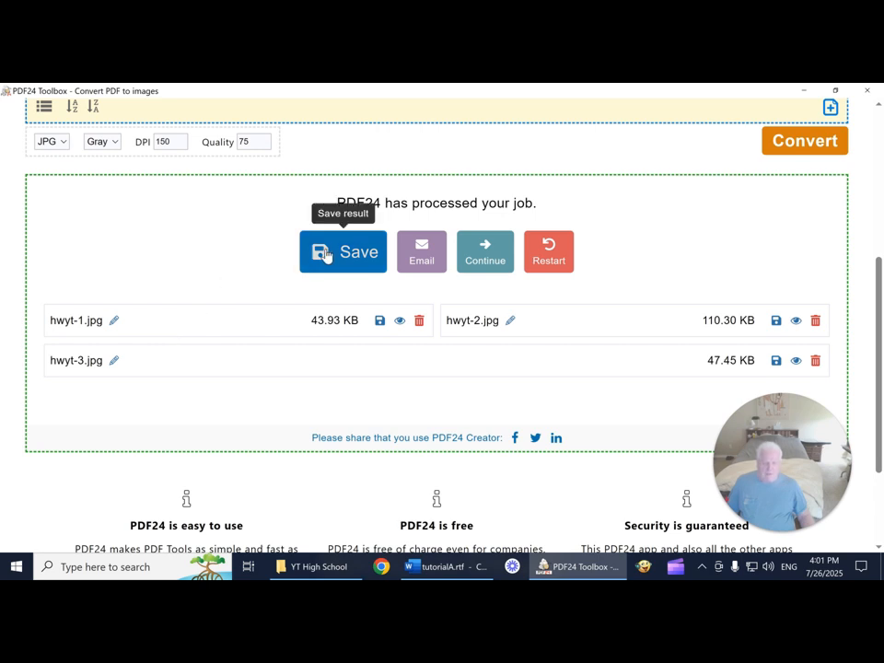
- Save all converted images to the YT High School folder under youtube > Stories of Atlantis on drive L: and minimize the toolbox window
click(366, 254)
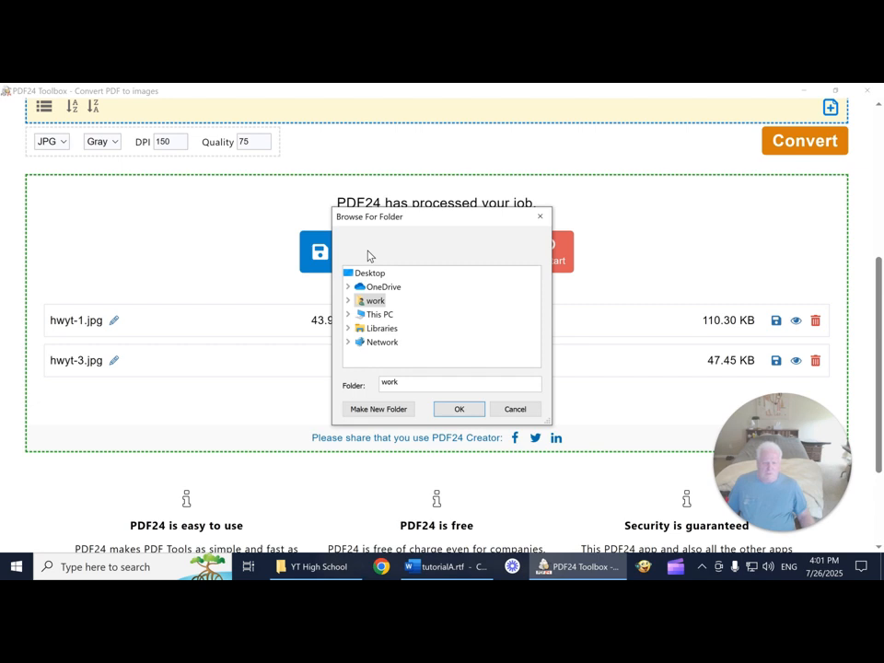
click(348, 314)
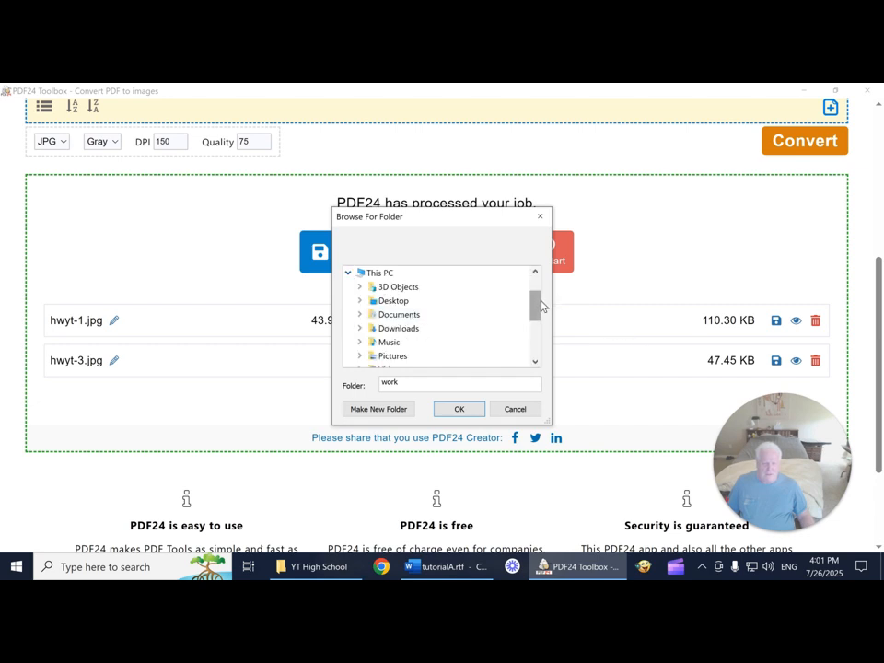
drag(539, 309, 537, 324)
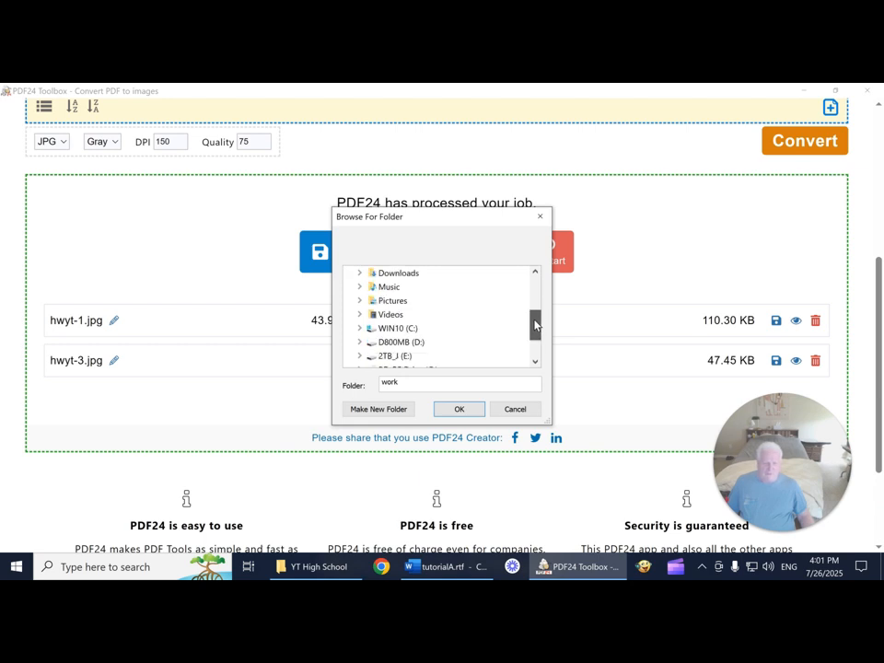
mouse_move(534, 324)
mouse_down()
mouse_move(535, 315)
mouse_move(535, 325)
mouse_up()
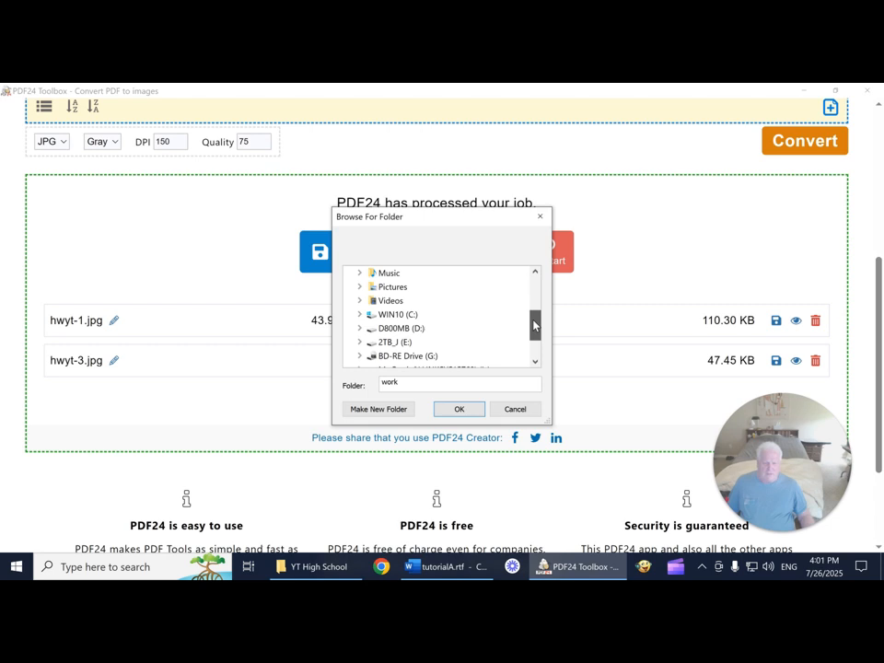
drag(535, 324, 534, 340)
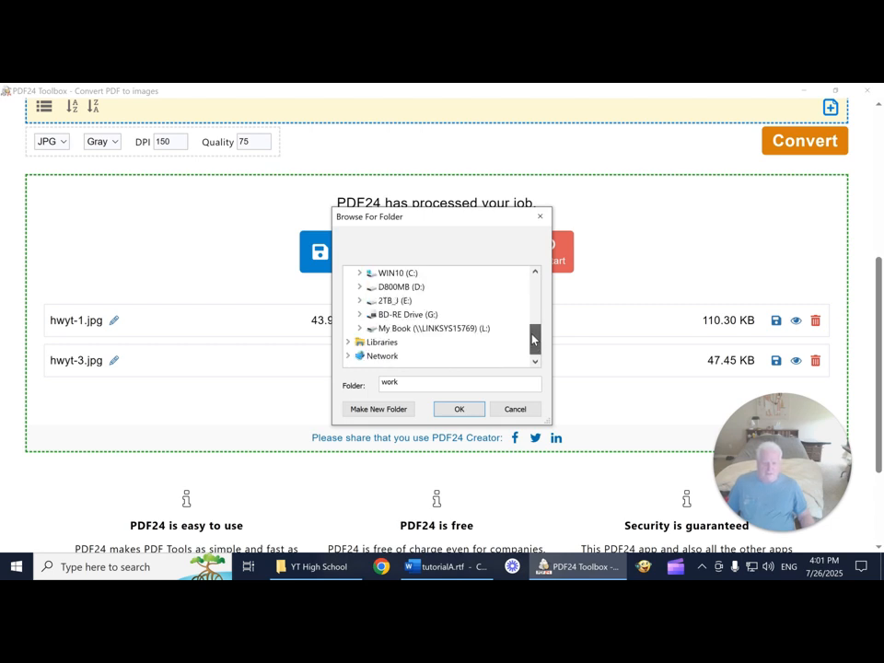
click(359, 330)
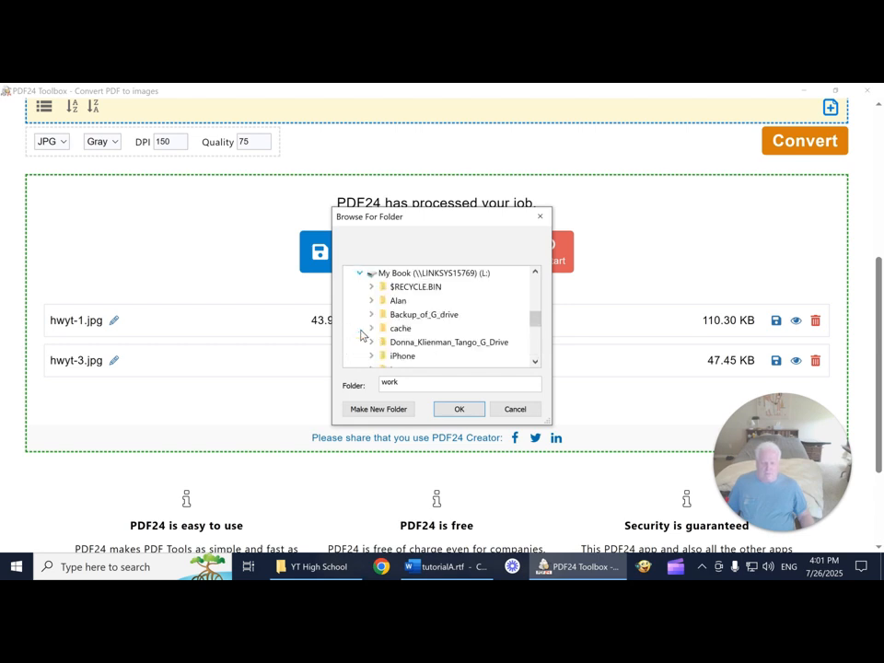
scroll(442, 333, down, 5)
scroll(440, 333, up, 1)
scroll(396, 335, down, 1)
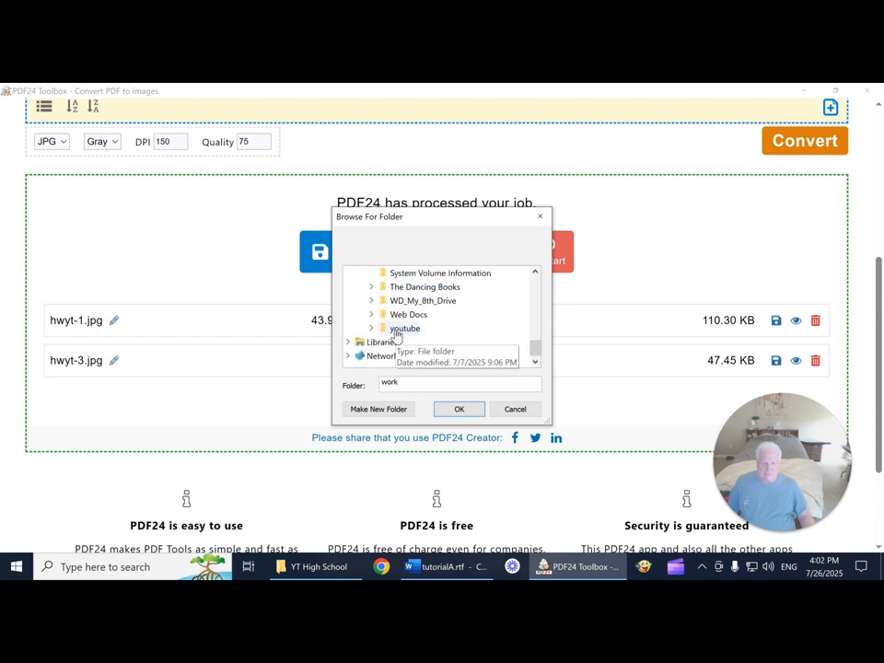
click(374, 328)
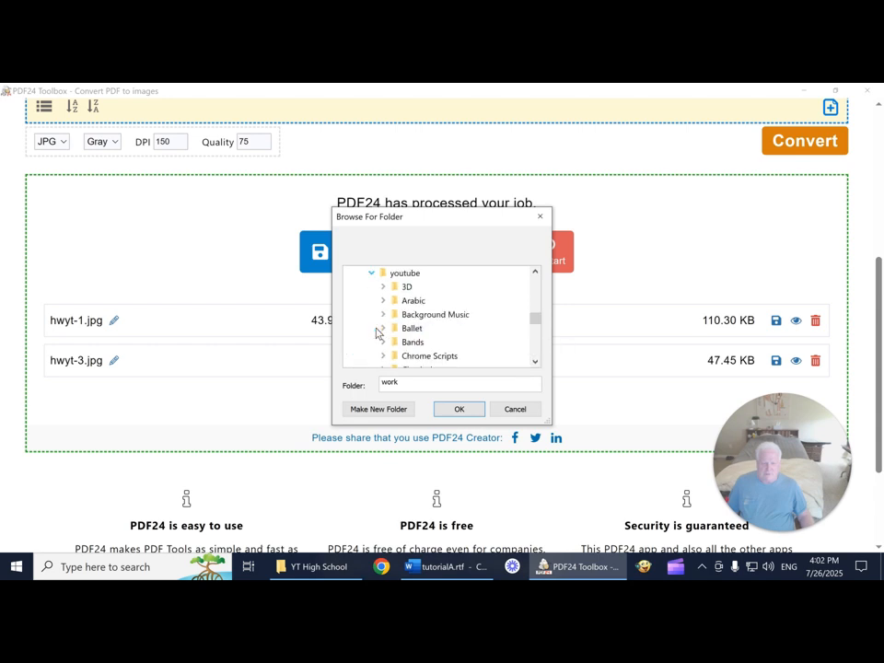
scroll(387, 332, down, 10)
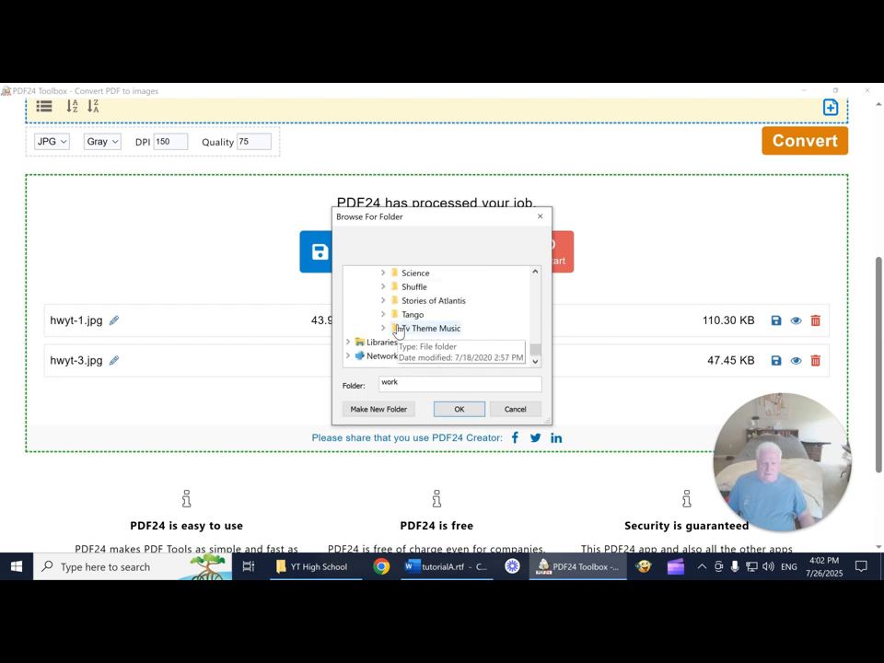
click(383, 300)
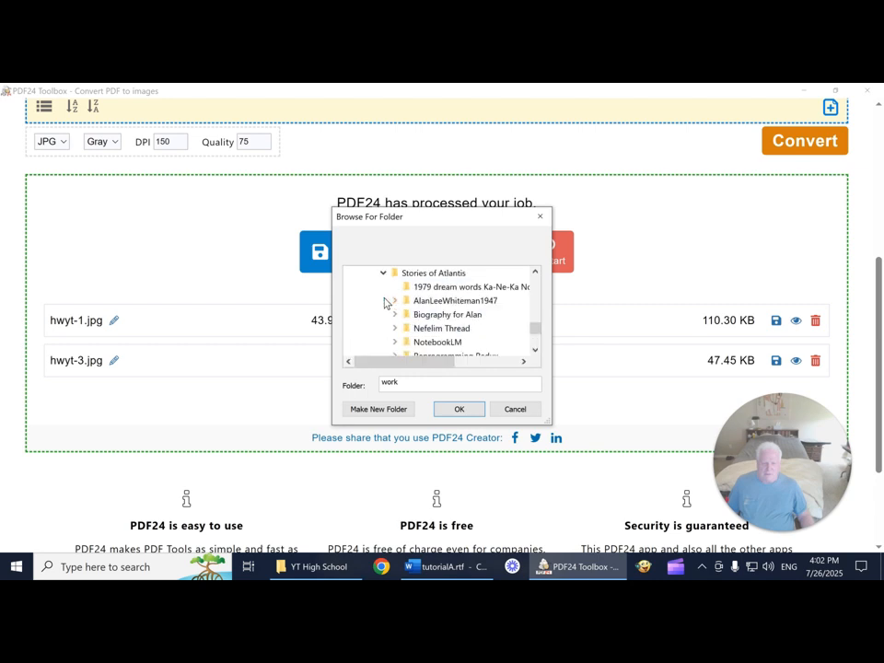
click(394, 301)
click(442, 343)
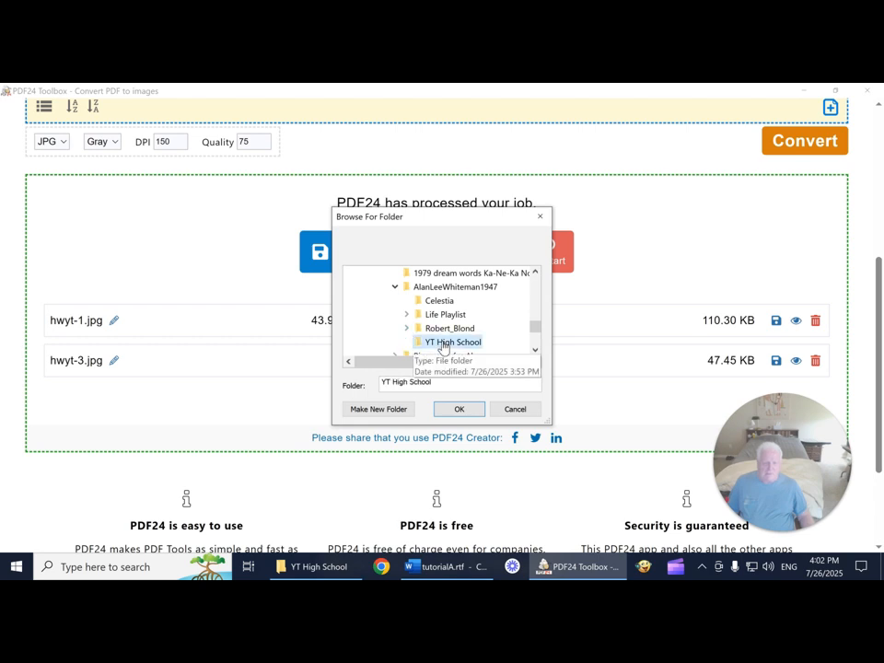
click(457, 410)
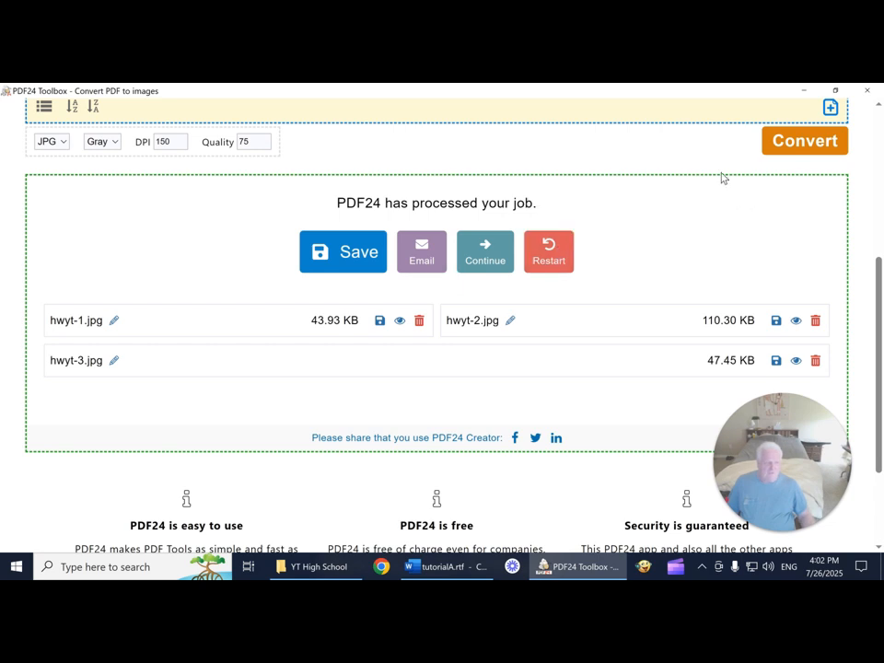
click(806, 95)
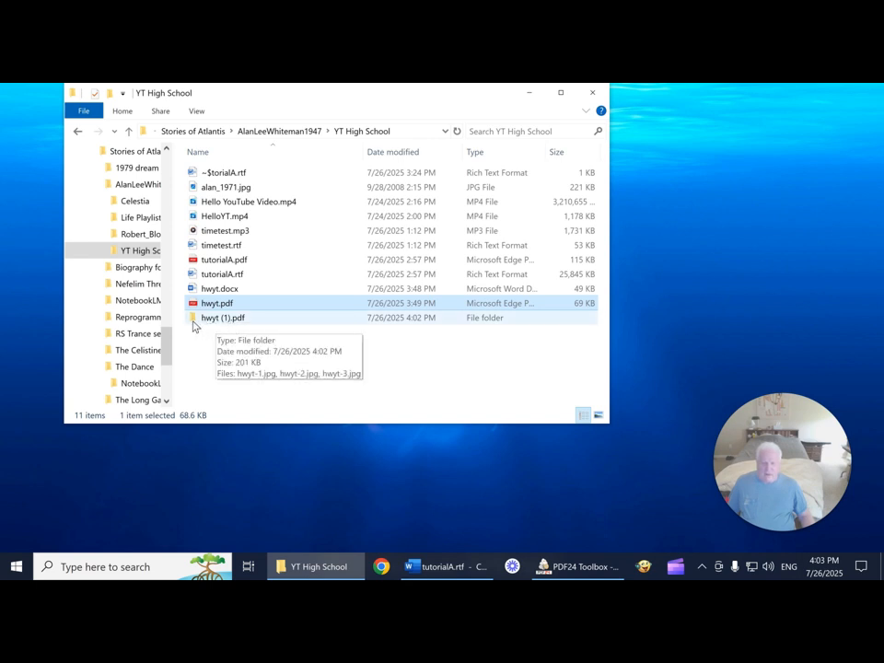
- Rename the new image folder hwyt (1).pdf in YT High School as hwyt Files
right_click(244, 322)
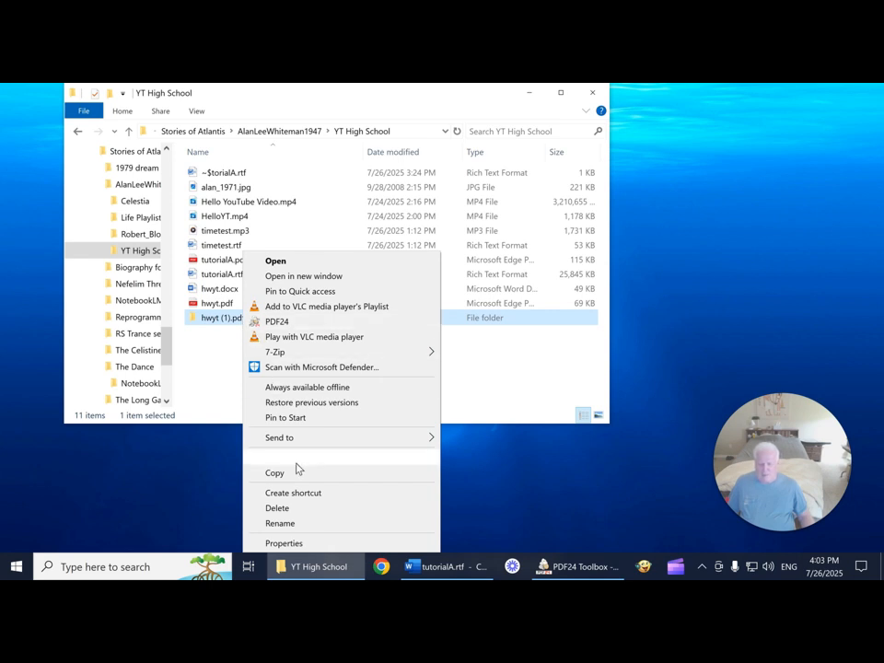
click(280, 523)
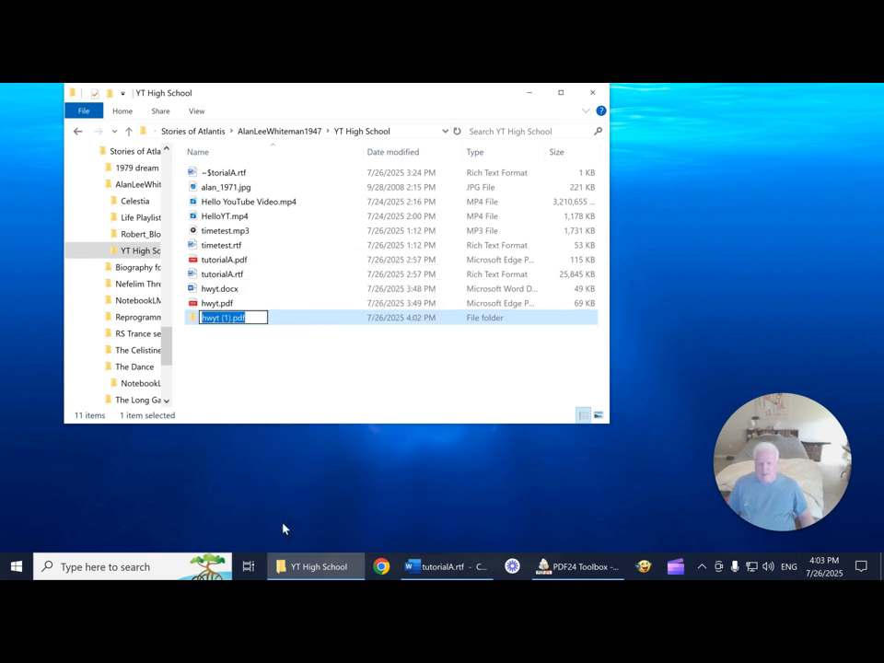
key(BackSpace)
key(BackSpace)
key(BackSpace)
key(BackSpace)
key(BackSpace)
key(BackSpace)
key(BackSpace)
key(BackSpace)
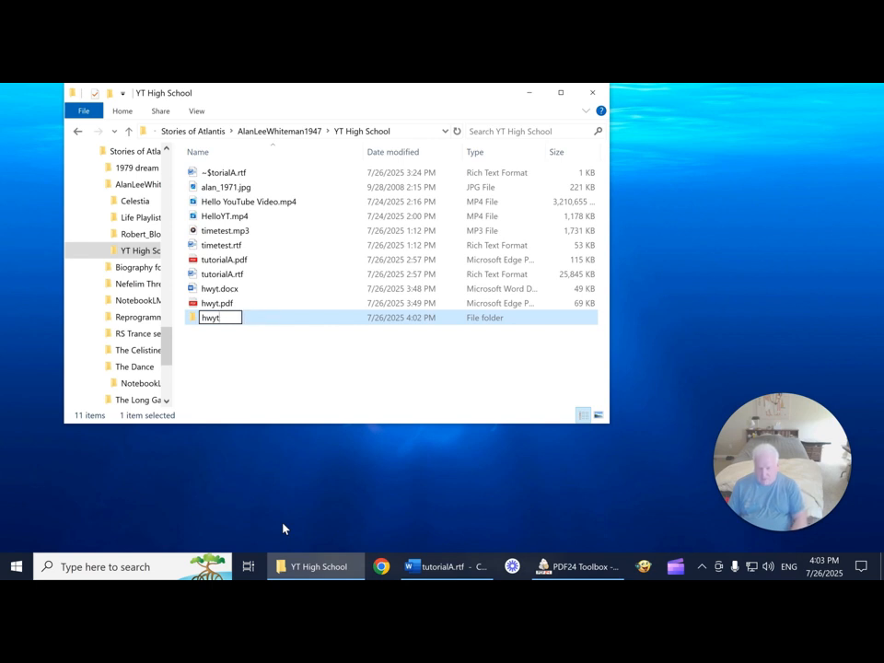
text(Files)
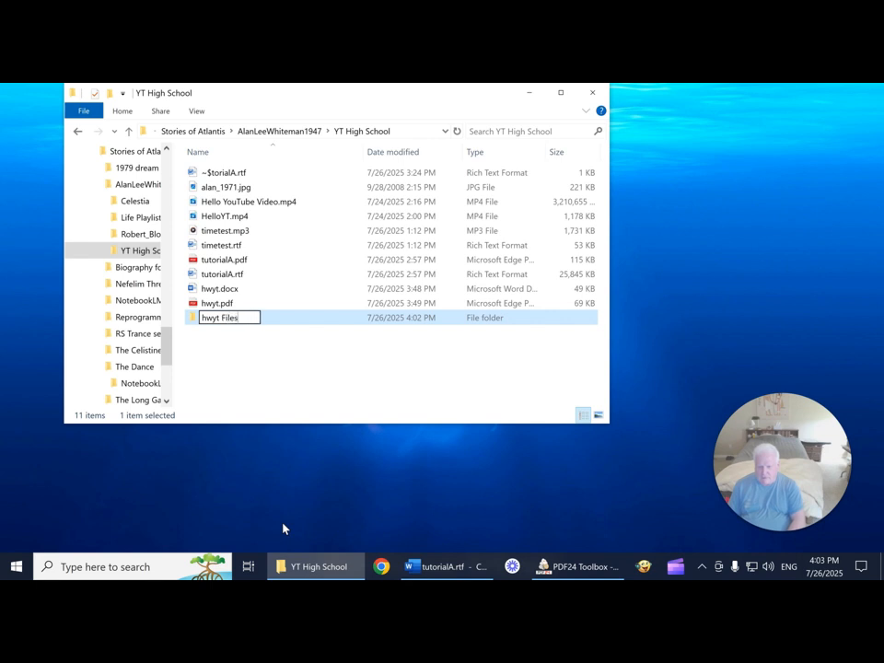
key(Return)
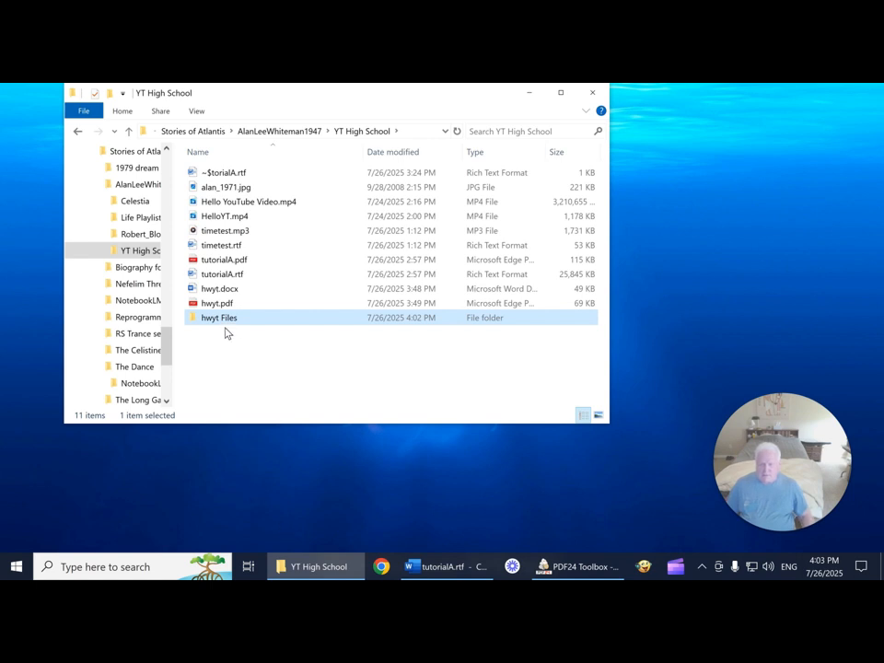
- Check the images inside the hwyt Files folder and sort the YT High School folder by date modified
mouse_move(222, 325)
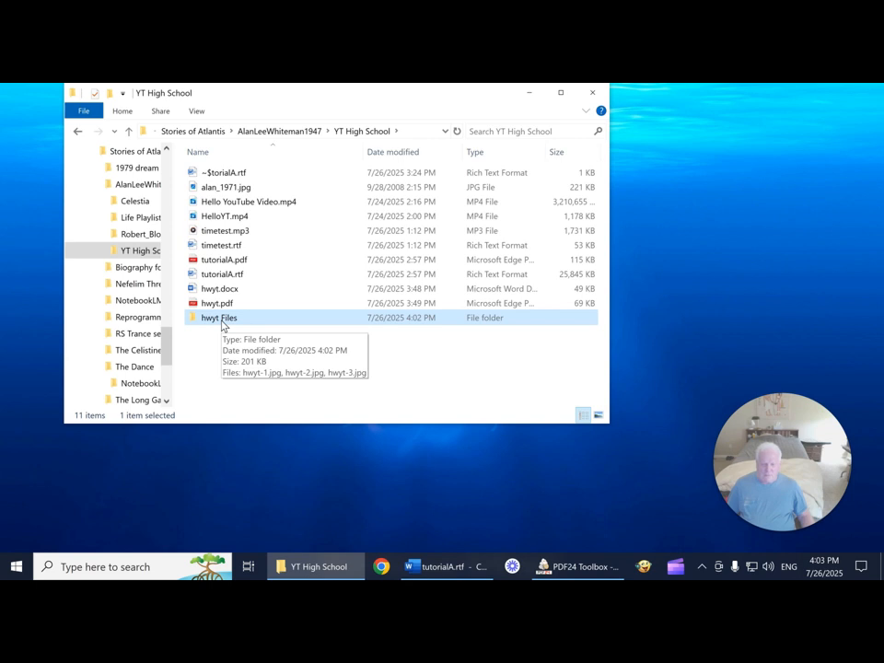
double_click(222, 325)
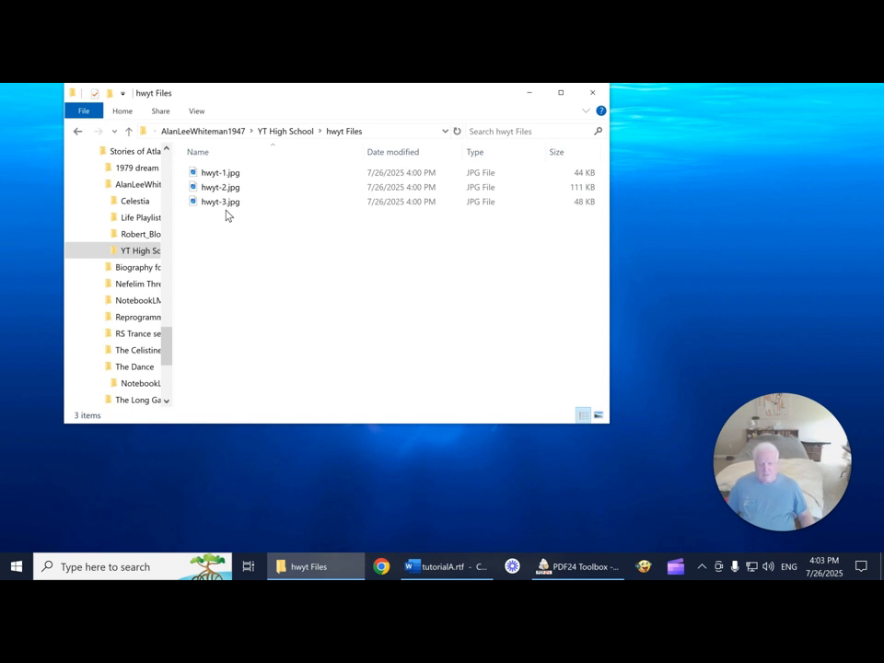
click(268, 137)
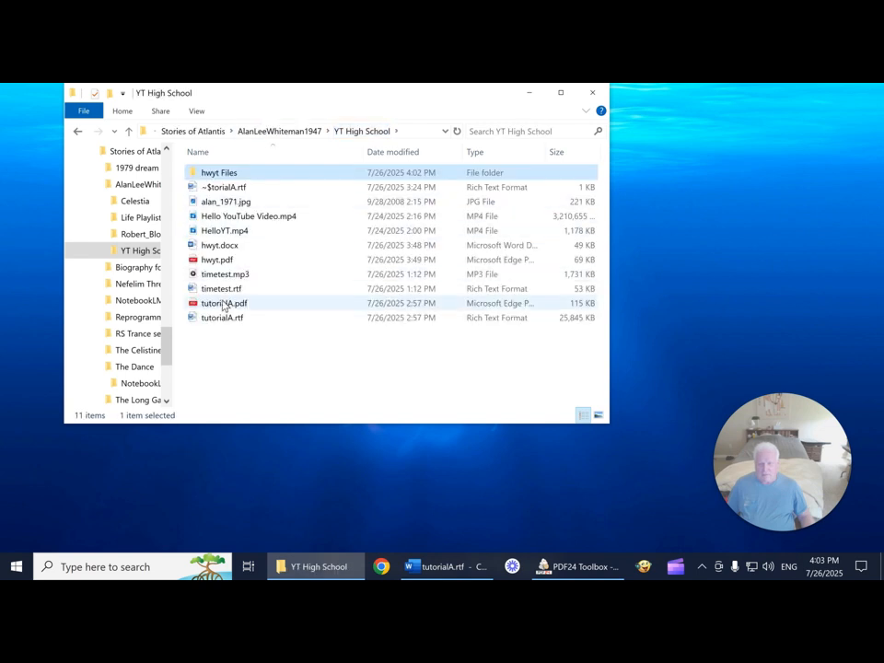
click(386, 154)
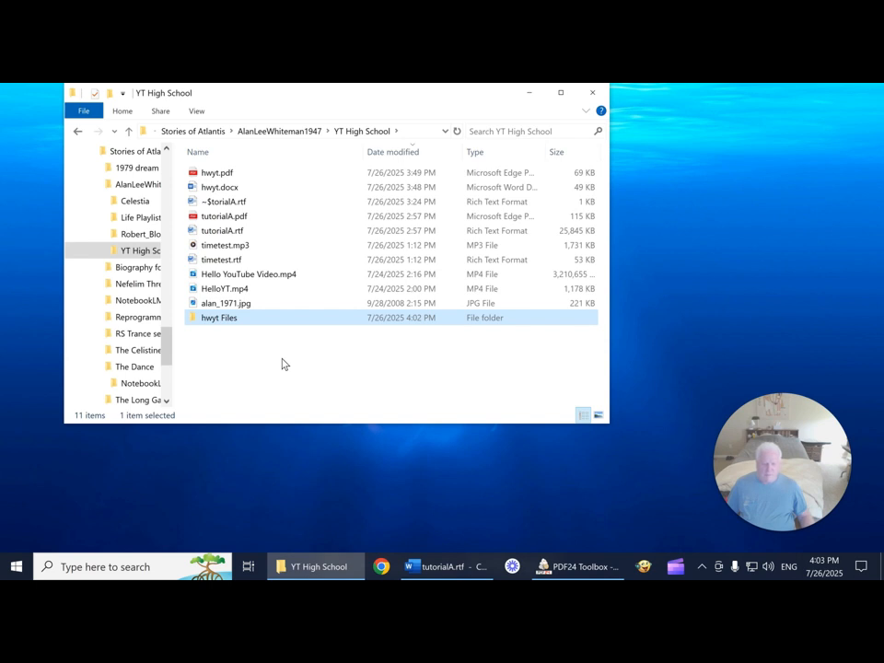
double_click(219, 319)
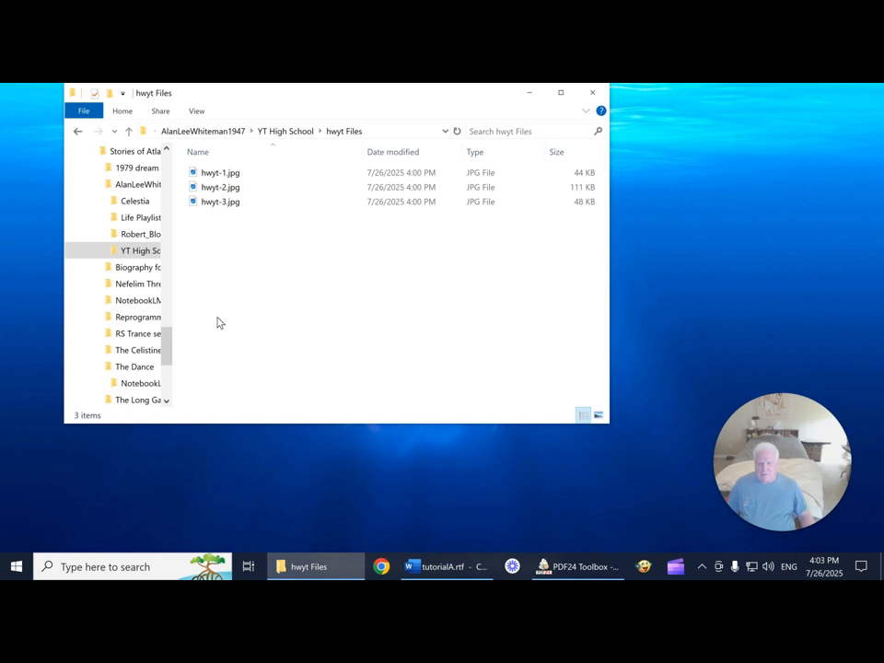
click(295, 138)
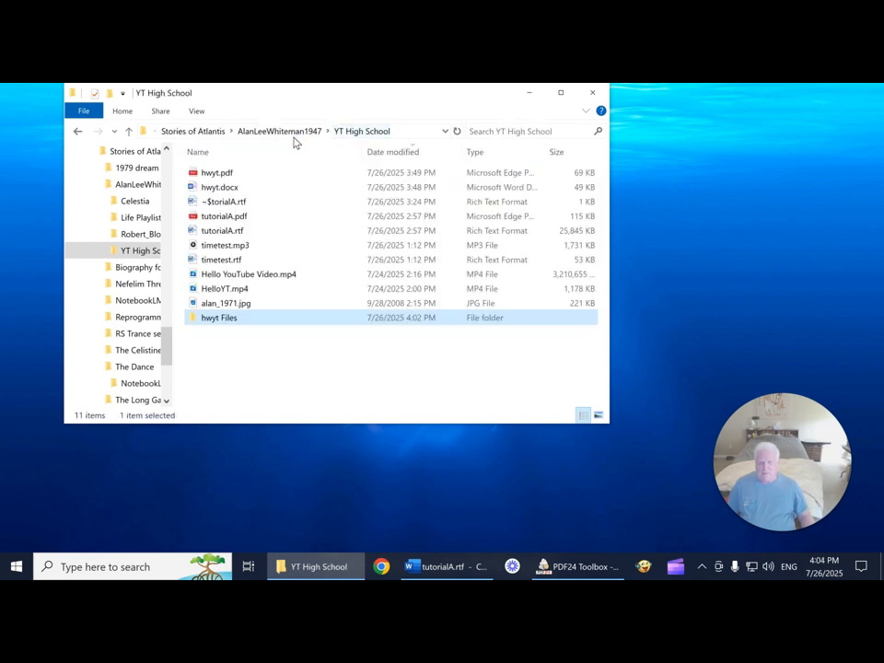
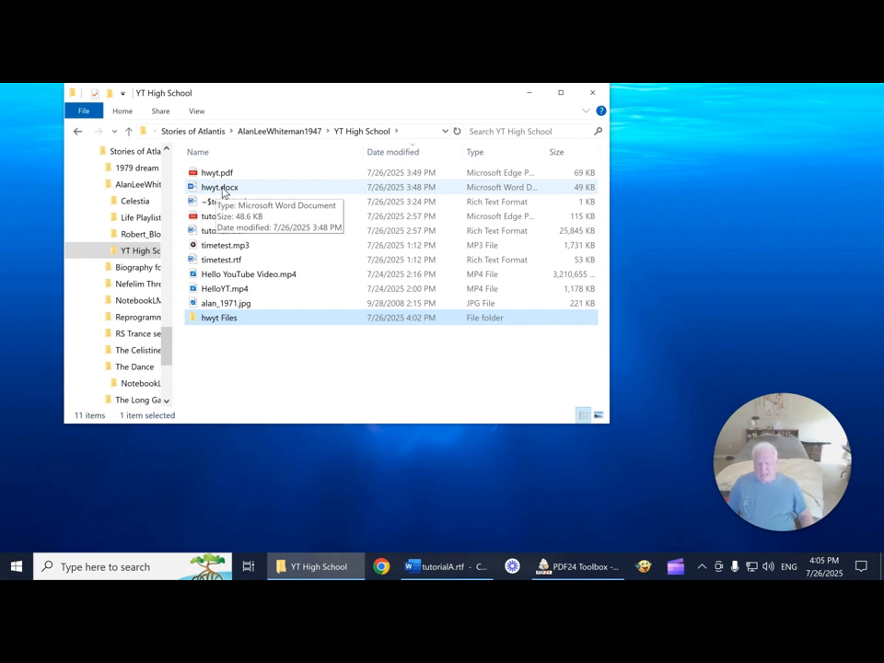
right_click(222, 189)
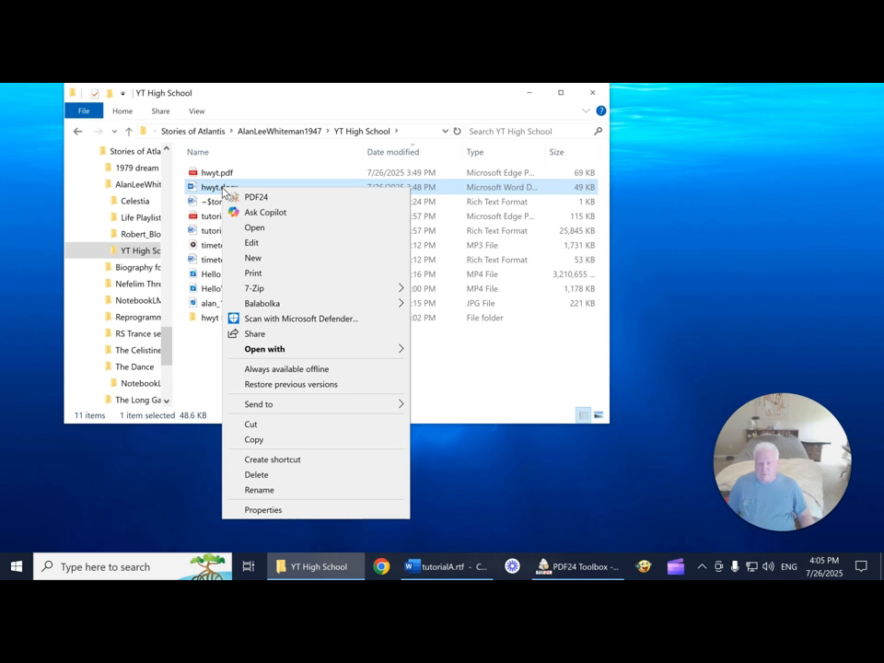
mouse_move(273, 354)
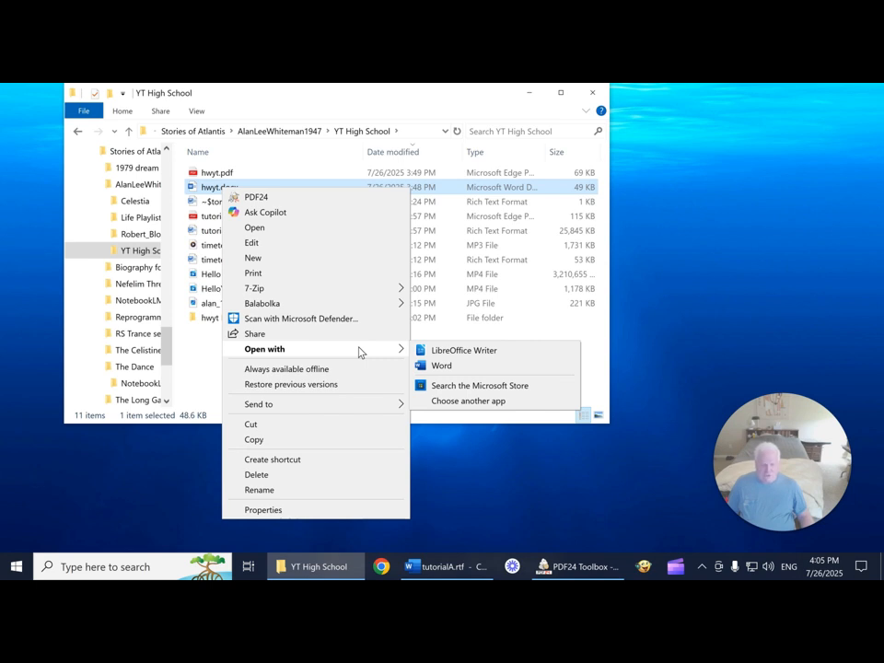
mouse_move(392, 404)
click(445, 456)
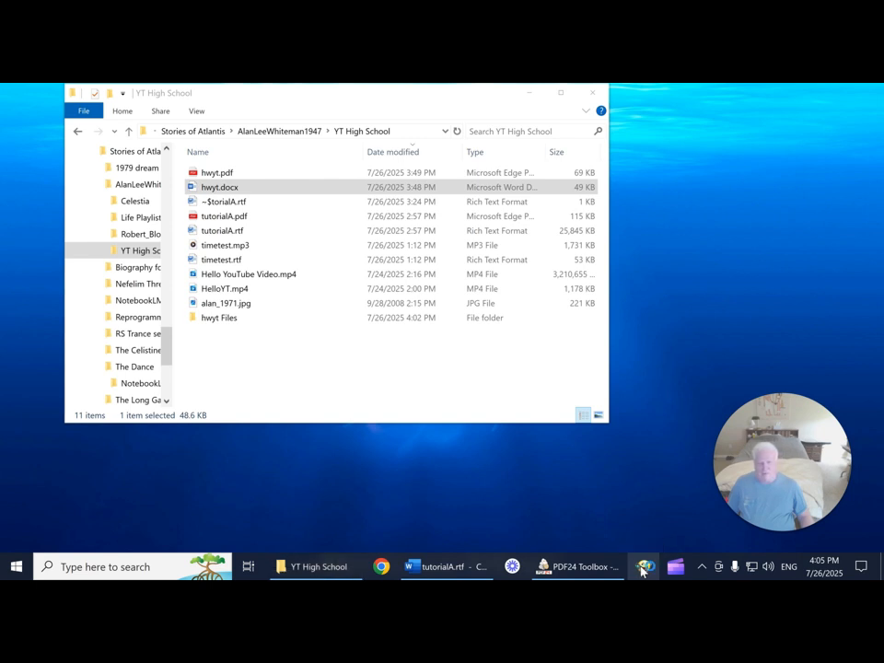
- Launch Balabolka, bring up the dialog for opening a document, enlarge it and move it clear of the window's corner
click(642, 568)
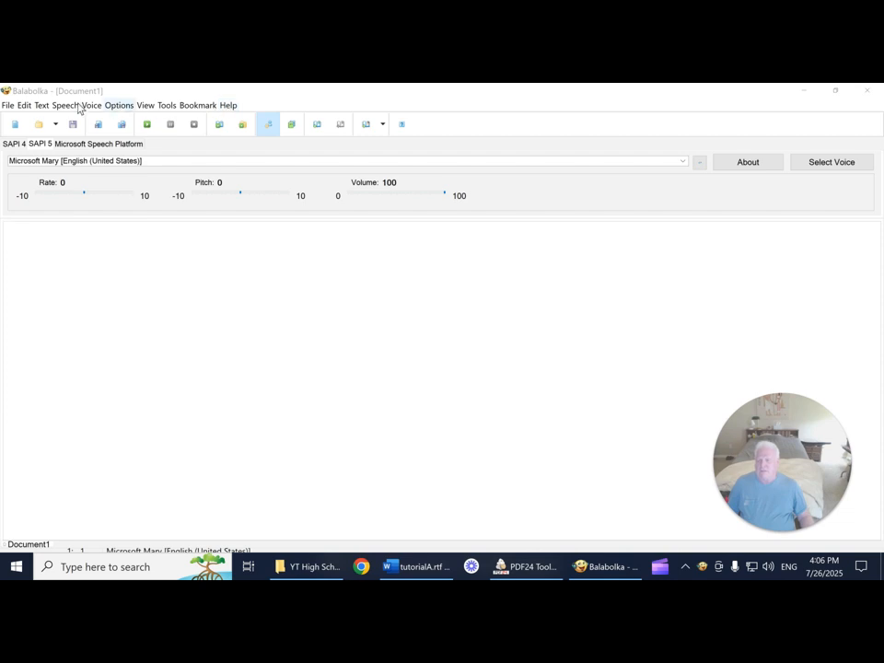
click(10, 108)
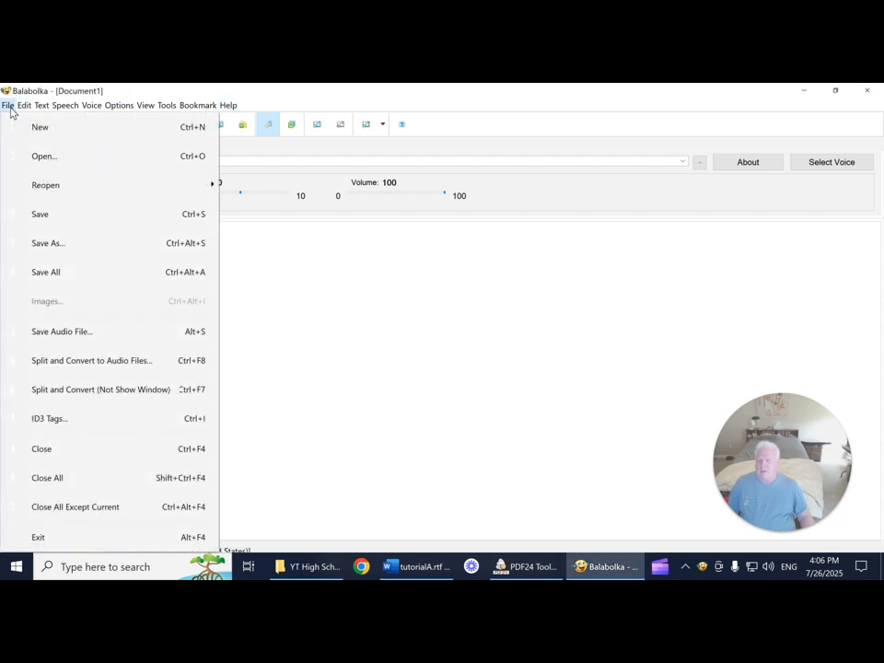
click(41, 156)
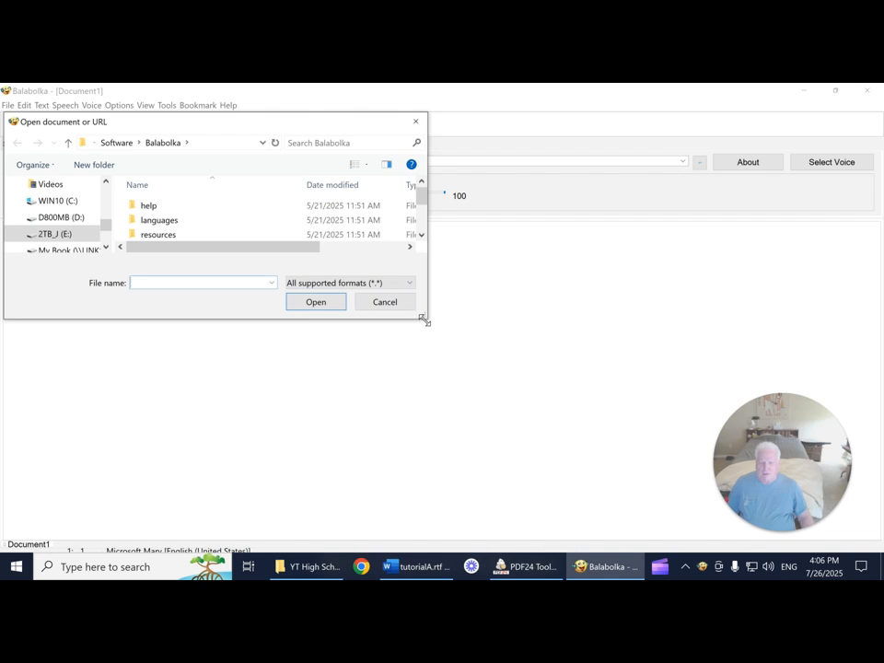
drag(423, 318, 560, 407)
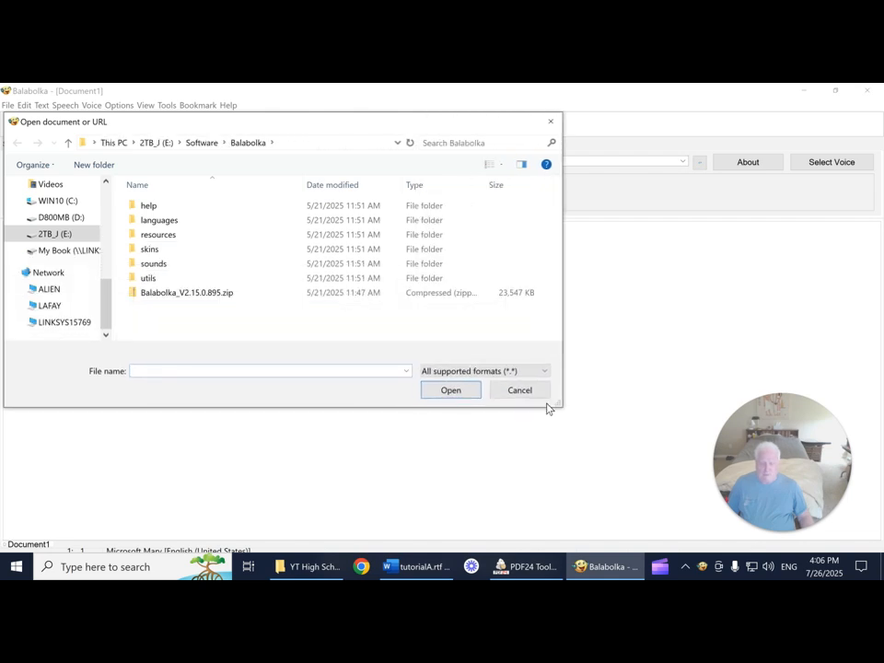
drag(138, 123, 247, 135)
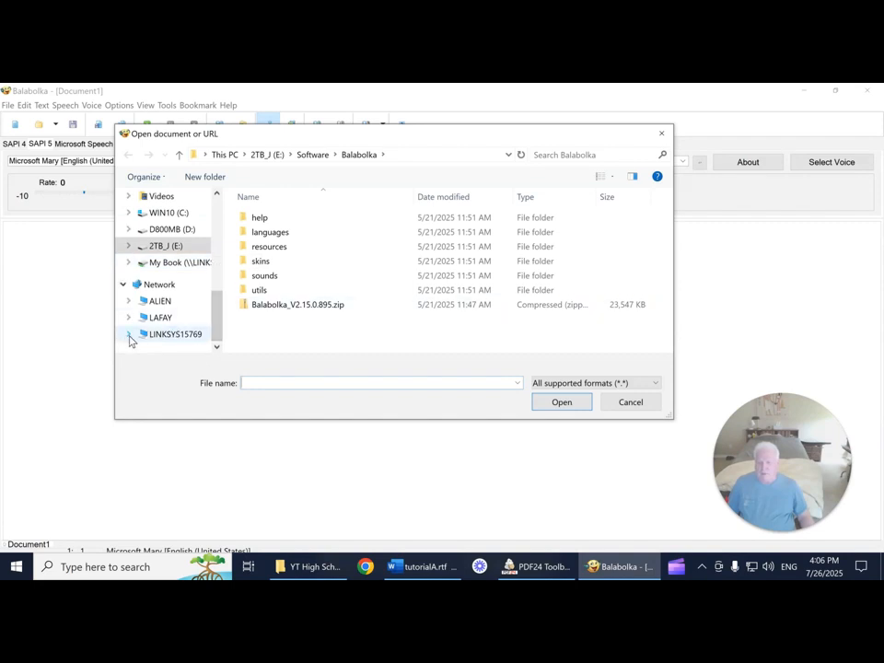
- Browse the My Book network drive to the YT High School folder under youtube > Stories of Atlantis and open hwyt.docx
click(129, 263)
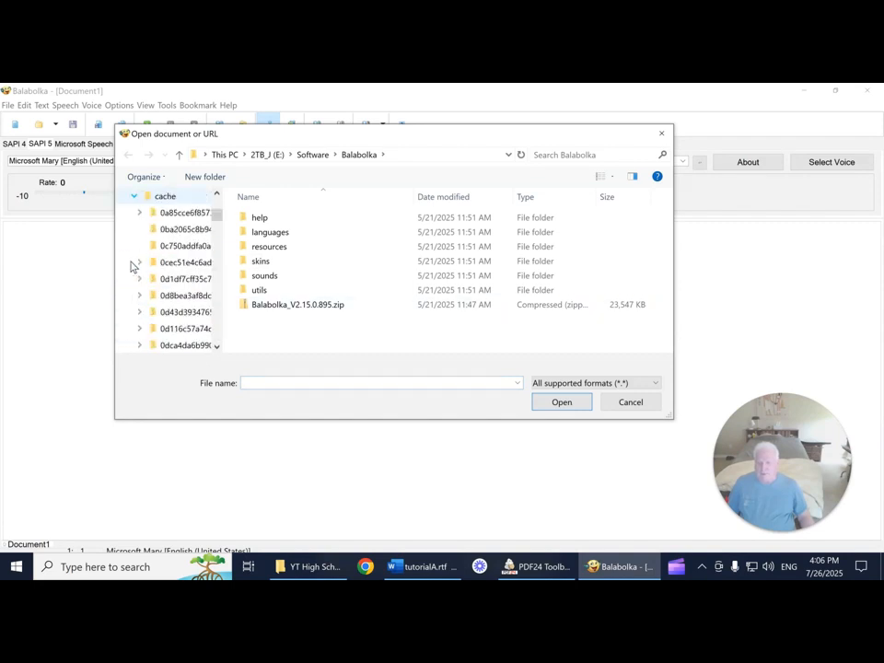
click(133, 197)
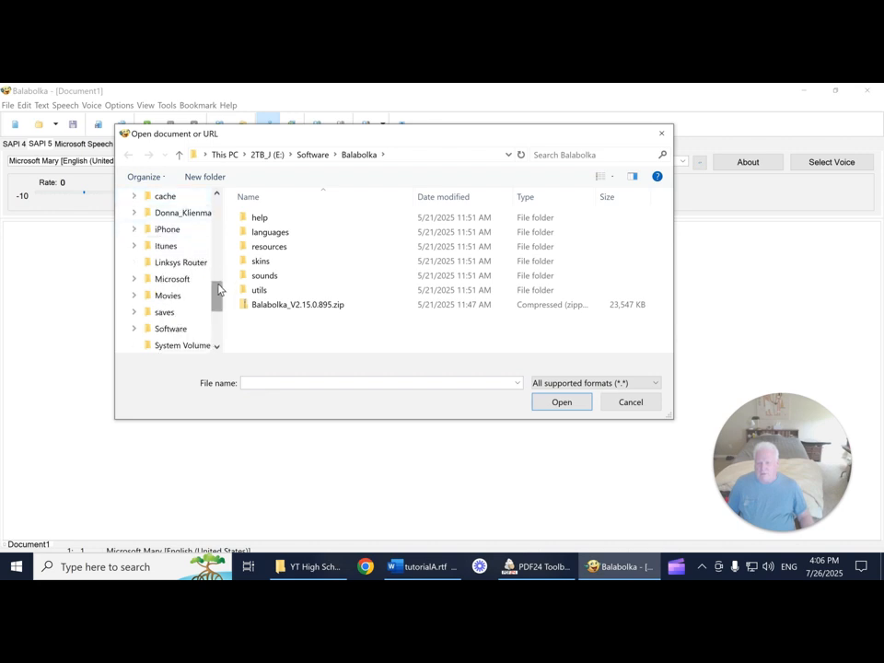
drag(218, 288, 221, 307)
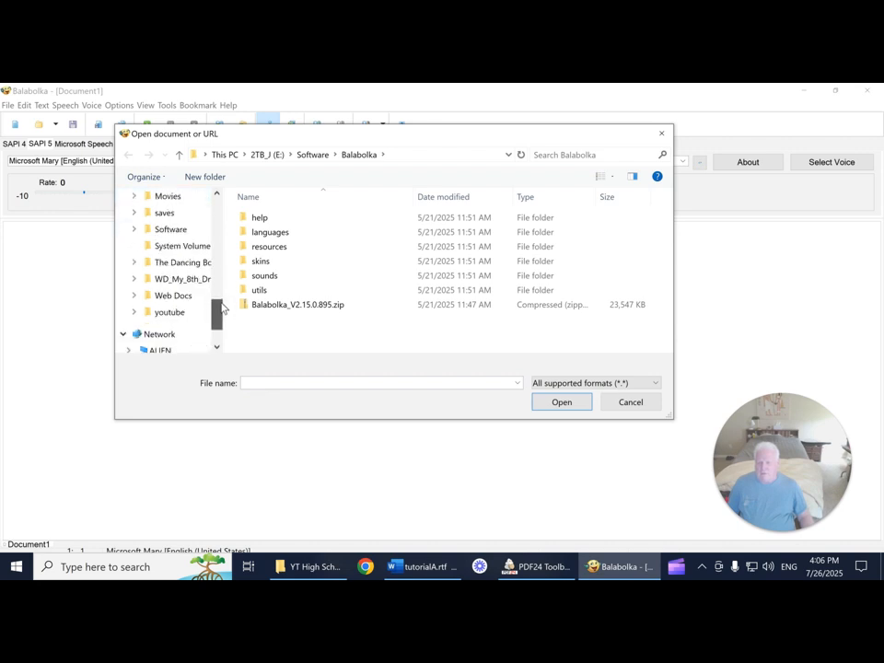
click(136, 314)
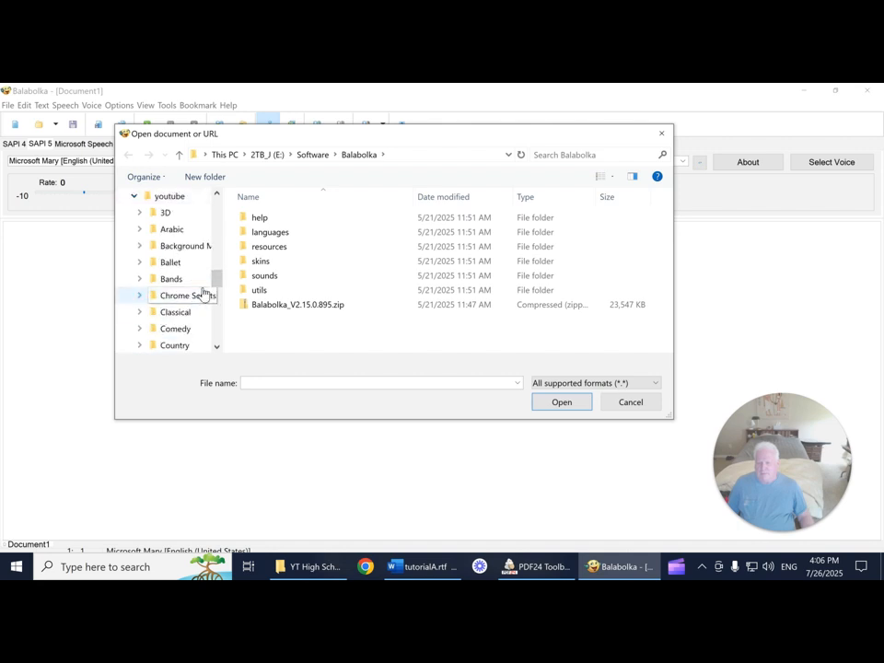
drag(215, 281, 222, 328)
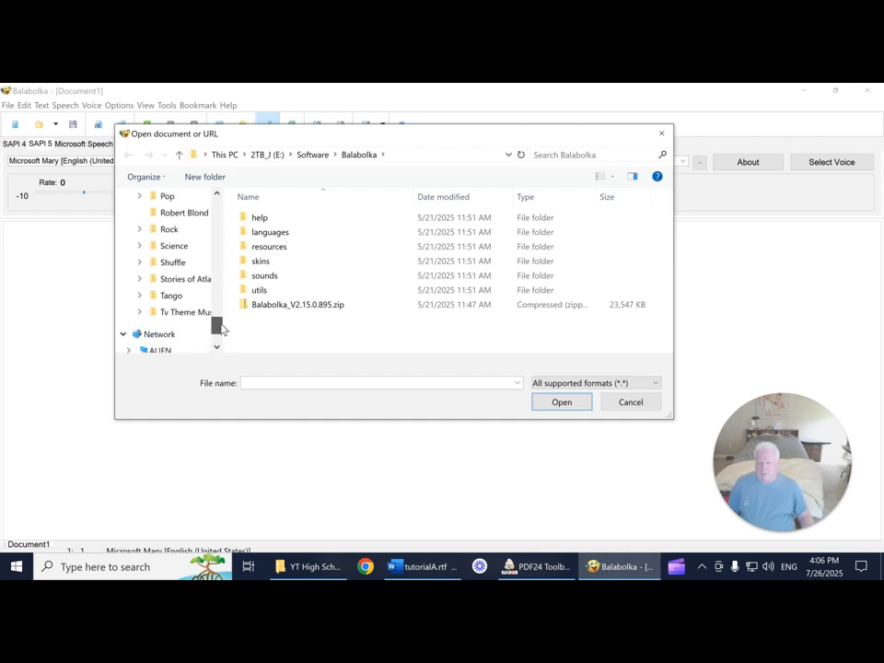
click(142, 281)
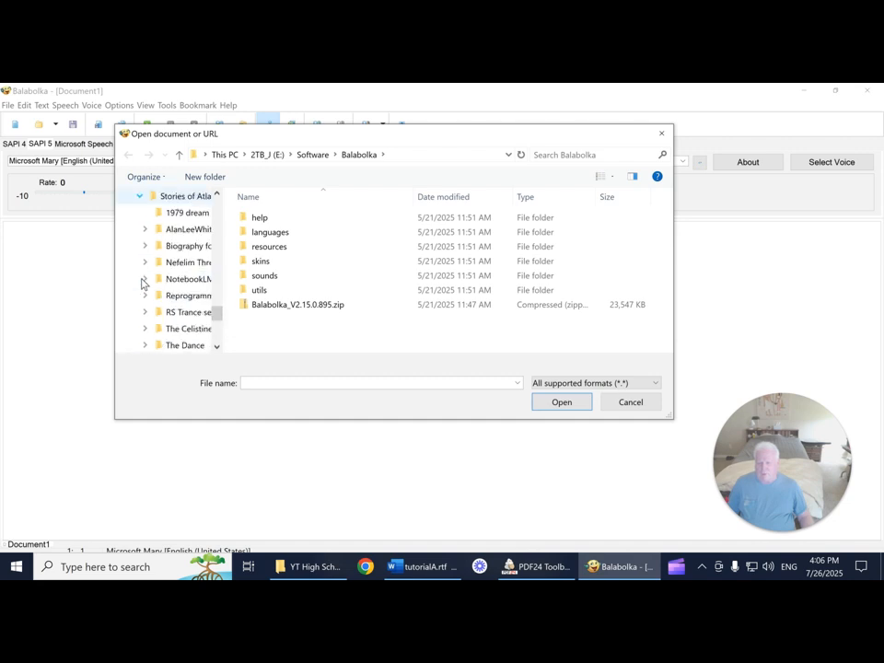
click(146, 230)
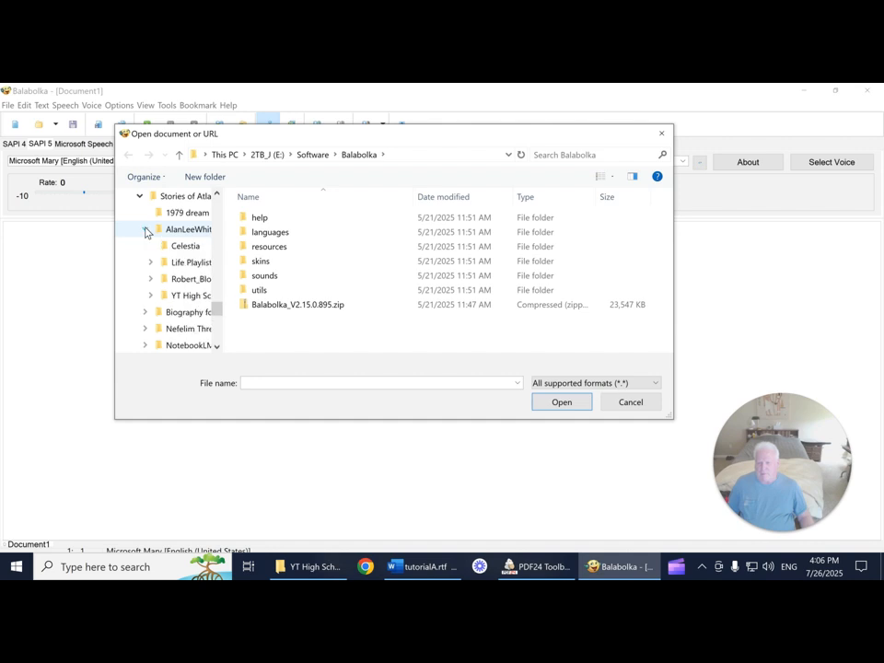
click(172, 297)
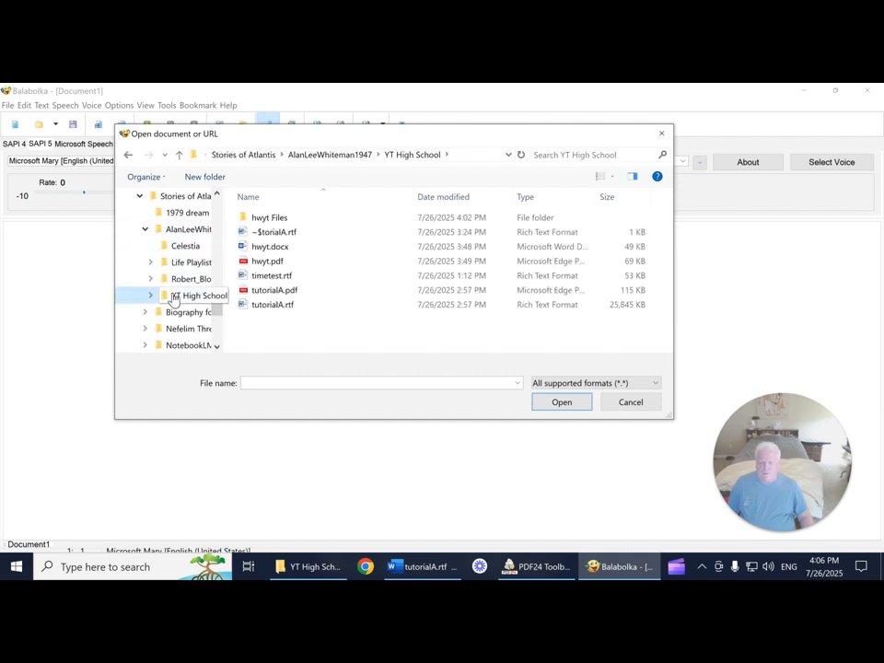
click(267, 248)
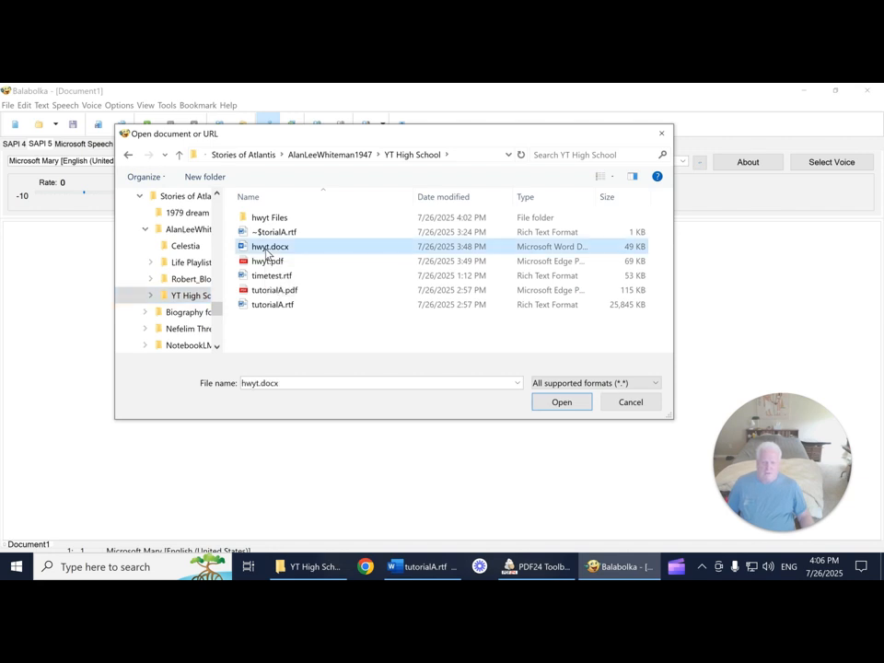
click(562, 405)
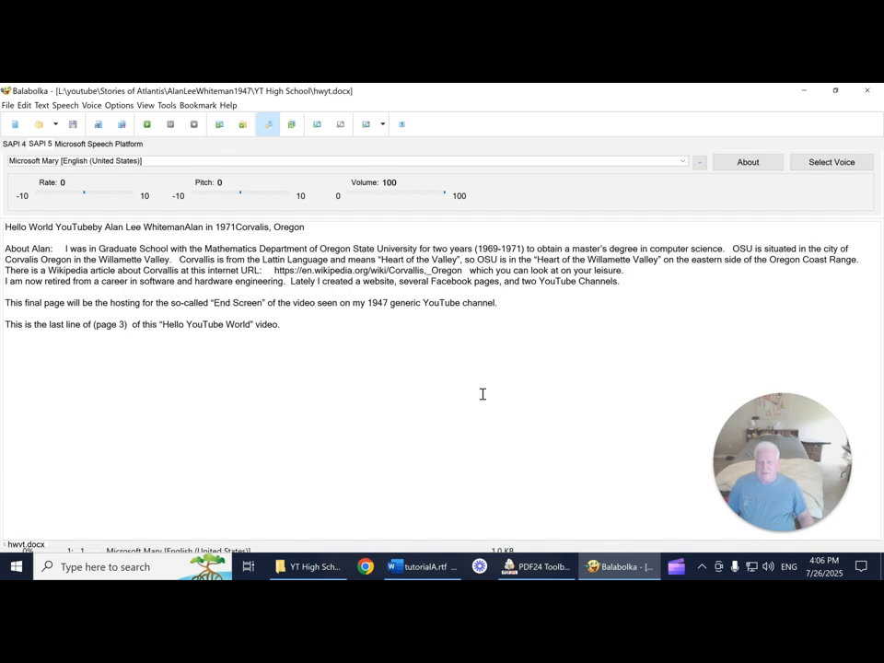
- Restore the Balabolka window to a smaller size and delete "at this internet URL:" with the Wikipedia link from the text
click(835, 91)
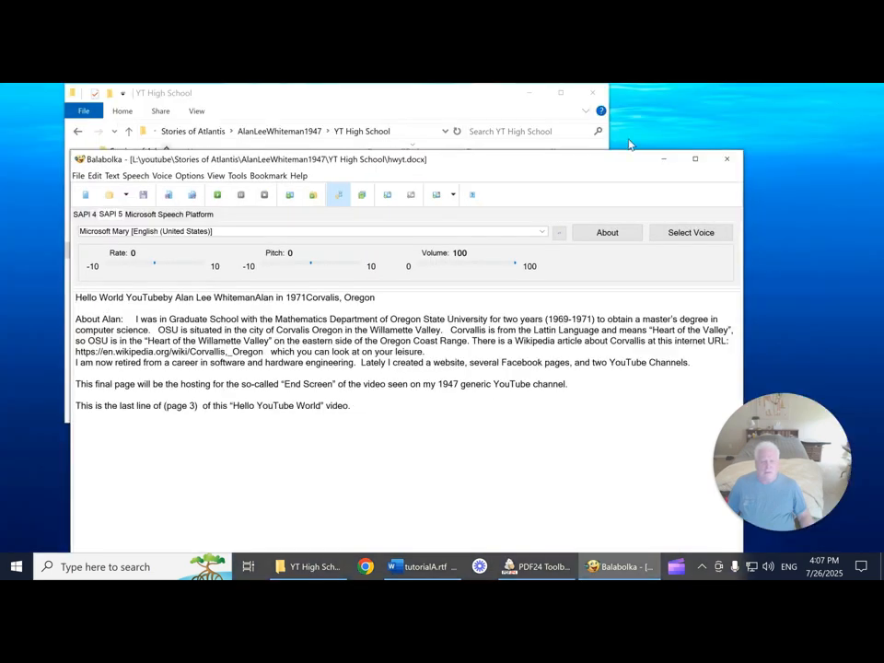
drag(556, 167, 550, 97)
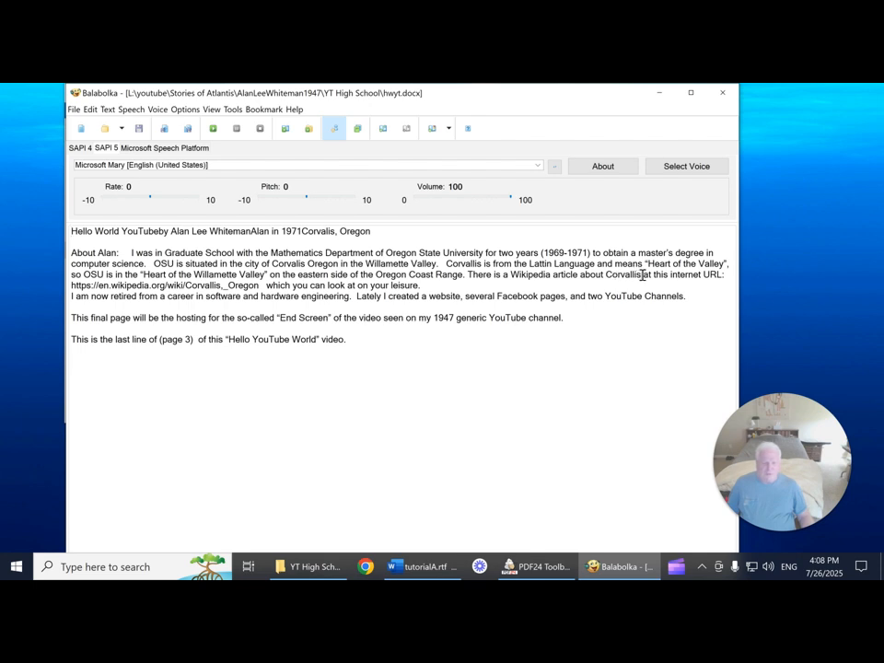
drag(642, 274, 264, 281)
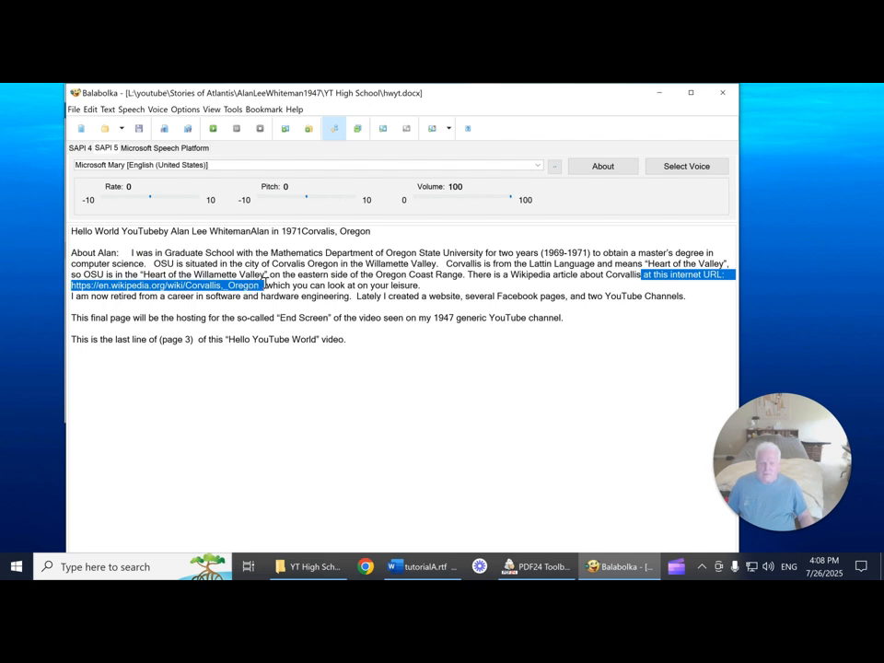
key(Delete)
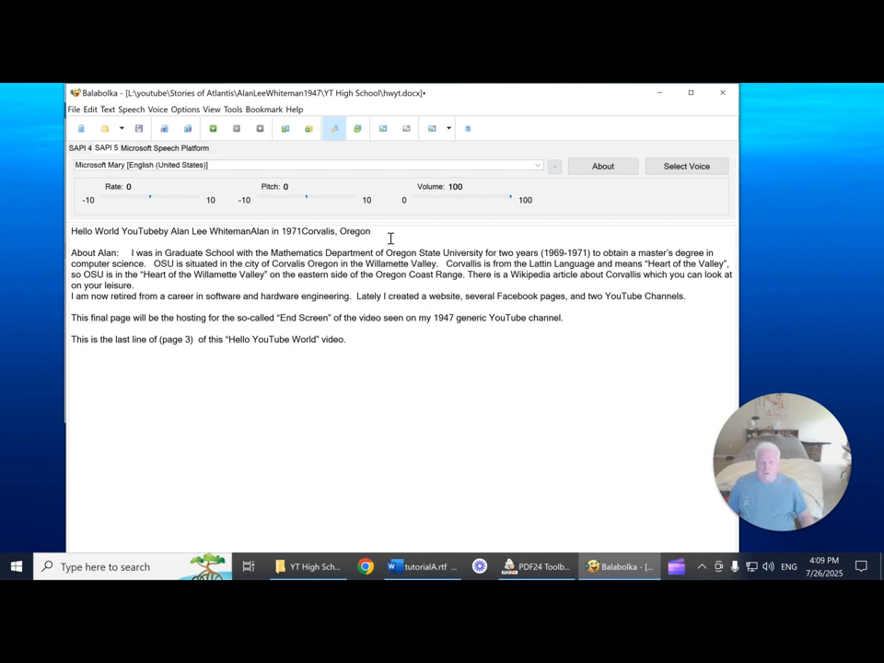
- Set the voice to Microsoft David Desktop and save the spoken text as hwyt.mp3 in MP3 format in the YT High School folder
click(542, 172)
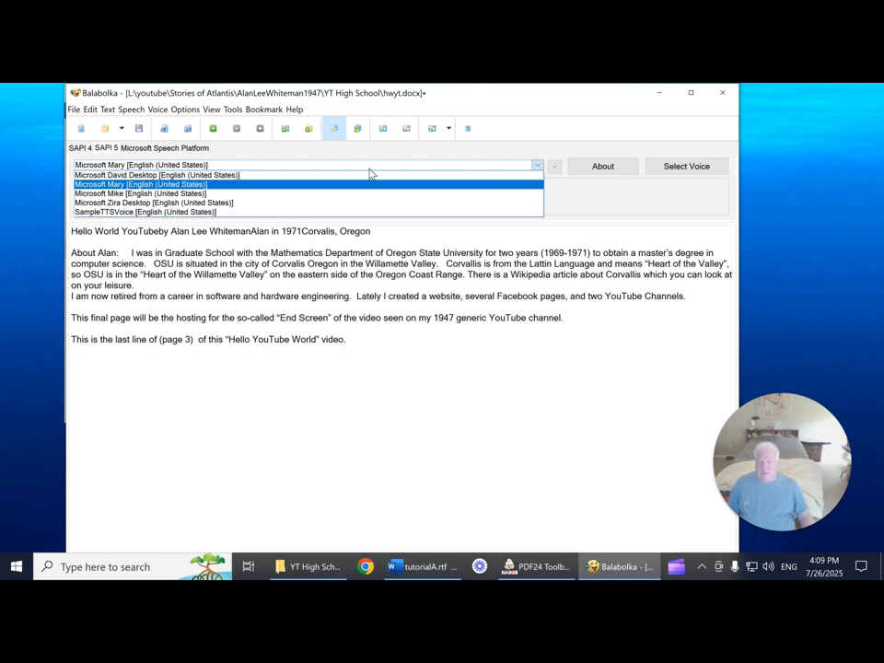
click(137, 176)
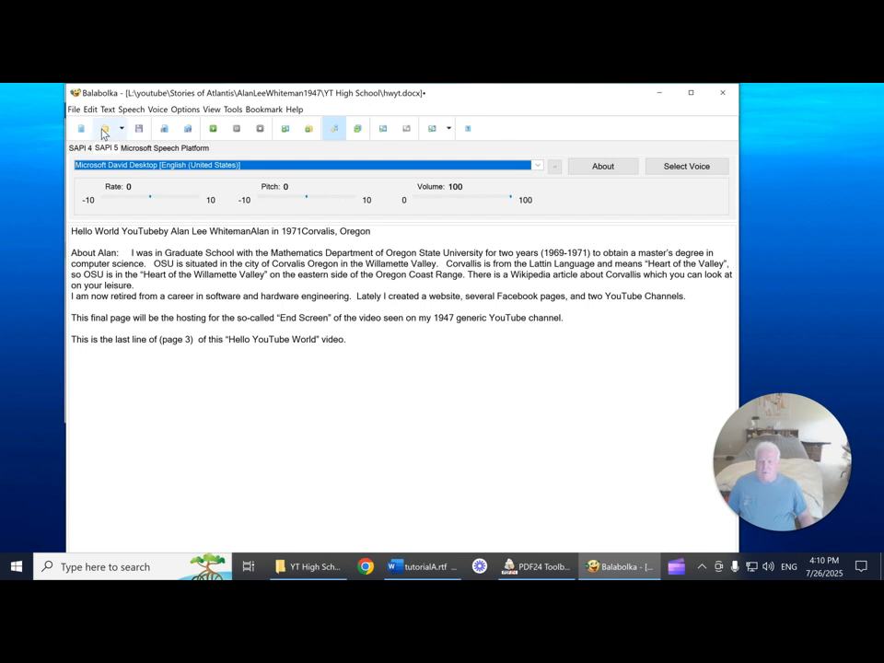
click(74, 111)
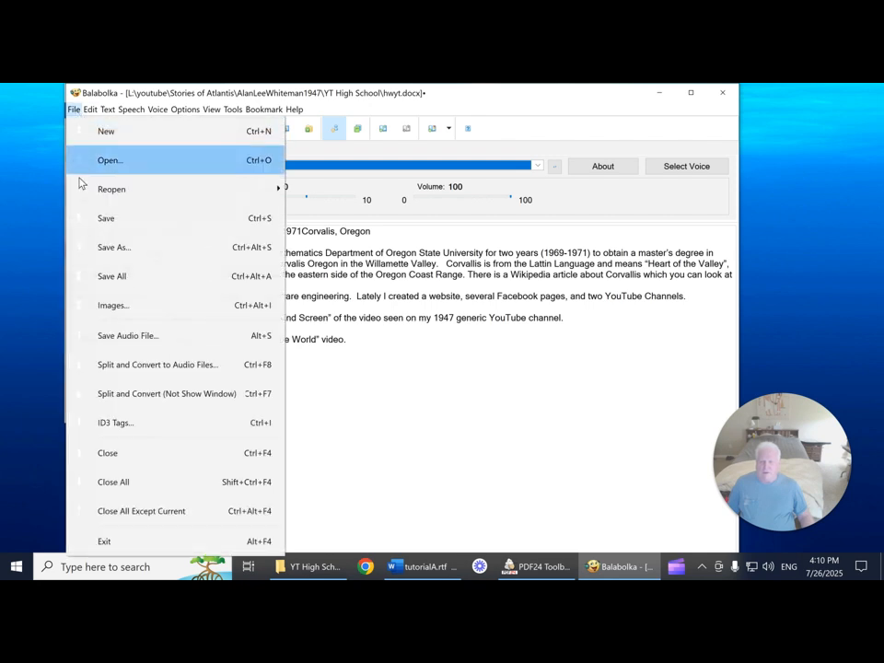
click(117, 336)
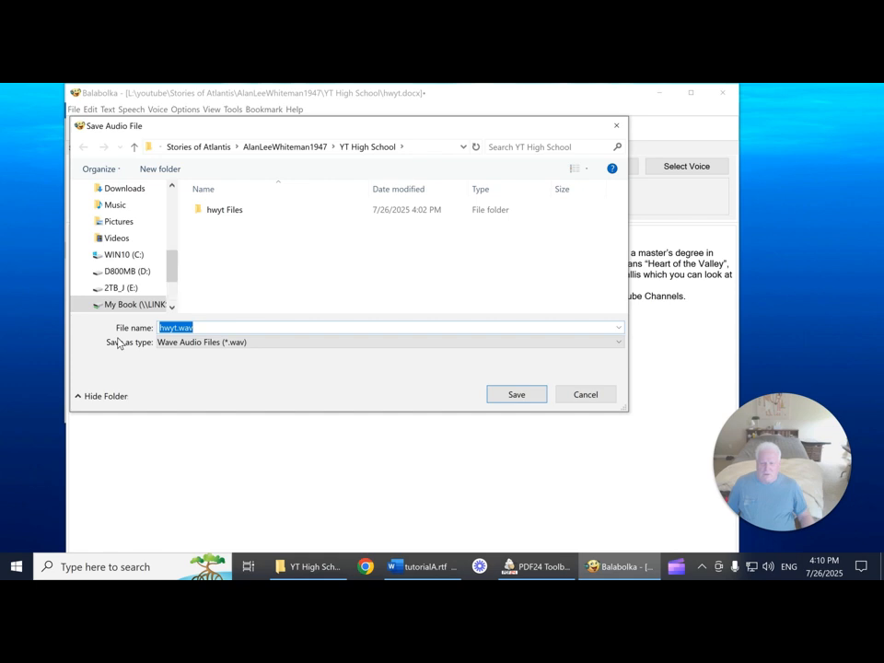
click(616, 329)
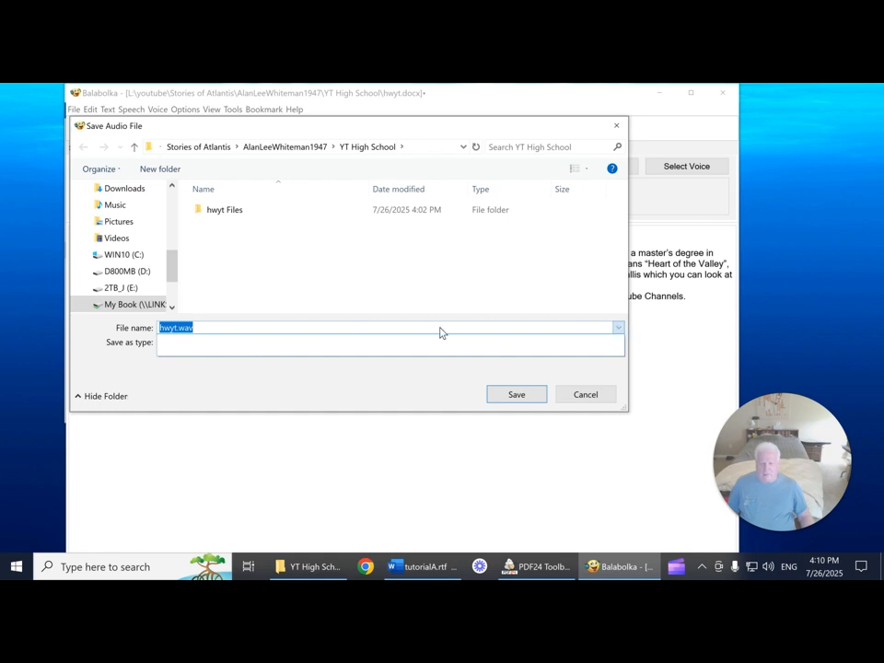
click(221, 327)
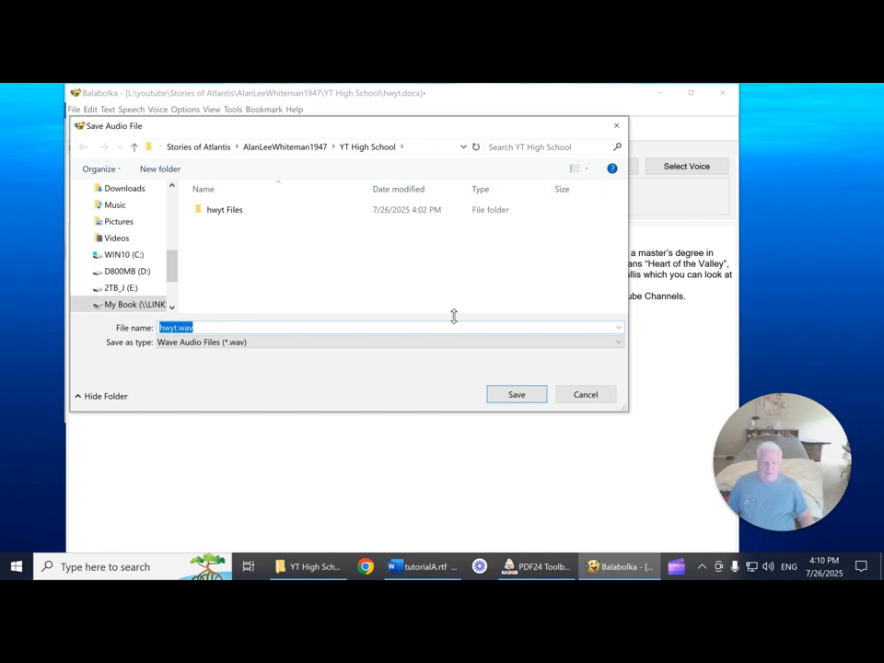
click(618, 346)
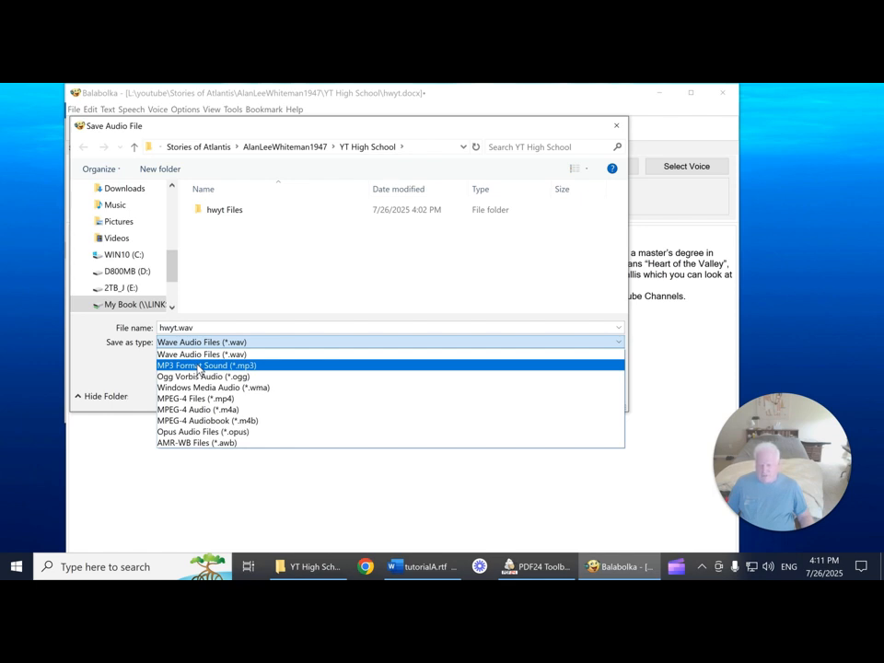
click(198, 366)
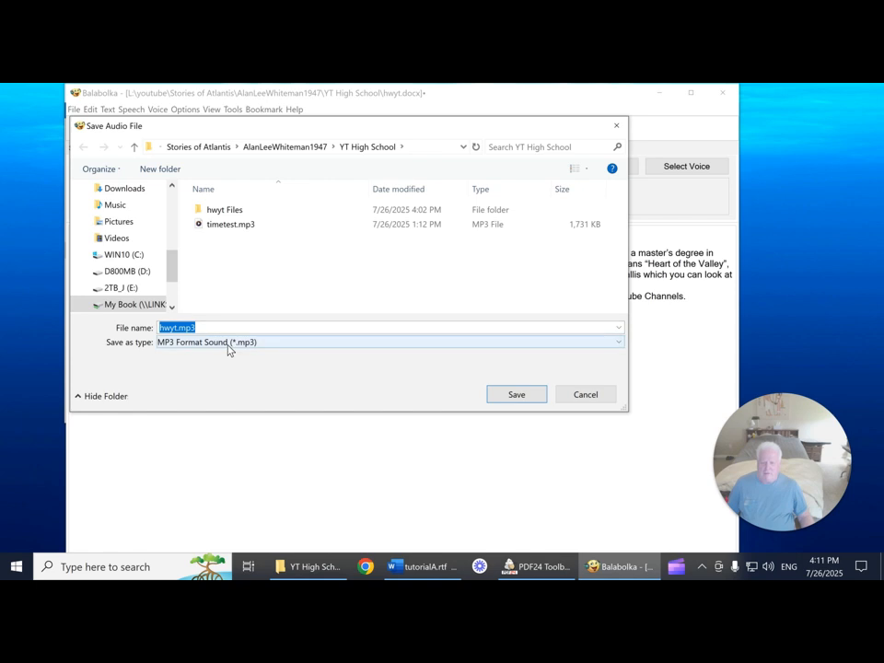
click(516, 394)
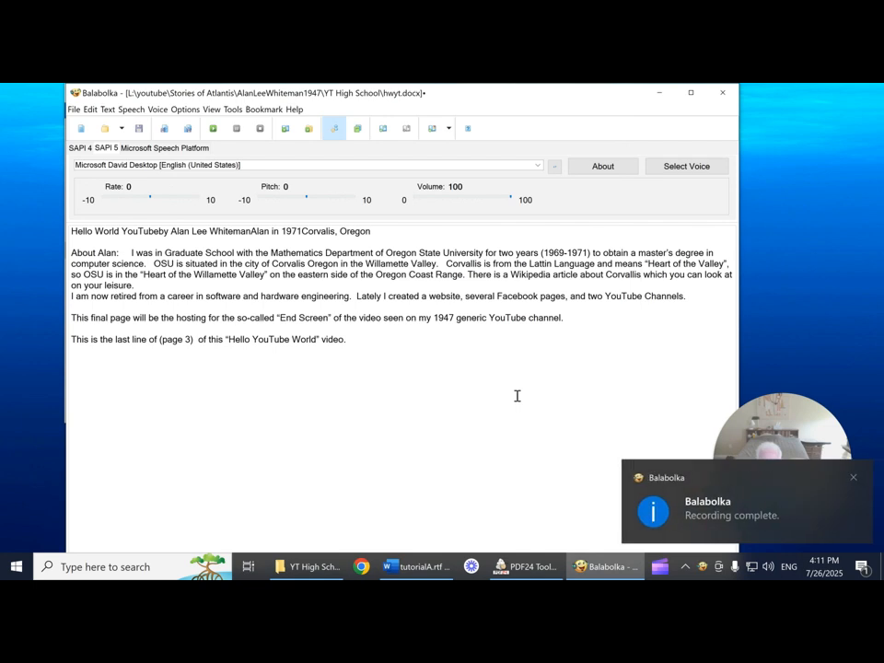
click(853, 479)
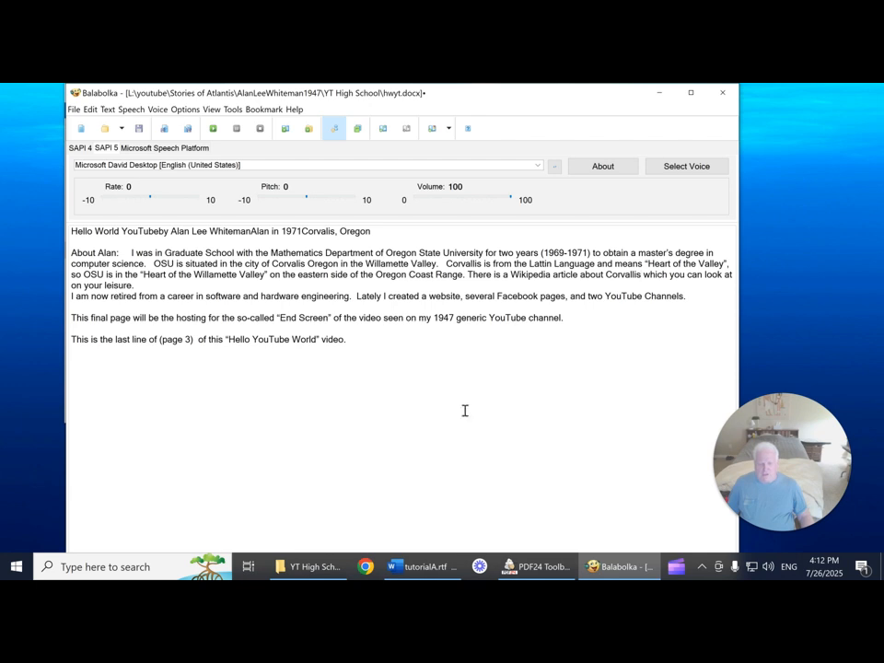
- Check the YT High School folder for hwyt.mp3 and minimize the folder window
click(319, 571)
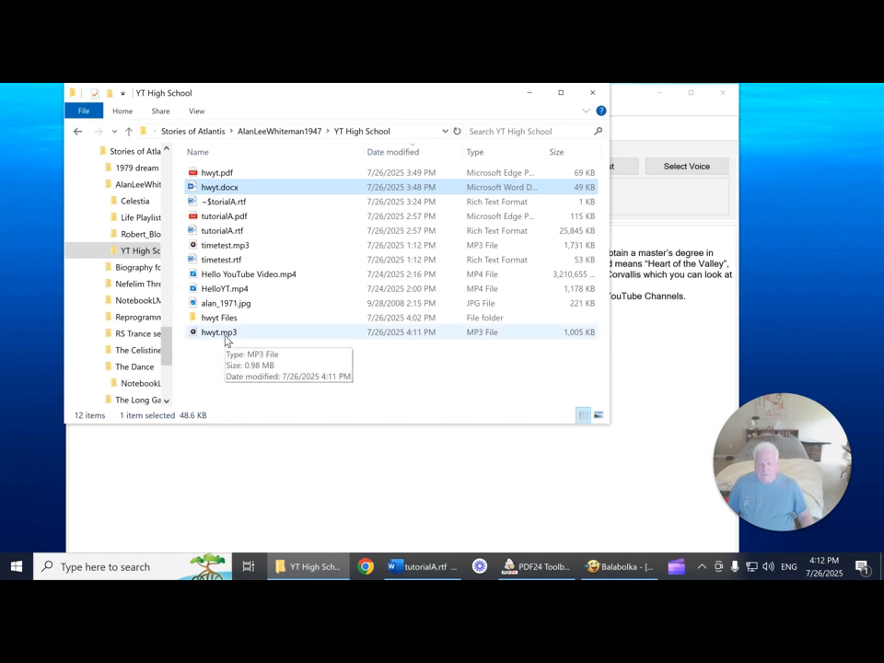
click(530, 96)
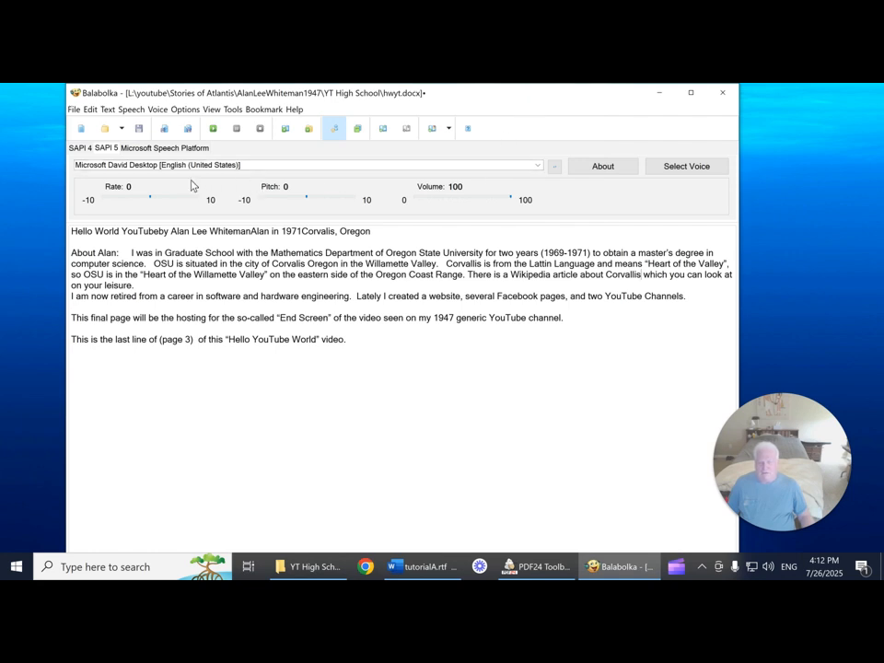
- Close hwyt.docx without saving its changes and exit Balabolka
click(74, 111)
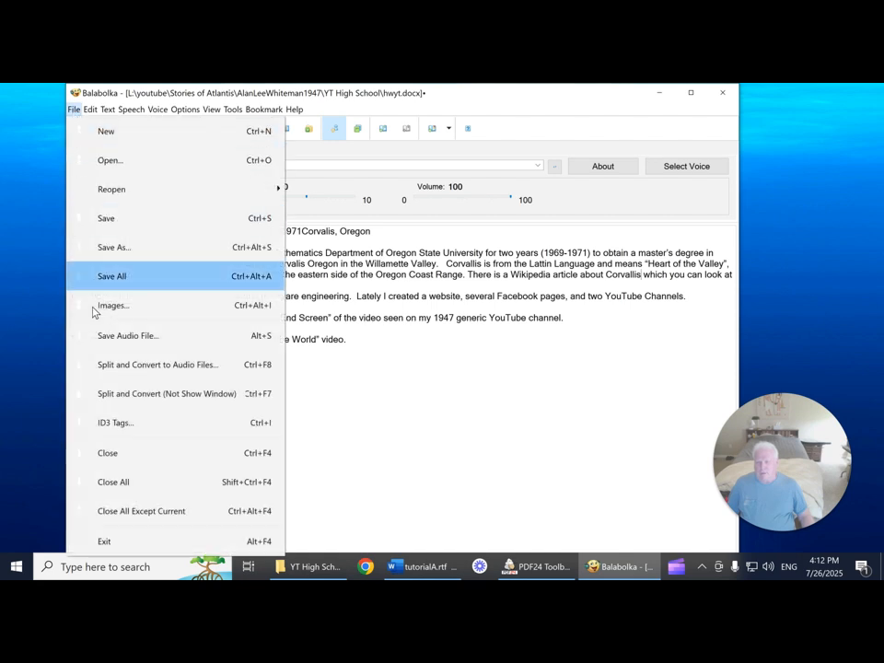
click(114, 454)
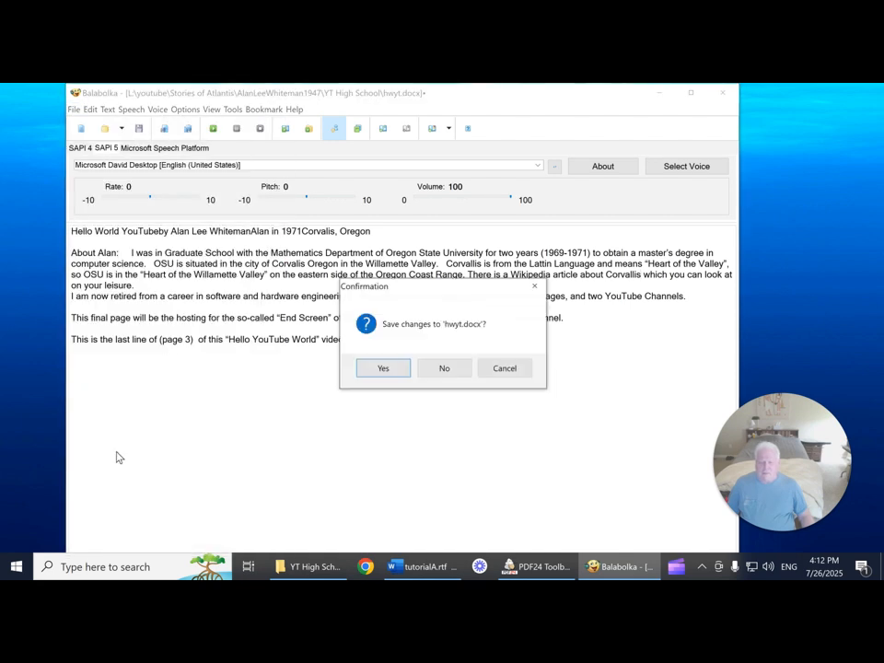
click(443, 368)
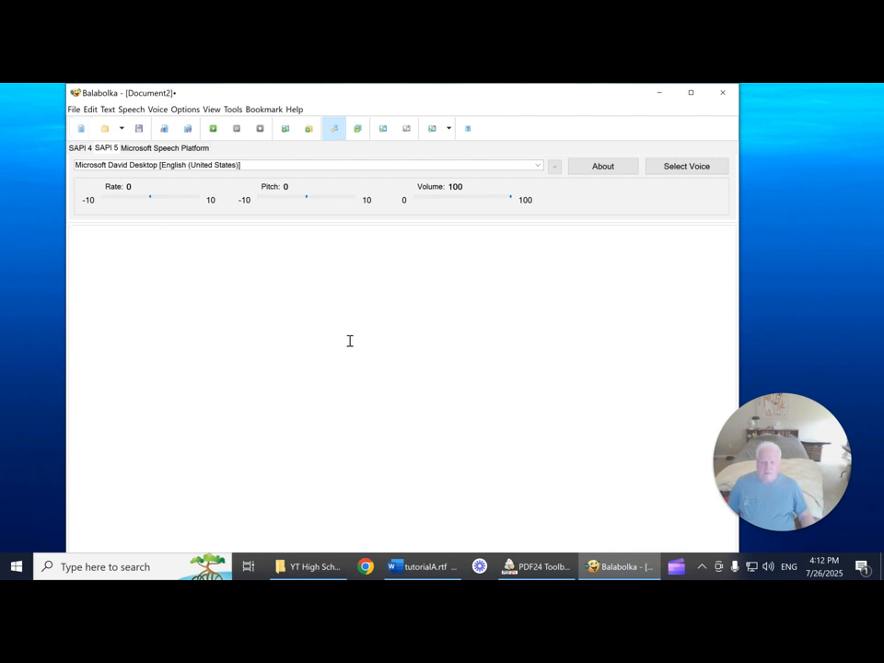
click(72, 110)
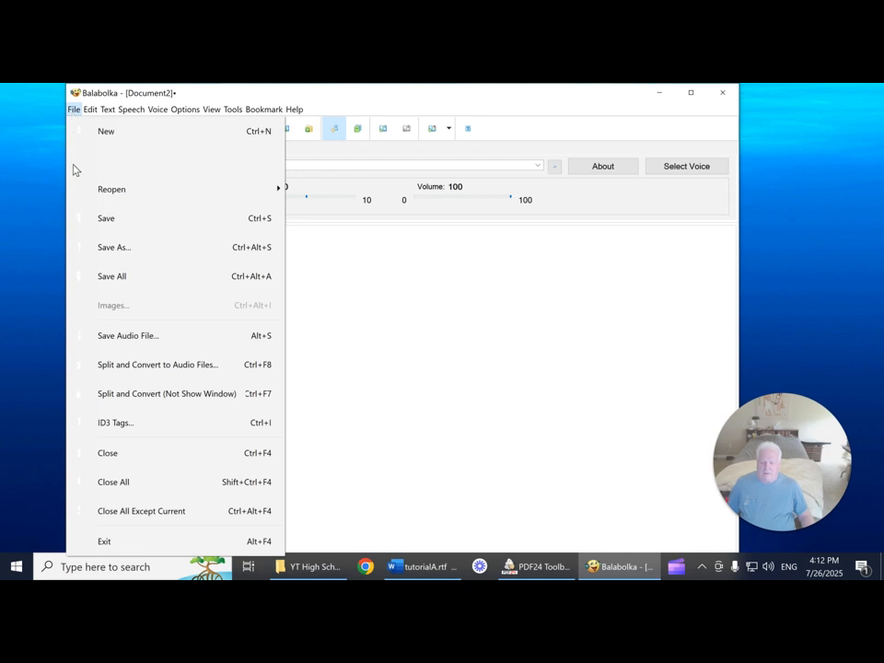
click(109, 541)
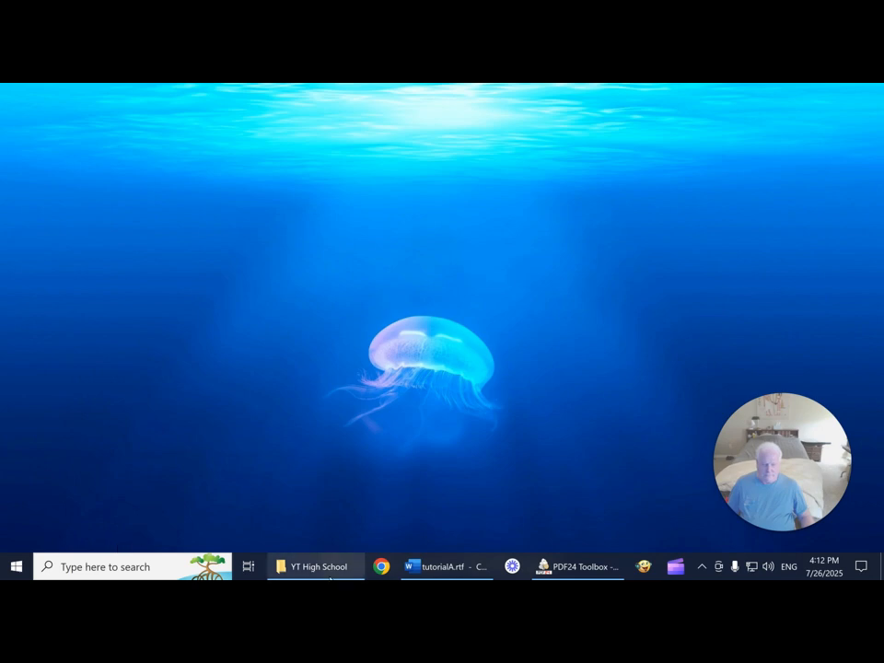
- Review the hwyt files in the YT High School folder and the step list in tutorialA.rtf, and minimize both windows
mouse_move(329, 574)
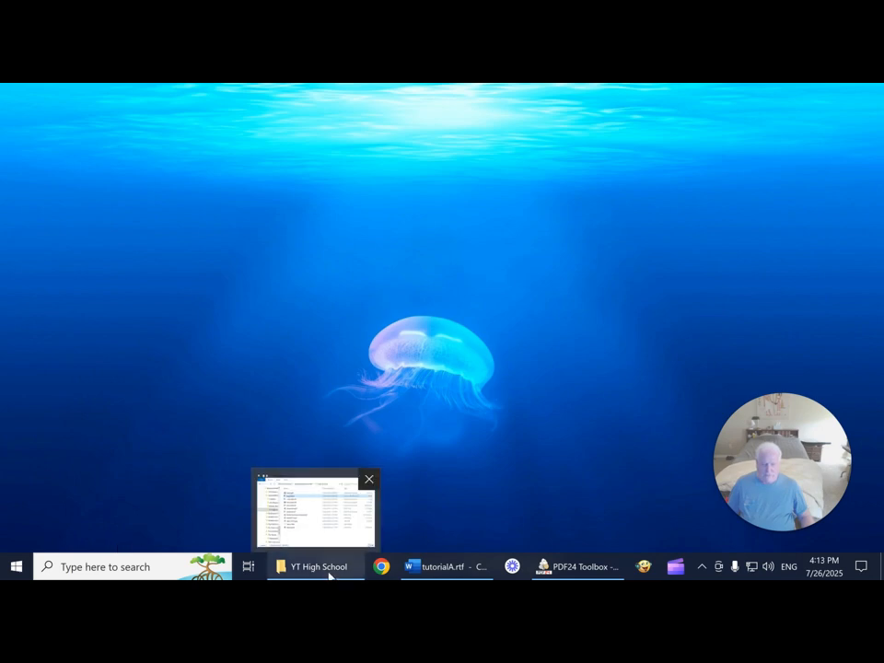
click(329, 574)
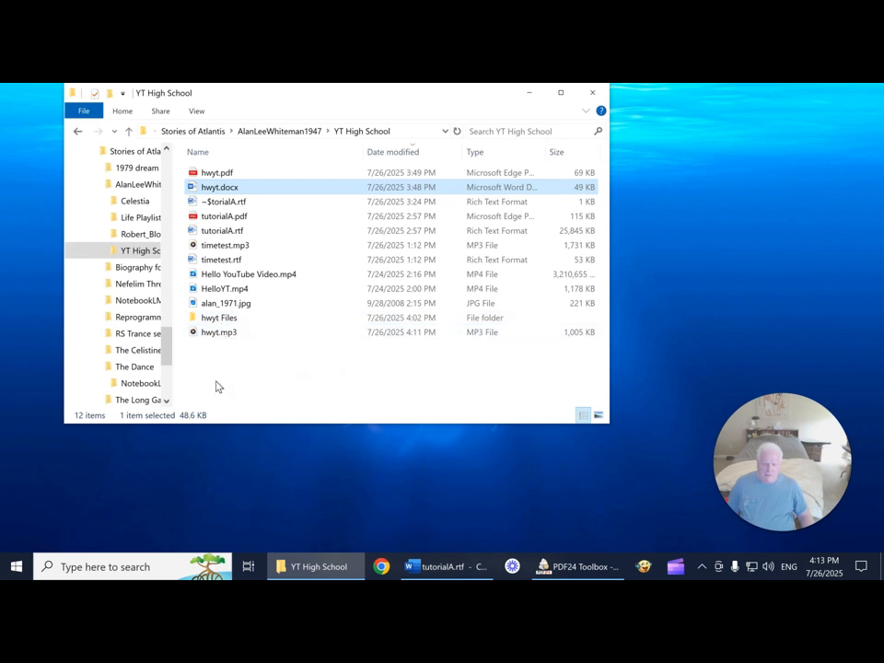
mouse_move(218, 324)
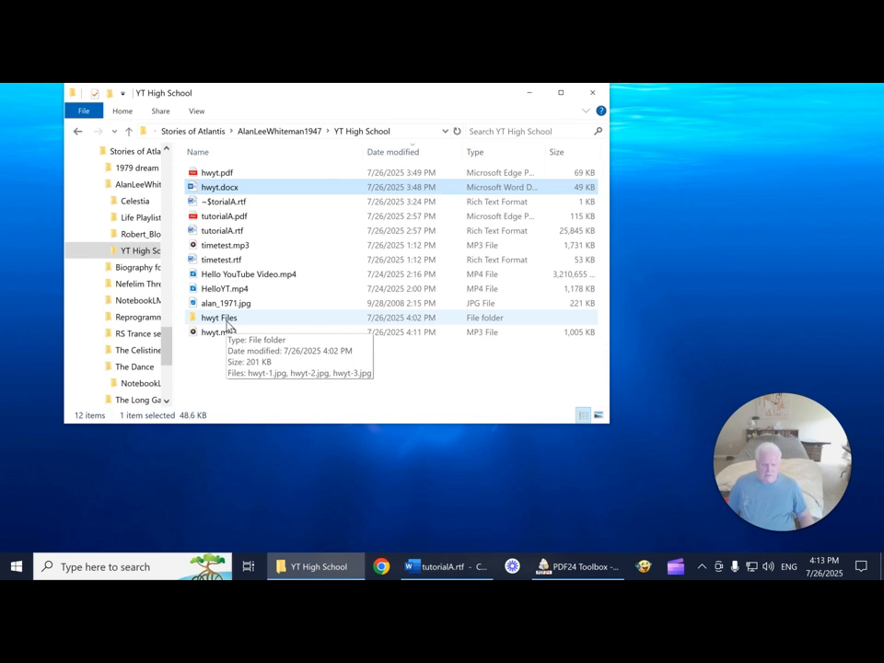
click(469, 569)
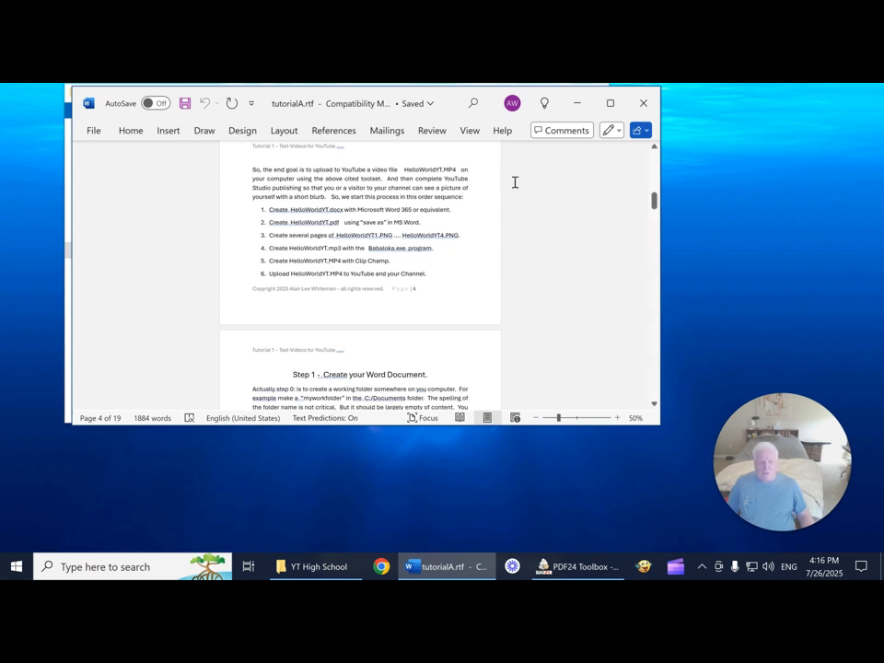
click(578, 107)
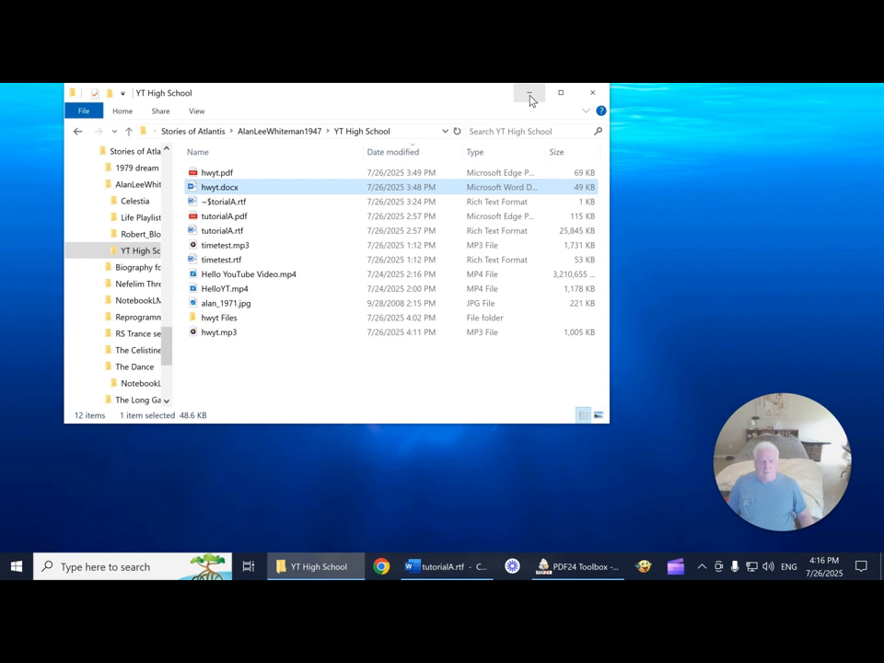
click(530, 100)
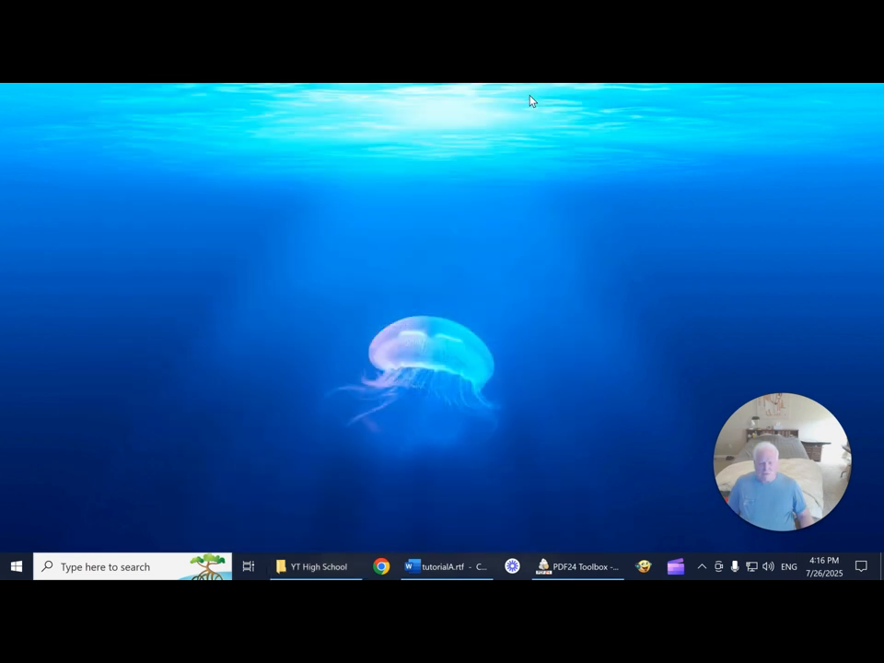
- Launch Microsoft Clipchamp, create a new video from scratch, and maximize the editor window
click(677, 571)
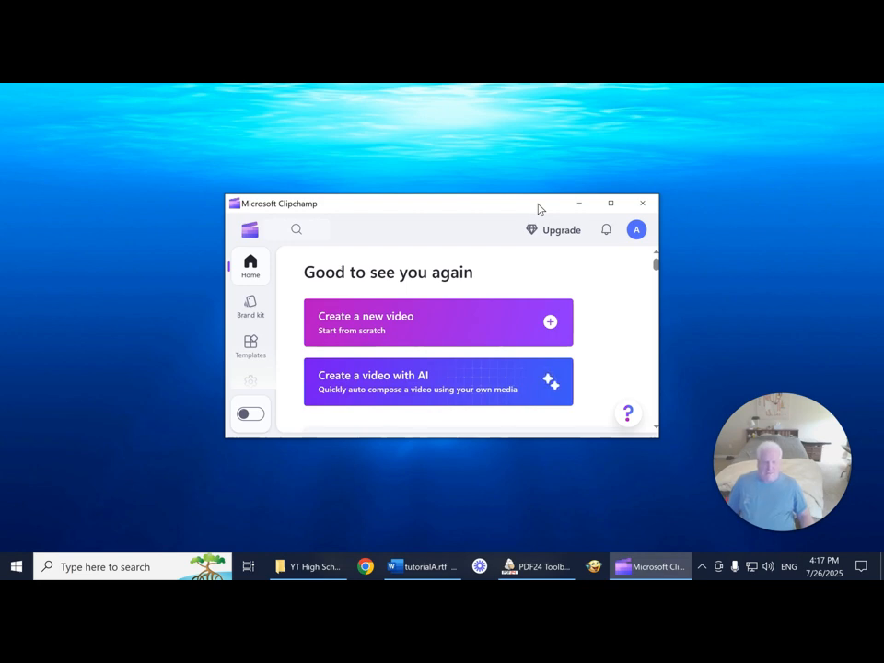
click(455, 328)
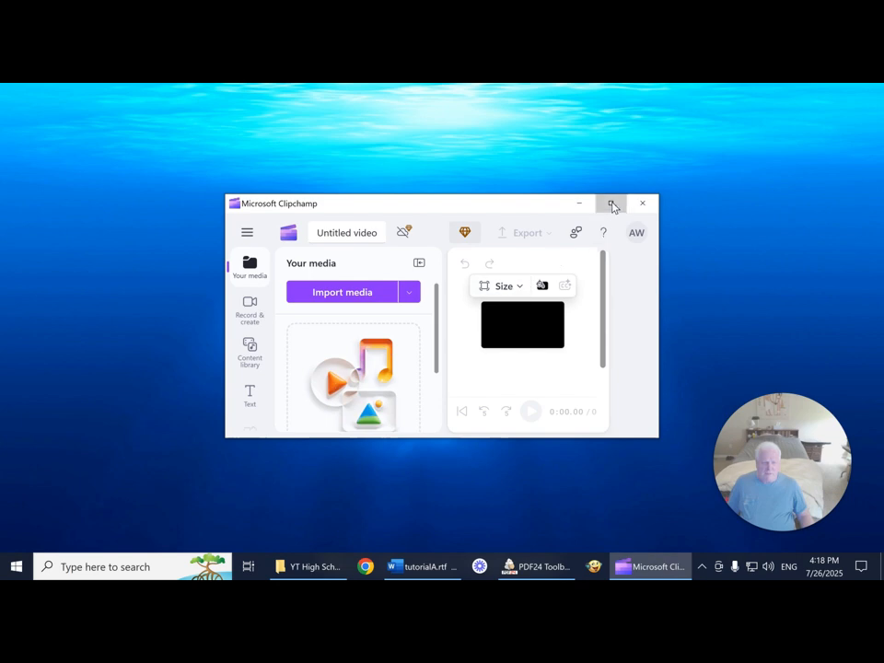
click(611, 203)
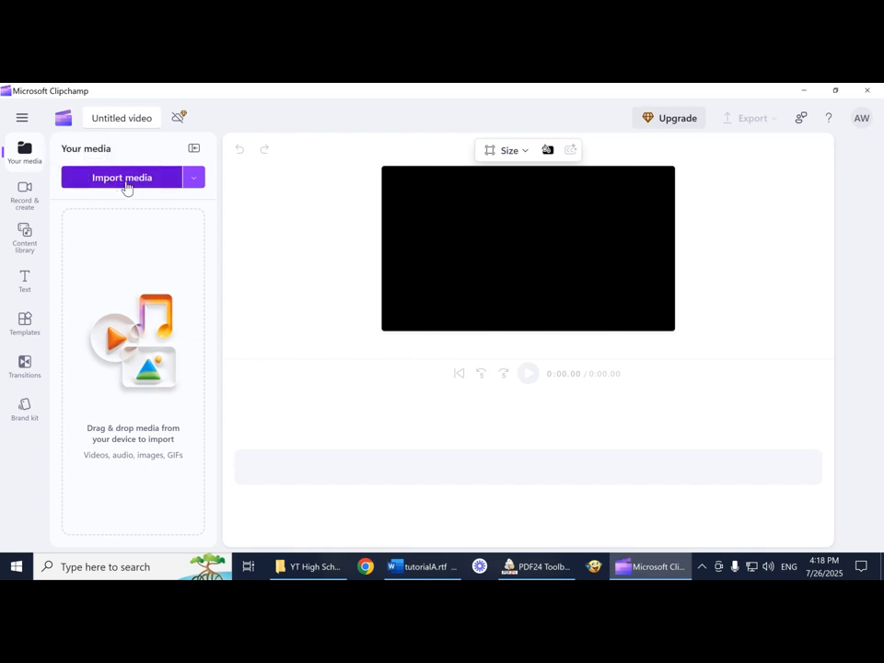
- Rename the untitled video project as HelloWorldYT
click(156, 118)
key(BackSpace)
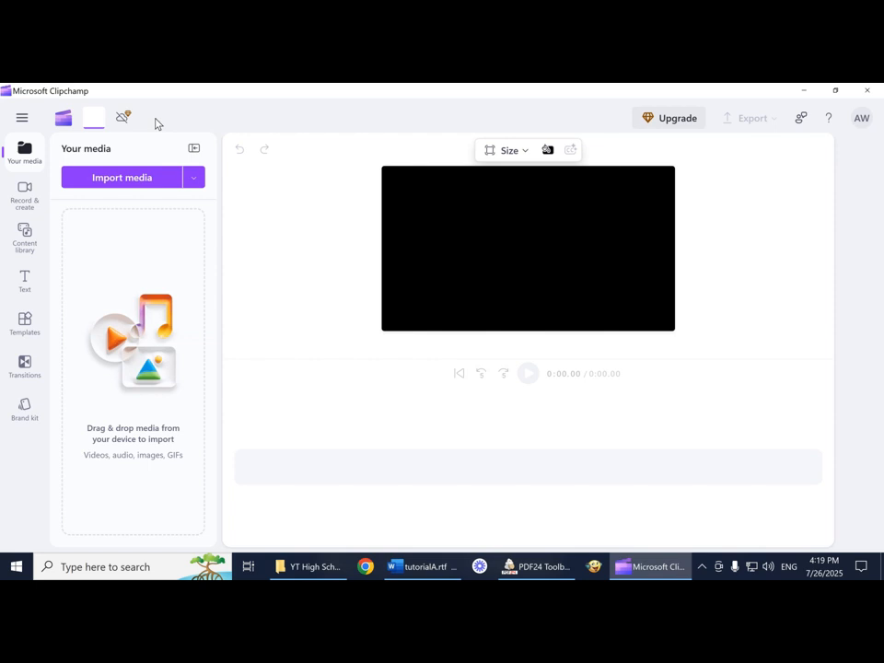
text(HelloWor)
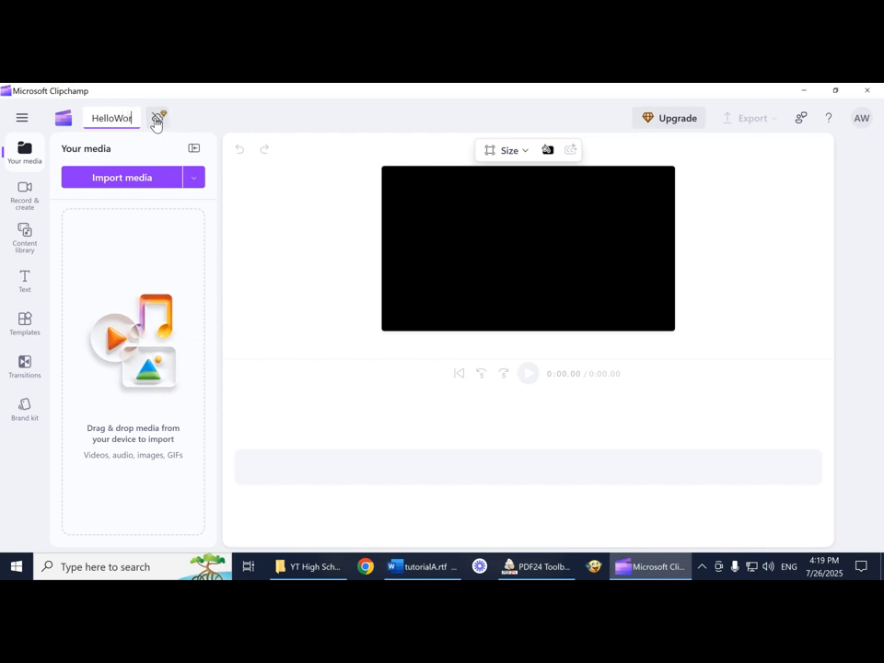
text(ldYT)
- Start a media import, enlarge the file dialog, and browse My Book > youtube > Stories of Atlantis to the YT High School folder
click(109, 181)
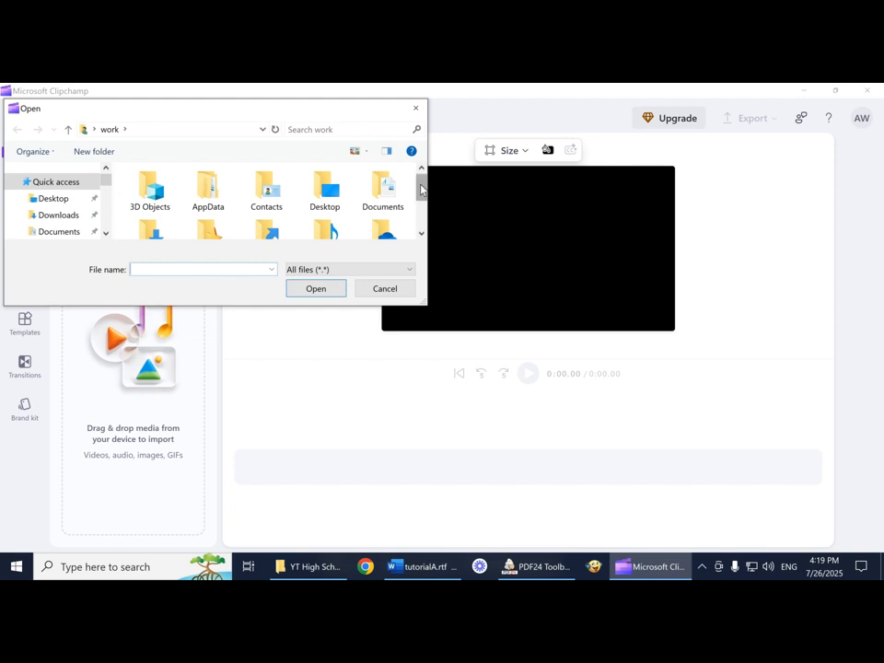
drag(422, 189, 422, 204)
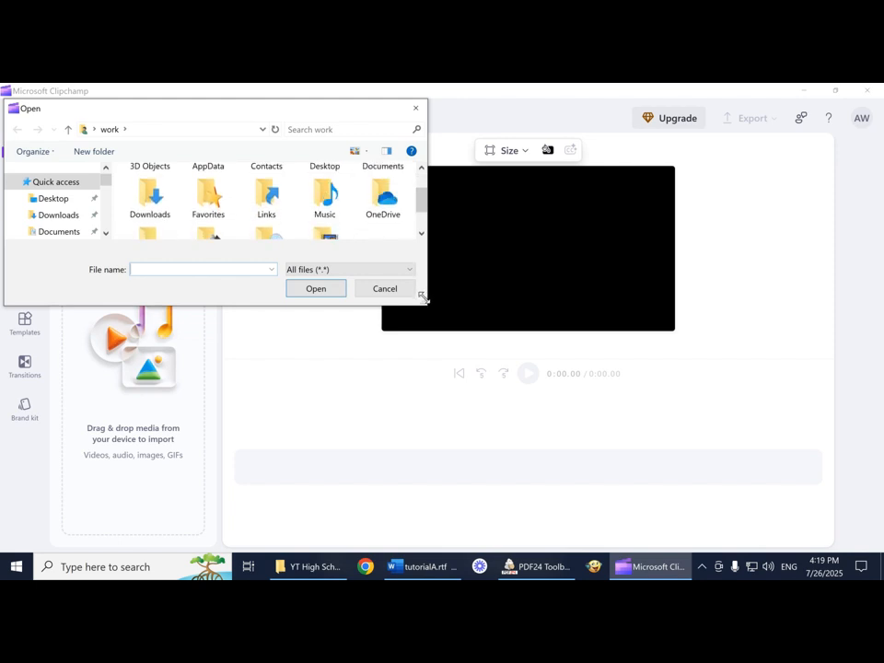
drag(426, 301, 521, 398)
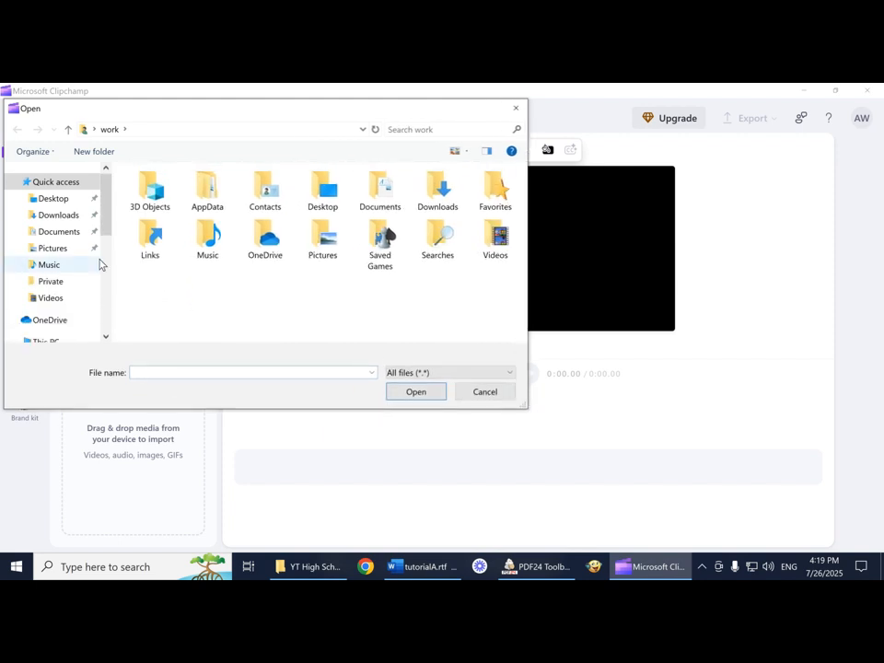
drag(100, 231, 108, 302)
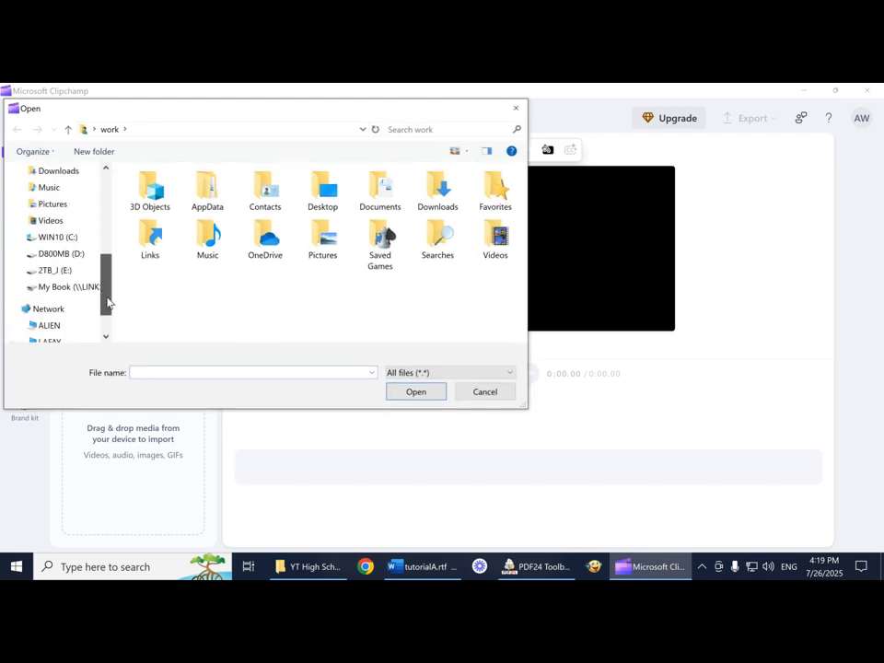
click(20, 288)
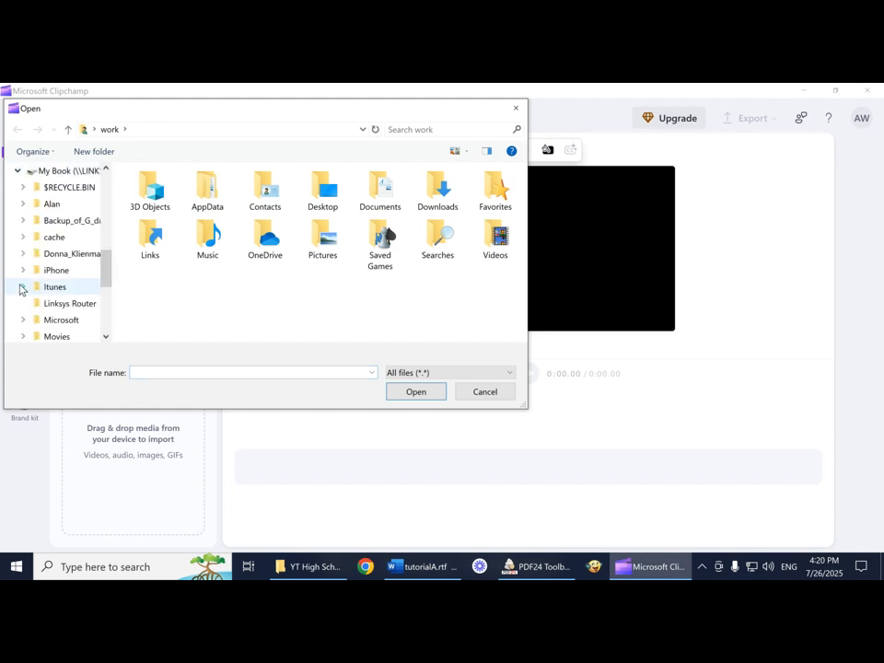
scroll(20, 290, down, 2)
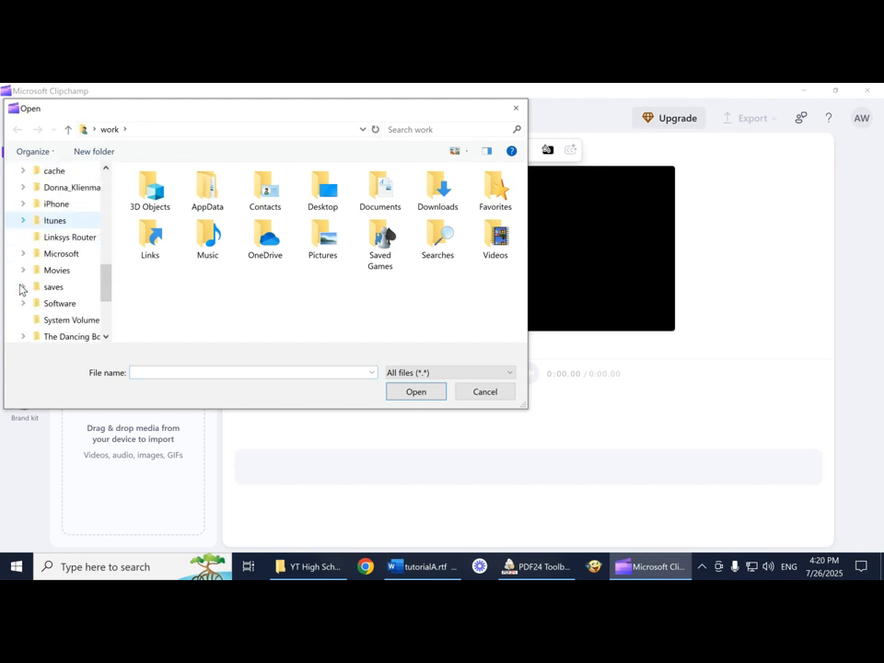
scroll(21, 290, down, 3)
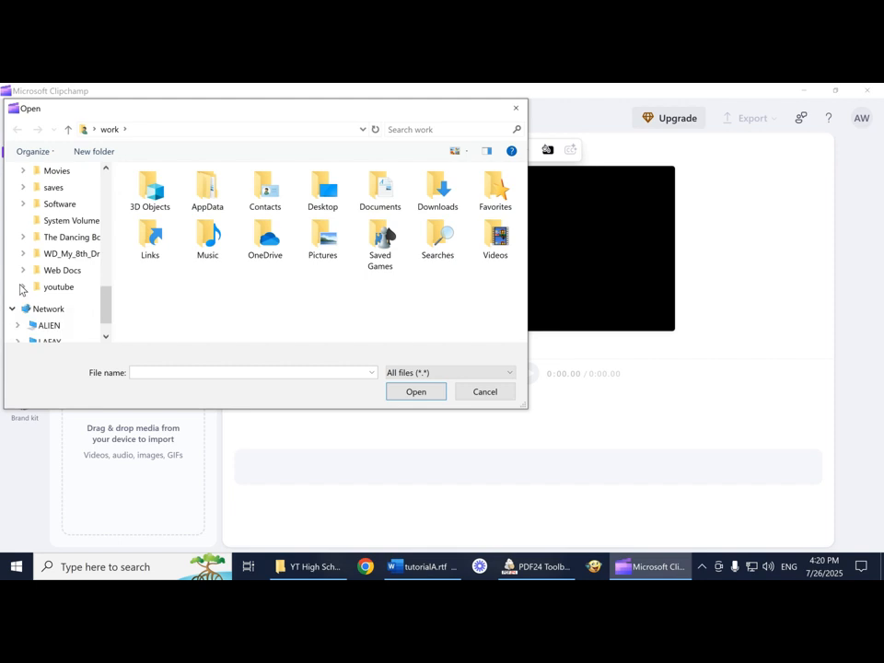
click(23, 287)
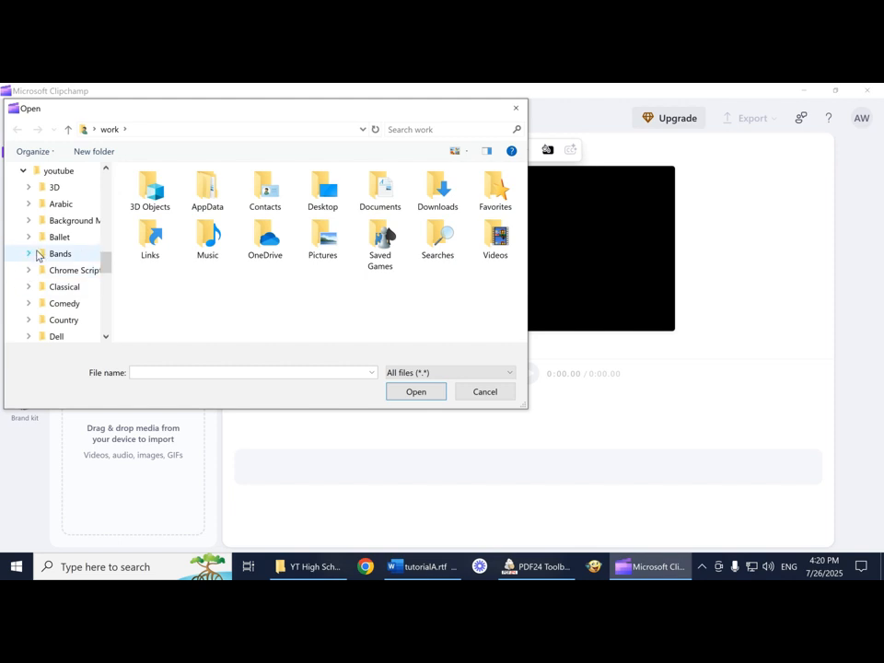
drag(107, 270, 114, 321)
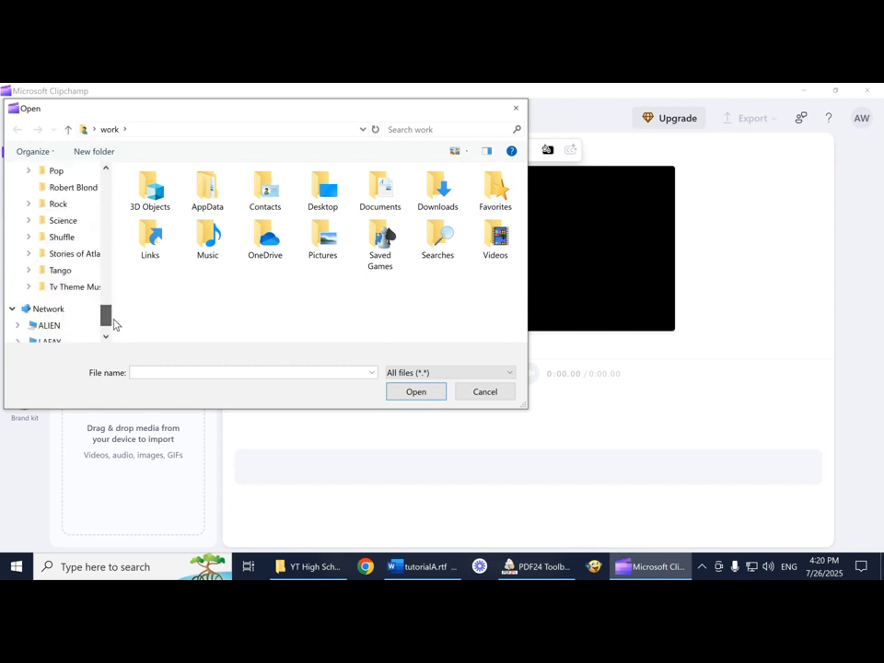
click(30, 255)
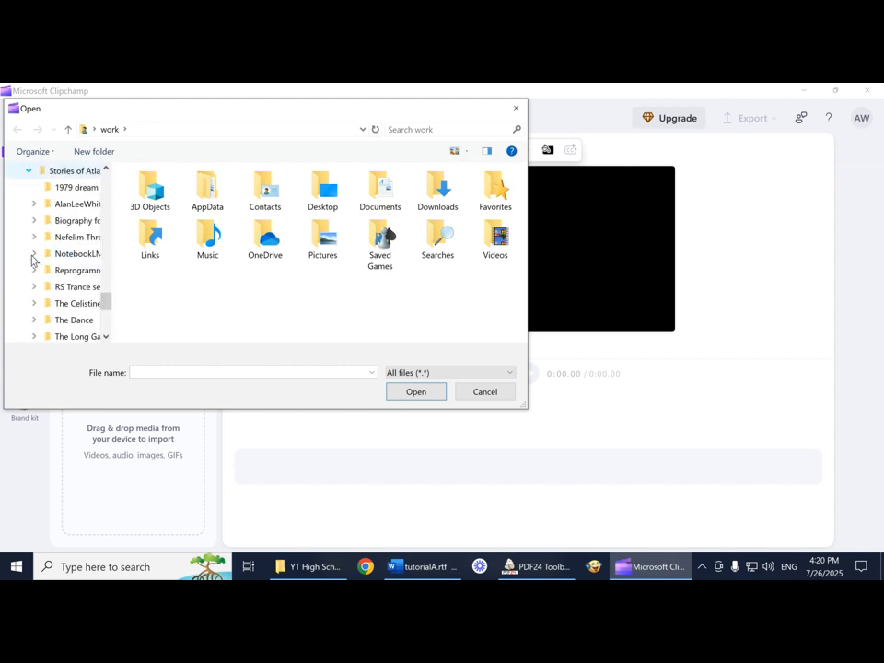
click(35, 205)
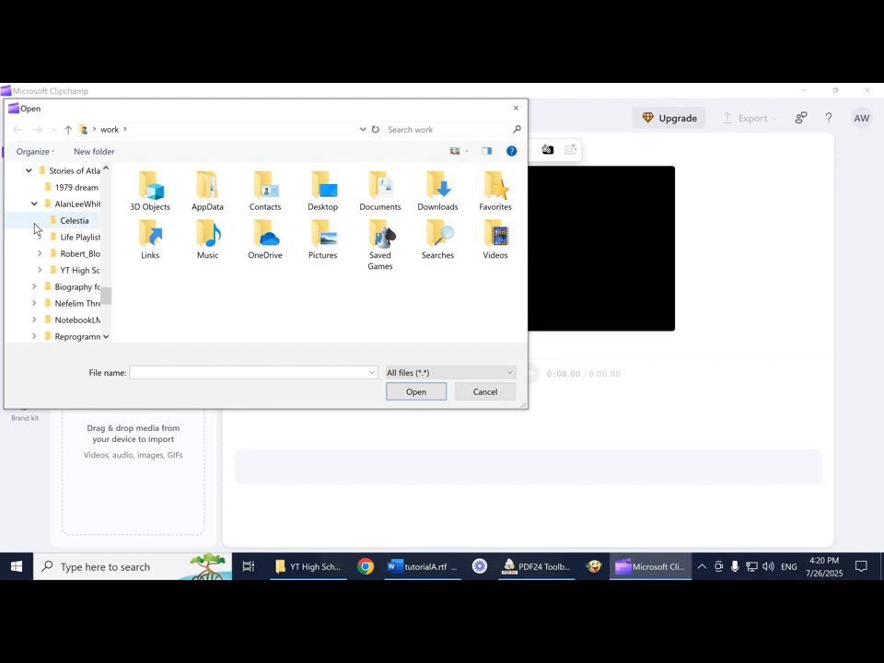
click(72, 275)
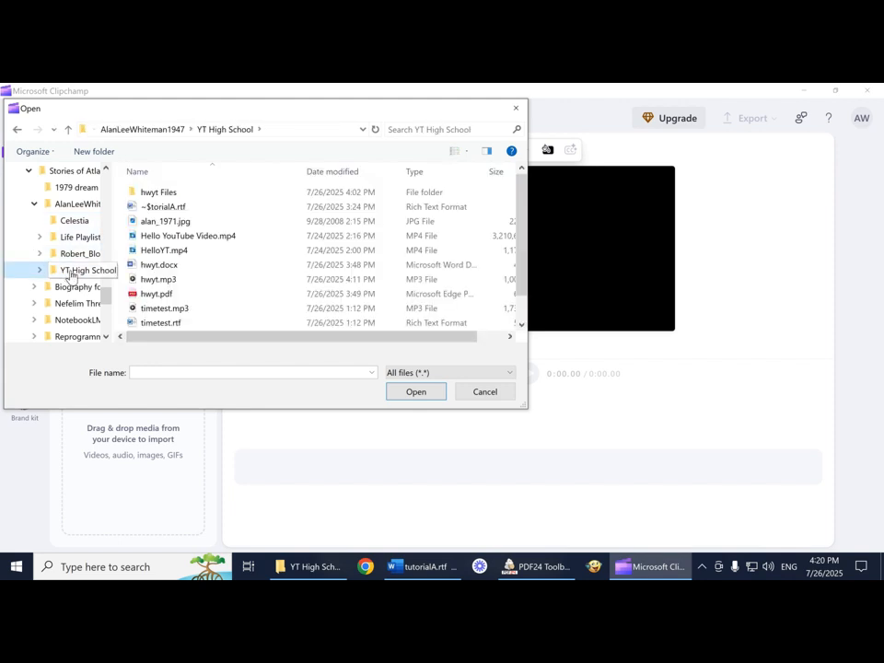
- Sort the folder by date modified with the oldest files first and import hwyt.mp3 into the project's media
click(345, 173)
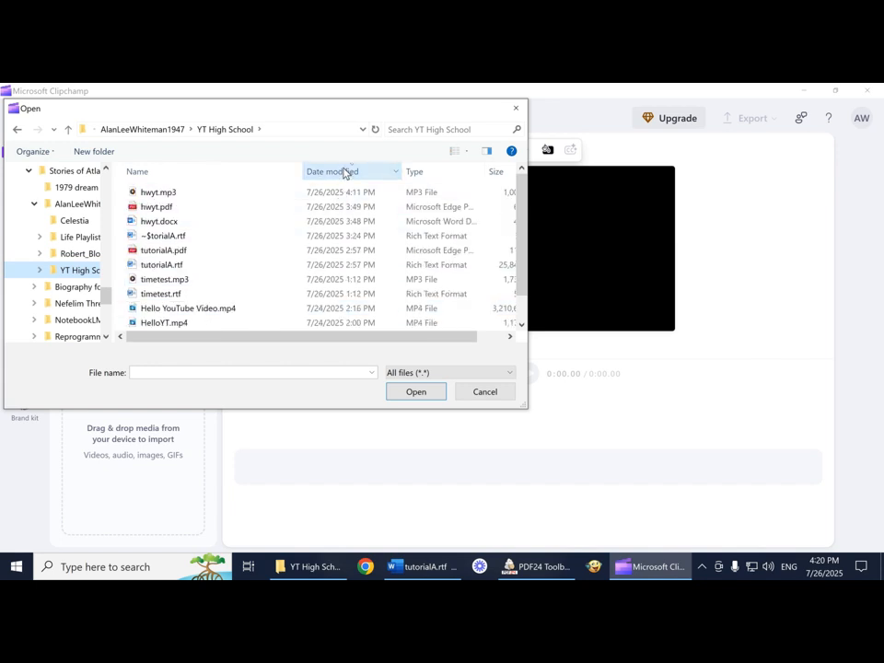
click(345, 173)
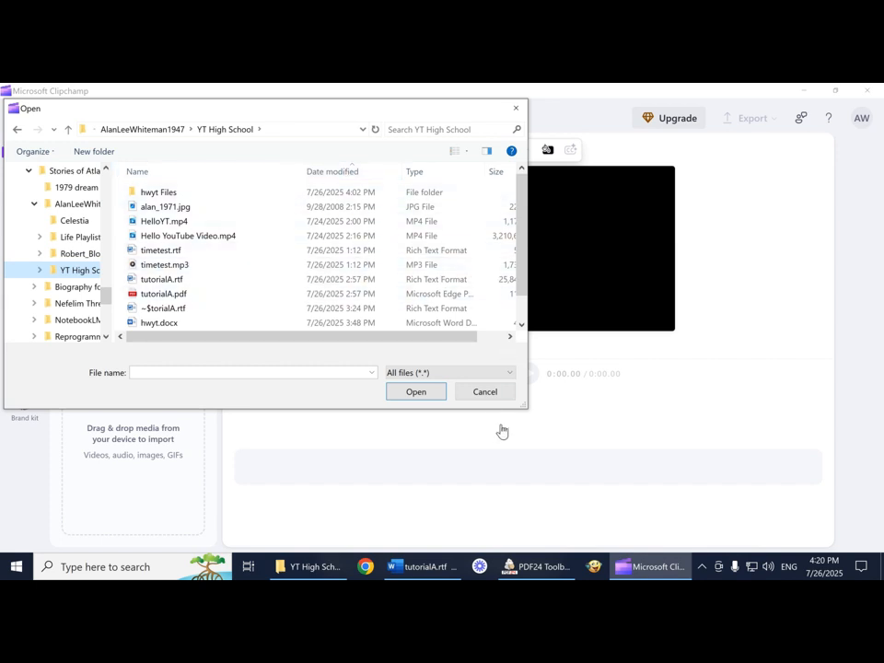
drag(524, 404, 593, 486)
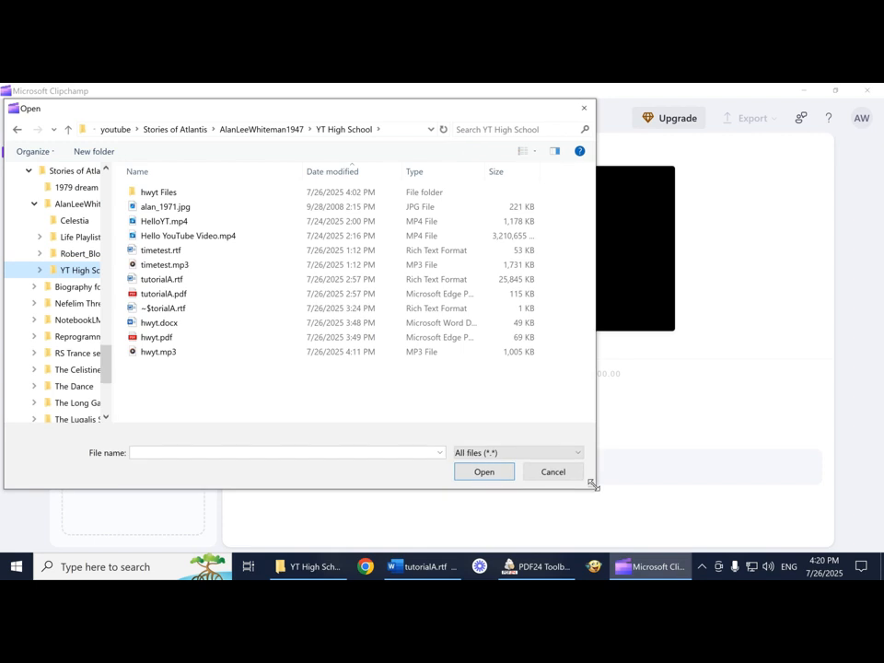
click(162, 357)
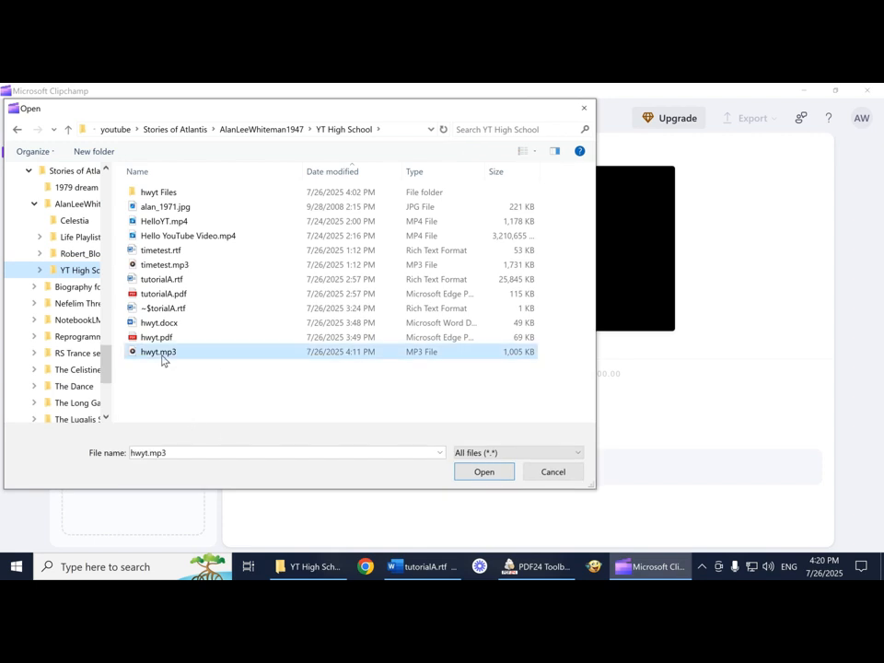
click(466, 474)
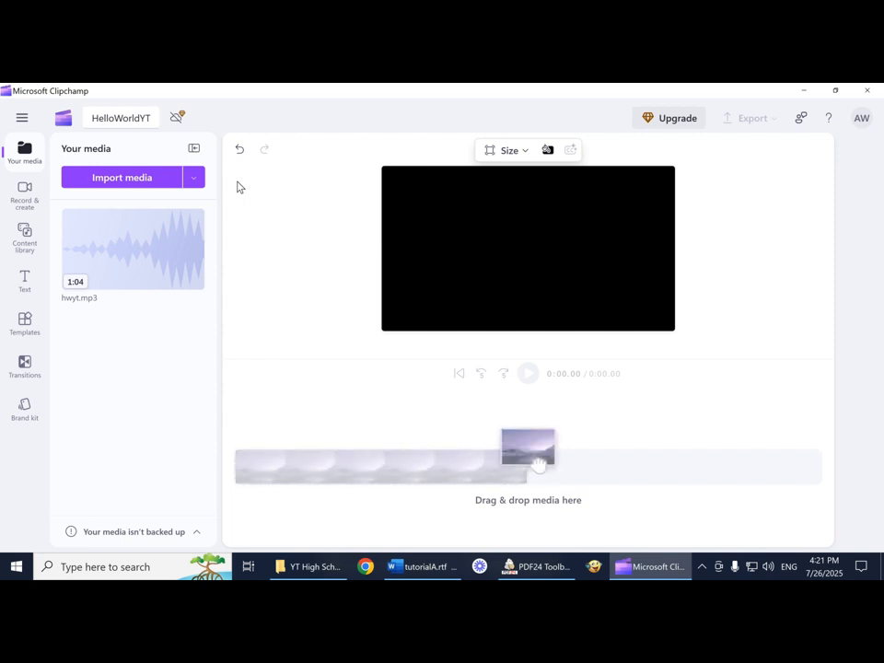
- Import hwyt-1.jpg, hwyt-2.jpg and hwyt-3.jpg together from the hwyt Files folder into the project's media
click(144, 178)
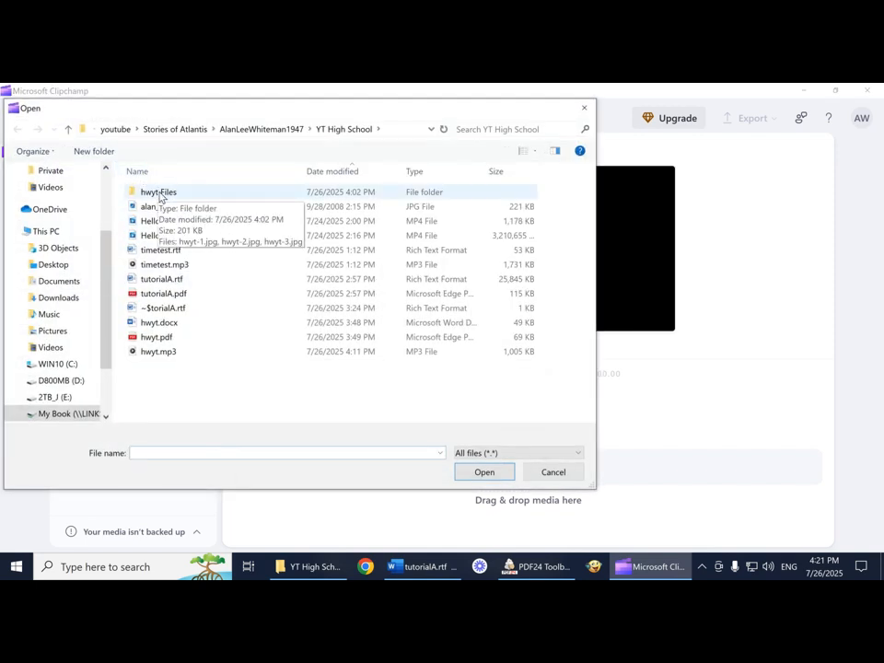
click(161, 195)
double_click(161, 195)
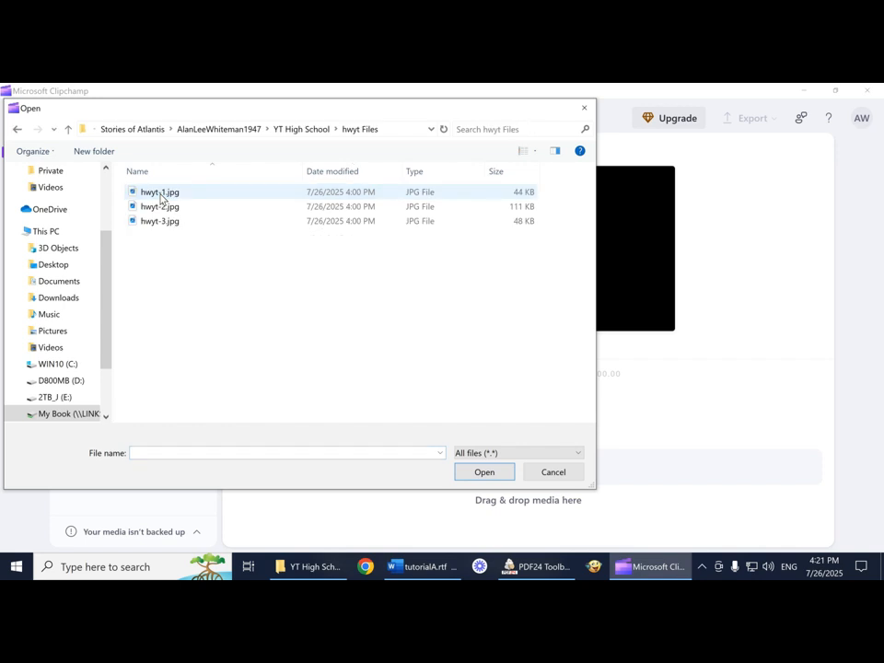
key(shift+Down)
key(shift+Down)
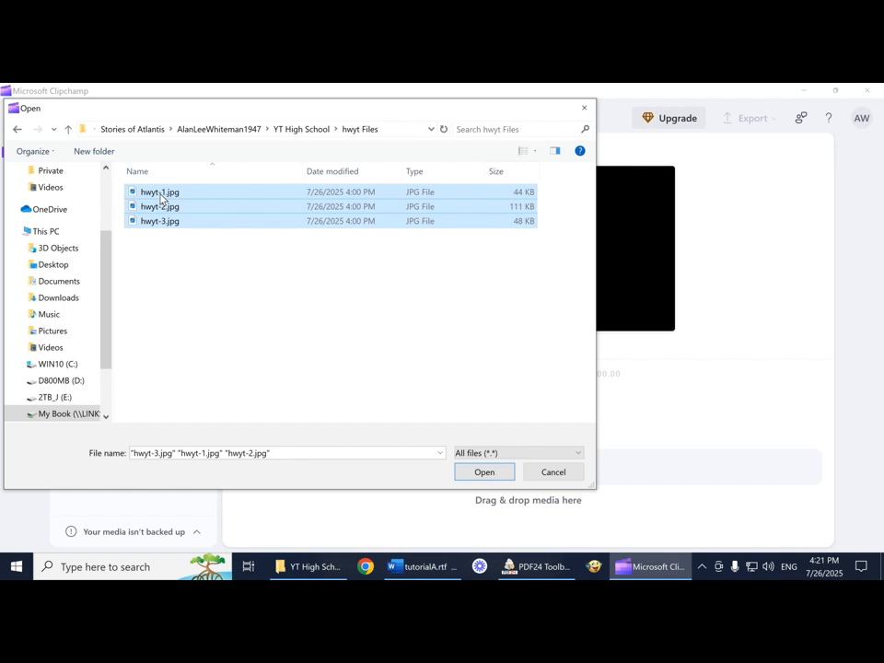
click(185, 250)
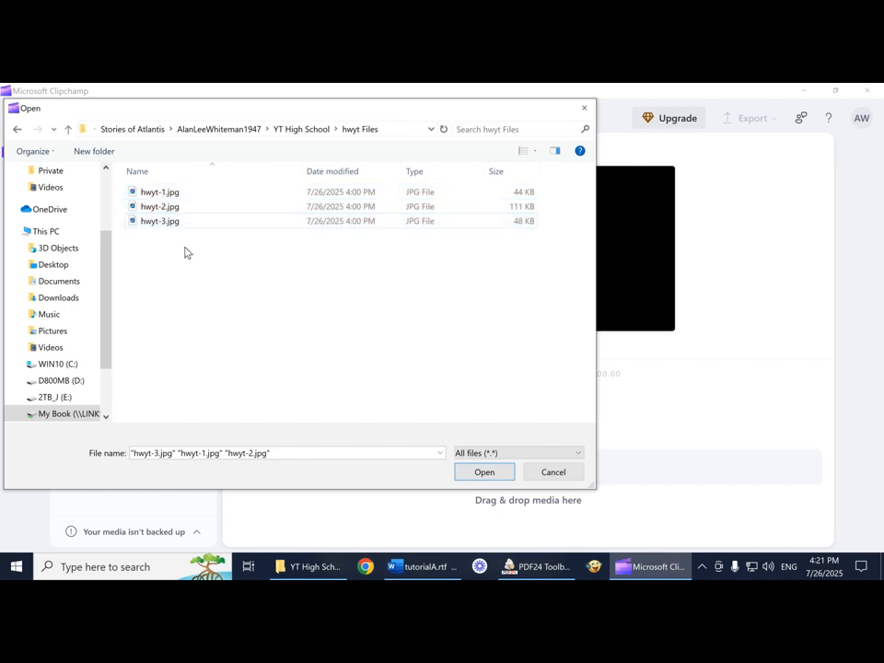
click(177, 196)
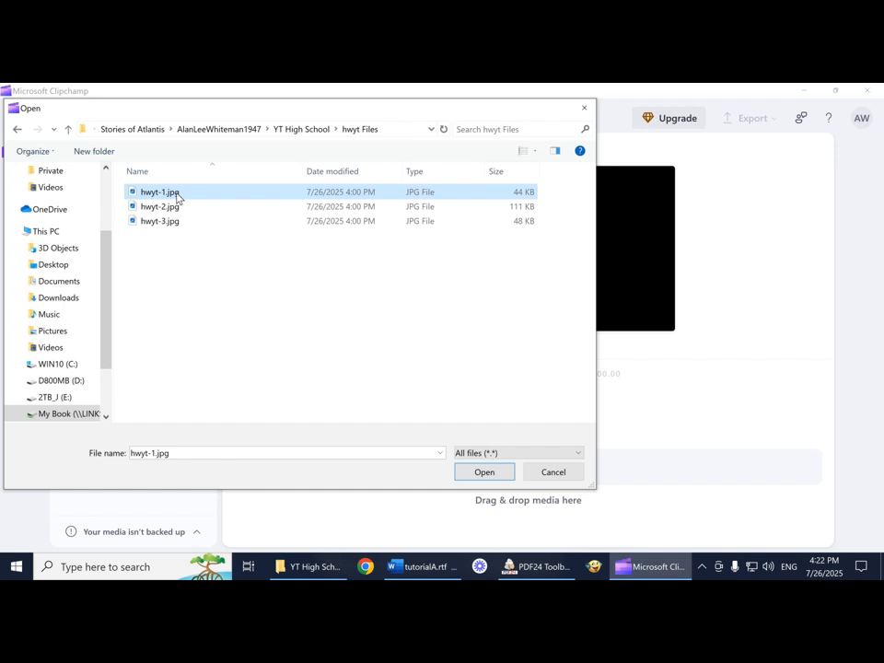
key(shift+Down)
key(shift+Down)
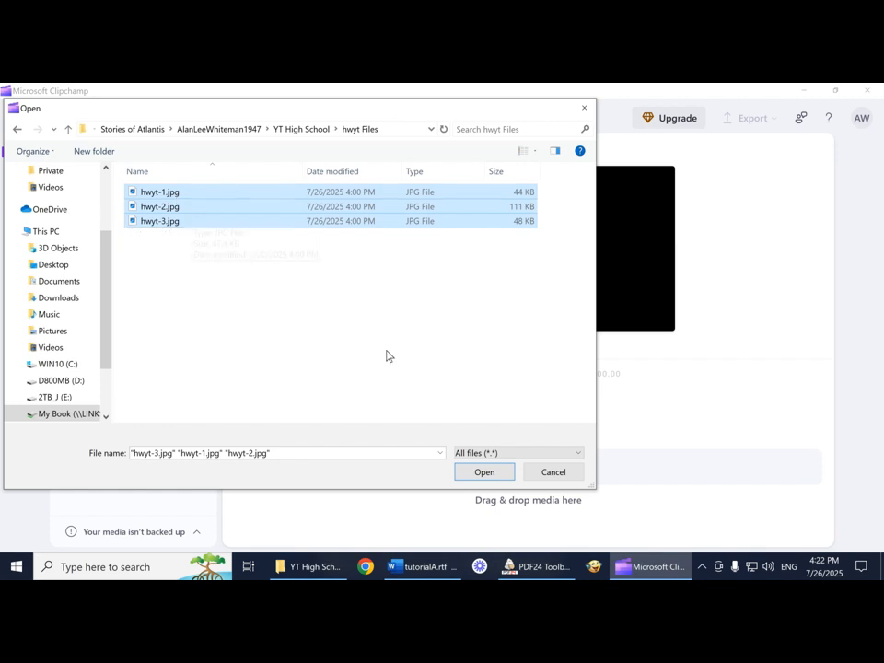
click(482, 471)
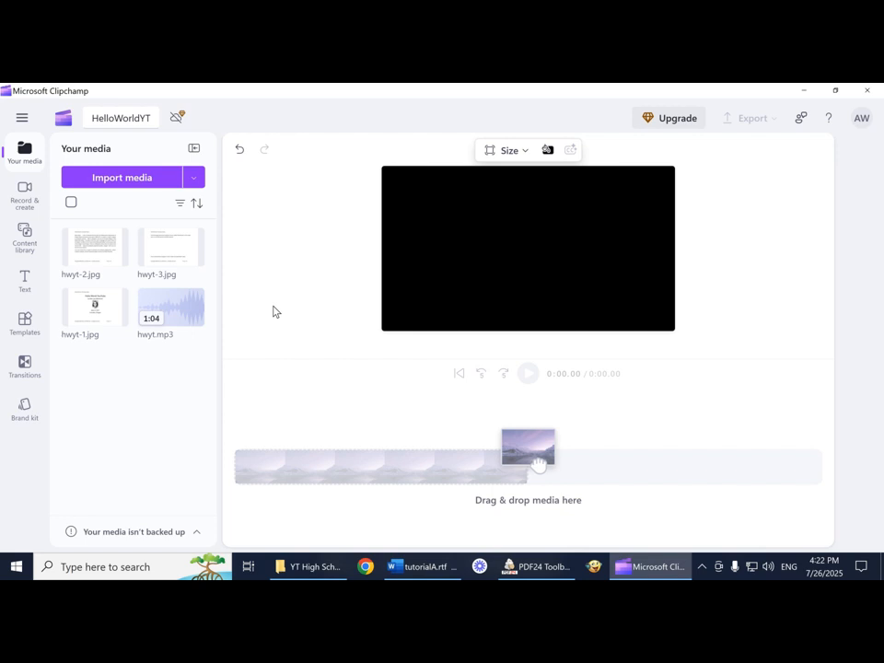
- Sort the project's media by name and place hwyt.mp3 at the start of the timeline
click(197, 204)
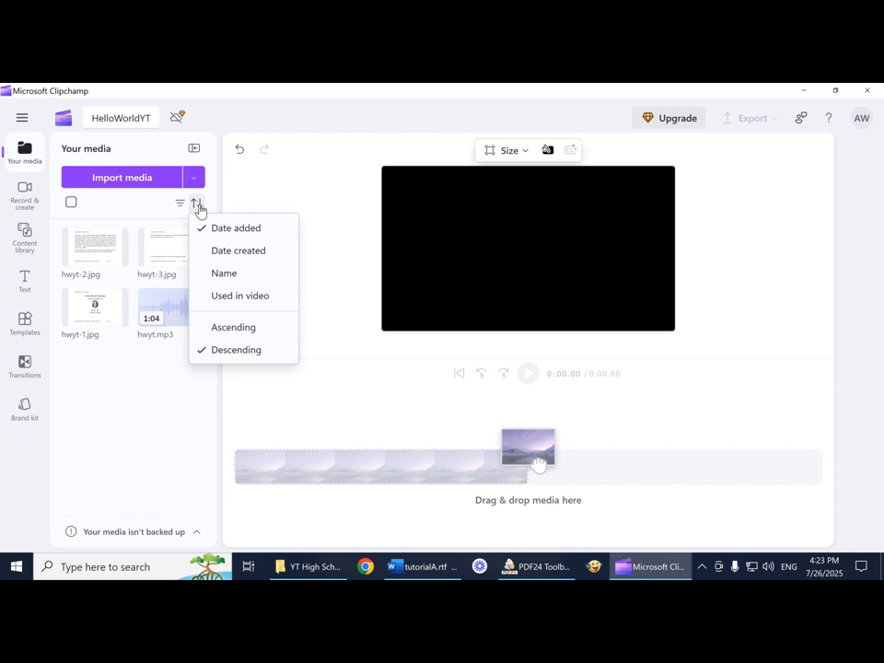
click(225, 273)
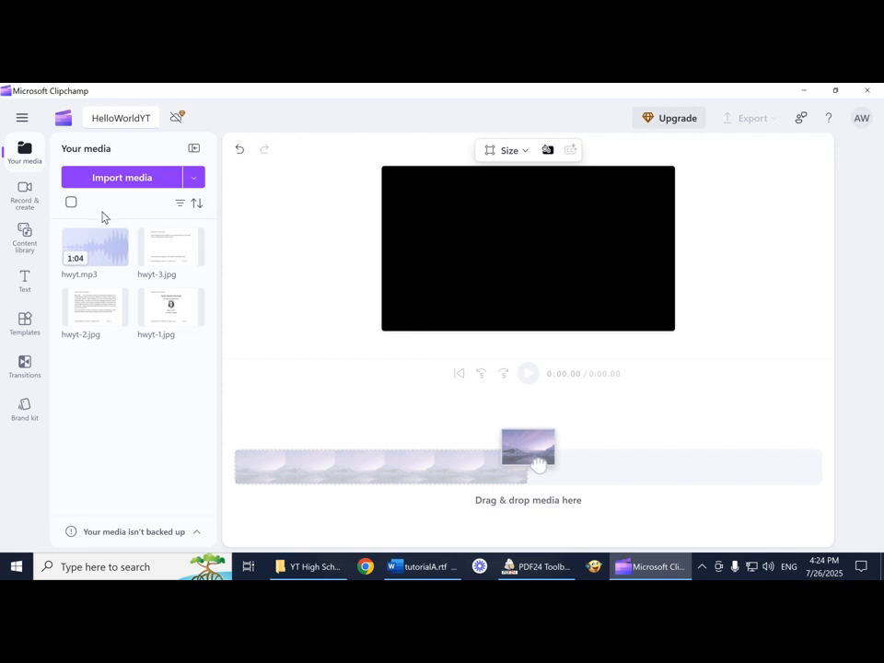
drag(109, 245, 306, 466)
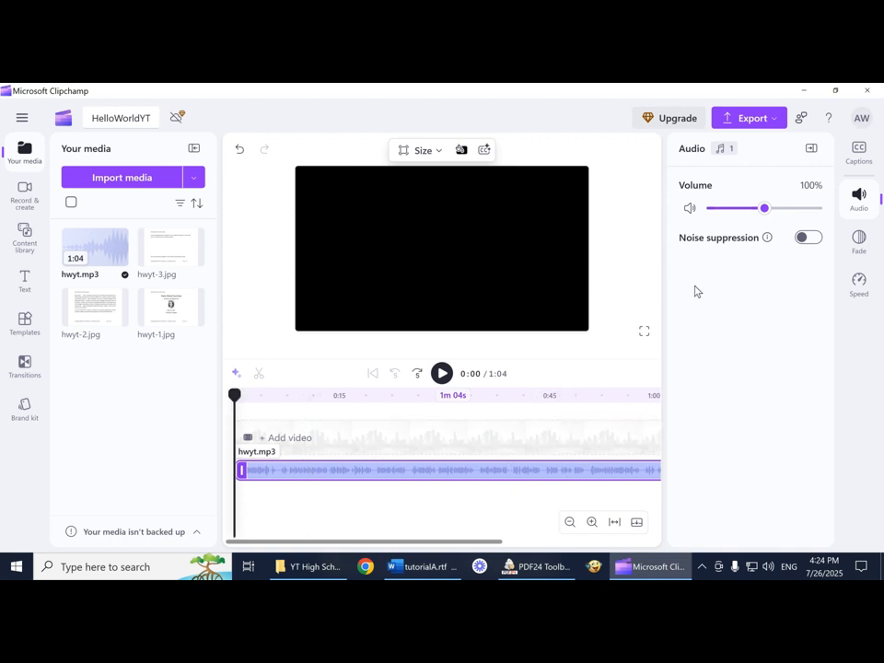
- Collapse the audio properties sidebar, including its tip, and the media library to give the timeline more room
click(809, 151)
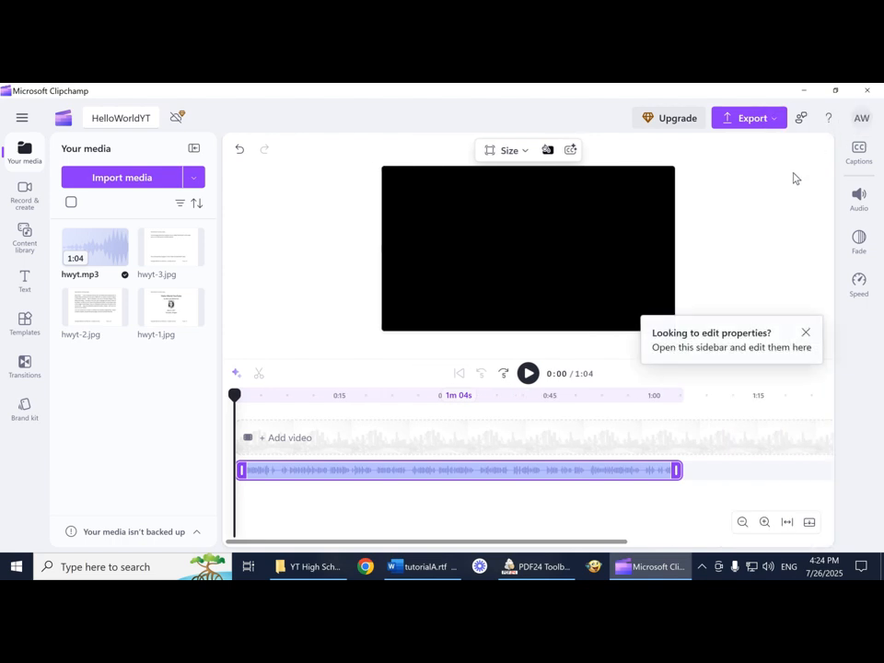
click(807, 333)
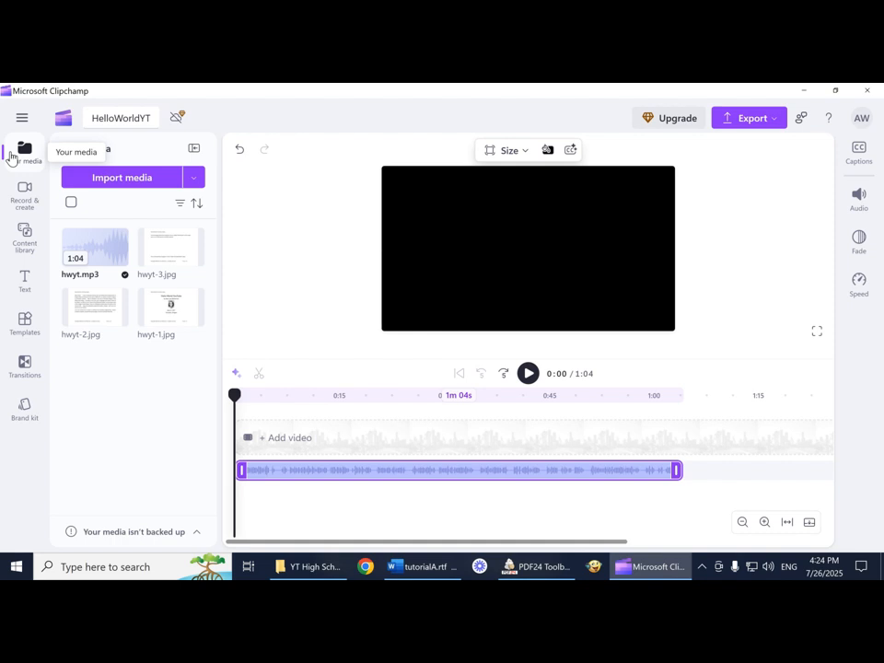
click(192, 151)
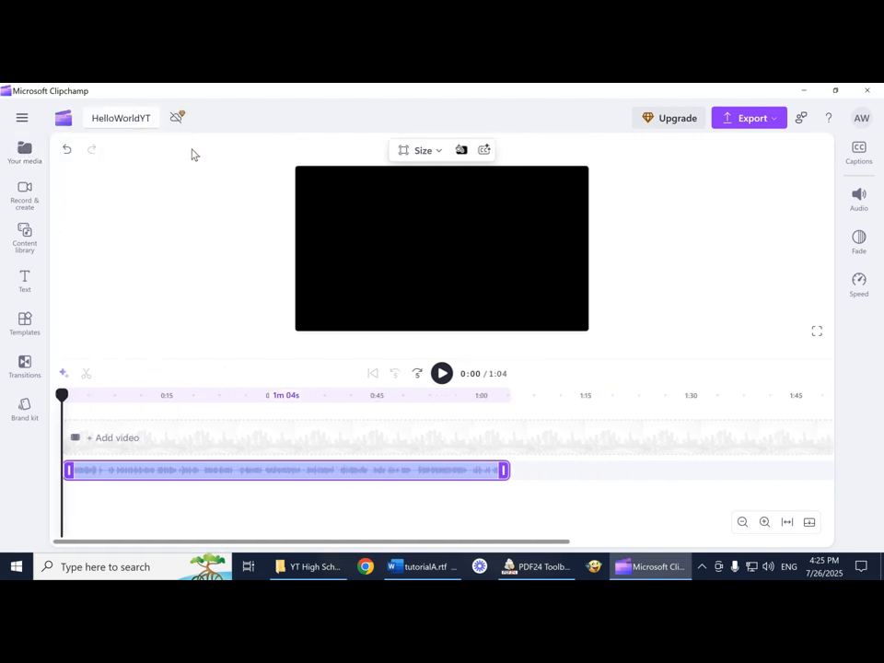
- Show the media library again and add hwyt-1.jpg to the timeline above the audio
click(25, 150)
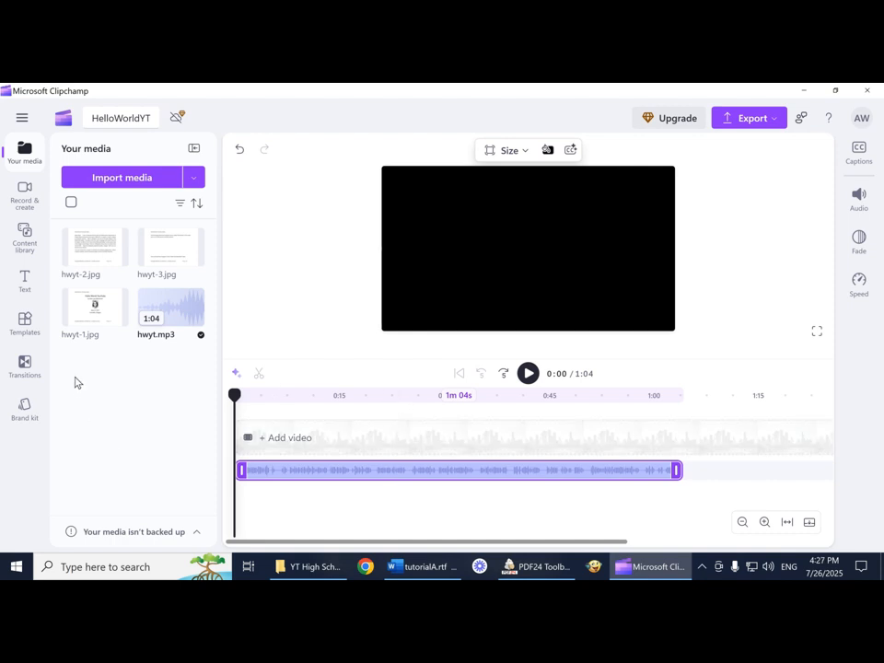
mouse_move(75, 324)
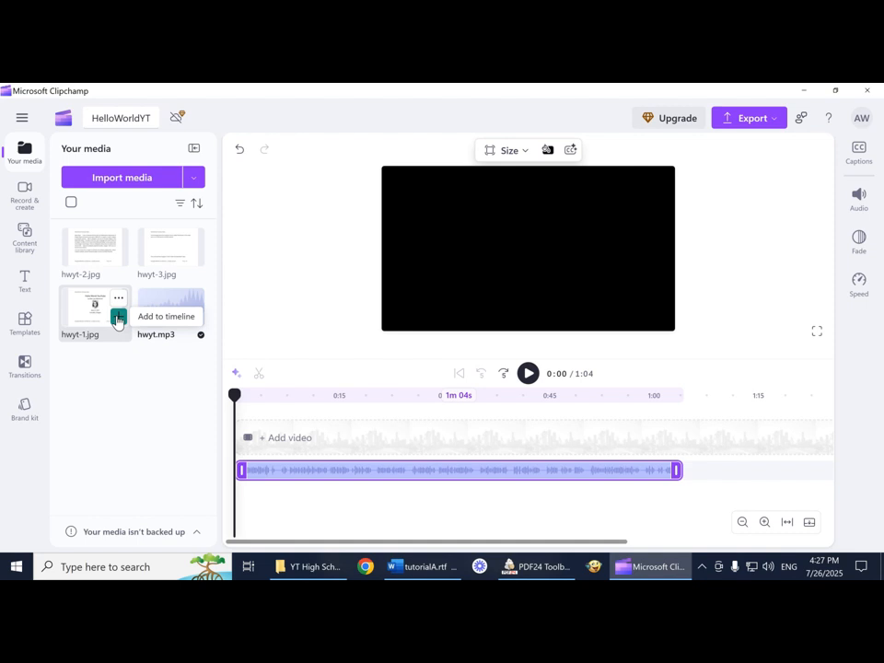
click(118, 317)
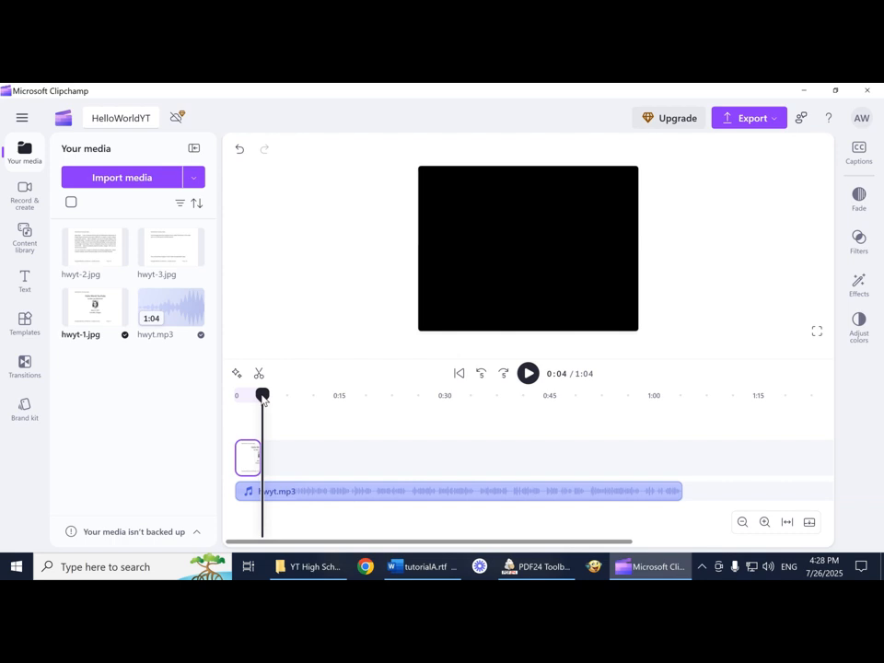
- Scrub through the timeline, park the playhead at 0:05, and extend the hwyt-1.jpg clip to about 14 seconds
mouse_move(263, 399)
mouse_down()
mouse_move(310, 405)
mouse_move(298, 405)
mouse_up()
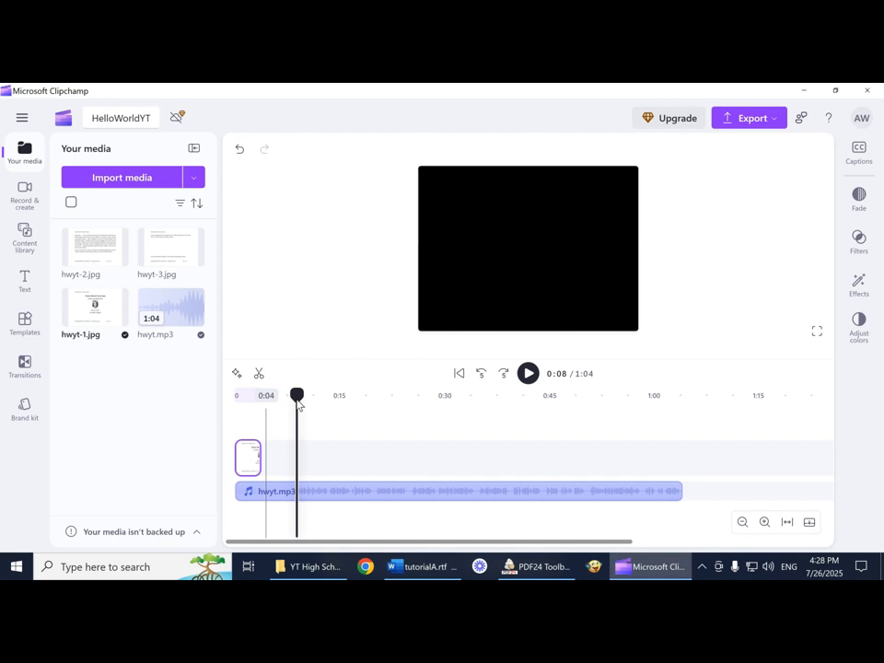
drag(297, 401, 297, 399)
drag(300, 411, 717, 431)
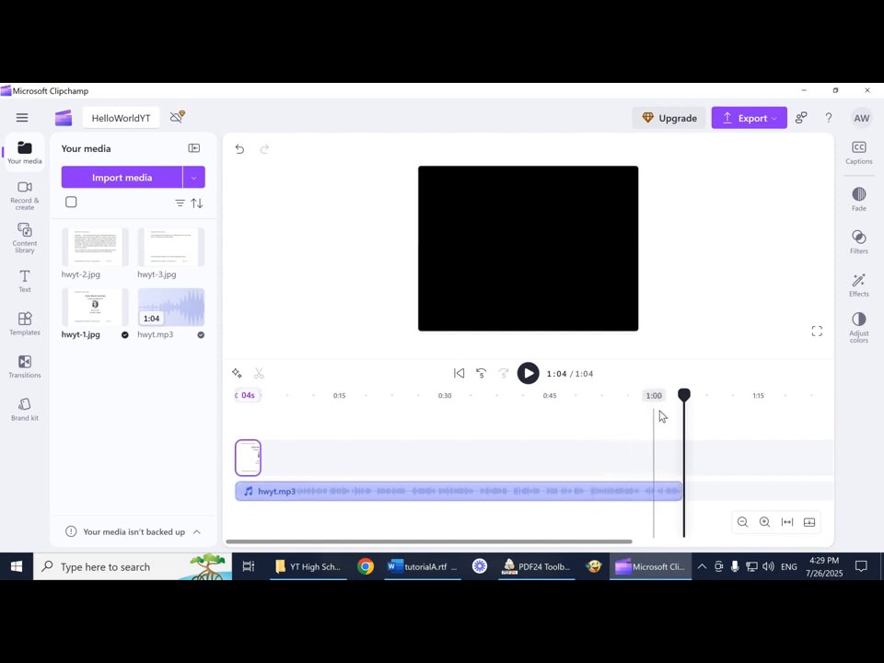
drag(677, 402, 271, 390)
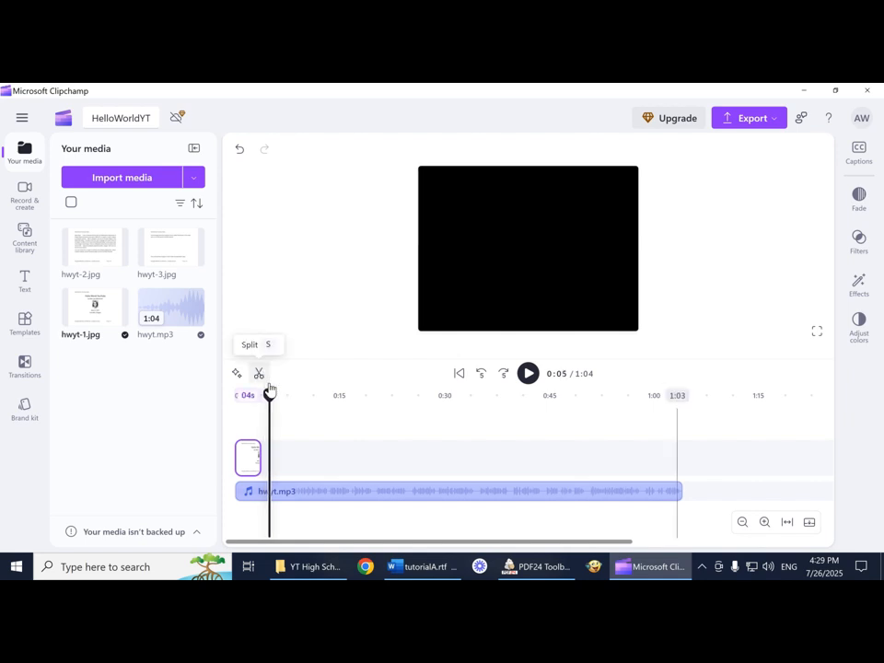
click(296, 491)
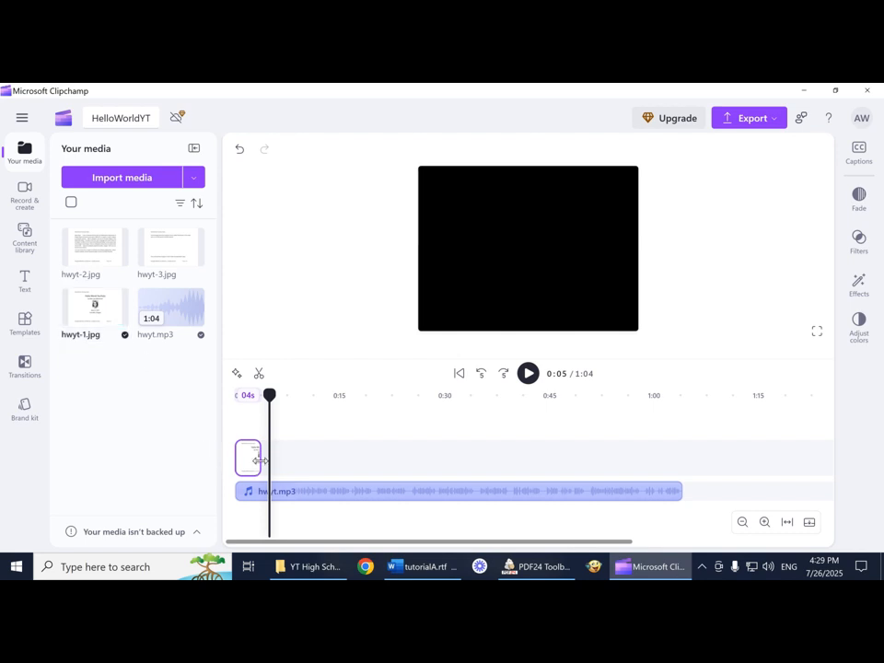
drag(261, 459, 332, 475)
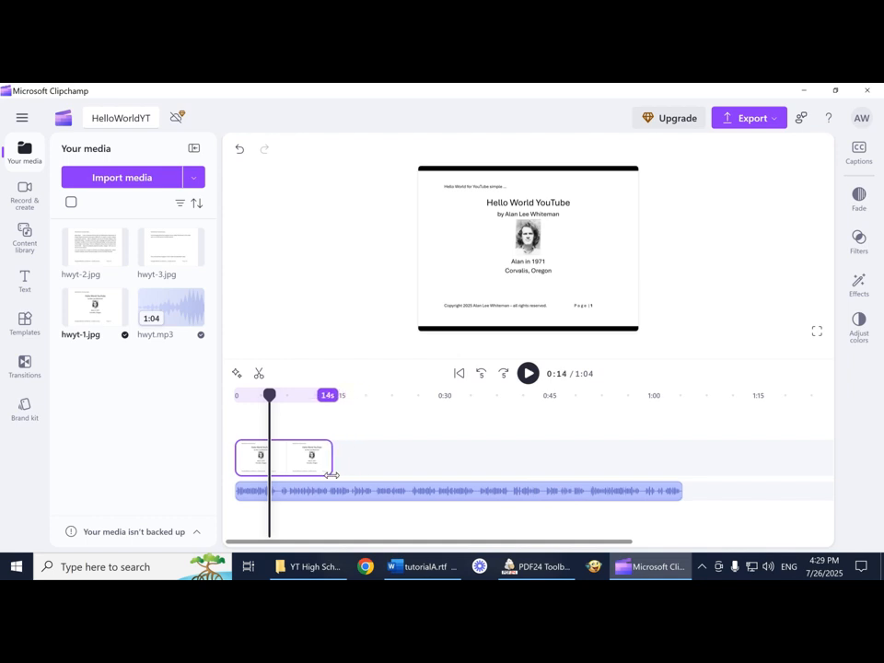
- Extend the hwyt-1.jpg clip on the timeline to a duration of 18 seconds
drag(333, 475, 333, 476)
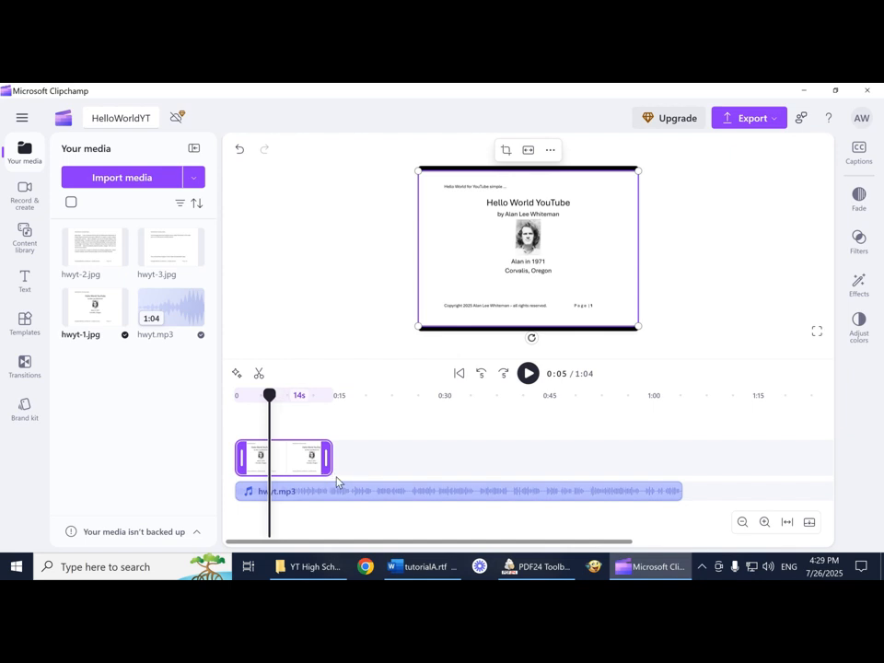
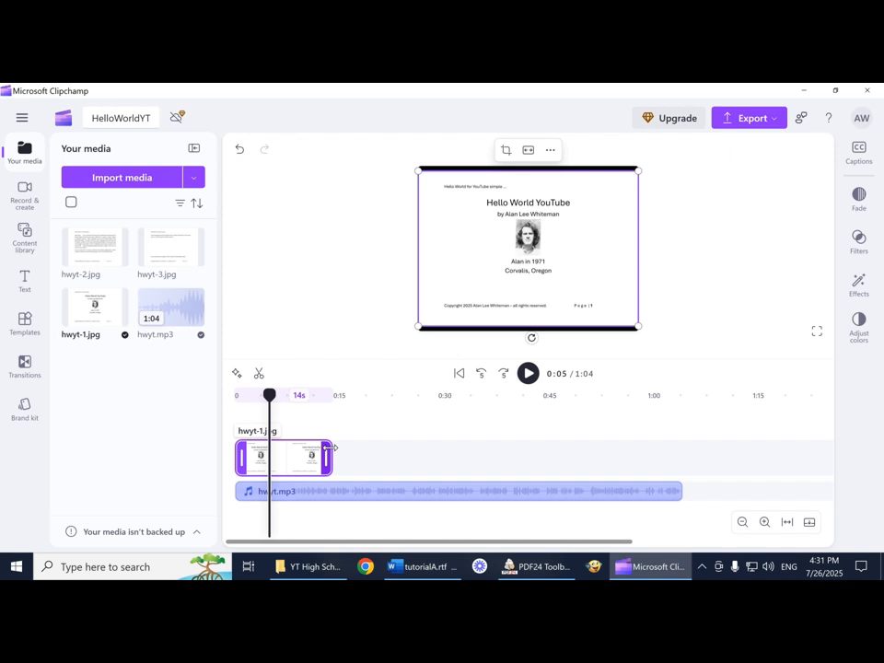
drag(329, 447, 357, 448)
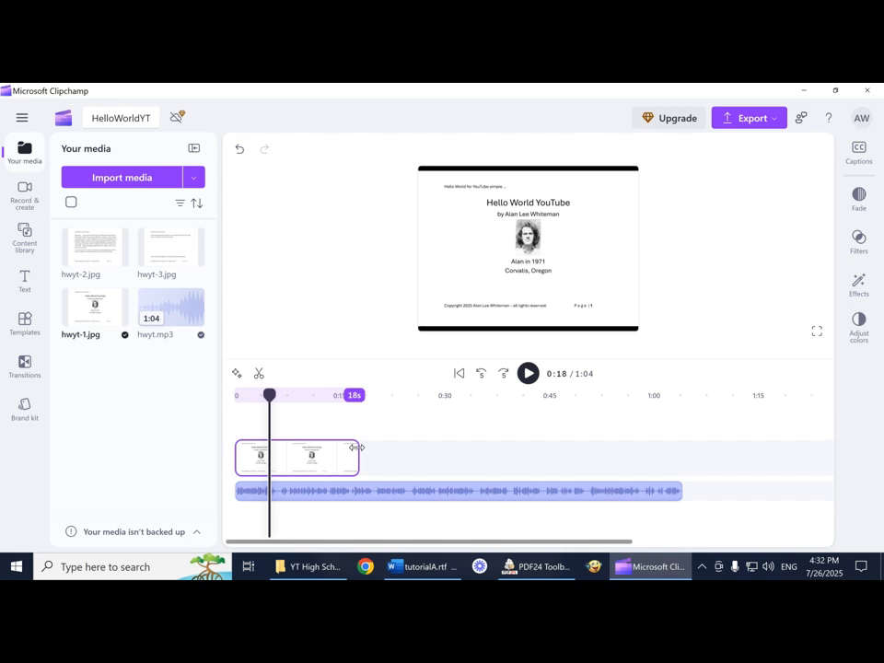
click(357, 448)
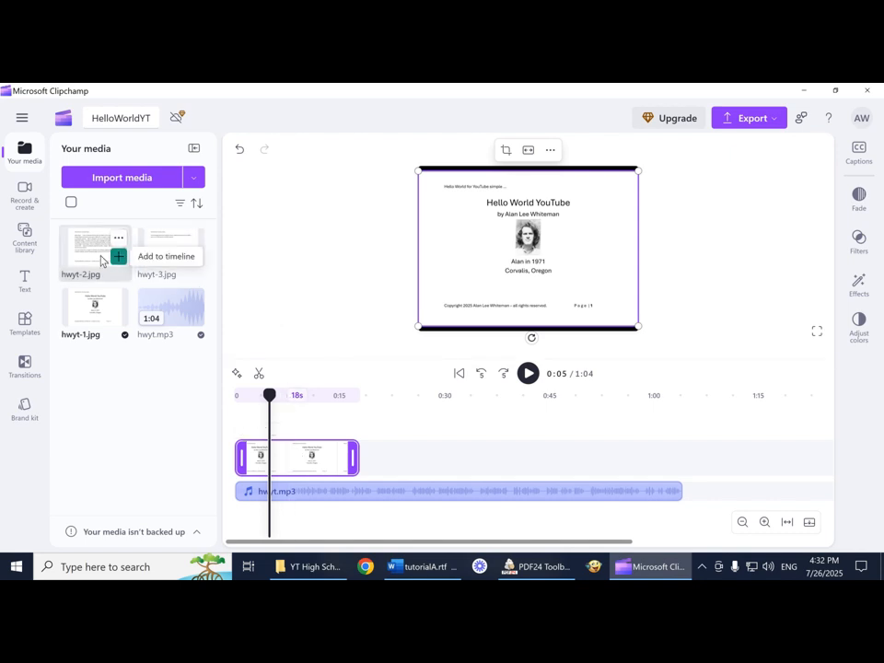
- Add hwyt-2.jpg to the timeline directly after the hwyt-1.jpg clip and stretch it to 37 seconds
click(118, 257)
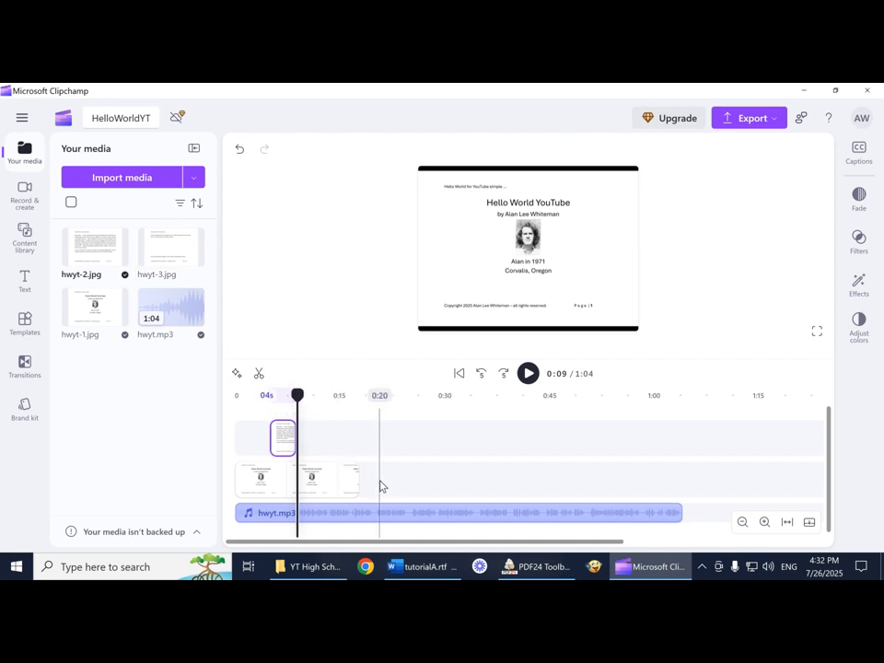
mouse_move(287, 442)
mouse_down()
mouse_move(382, 490)
mouse_move(420, 462)
mouse_move(622, 460)
mouse_up()
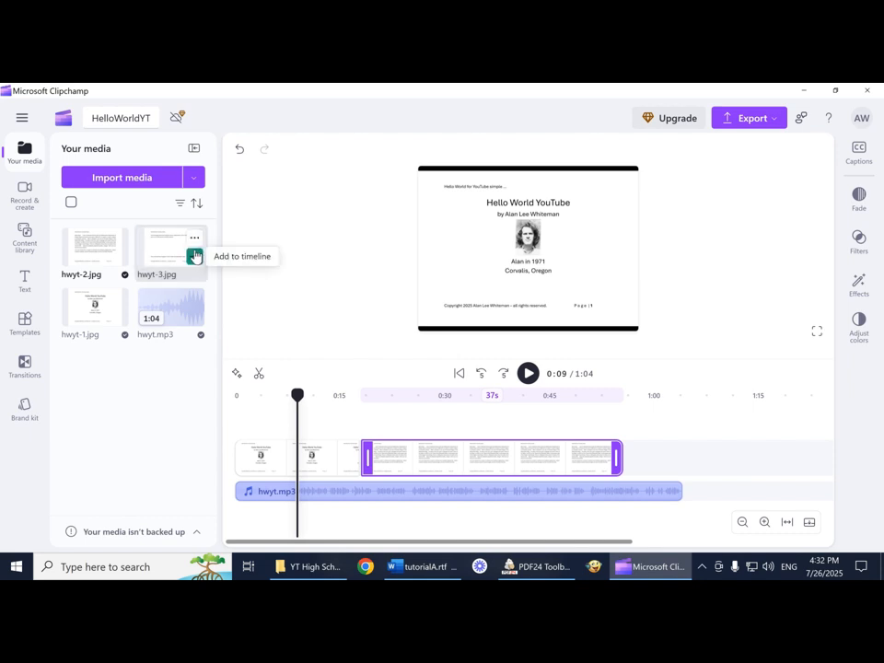
- Place hwyt-3.jpg directly after the hwyt-2.jpg clip and extend it to the end of the audio at 1:04
click(195, 258)
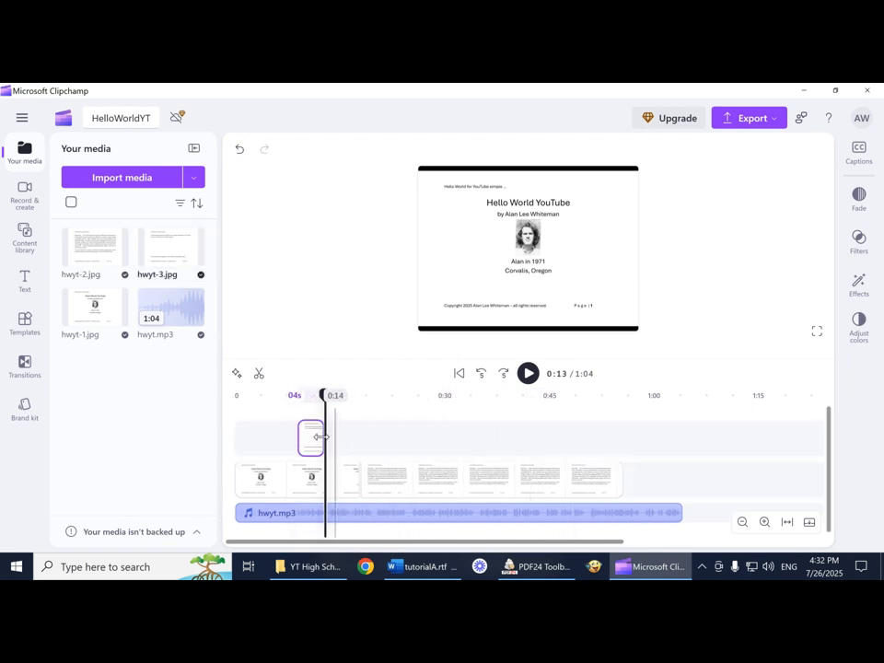
drag(308, 441, 578, 480)
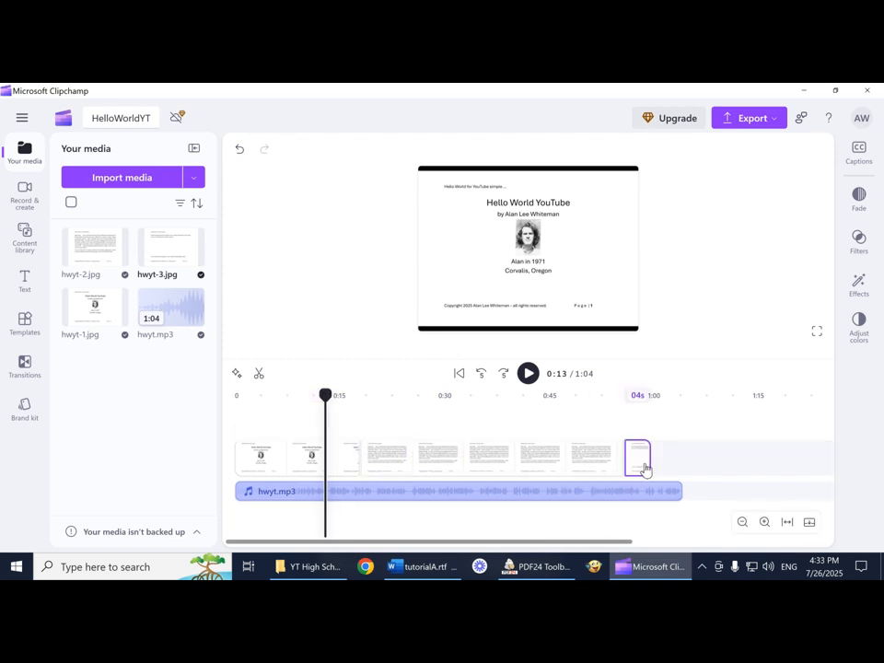
drag(649, 459, 675, 458)
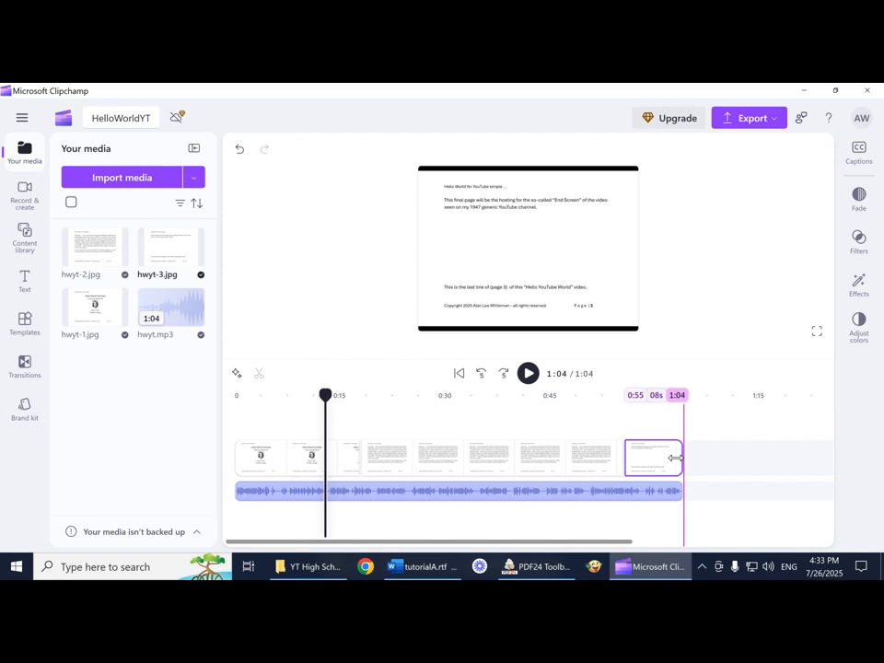
drag(675, 458, 676, 457)
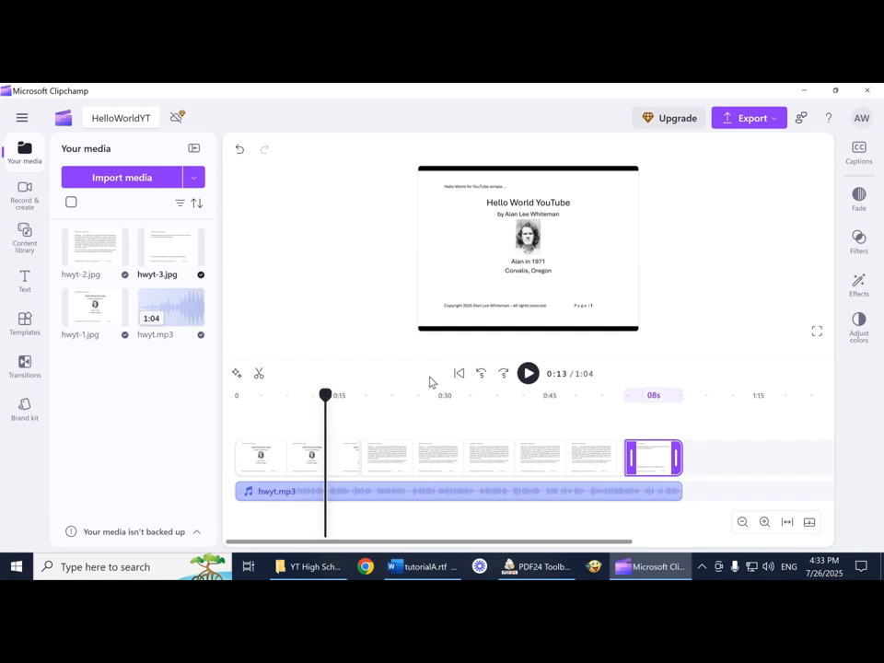
- Review the slide changes against the audio by scrubbing from the start to about 1:03, and minimize the editor
click(458, 373)
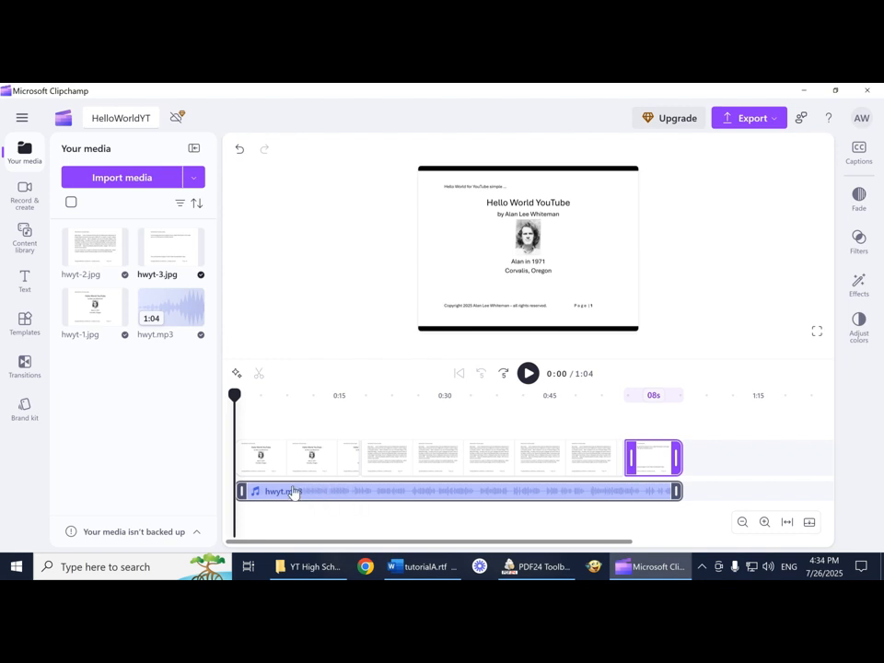
click(264, 458)
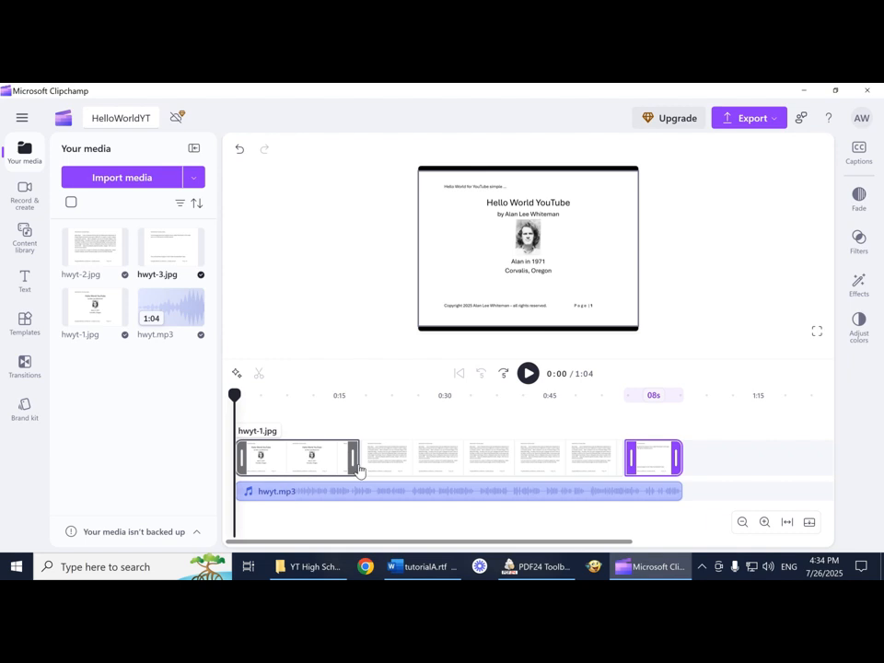
mouse_move(365, 469)
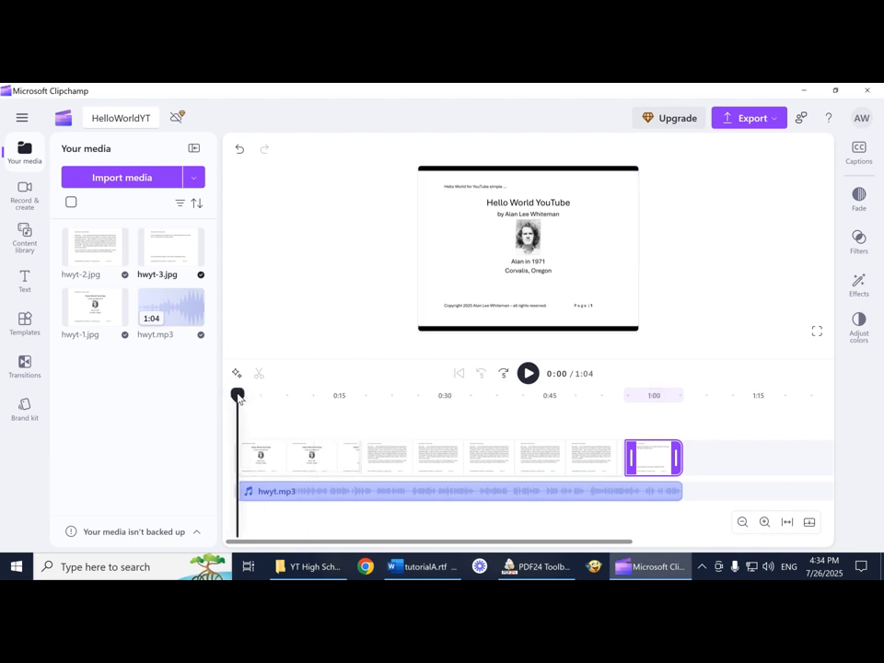
drag(236, 395, 369, 411)
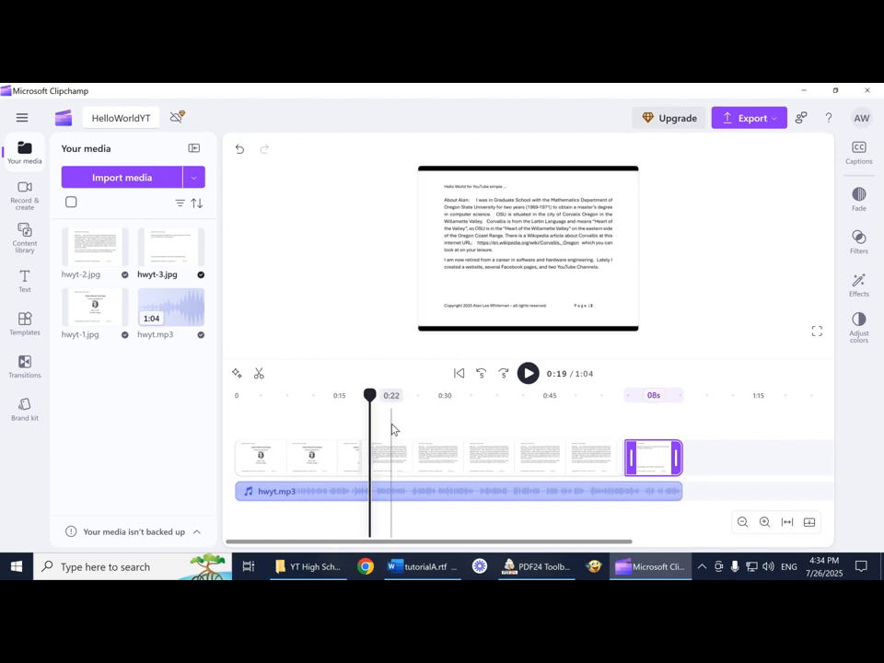
drag(371, 401, 624, 415)
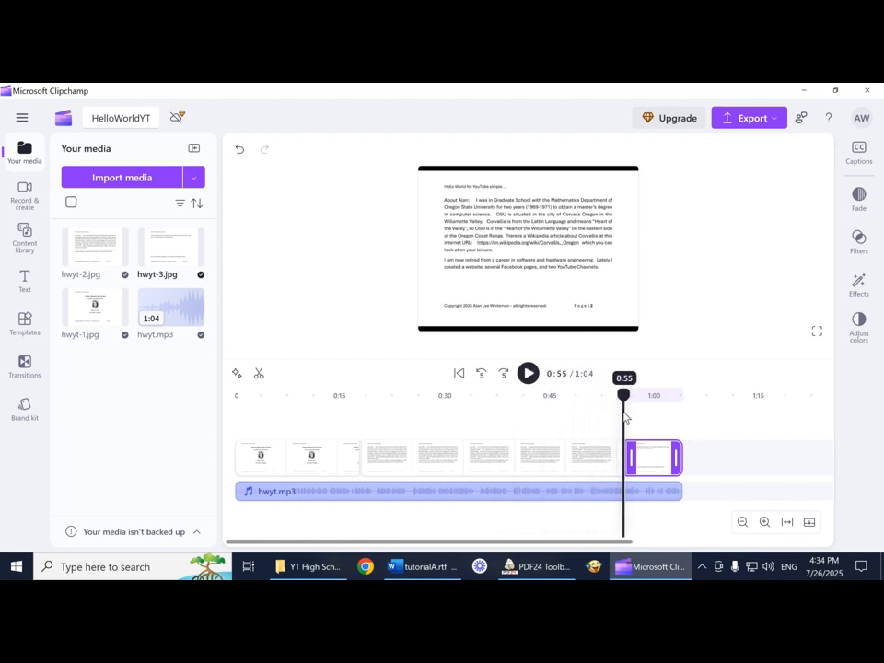
drag(624, 414, 624, 413)
drag(623, 397, 641, 401)
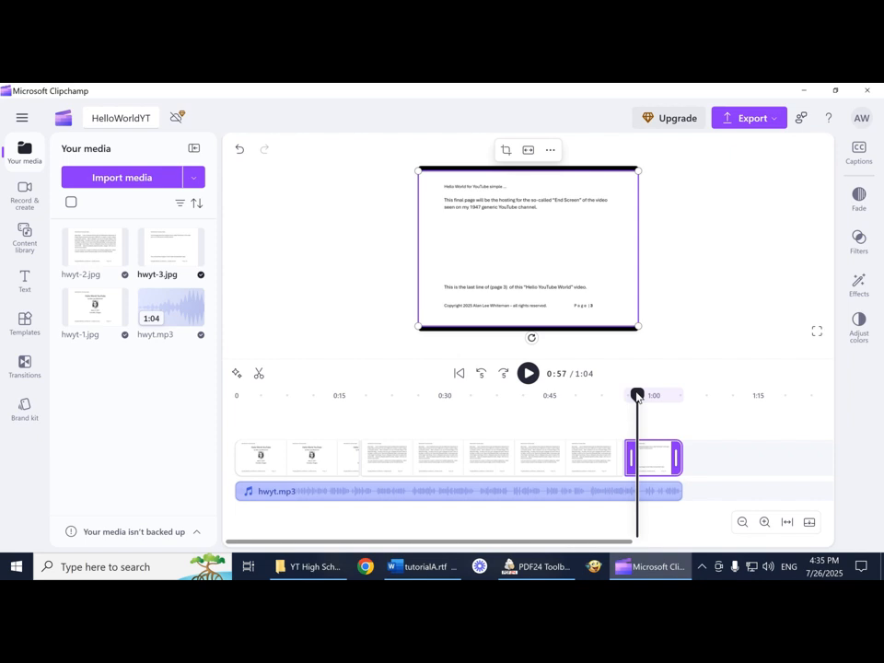
drag(637, 397, 681, 391)
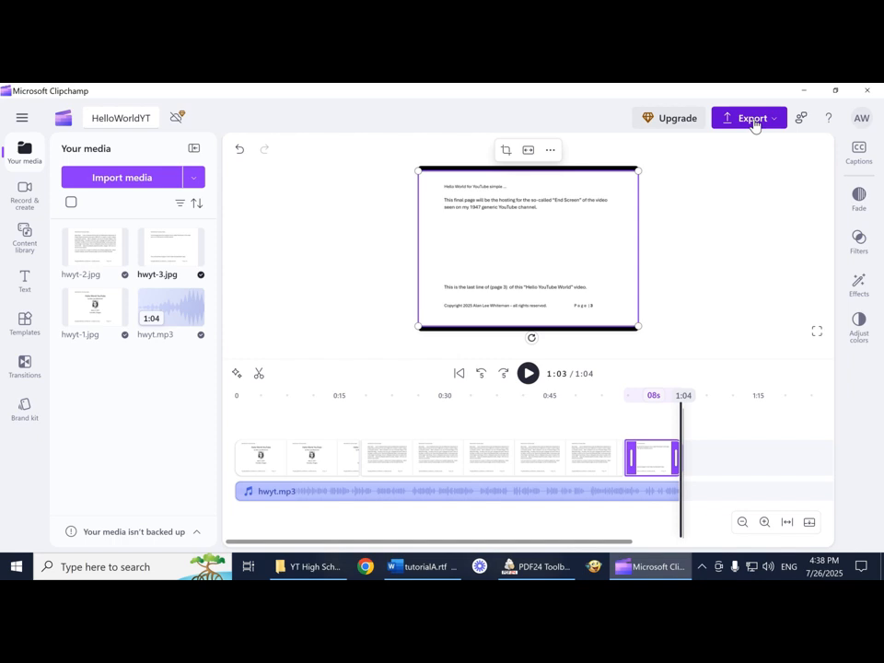
click(419, 470)
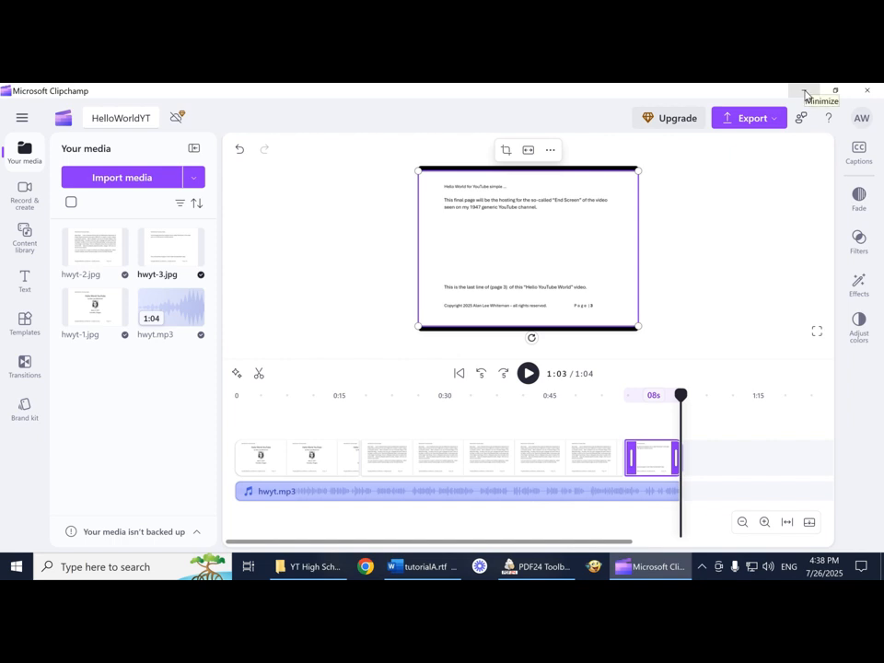
click(805, 92)
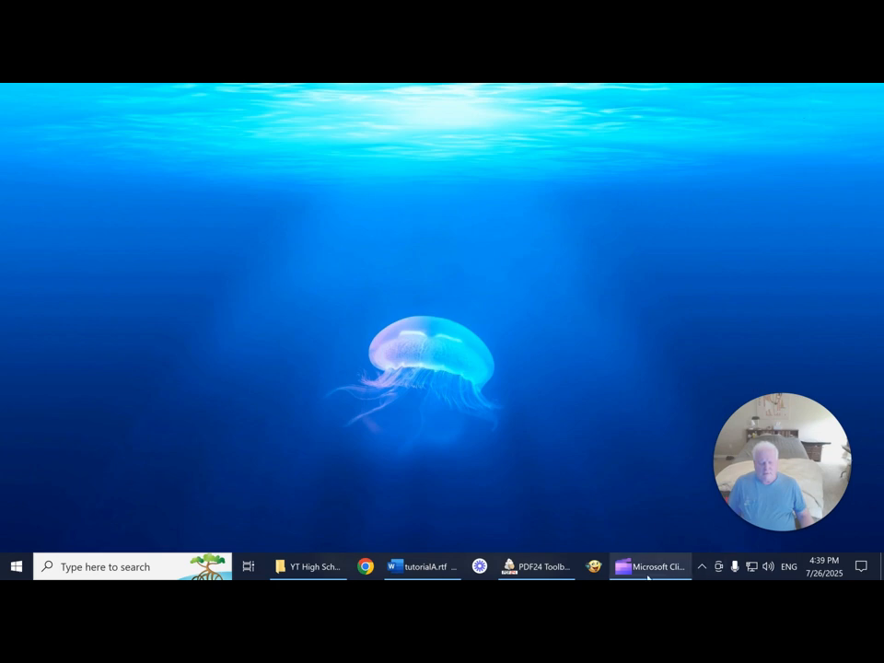
- Return to Clipchamp, check the slide changes by scrubbing from the start to about 0:50, and rewind to the beginning
mouse_move(648, 576)
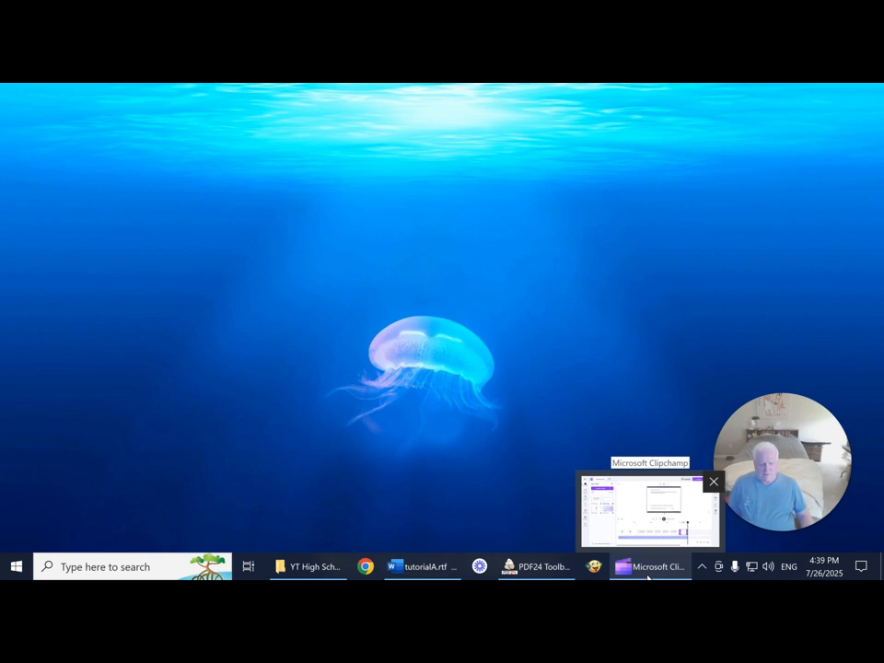
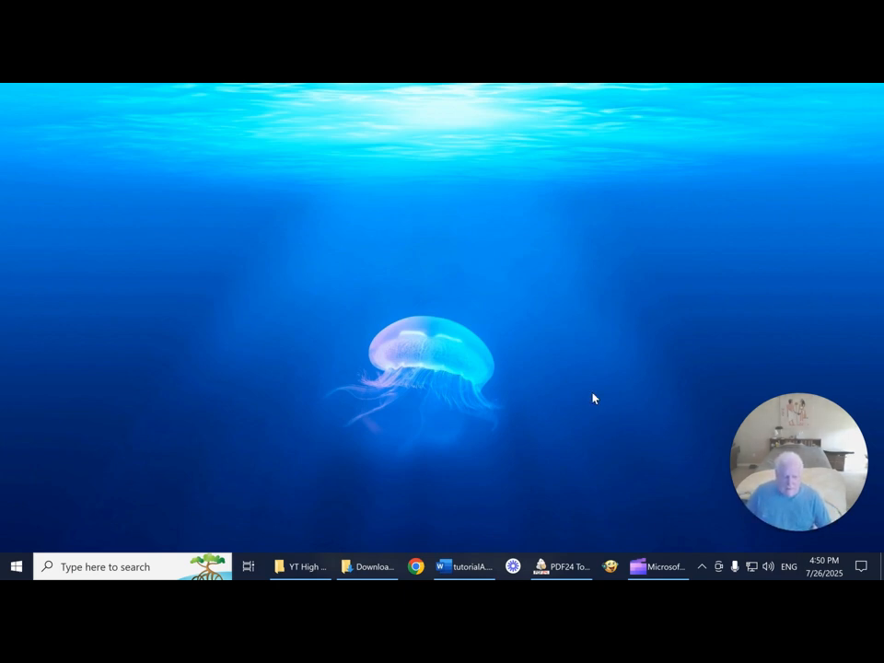
click(656, 571)
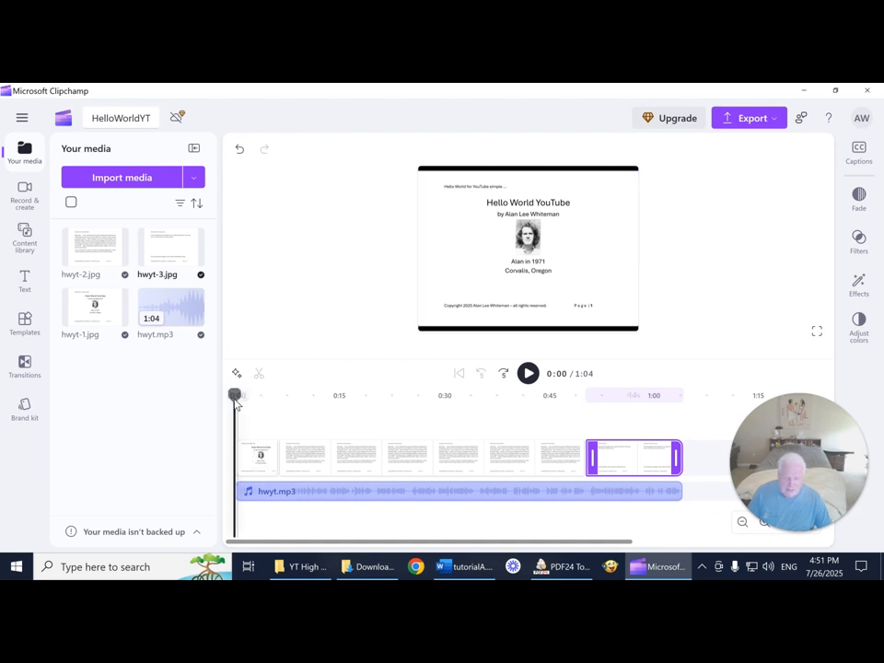
drag(237, 402, 282, 401)
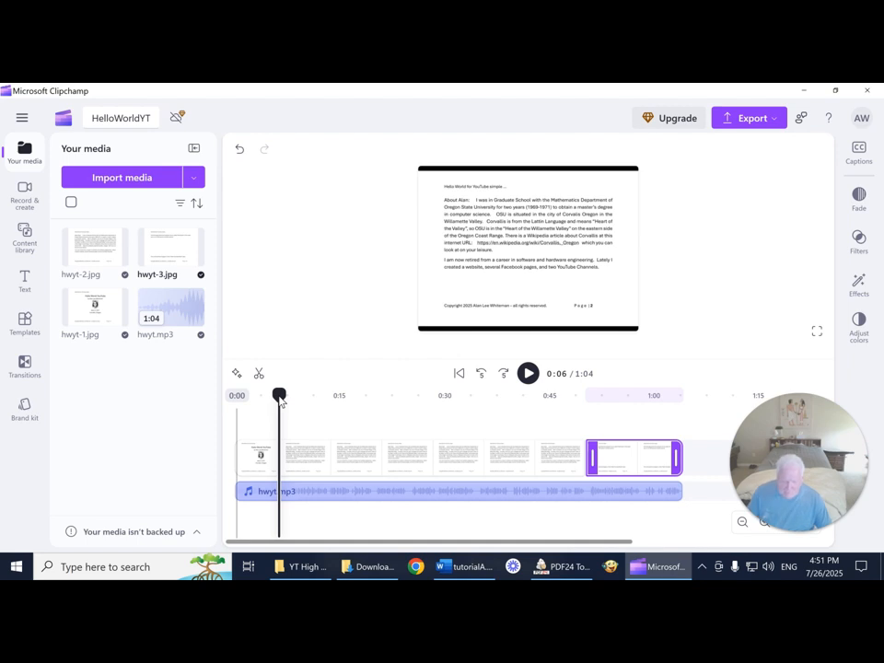
click(310, 455)
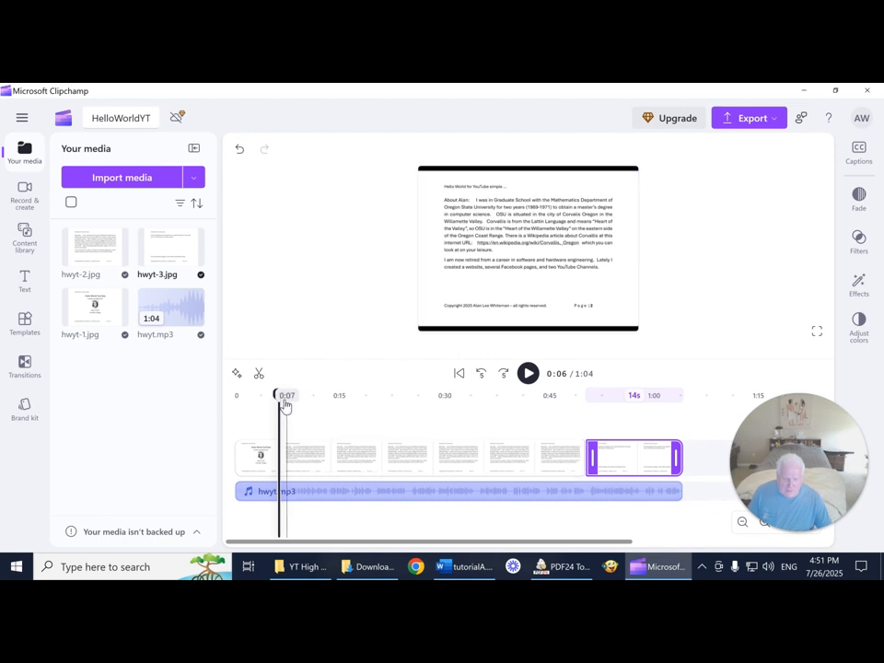
drag(278, 398, 589, 398)
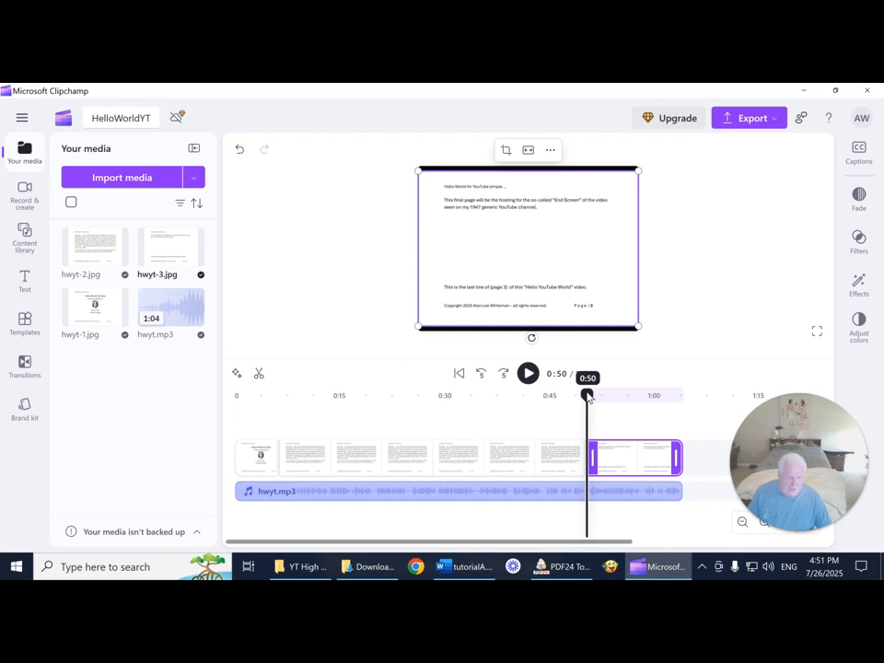
drag(590, 398, 591, 400)
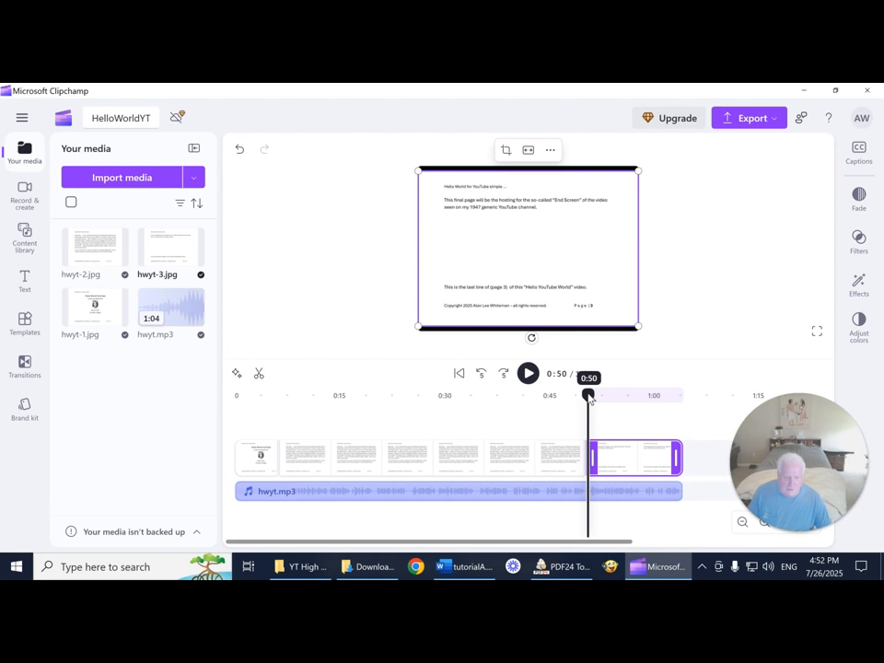
click(459, 374)
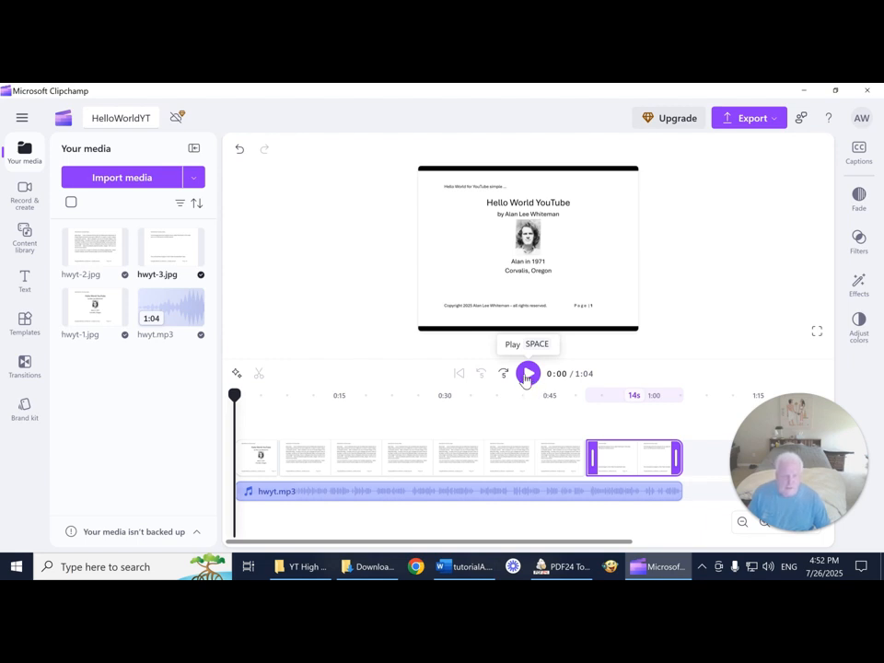
- Export the HelloWorldYT video at 720p quality
click(752, 118)
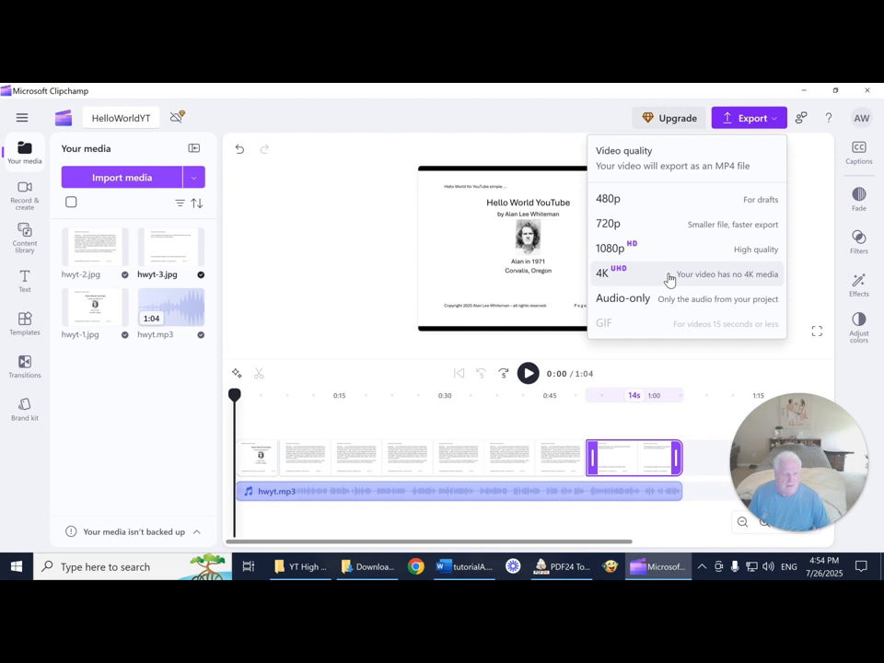
click(615, 226)
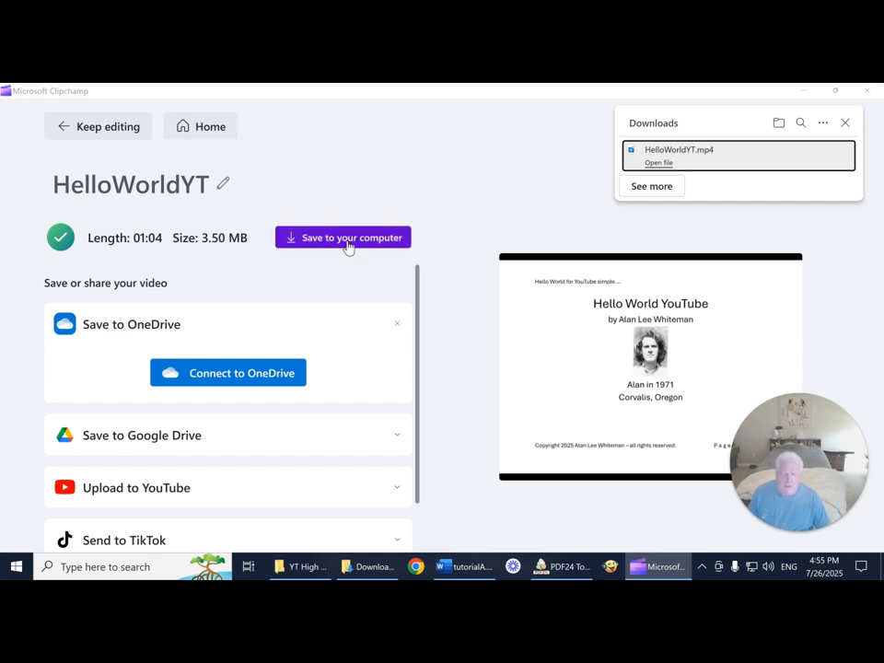
- Dismiss the OneDrive saving option and the finished download notice, and close Clipchamp
click(398, 327)
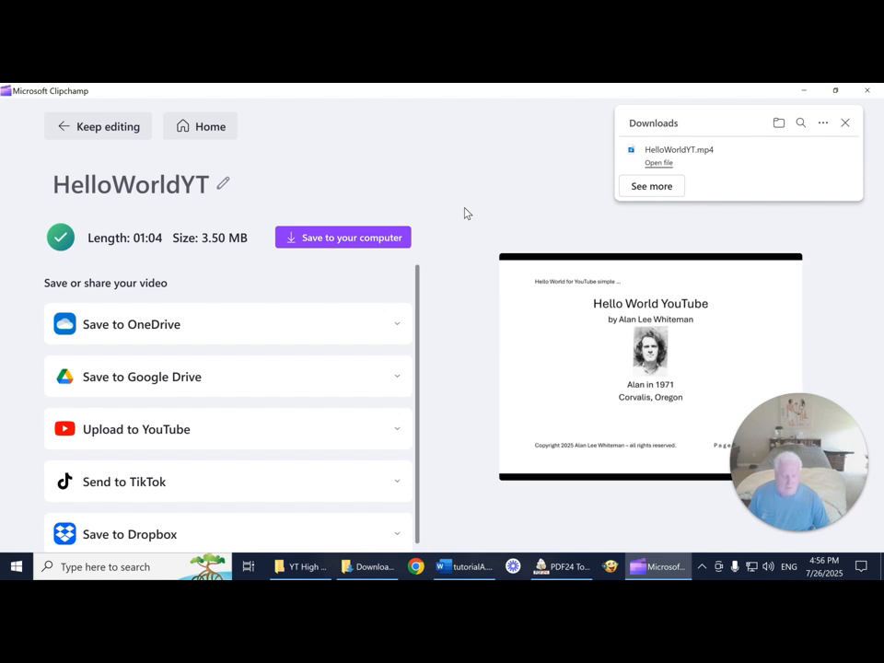
click(867, 94)
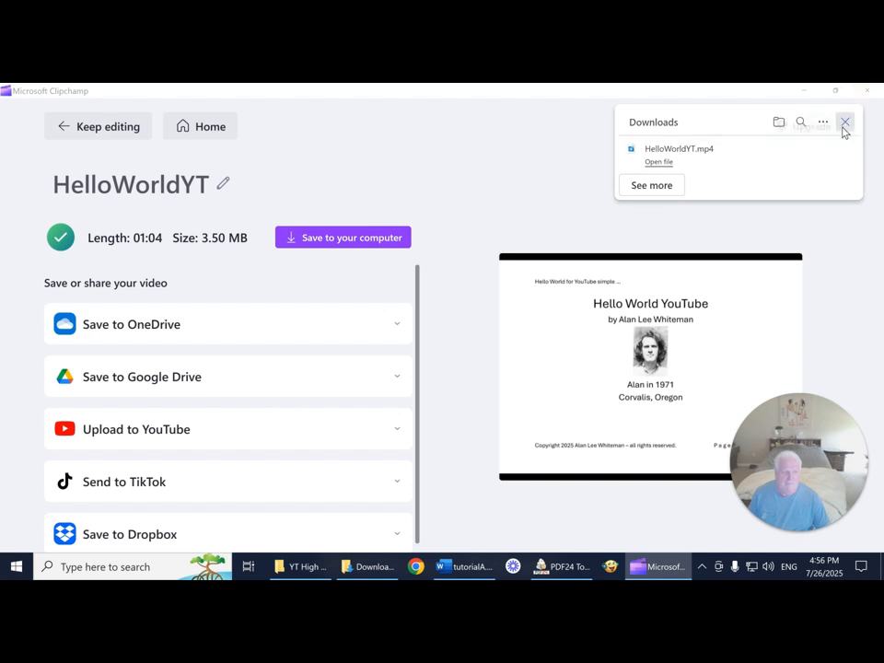
click(844, 124)
click(866, 91)
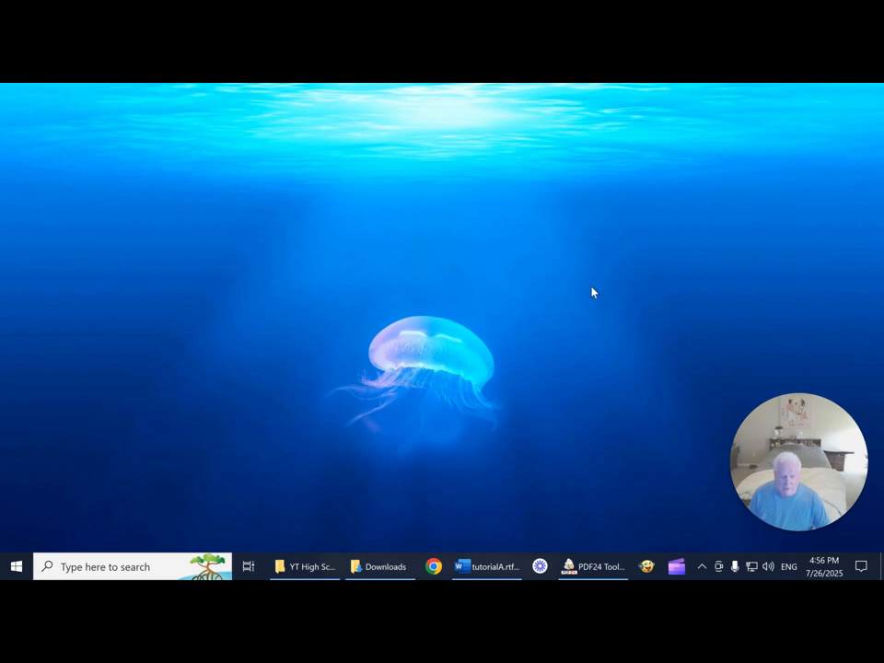
- Open the Downloads folder and cut HelloWorldYT.mp4 for moving
mouse_move(365, 566)
click(355, 543)
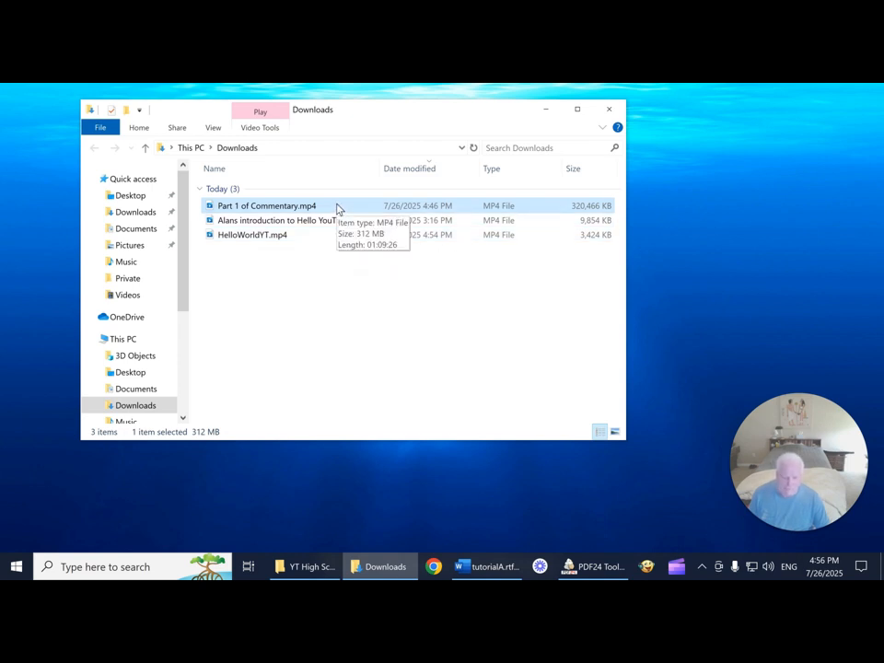
click(265, 236)
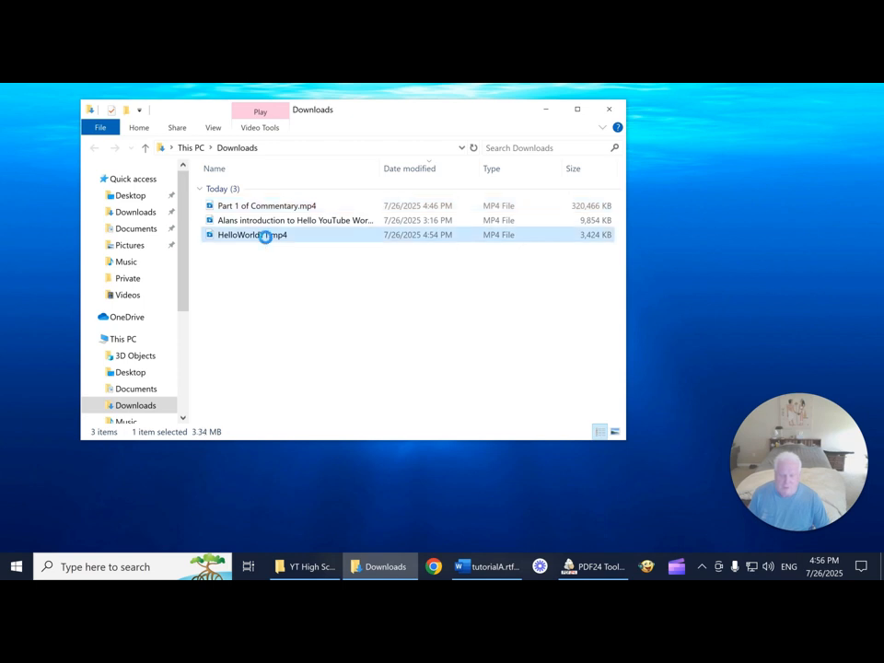
right_click(265, 237)
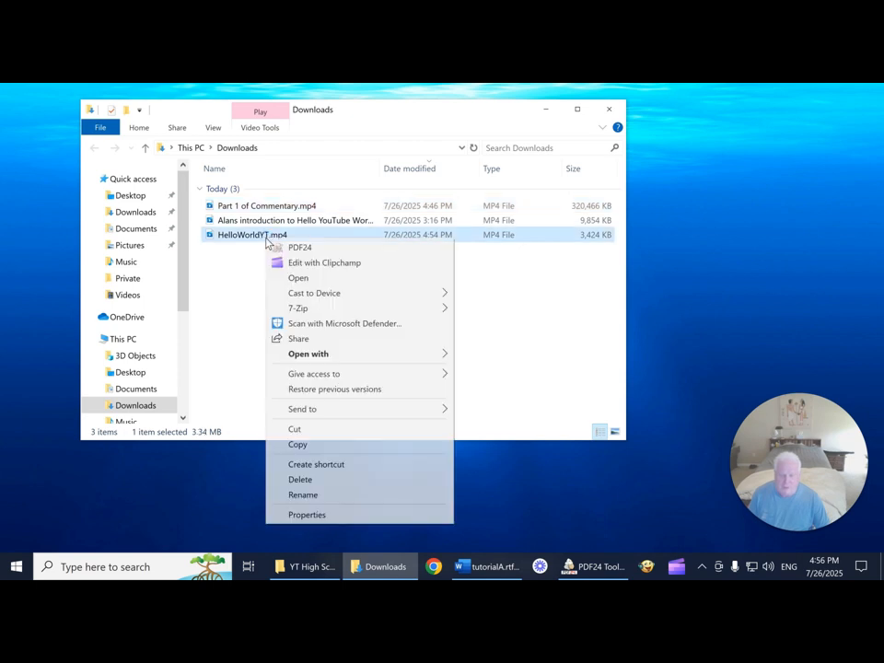
click(294, 430)
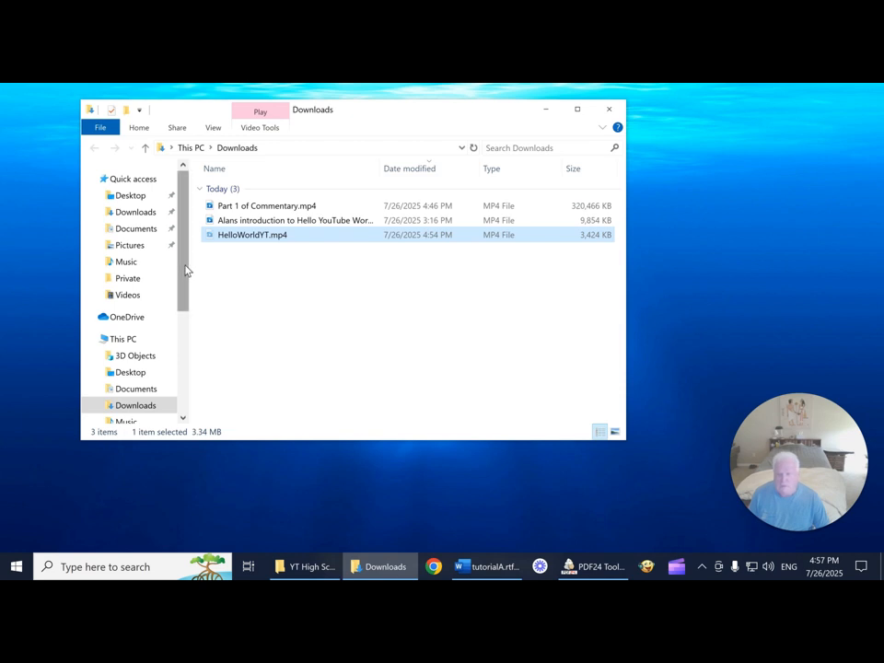
- Paste HelloWorldYT.mp4 into the YT High School folder on the My Book drive, under youtube and Stories of Atlantis
drag(184, 269, 185, 379)
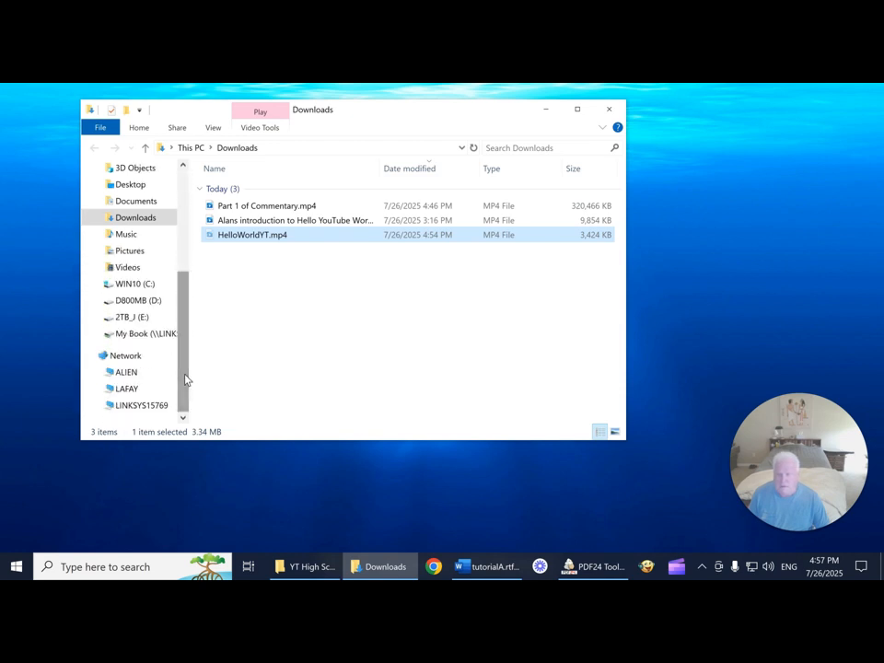
click(98, 334)
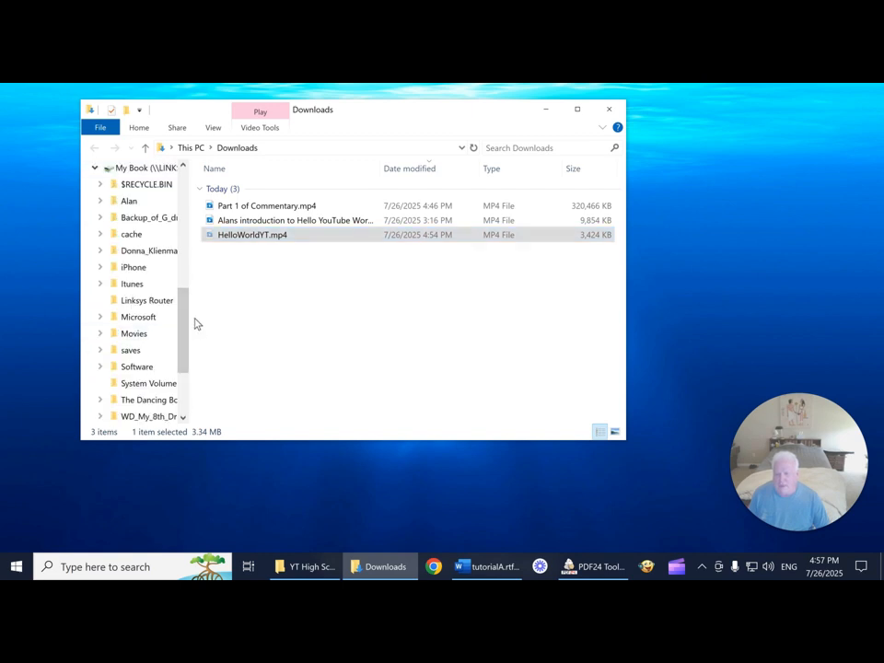
drag(183, 309, 182, 376)
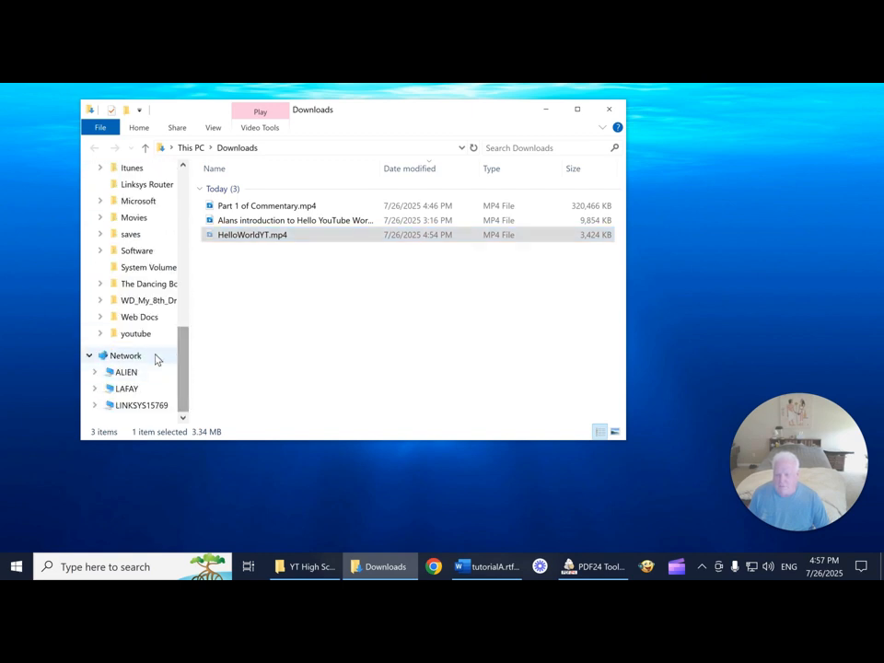
click(103, 335)
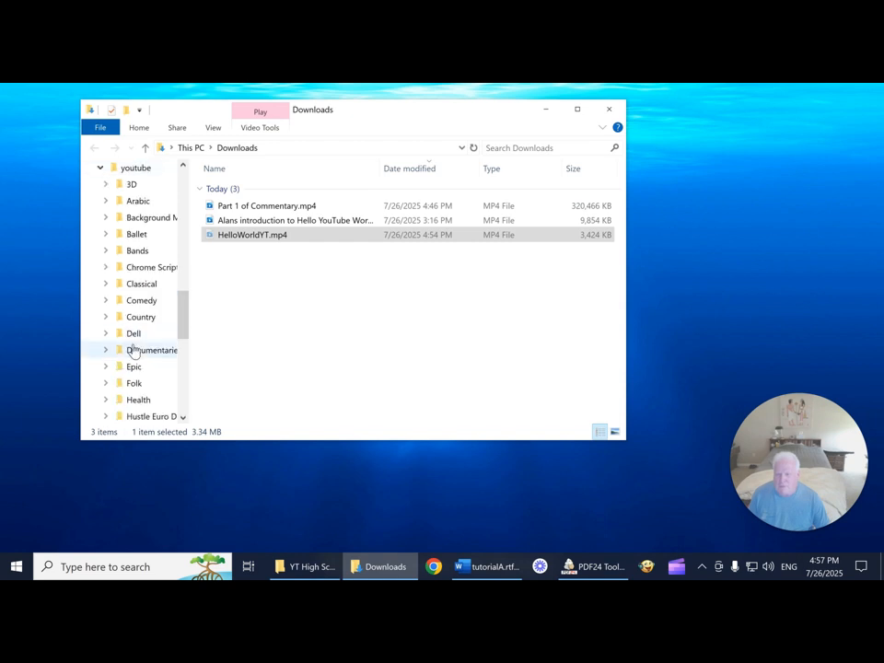
drag(183, 311, 182, 375)
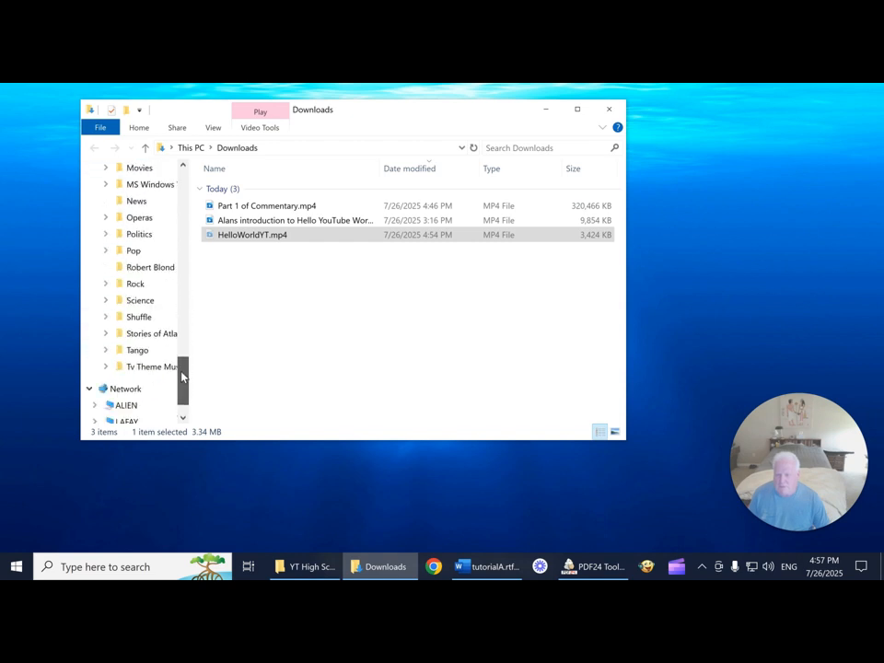
click(108, 333)
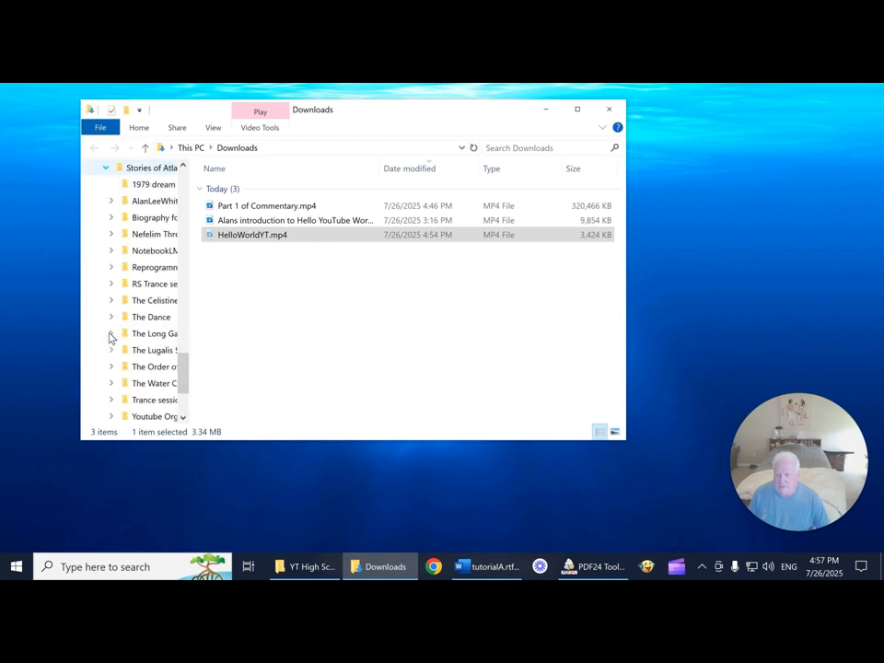
click(113, 200)
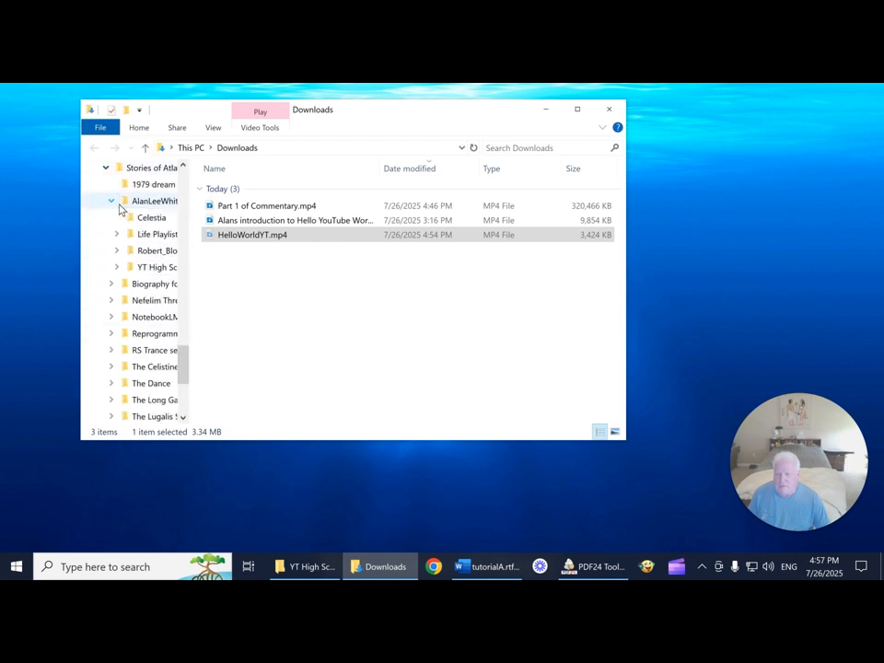
click(148, 268)
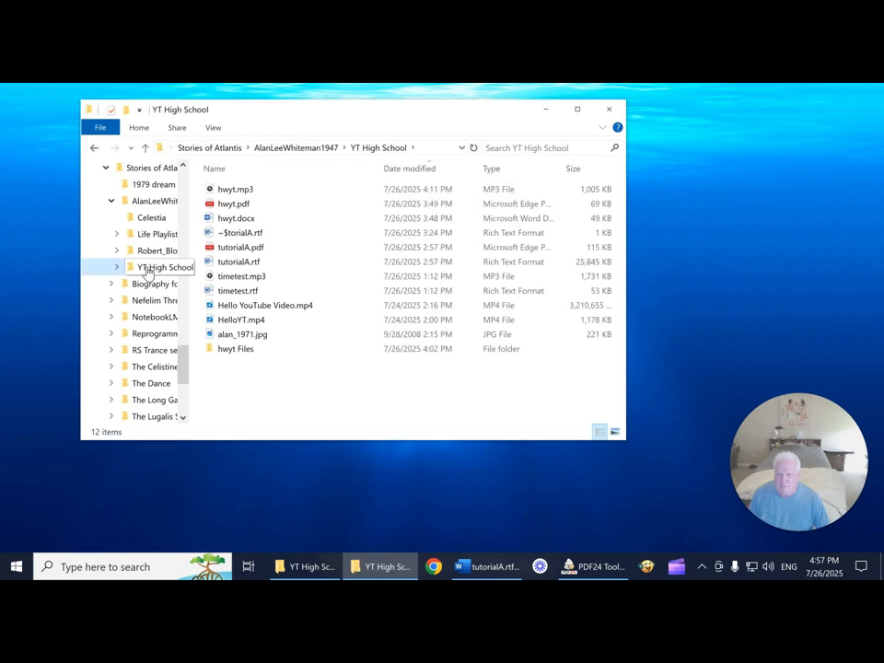
right_click(237, 391)
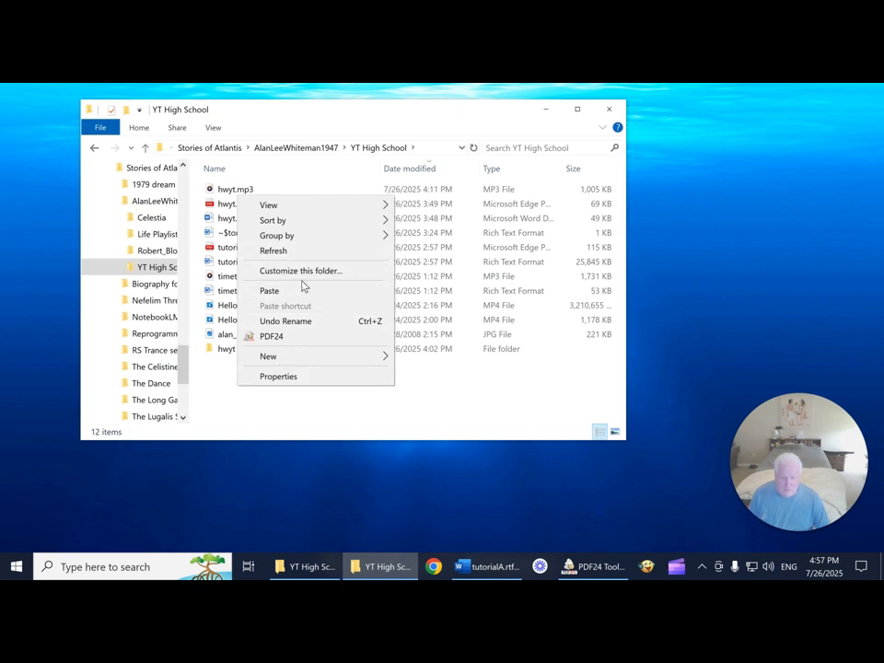
click(272, 296)
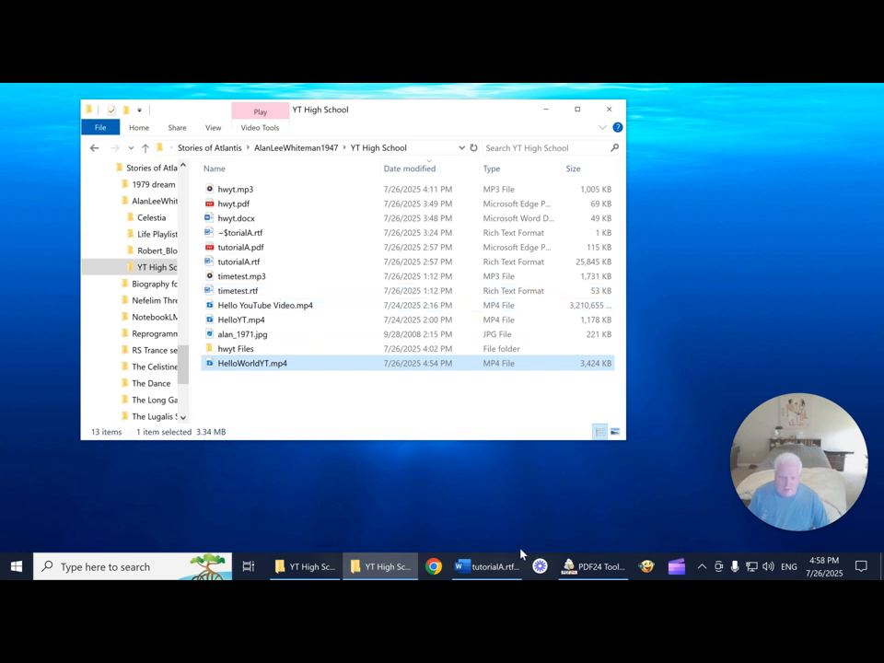
- Review the six-item process list on page 4 of tutorialA.rtf in Word, and minimize the document
click(496, 566)
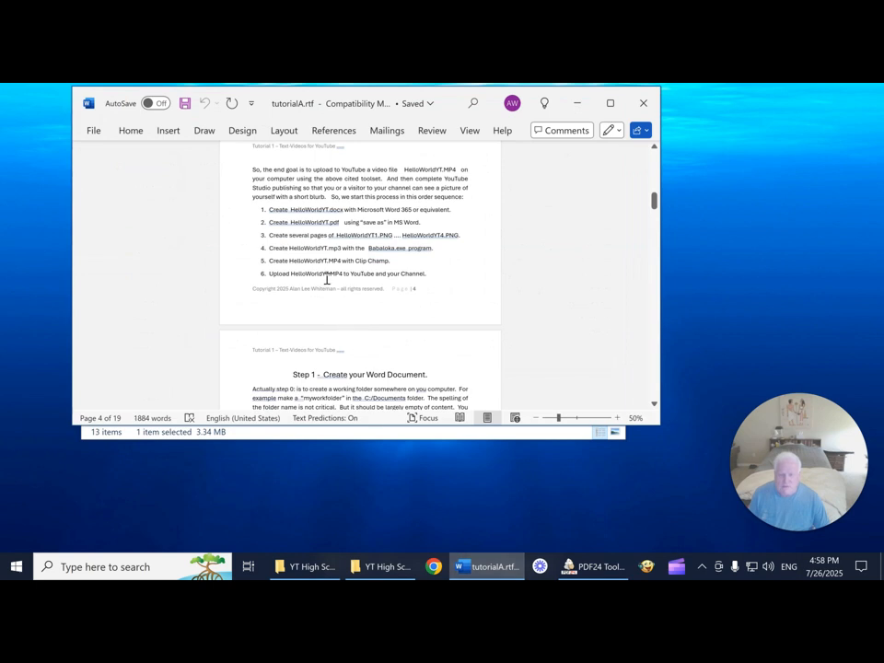
click(313, 223)
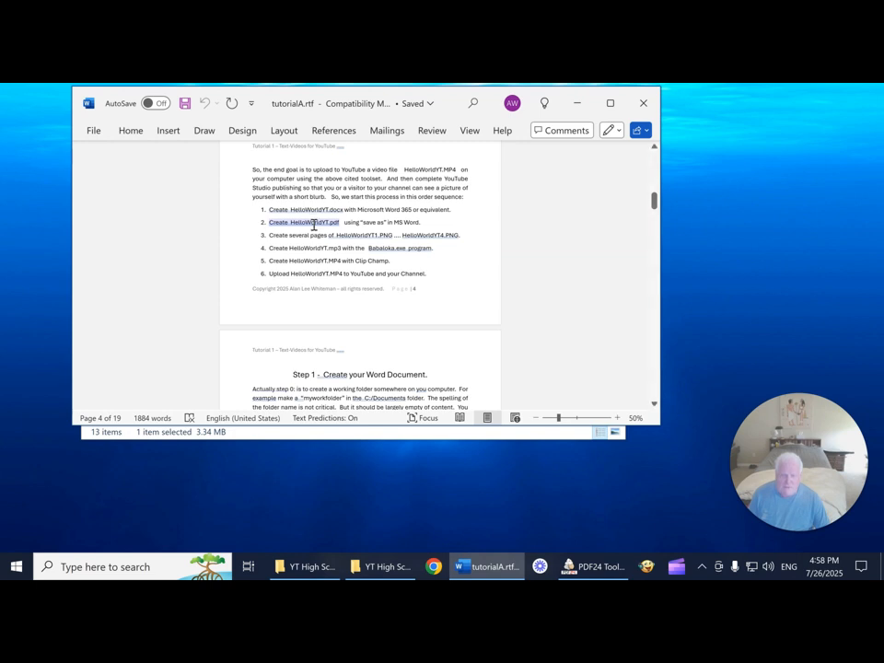
click(317, 237)
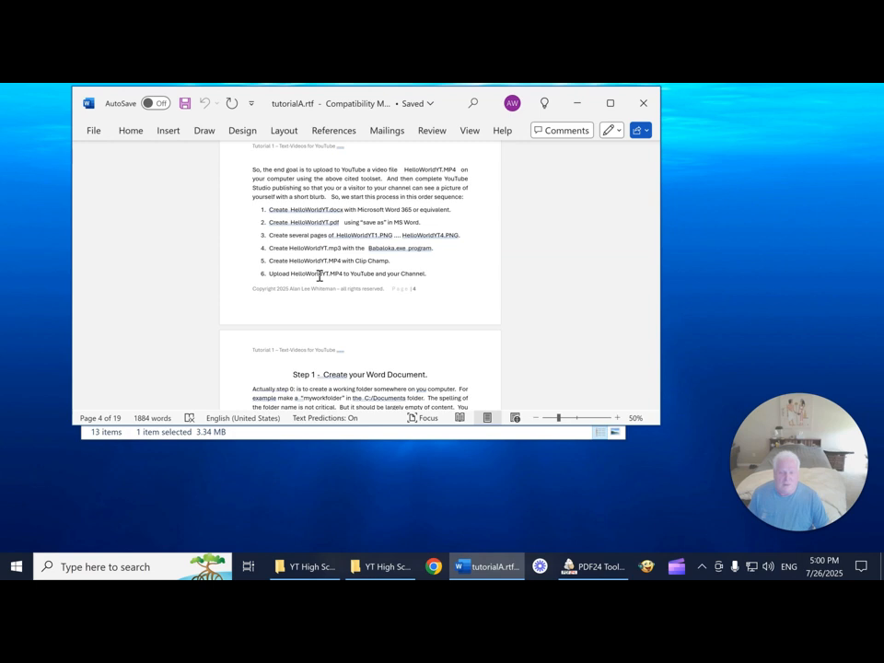
click(577, 108)
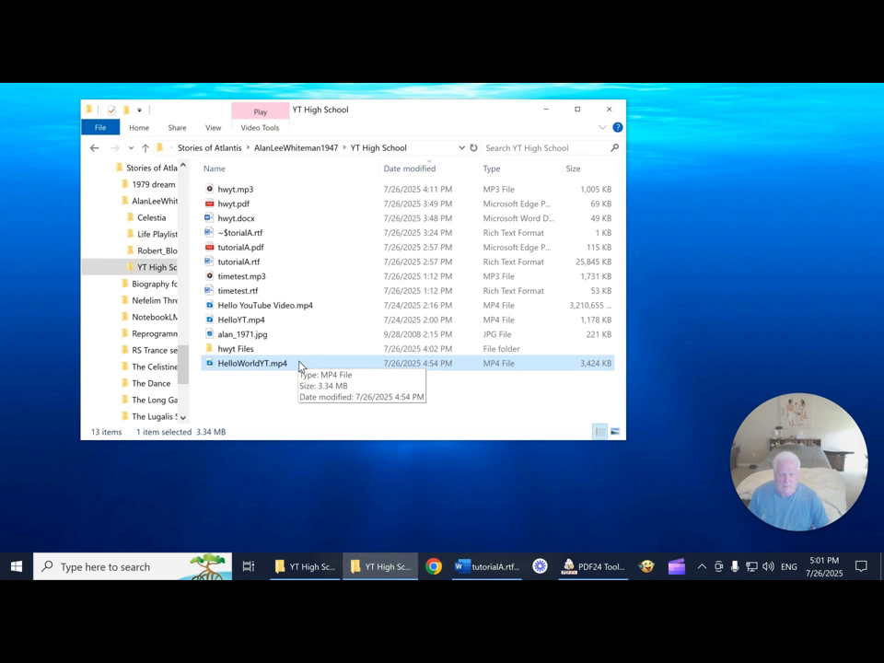
- Copy HelloWorldYT.mp4 from YT High School into the Documents folder, and close the YT High School window
right_click(237, 368)
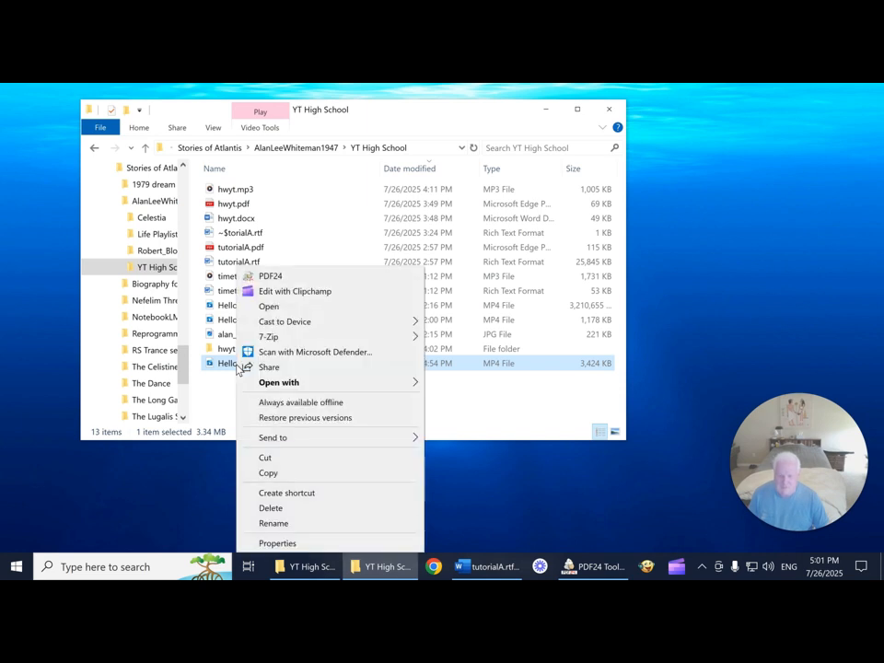
click(268, 473)
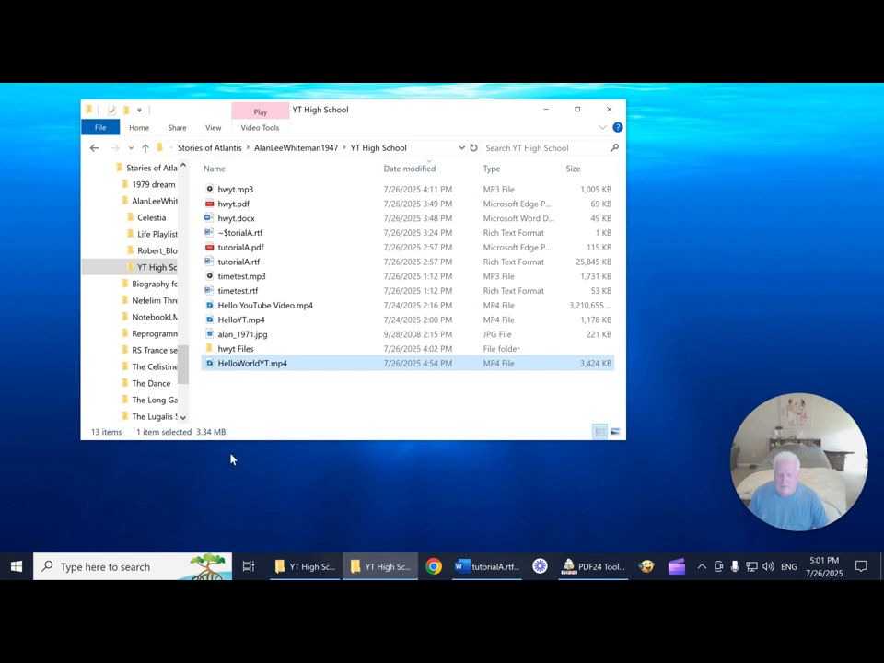
click(293, 564)
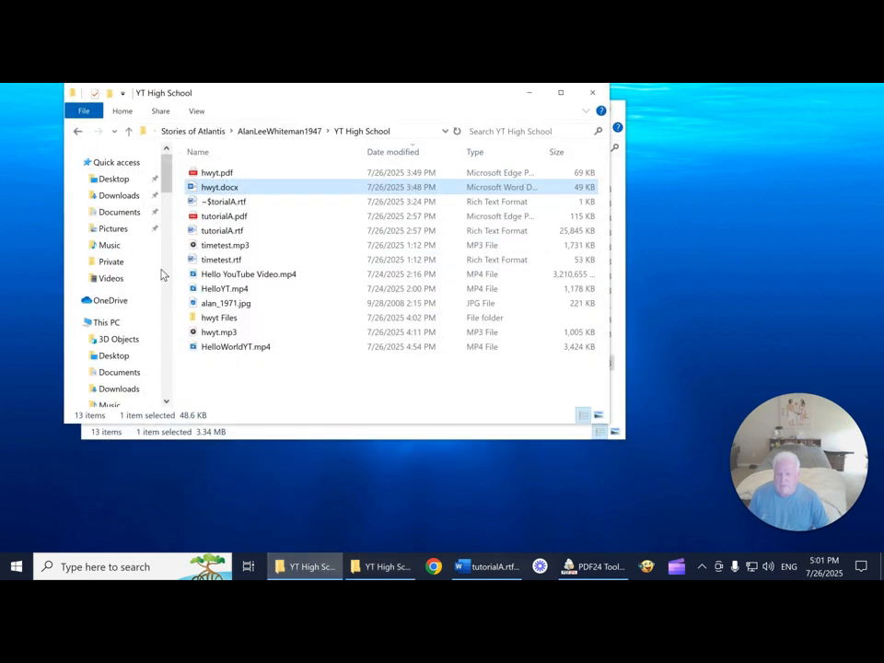
click(128, 214)
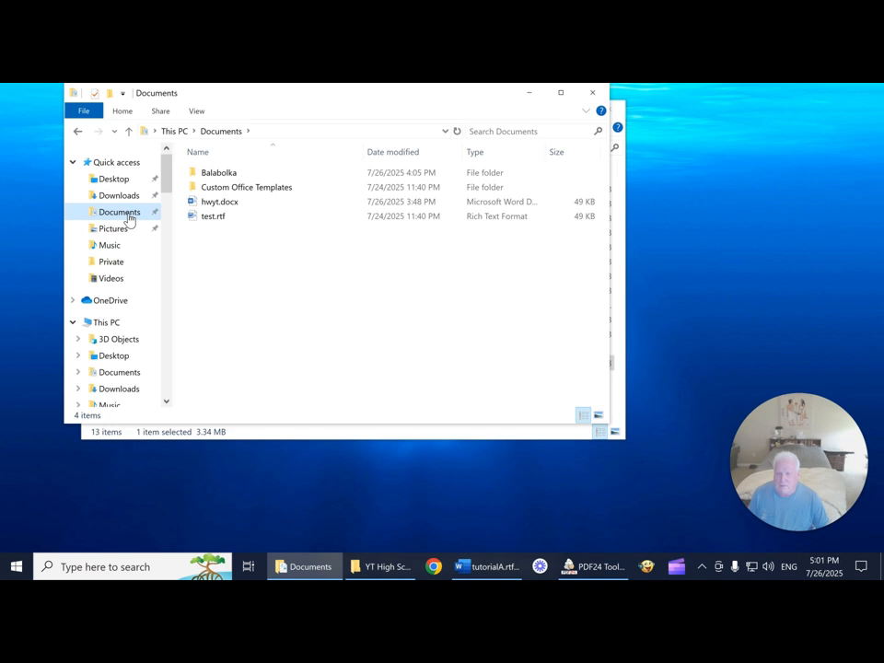
right_click(214, 249)
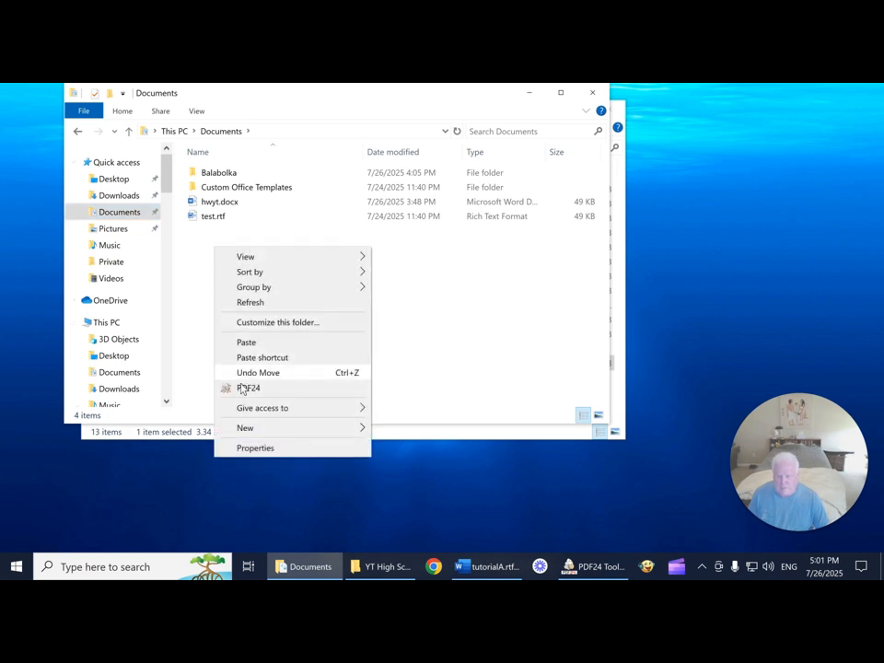
click(245, 343)
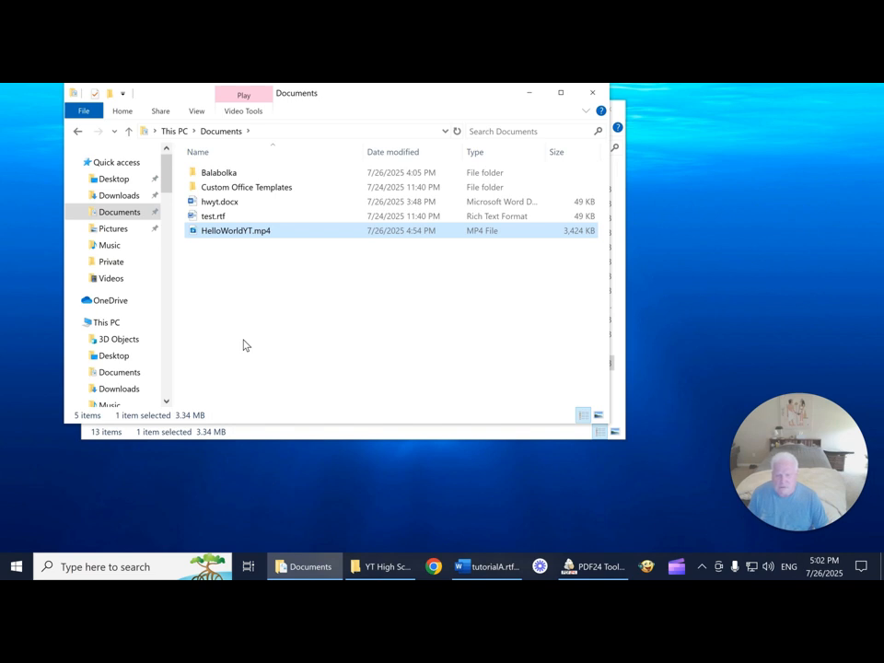
click(270, 432)
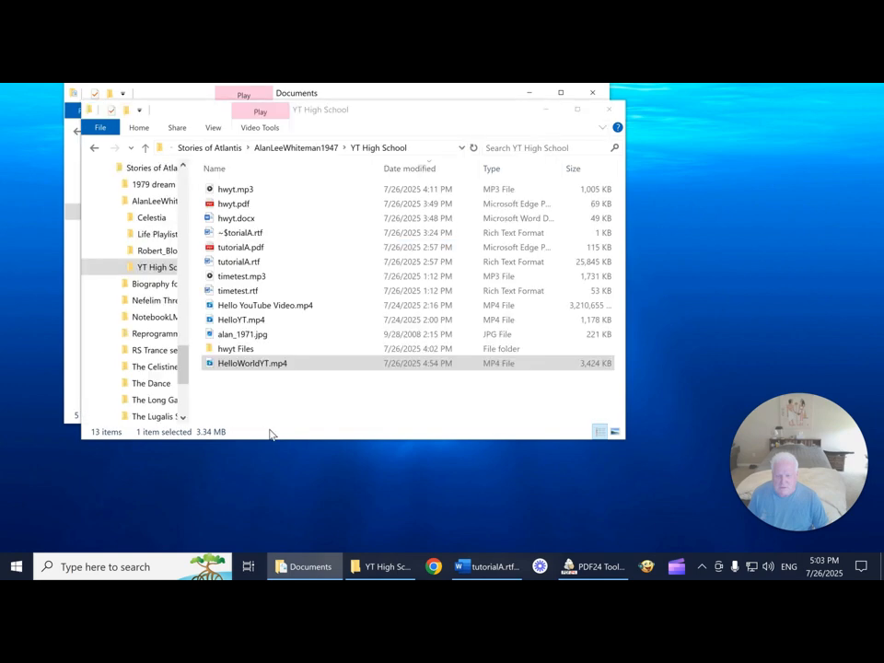
click(610, 112)
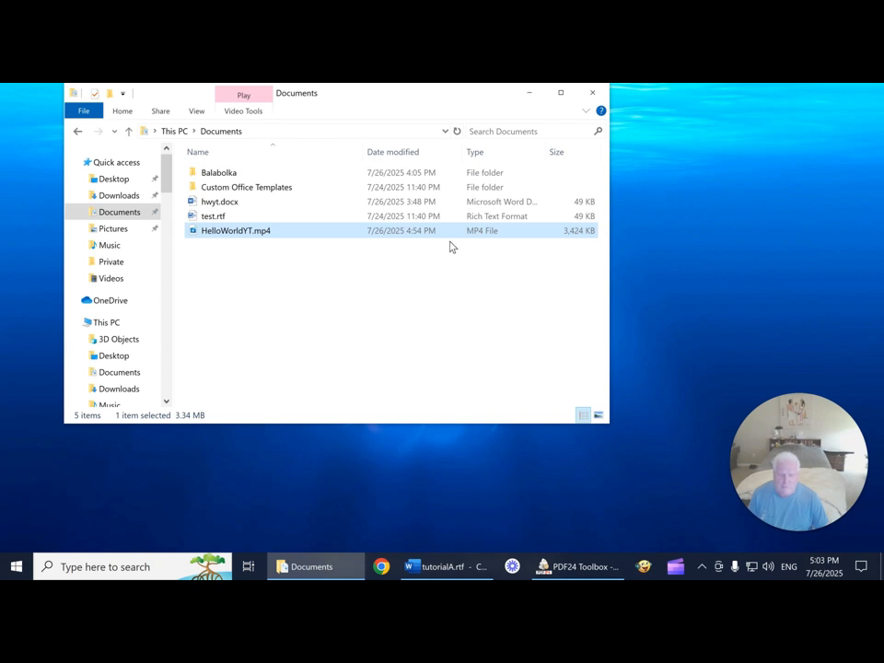
- Switch to Chrome, search Google for "youtube" and open the YouTube site
mouse_move(232, 240)
click(382, 567)
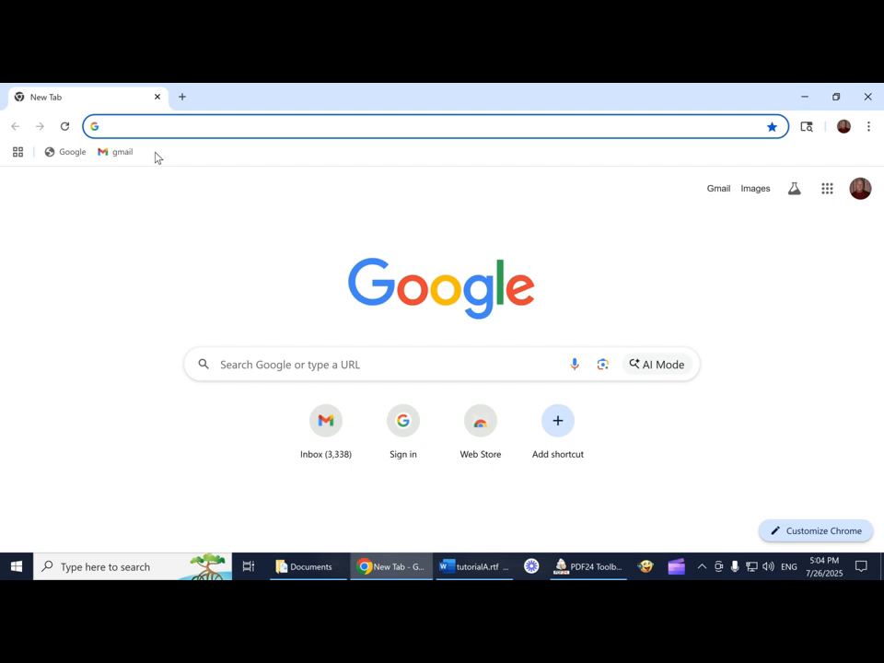
text(youtube)
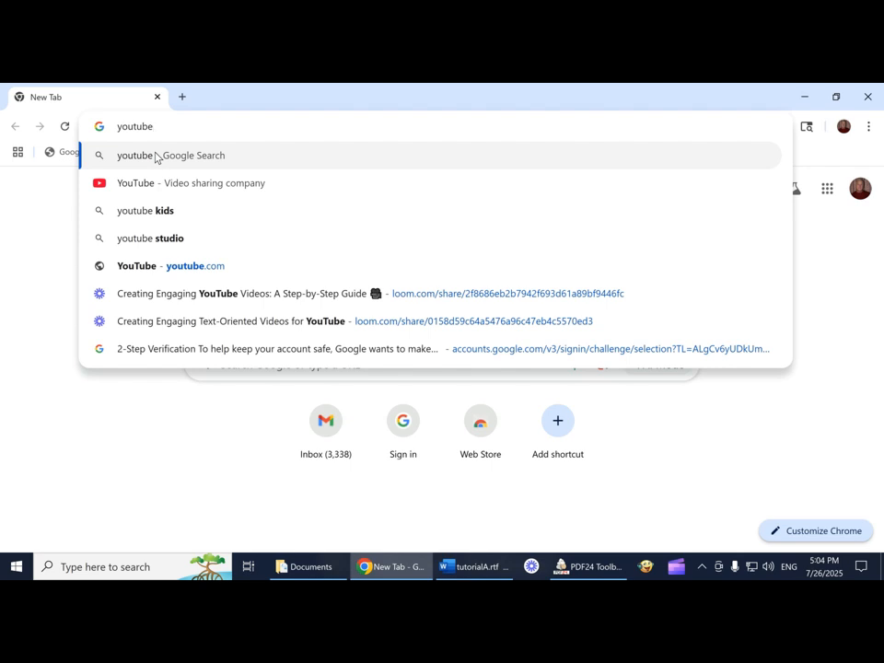
key(Return)
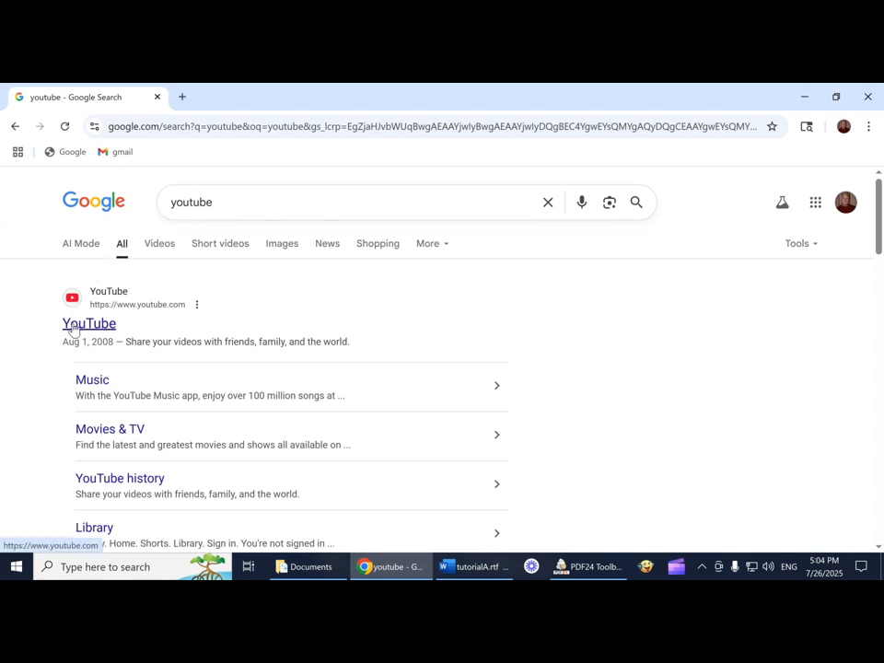
click(74, 326)
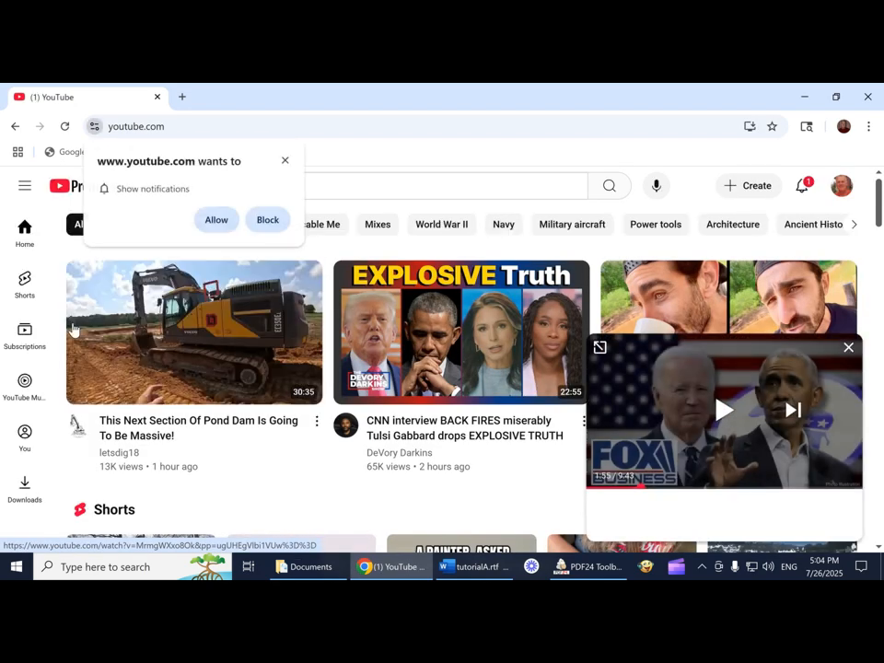
- Close the YouTube miniplayer and allow the site to show notifications
click(849, 348)
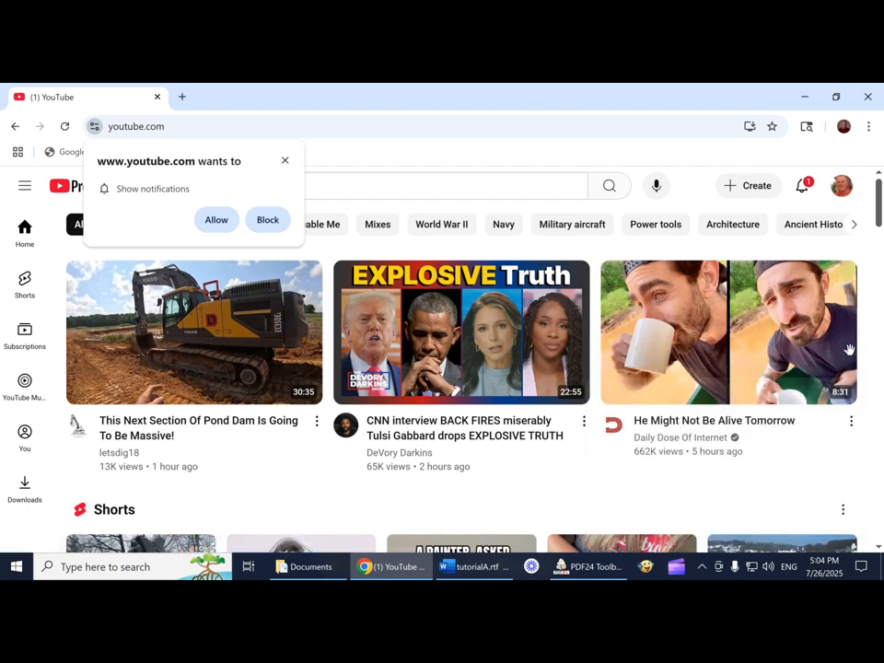
click(215, 222)
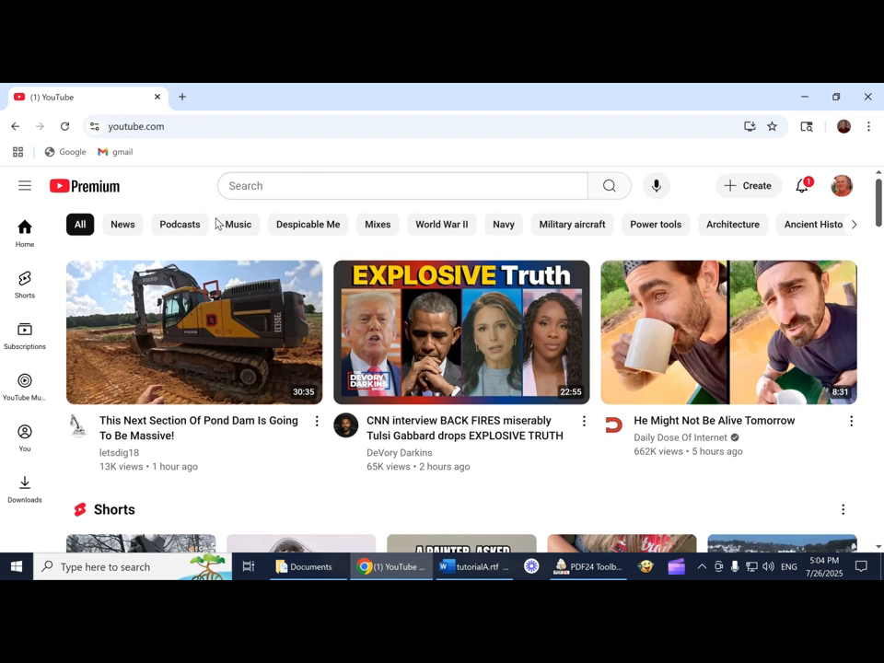
- Reduce the browser zoom of the YouTube home page by four levels and collapse the expanded navigation guide
mouse_move(536, 445)
key(ctrl+minus)
key(ctrl+minus)
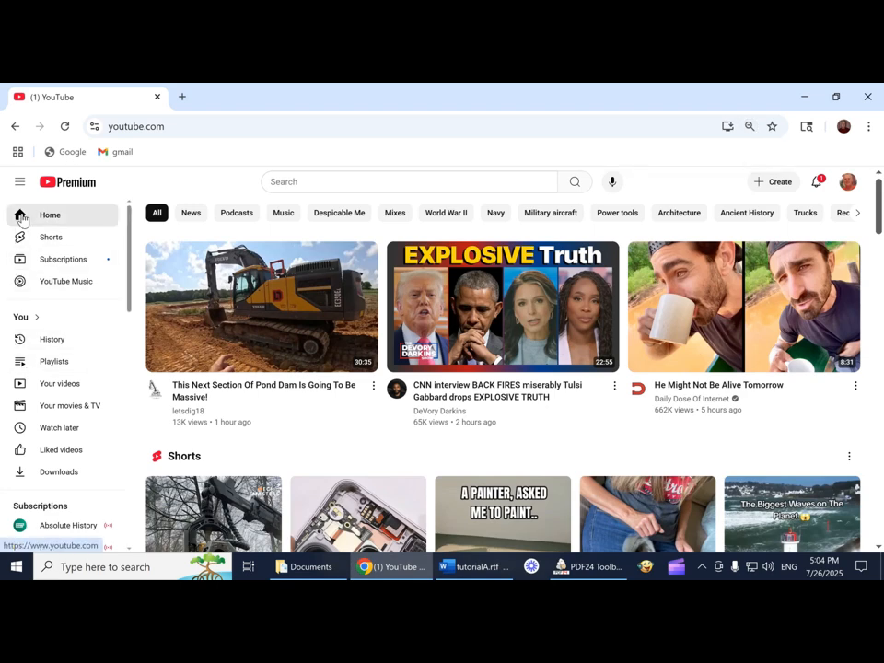
click(19, 181)
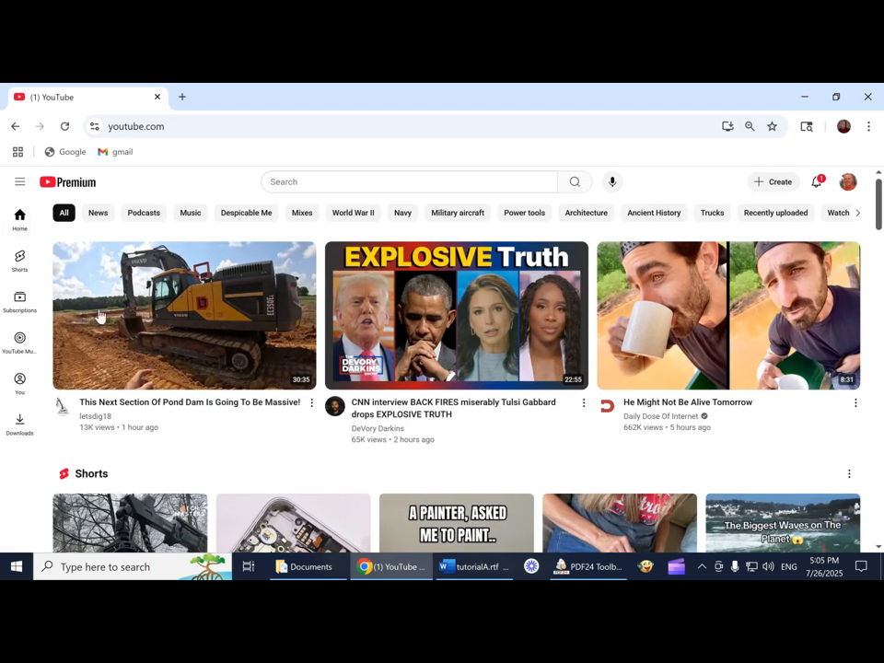
mouse_move(183, 394)
key(ctrl+minus)
key(ctrl+minus)
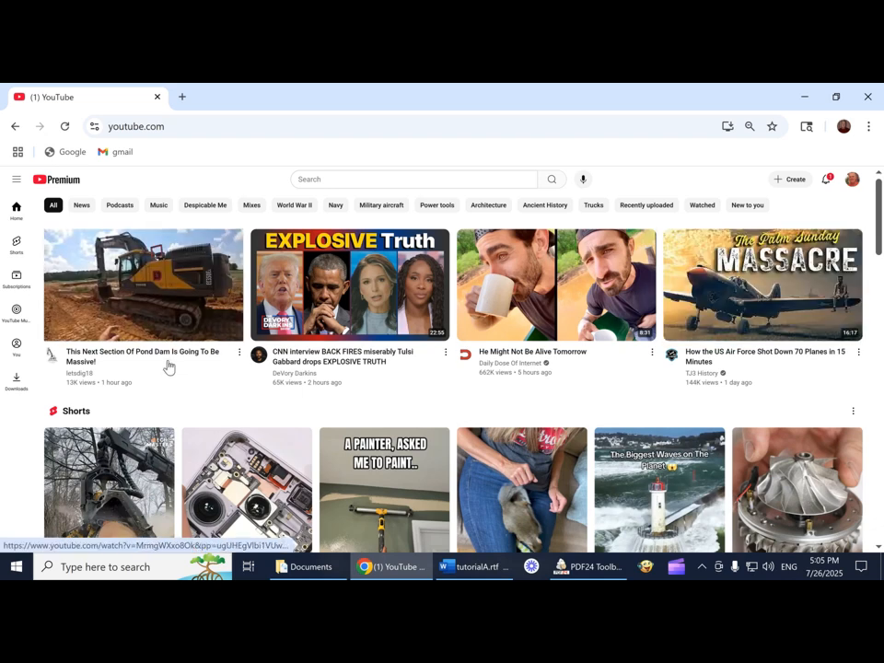
scroll(162, 372, down, 2)
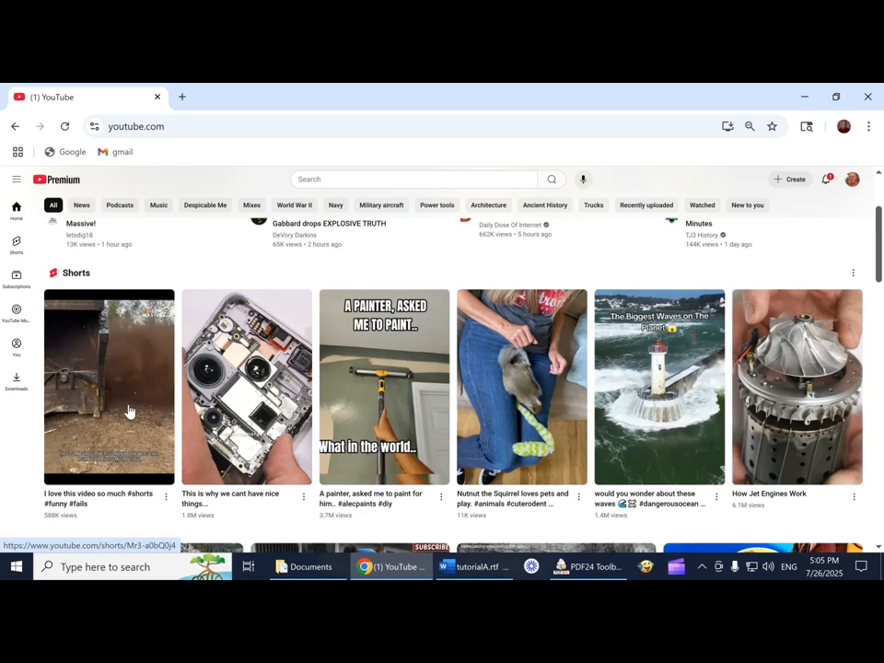
scroll(129, 407, up, 3)
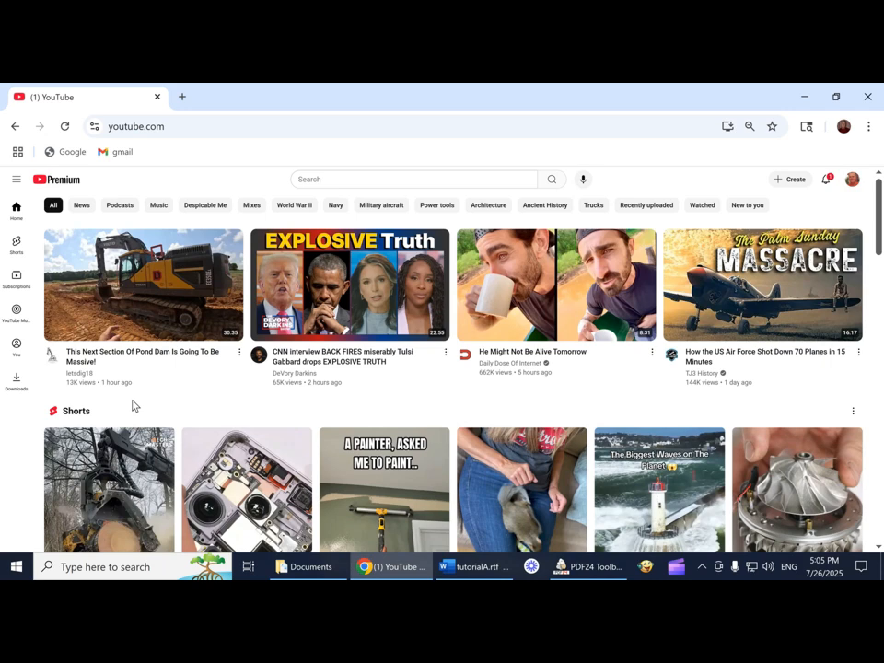
scroll(132, 406, down, 2)
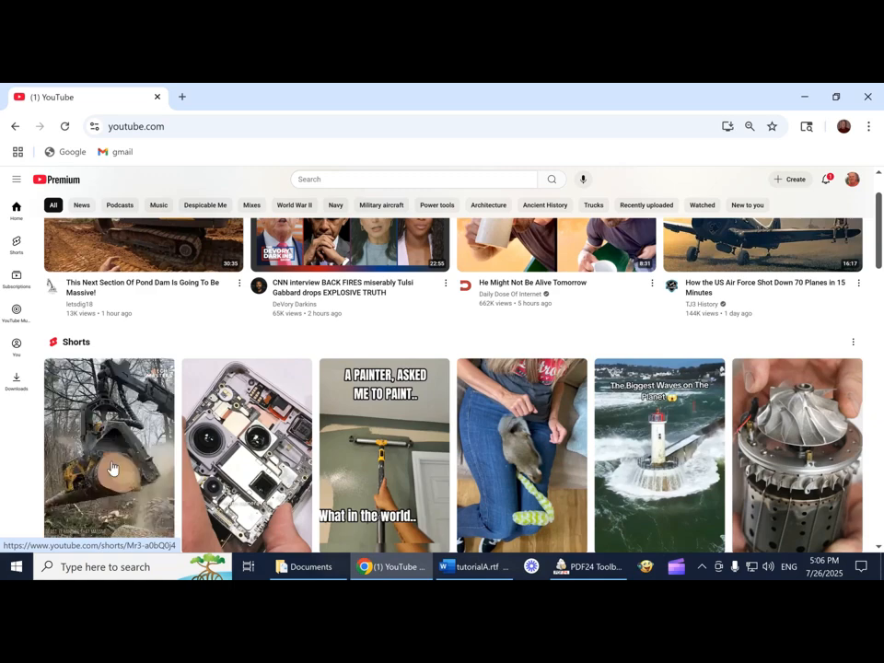
scroll(112, 469, up, 1)
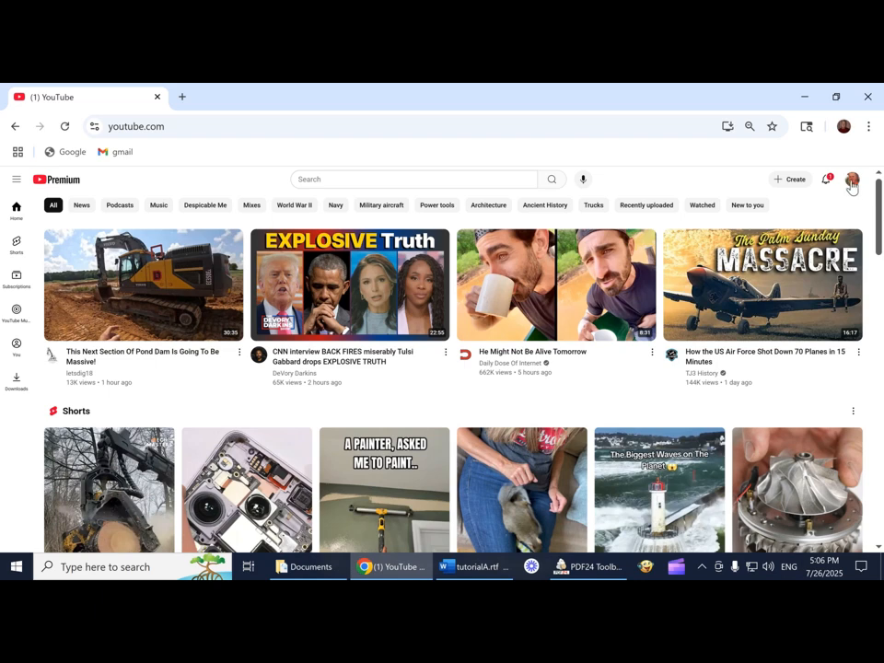
- Switch YouTube from the Stories of Atlantis channel to the other channel listed under the same account
click(852, 182)
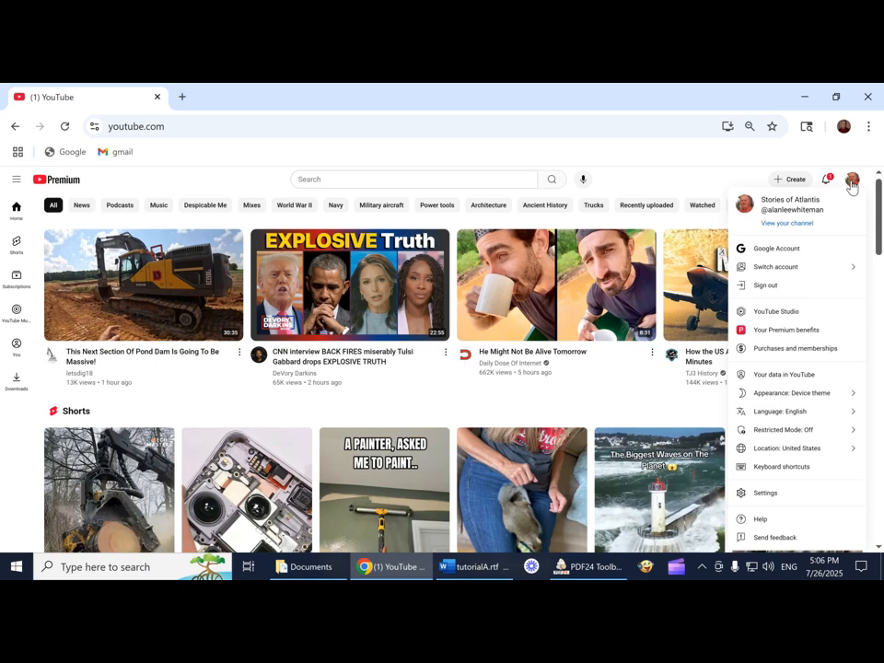
click(775, 268)
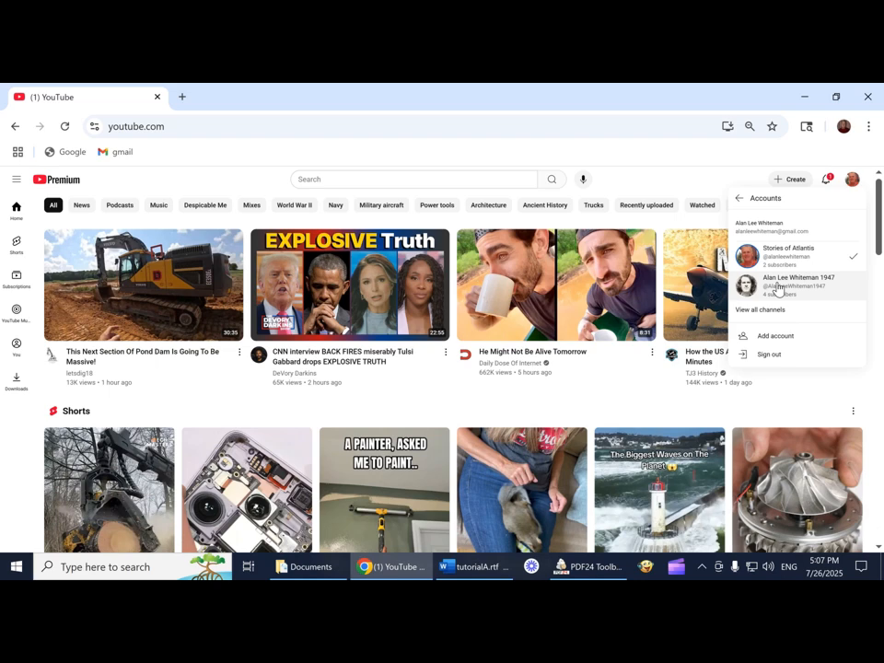
click(778, 287)
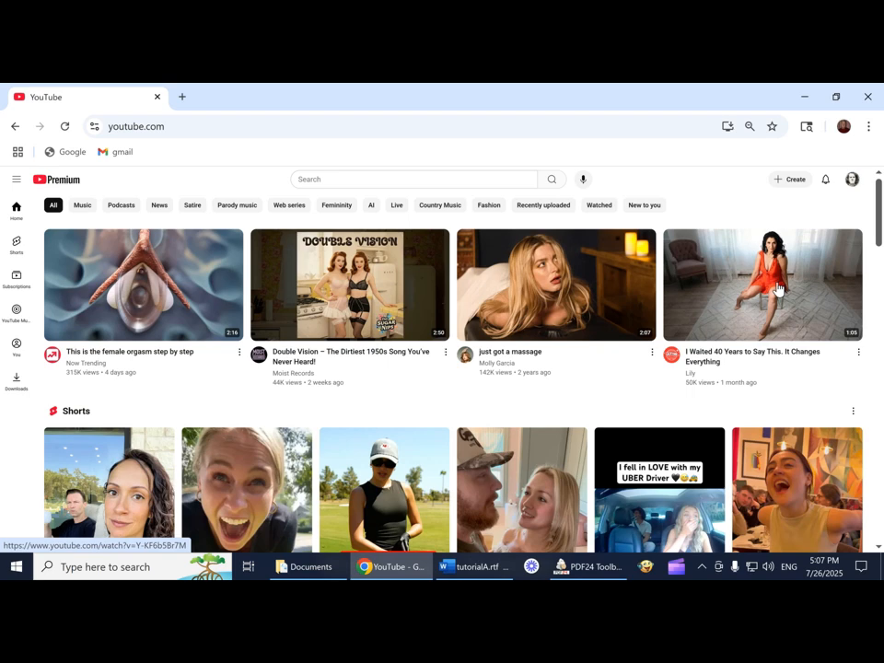
- Start a new video upload on this channel and choose HelloWorldYT.mp4 from the Documents folder
click(784, 181)
click(799, 201)
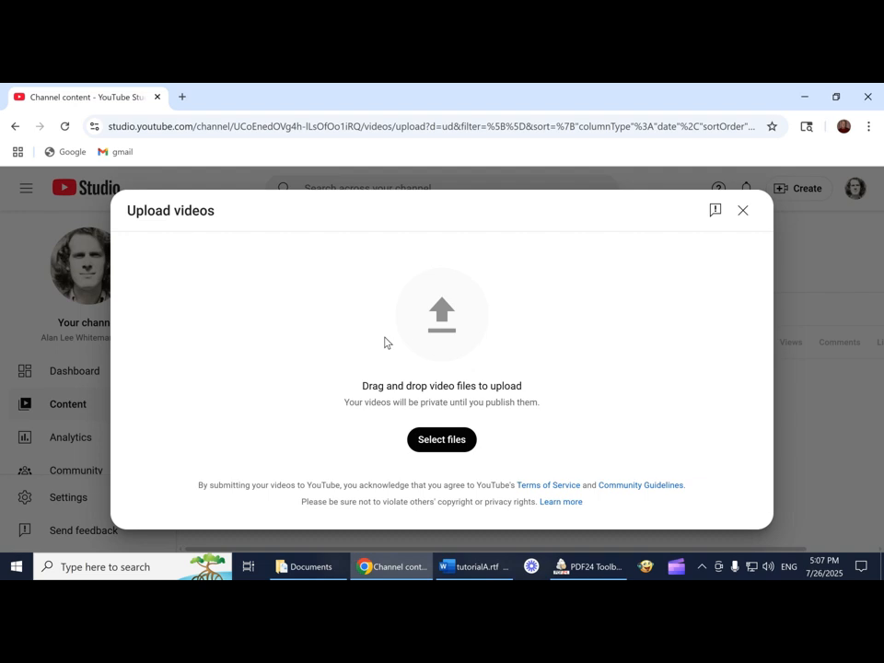
click(437, 441)
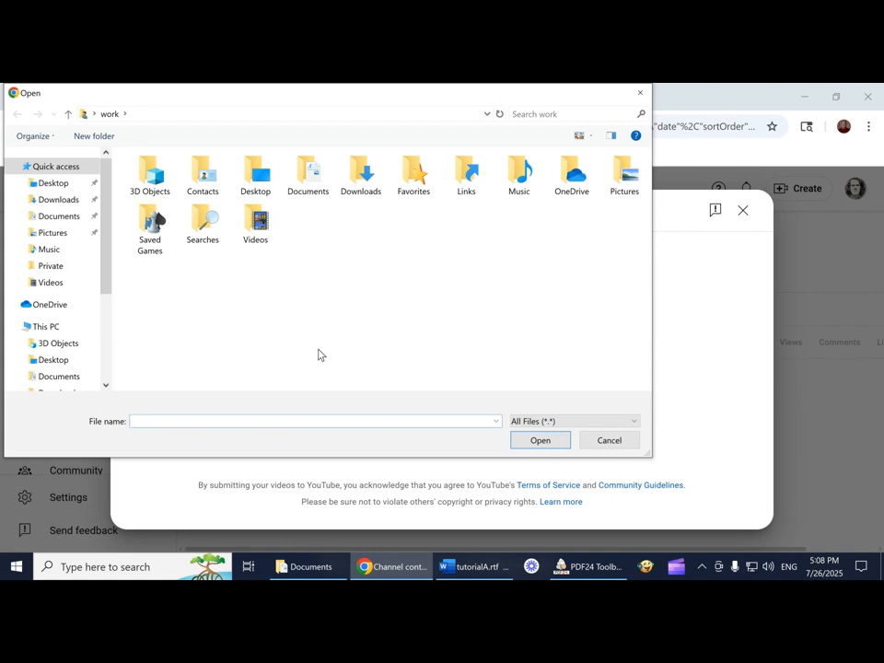
click(42, 221)
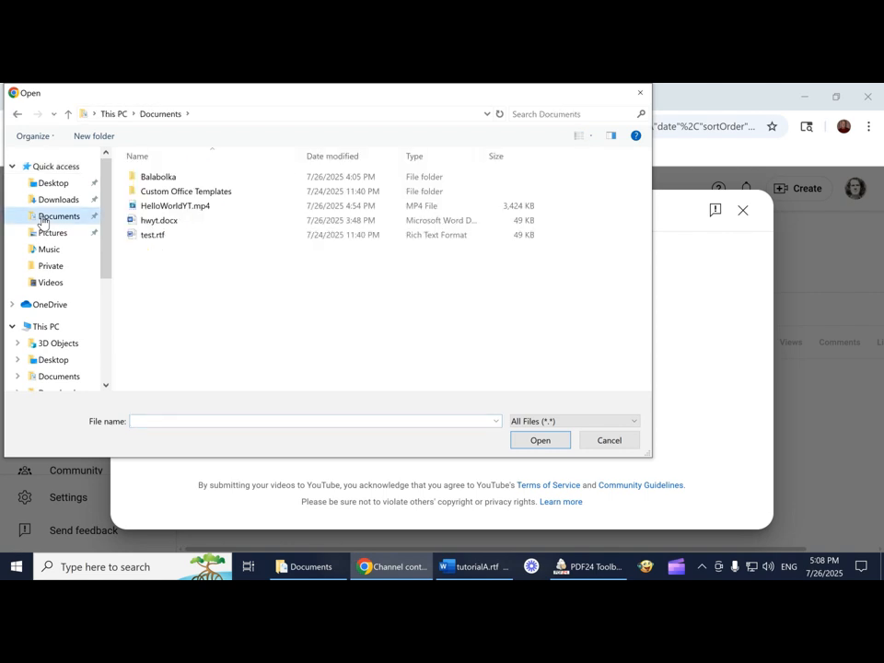
click(173, 208)
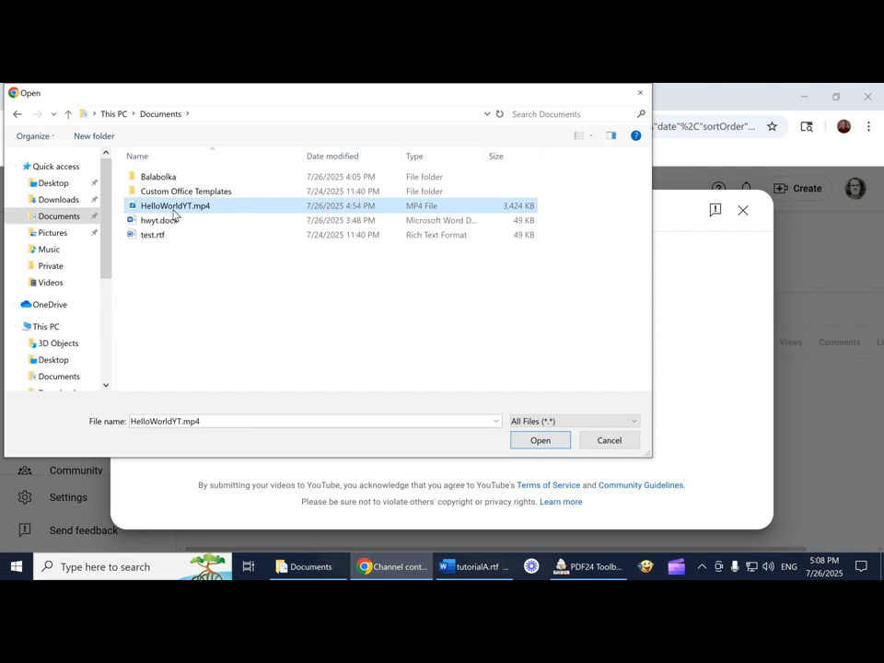
click(540, 440)
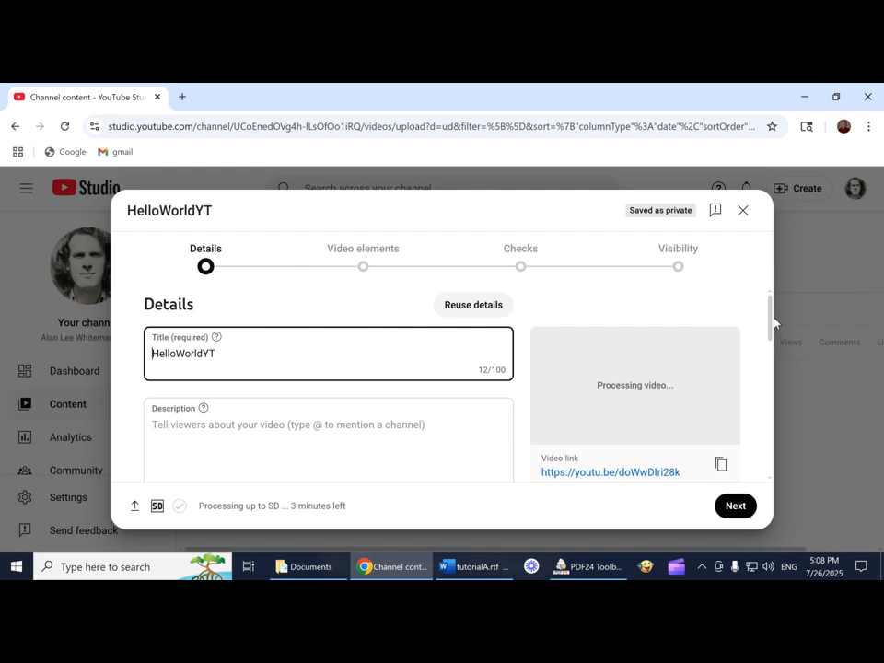
- Change the video title to "Hello World YouTube" by adding the spaces and spelling out YT
scroll(771, 336, down, 1)
drag(771, 344, 759, 316)
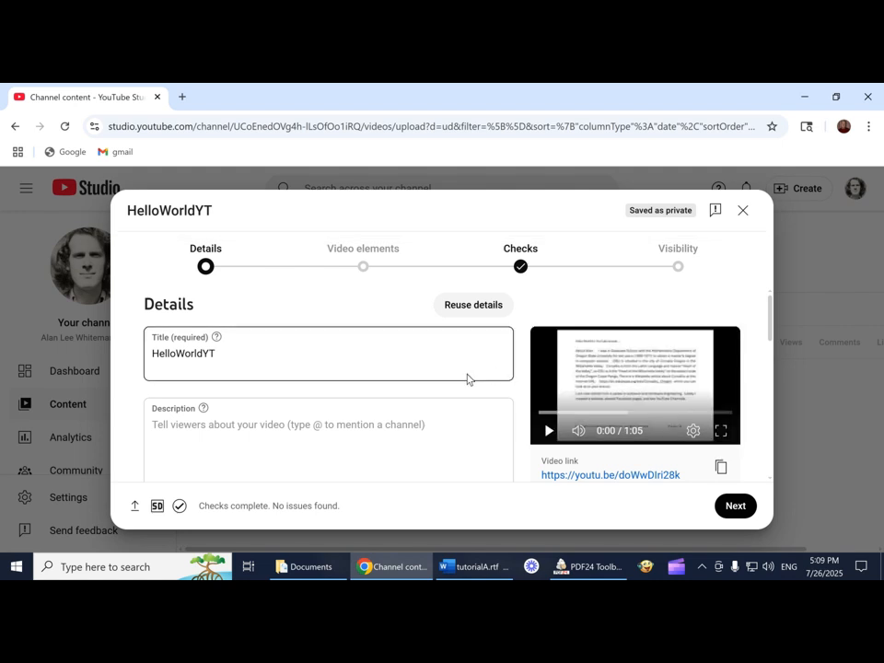
click(366, 348)
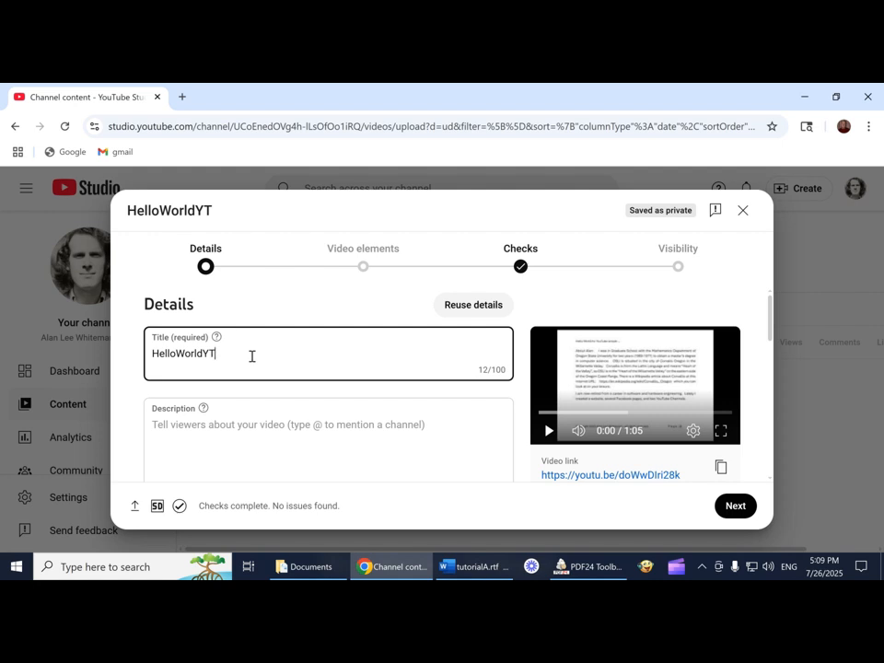
key(Left)
key(Left)
key(Left)
key(Left)
key(Left)
key(Left)
key(Left)
key(Right)
key(Right)
key(Right)
key(Right)
key(Right)
text(ou)
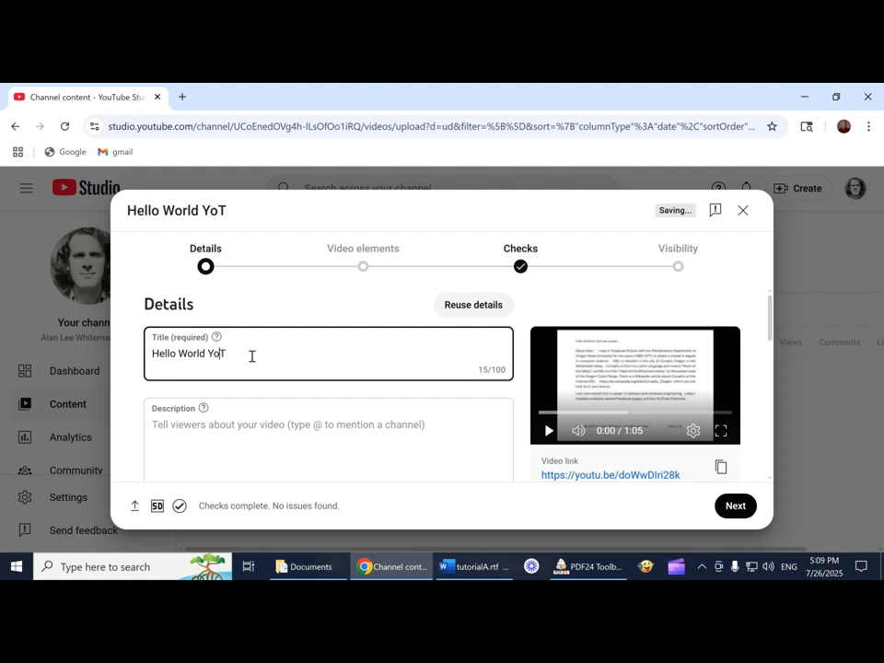
key(Right)
text(ube)
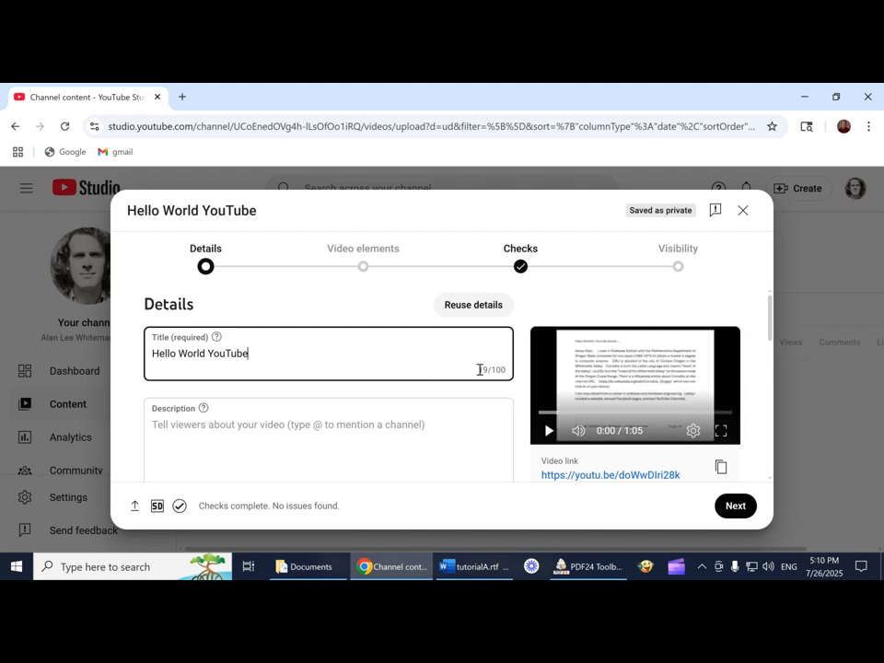
- Begin the video description with: Here is my three page "Hello World YouTube" text-video used in my larger tutorial on how I create text-videos
click(211, 453)
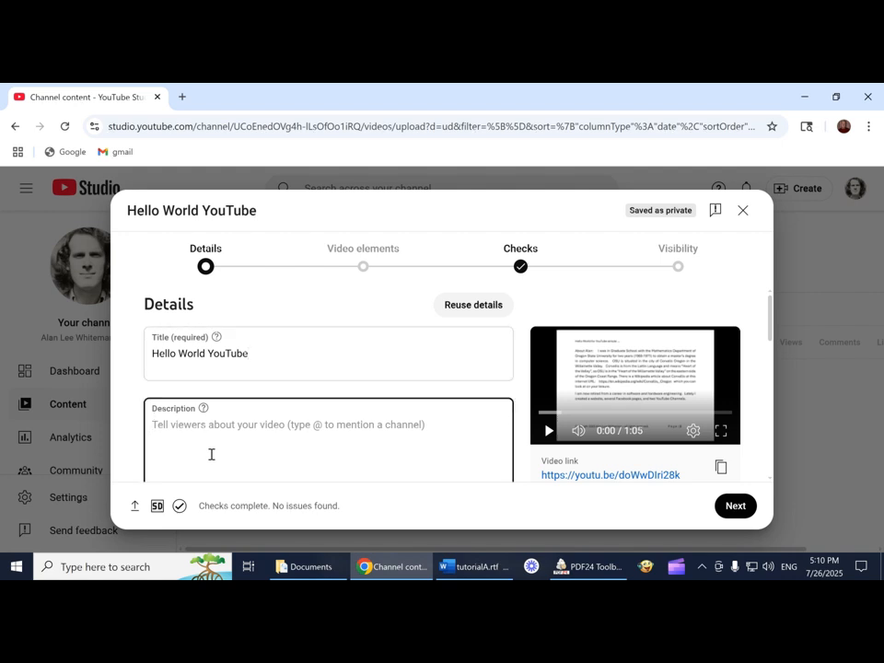
scroll(211, 455, down, 1)
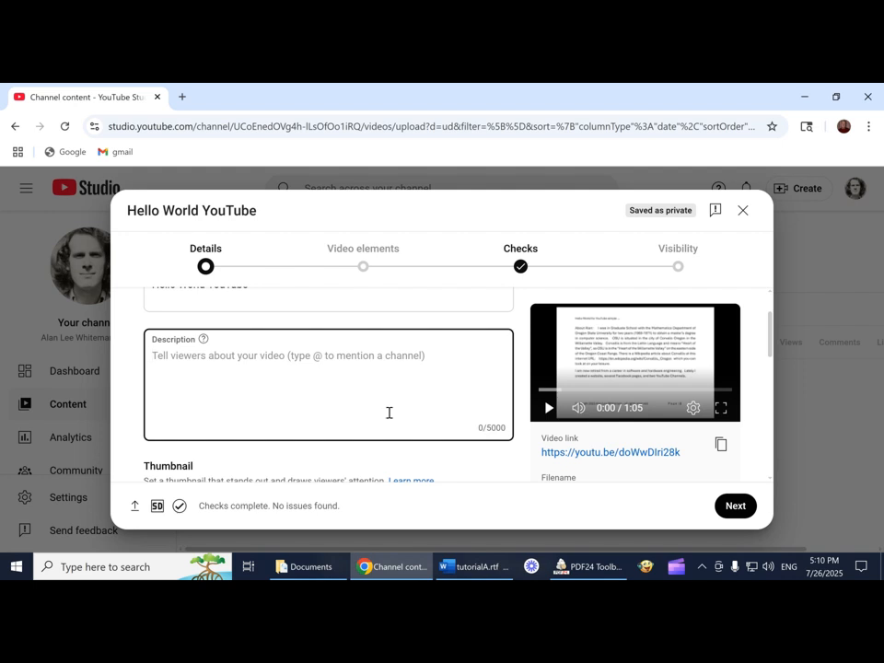
text(Here )
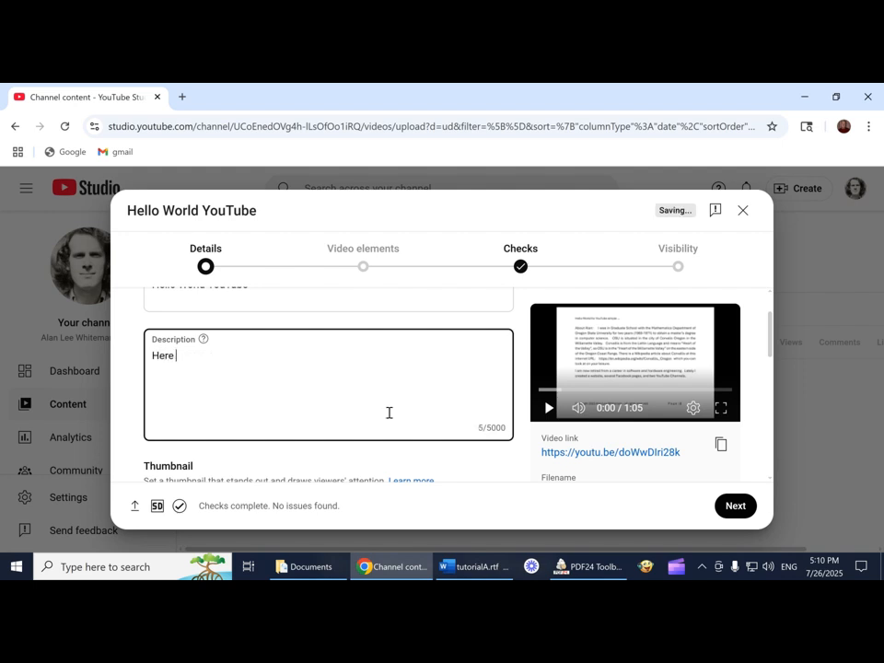
text(is my three page)
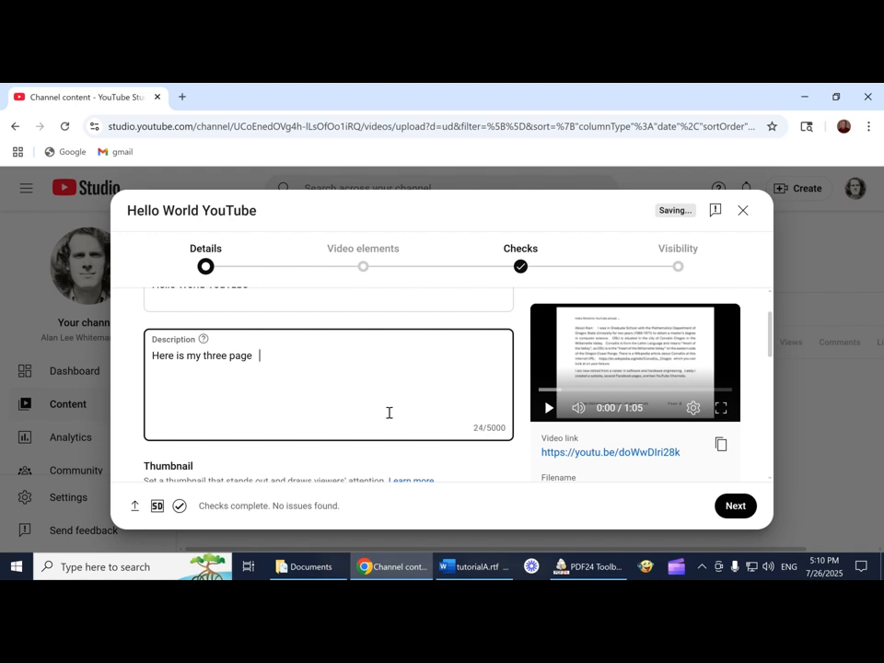
text(   "Hello World YouTube")
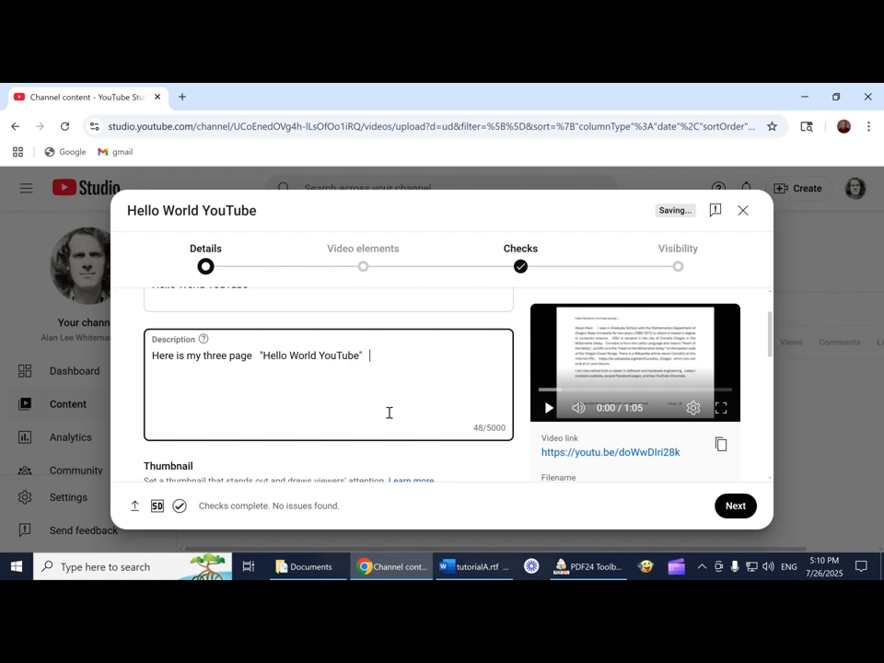
text(   text-video  used in my )
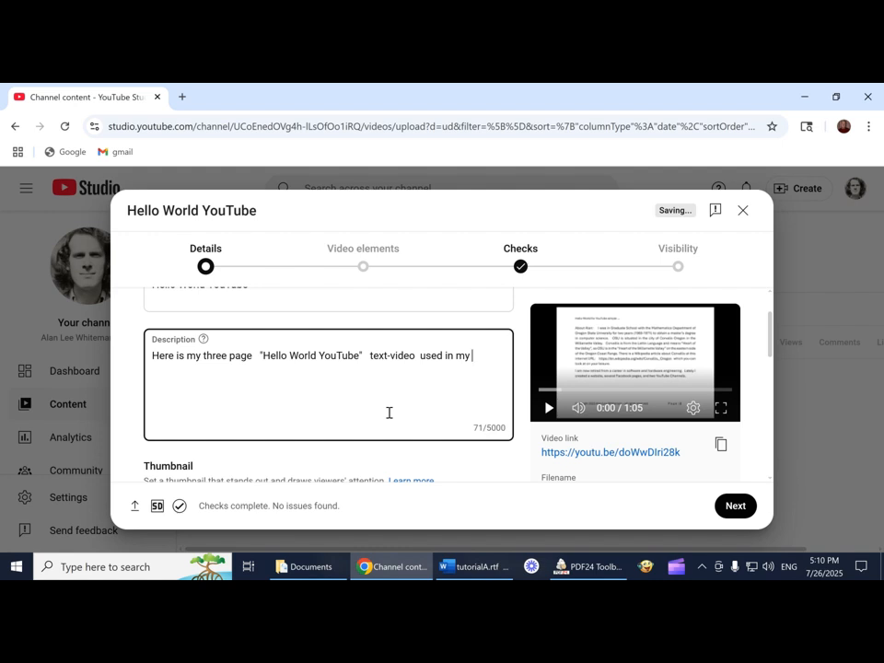
text(larger turtorial)
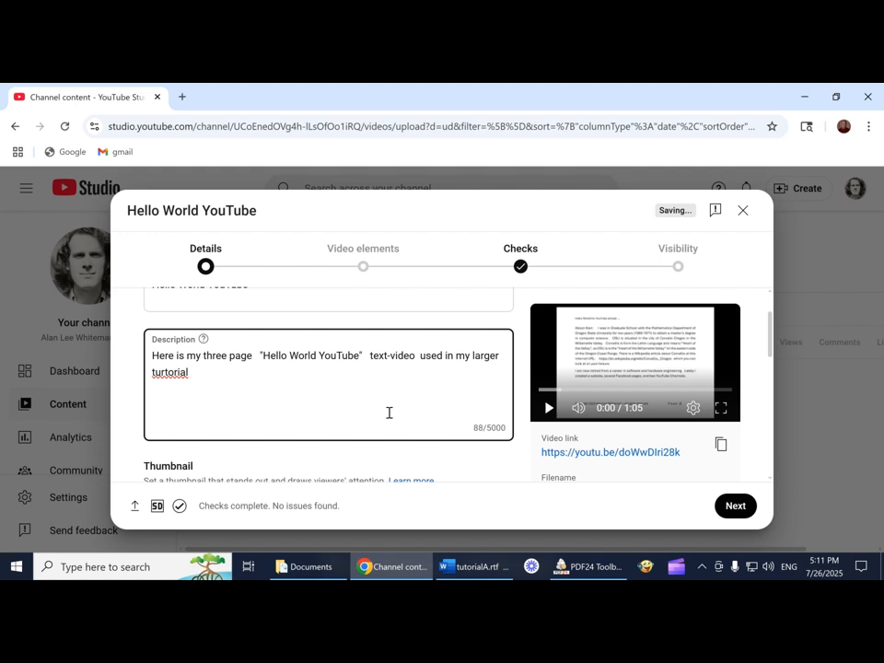
right_click(183, 376)
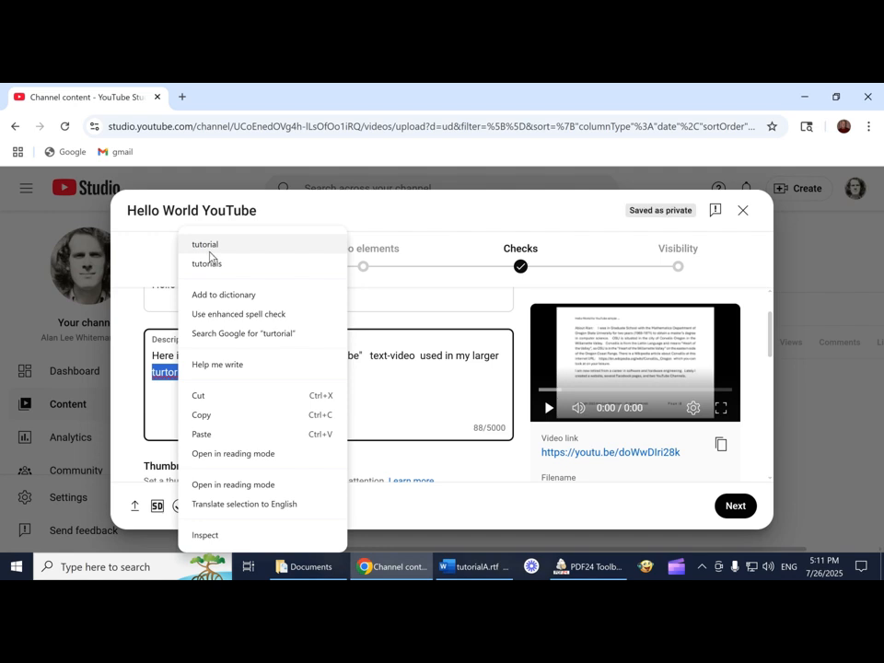
click(209, 247)
text(on ho)
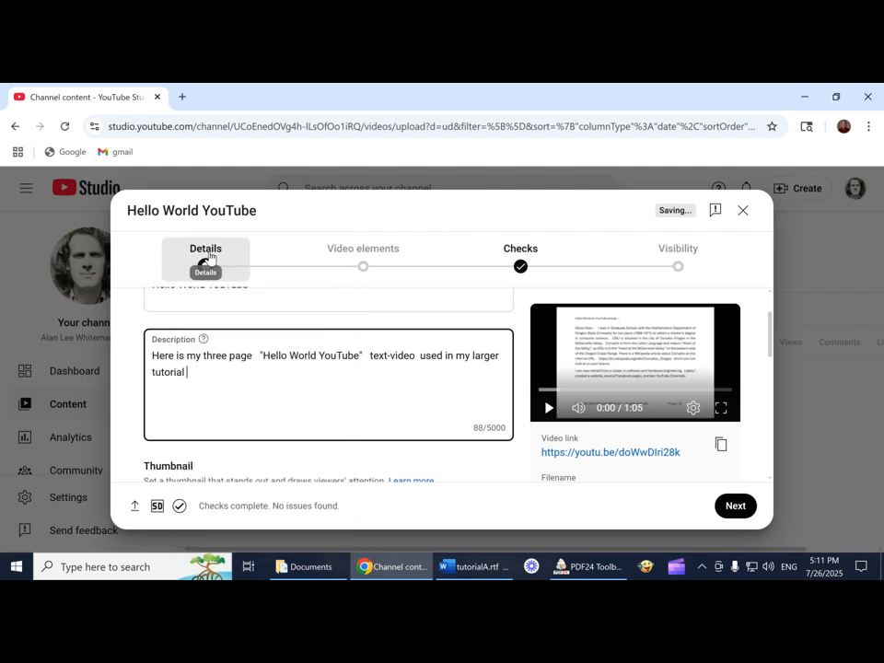
text(w I create text-videos.)
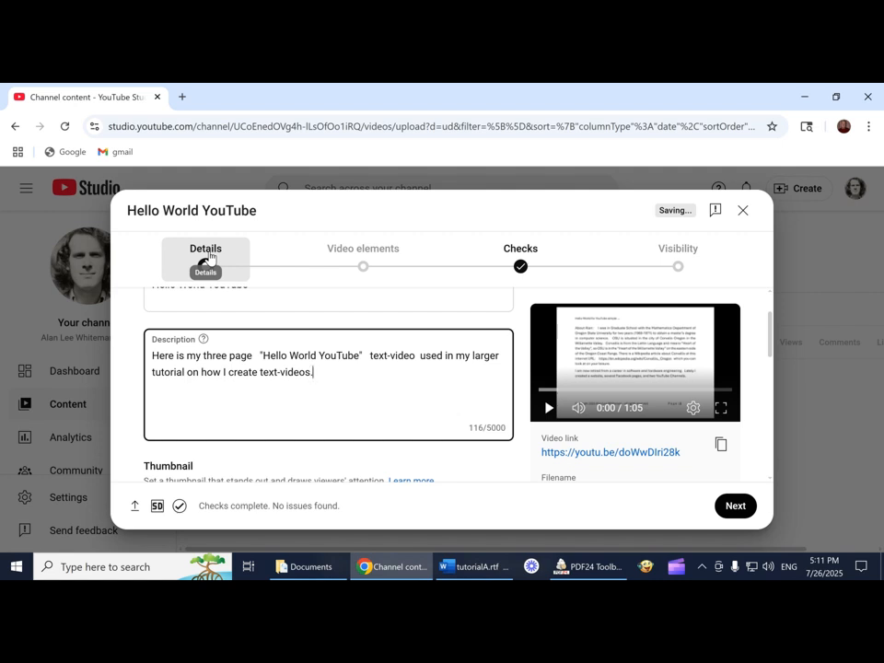
- Add to the description: This three page text-video has text, a picture graphic, and more text, and space for an "End Screen" on the last page
text(Th)
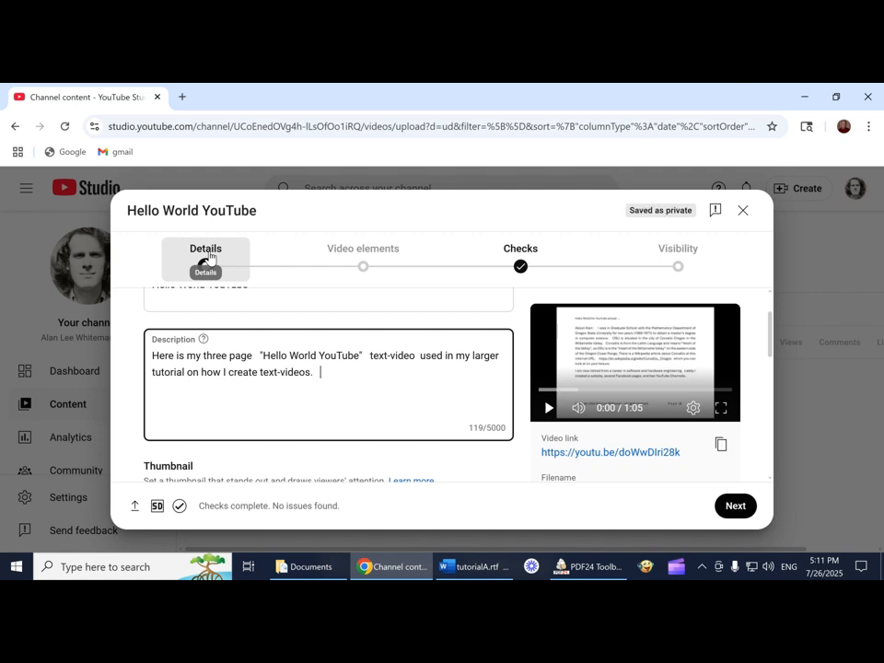
text(is)
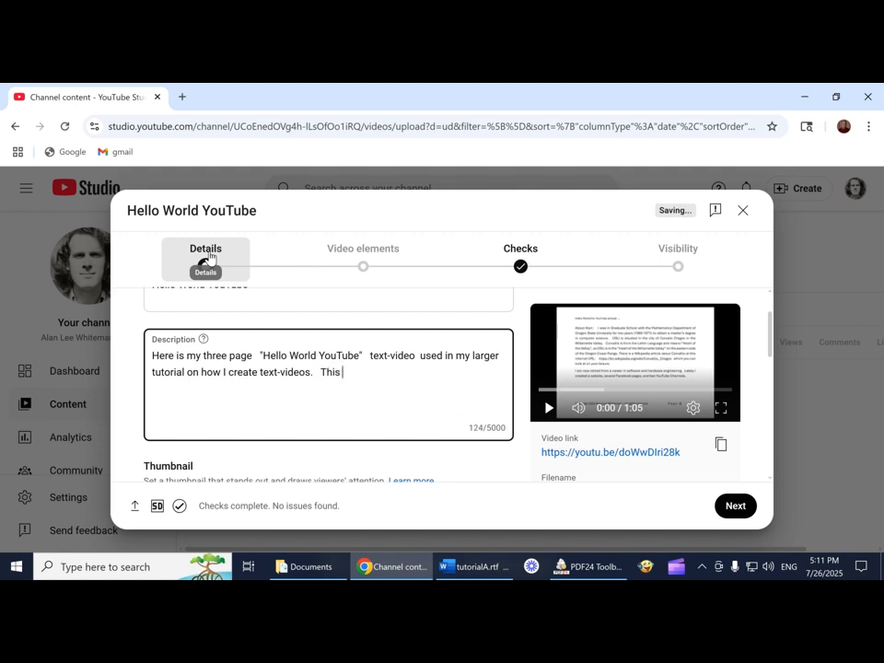
text(three page text-vide)
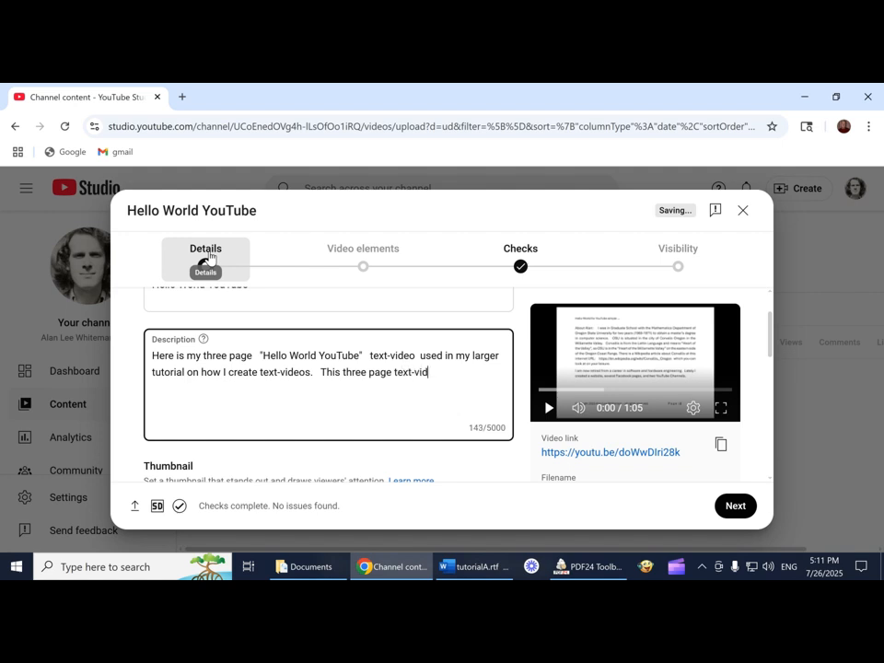
text(o has text, a picture )
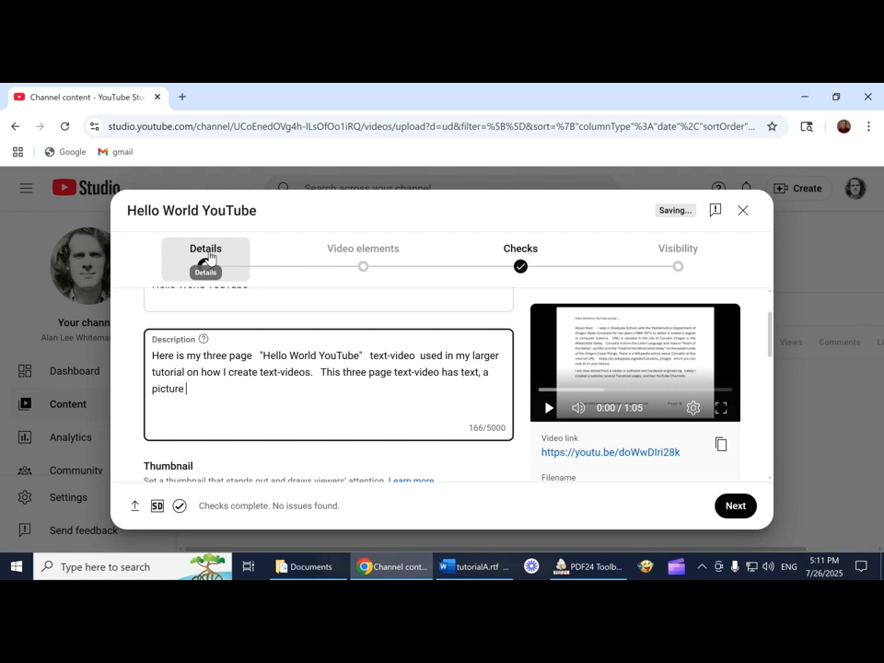
text(graphic, and more text, ab)
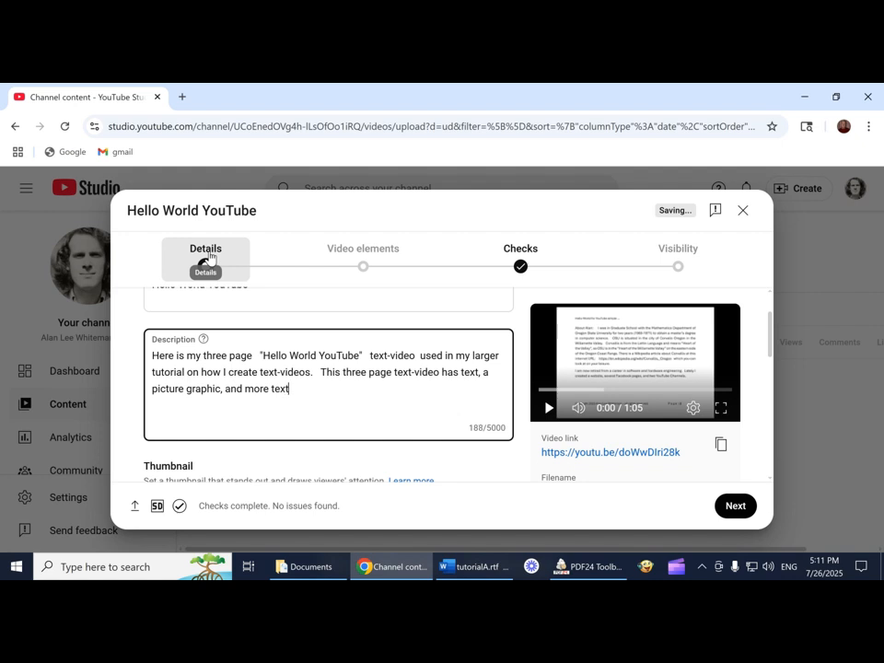
key(BackSpace)
text(n)
key(BackSpace)
text(d space for a n)
key(BackSpace)
key(BackSpace)
text(n)
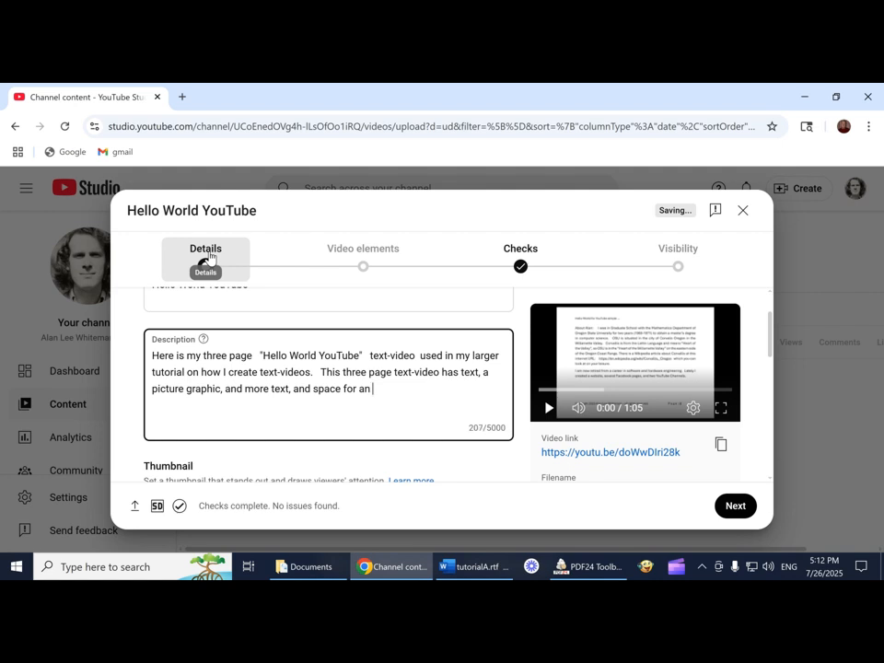
text("End Screen")
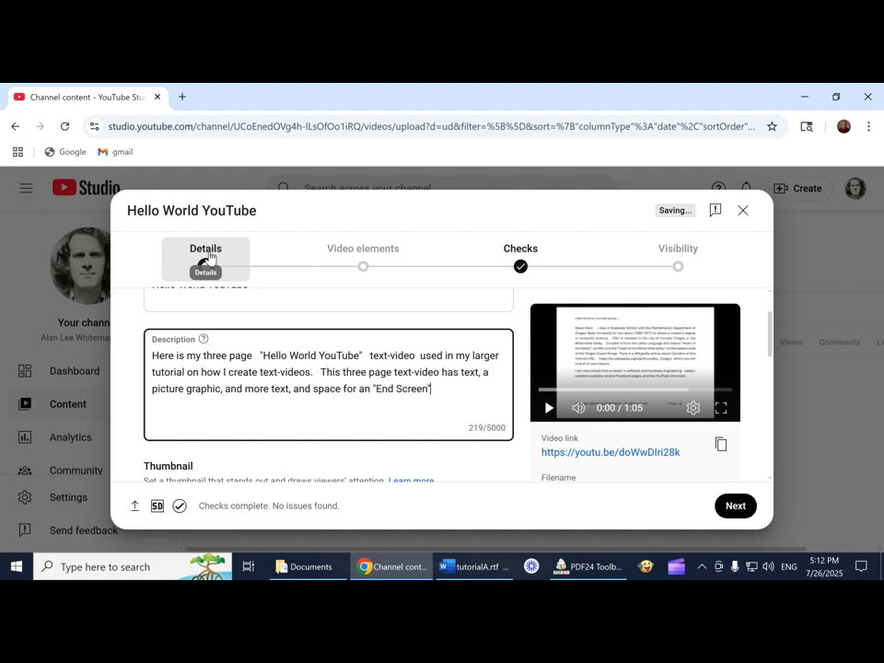
text( on the last page.)
- Add the hashtags #HelloWorld and #Tutorial to the description, separated from the paragraph above by a blank line
key(Return)
key(Return)
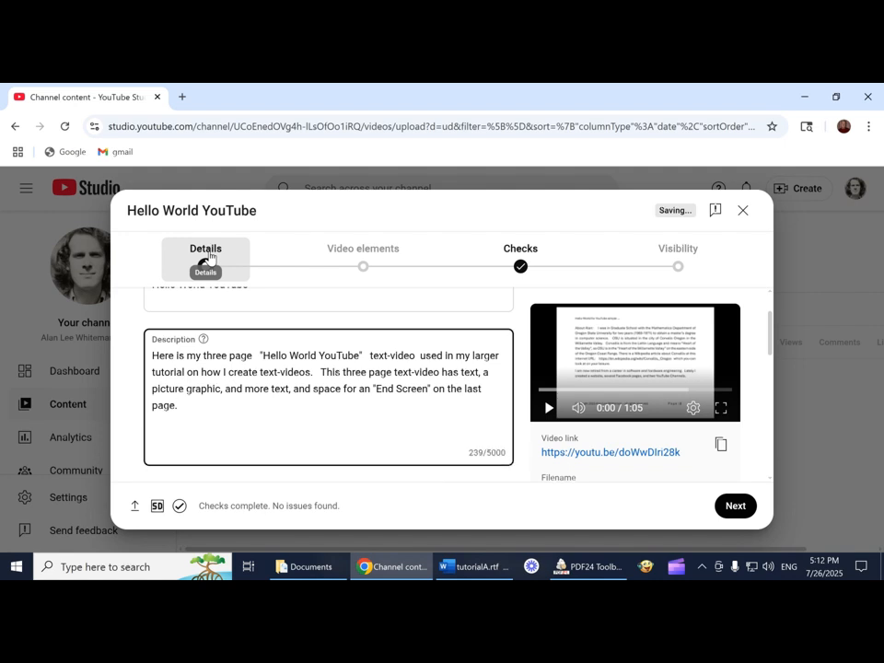
text(#)
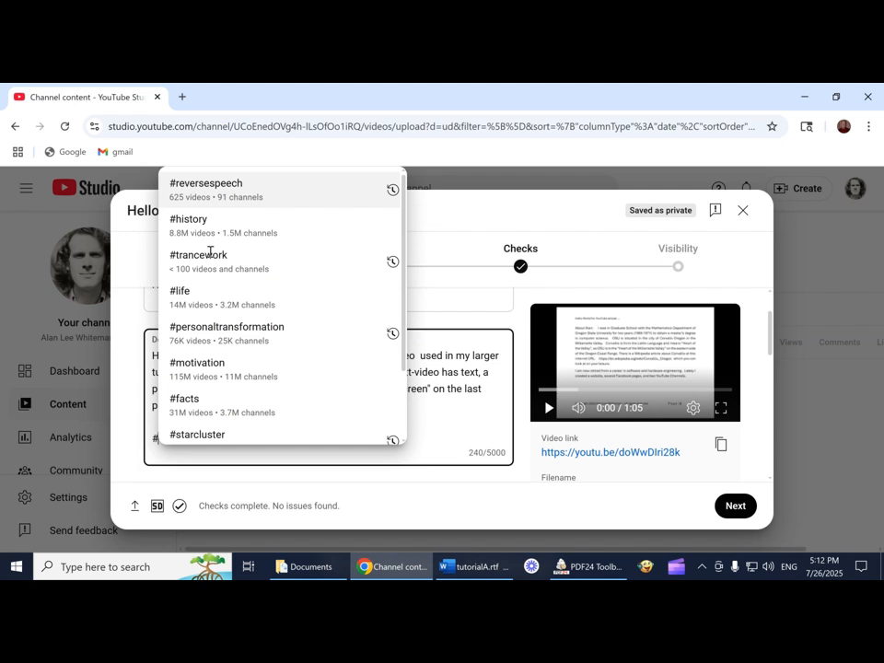
text(hellow)
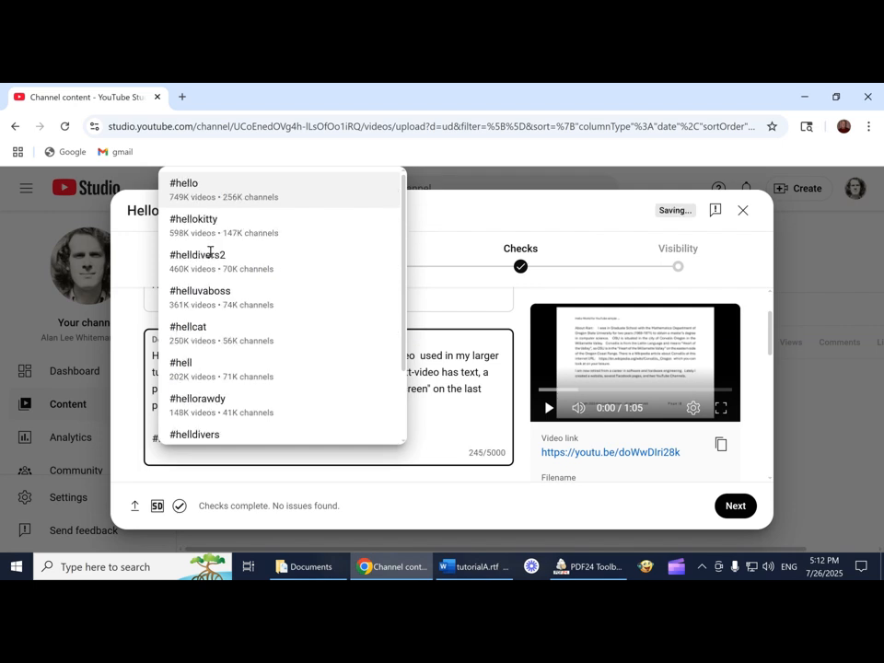
text(orld)
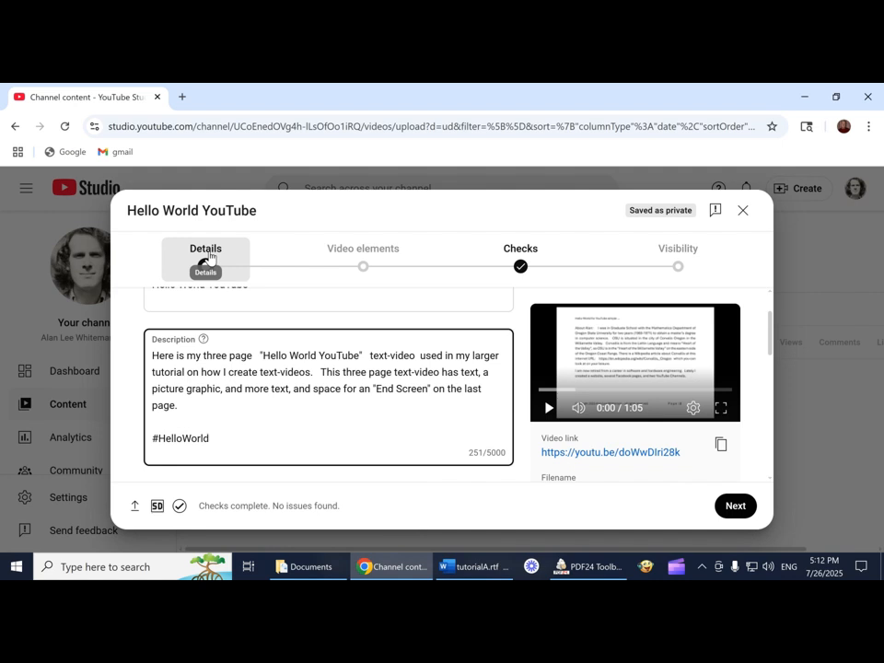
text(#)
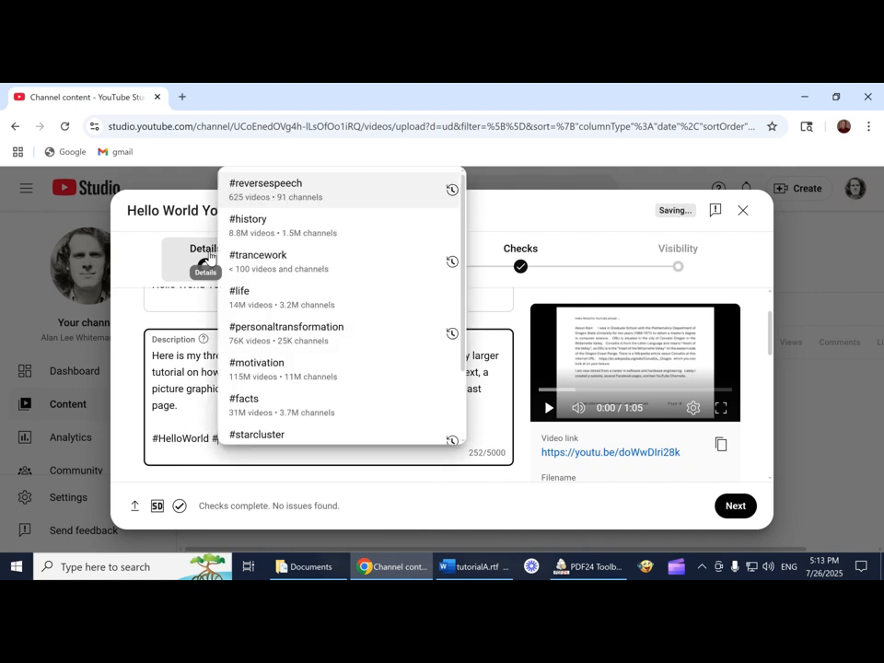
text(tutorial)
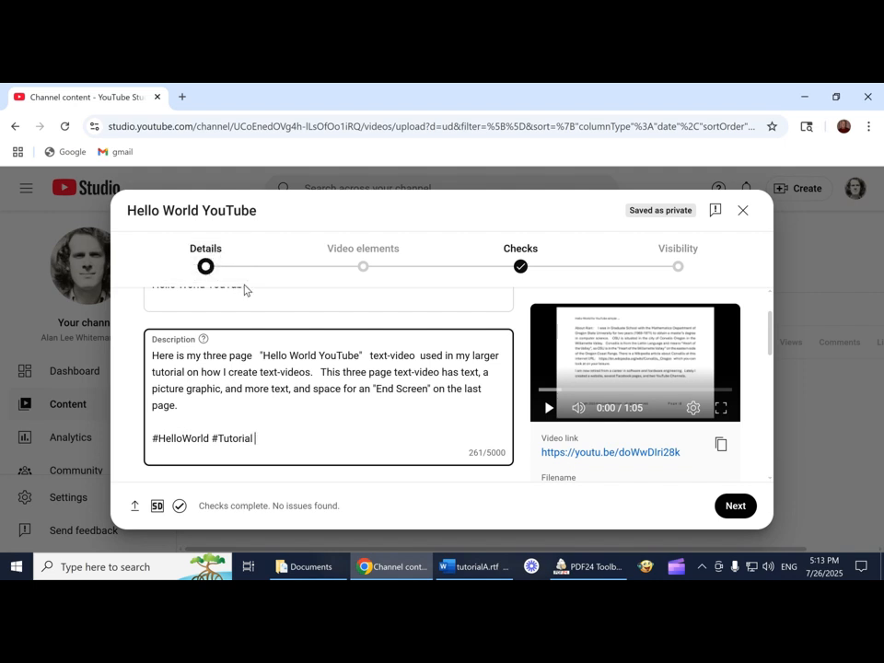
- Set the video's thumbnail to the auto-generated image of the title page with the portrait picture
scroll(283, 329, down, 1)
scroll(283, 328, down, 1)
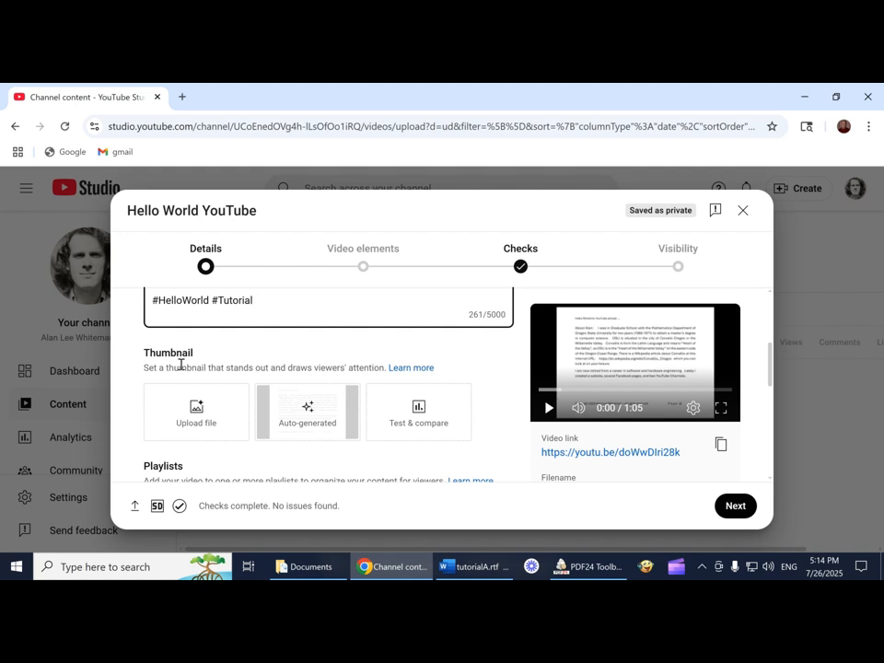
click(294, 410)
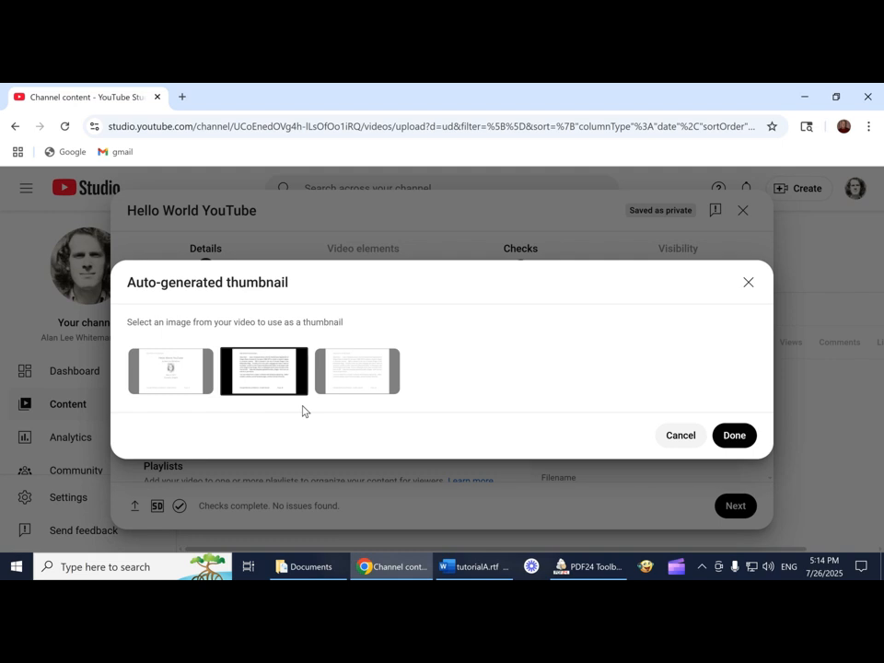
click(176, 374)
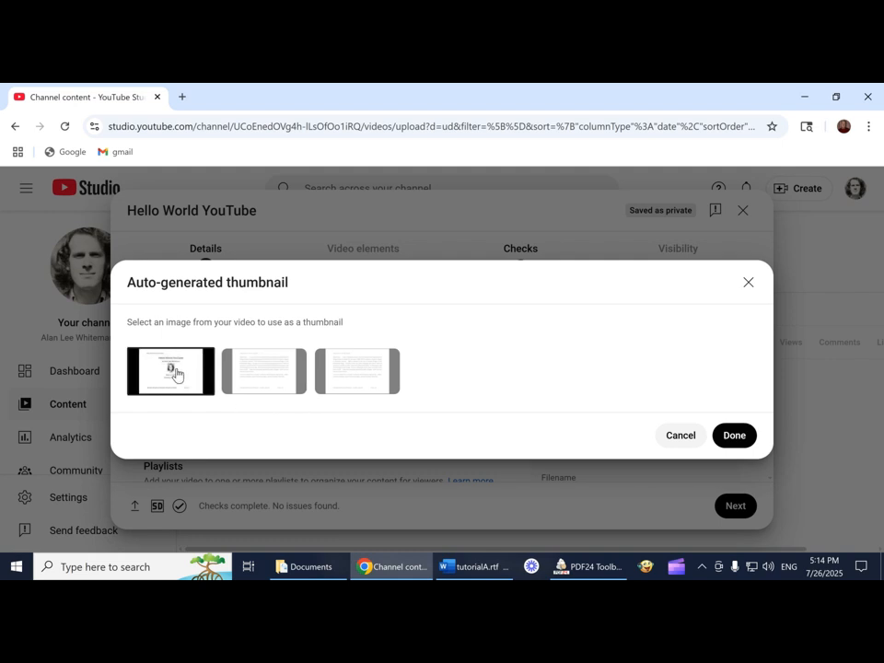
click(732, 436)
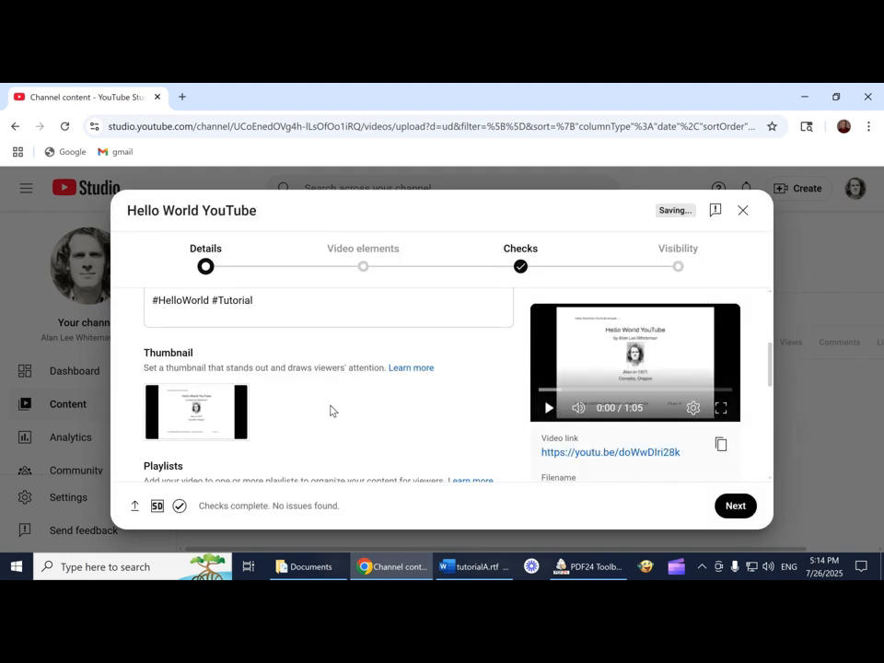
- Add the video to the YT High playlist
scroll(299, 420, down, 2)
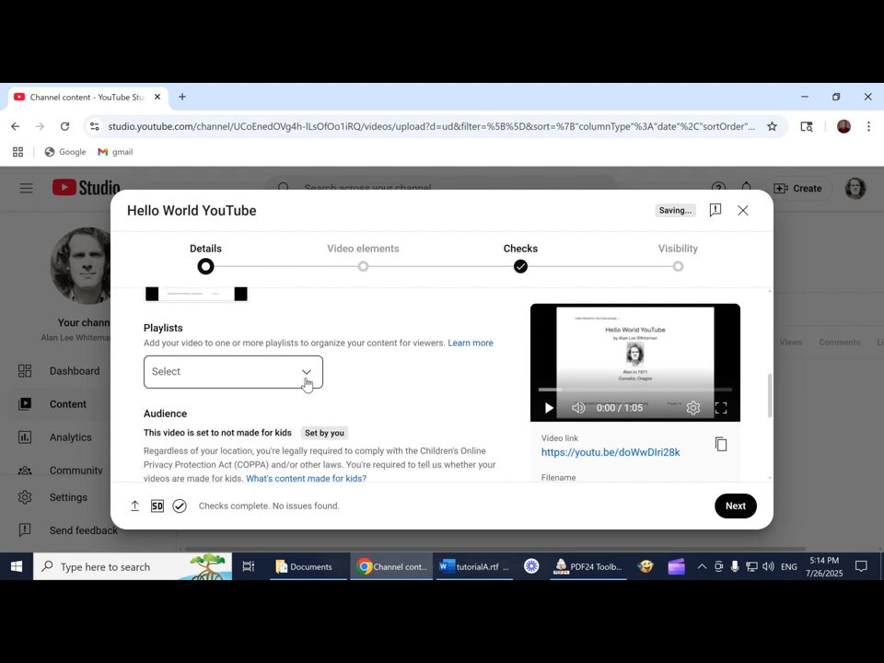
click(308, 381)
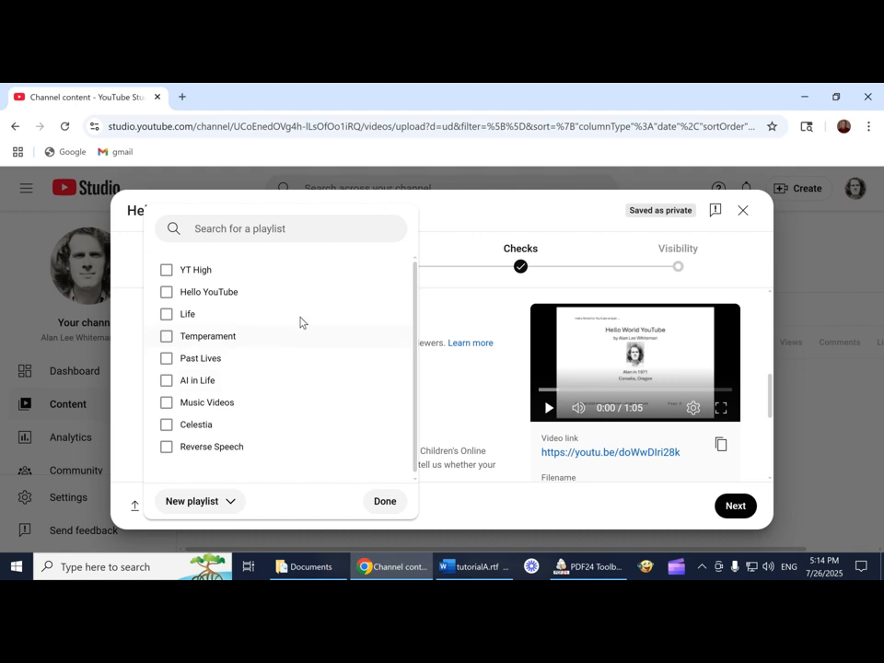
click(191, 273)
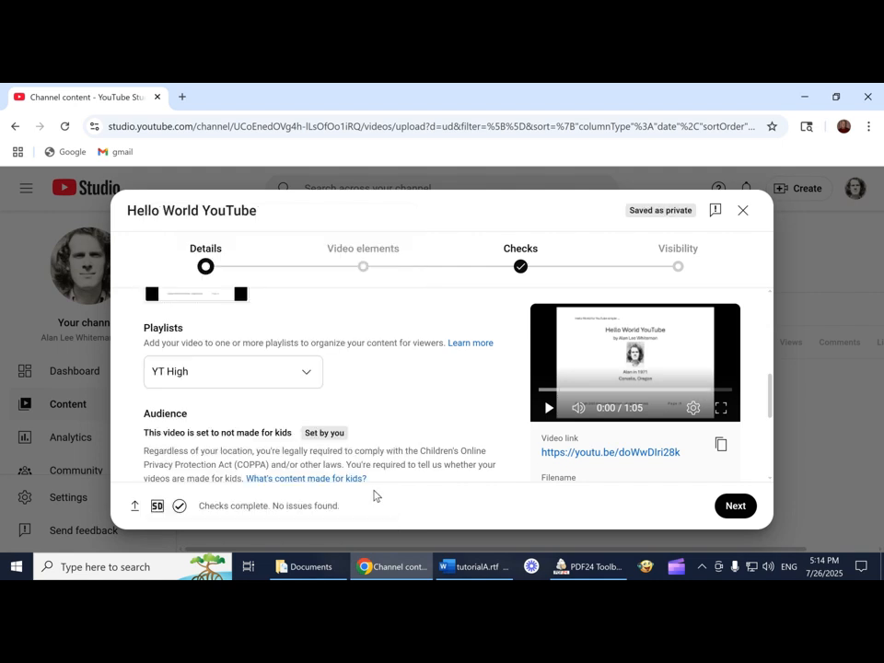
- Expand the additional video details and answer No to the altered content question
scroll(246, 398, down, 1)
scroll(247, 397, down, 1)
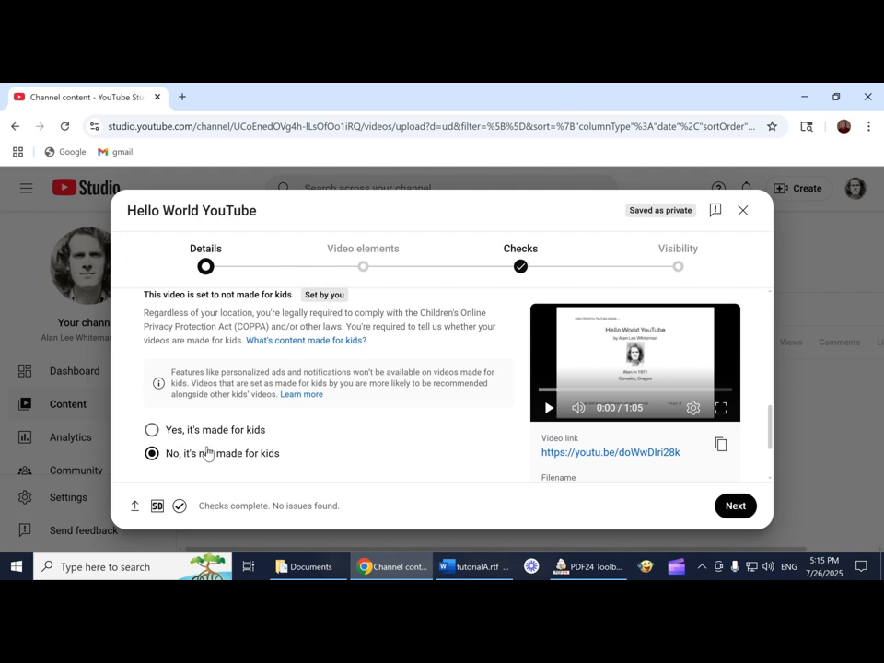
scroll(208, 452, down, 1)
scroll(208, 452, down, 1)
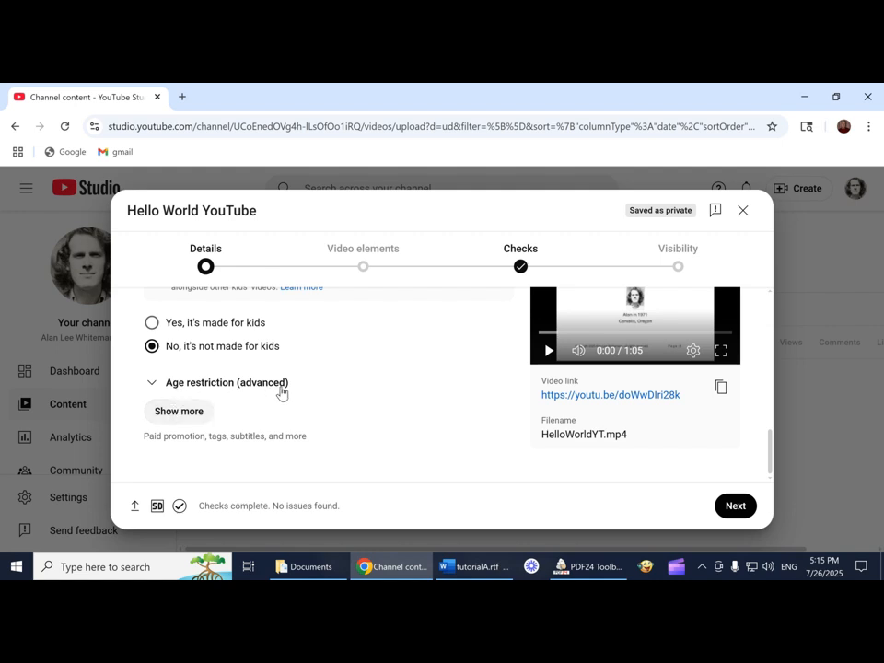
click(179, 413)
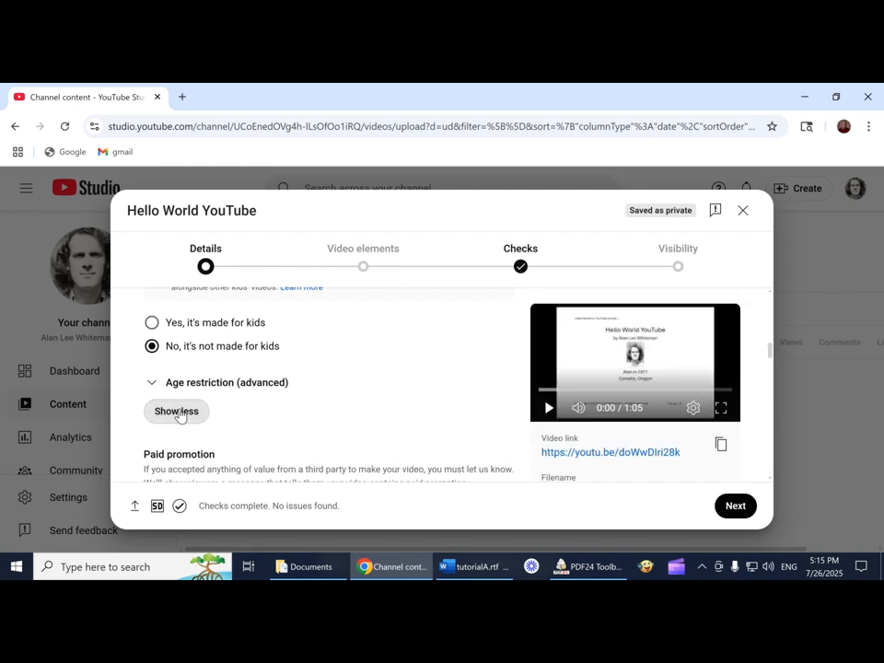
scroll(180, 413, down, 3)
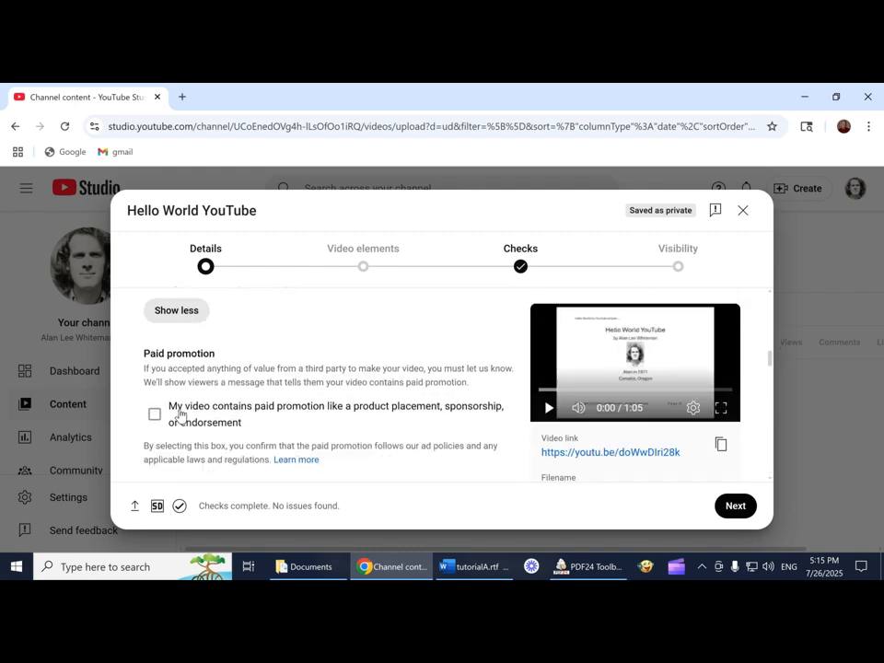
scroll(180, 409, down, 10)
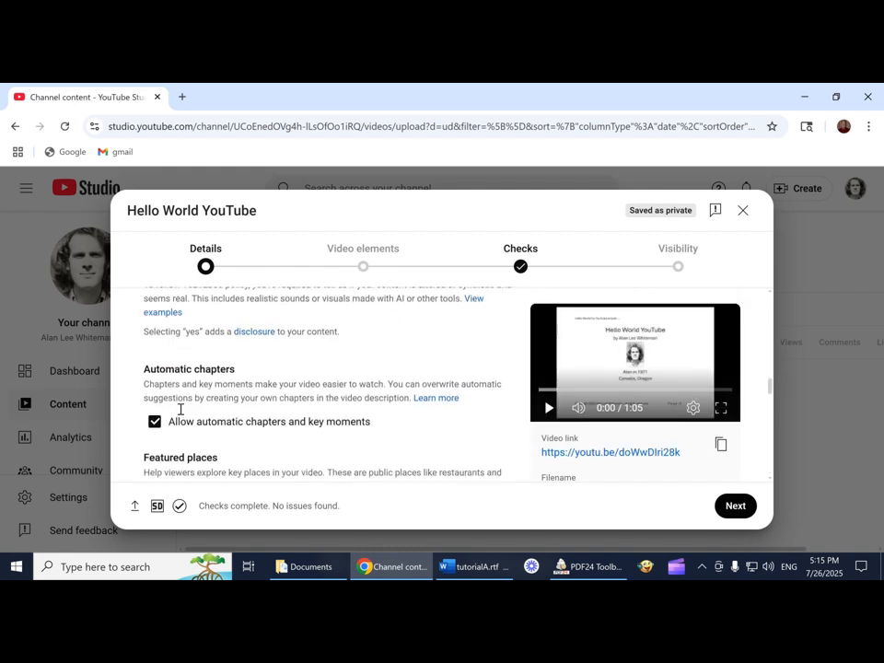
scroll(181, 415, up, 10)
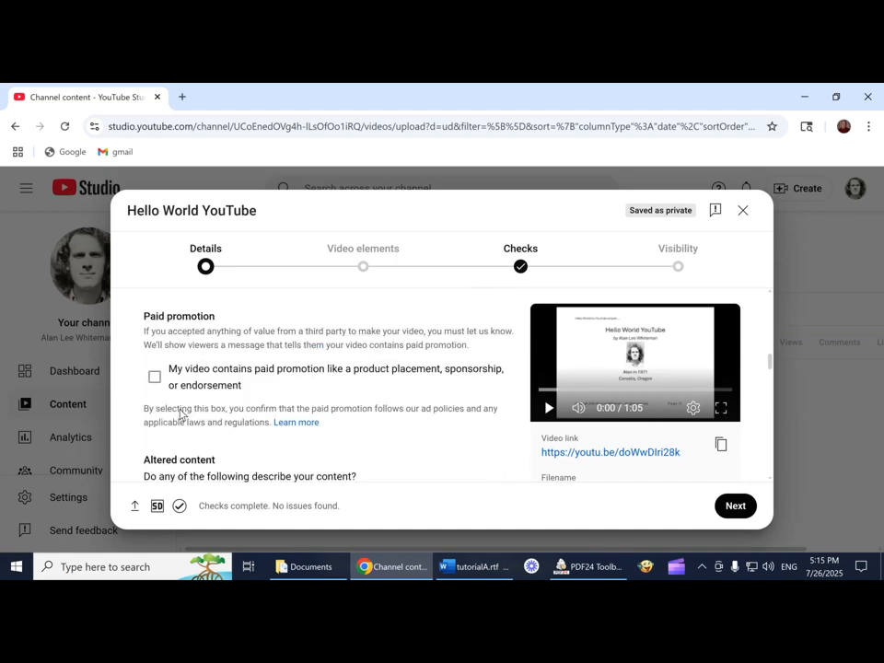
scroll(181, 411, up, 1)
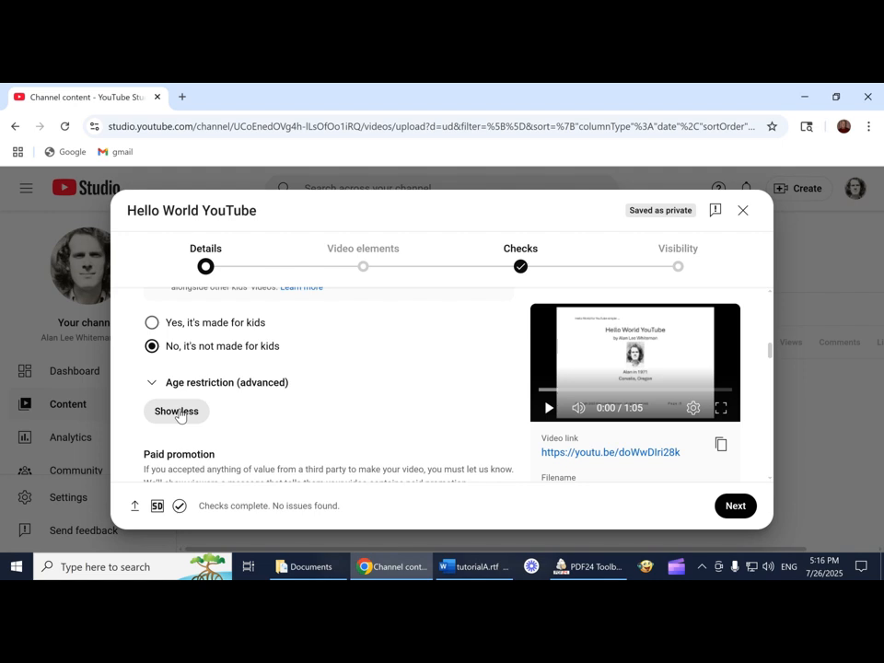
scroll(180, 412, down, 4)
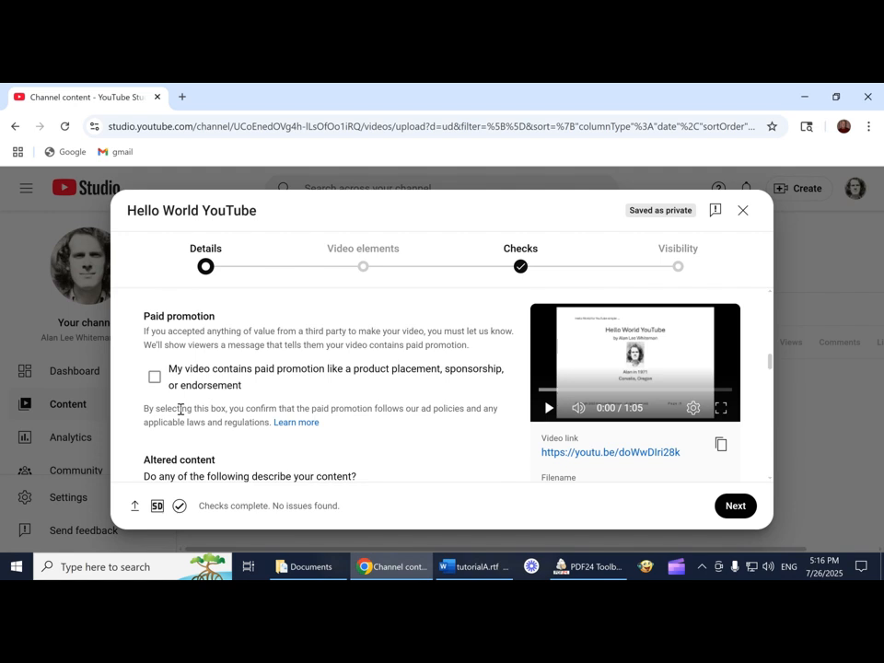
scroll(180, 409, down, 3)
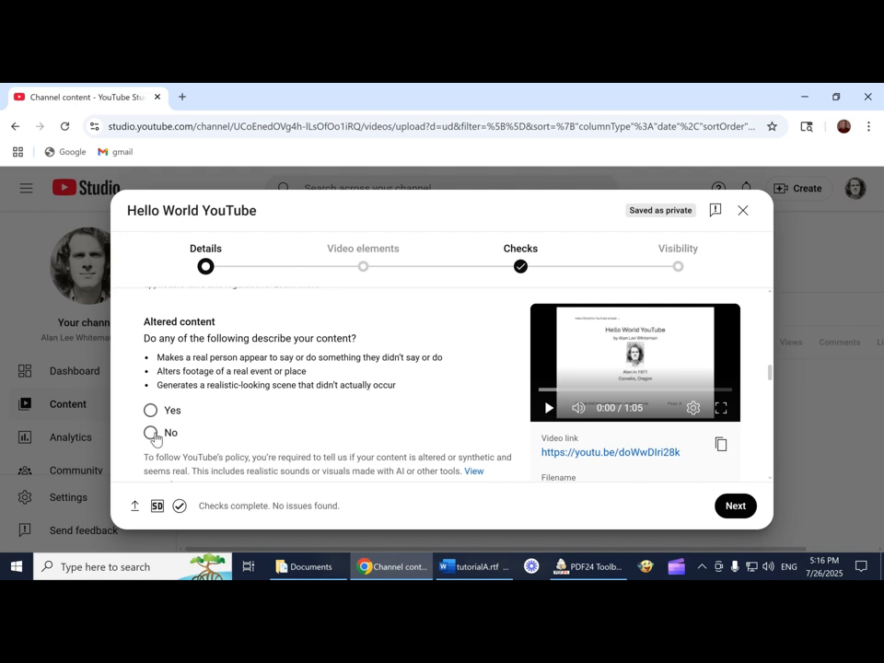
click(151, 434)
- Disallow automatic chapters and key moments, automatic places, and automatic concepts for the video
scroll(161, 437, down, 1)
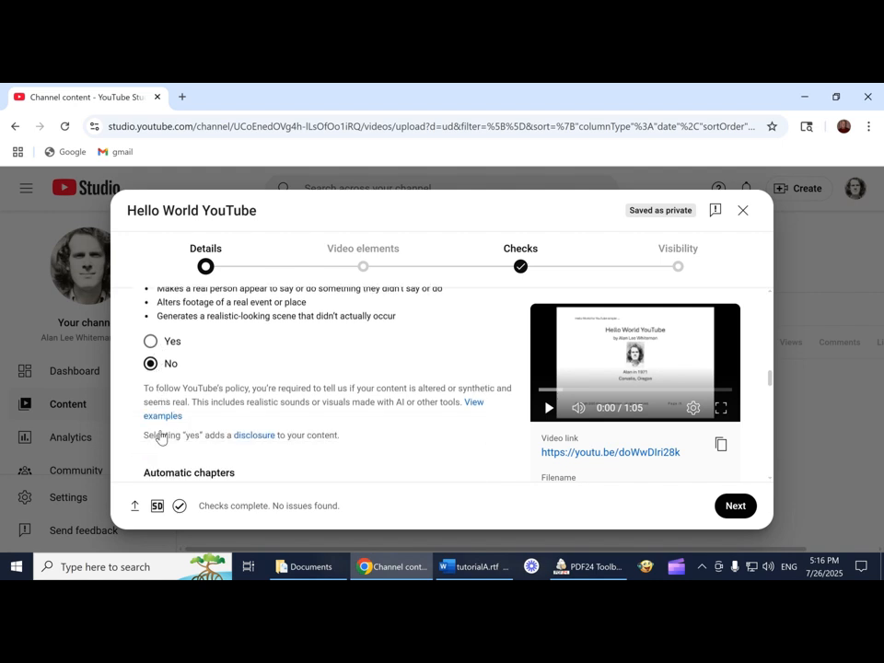
scroll(160, 436, down, 2)
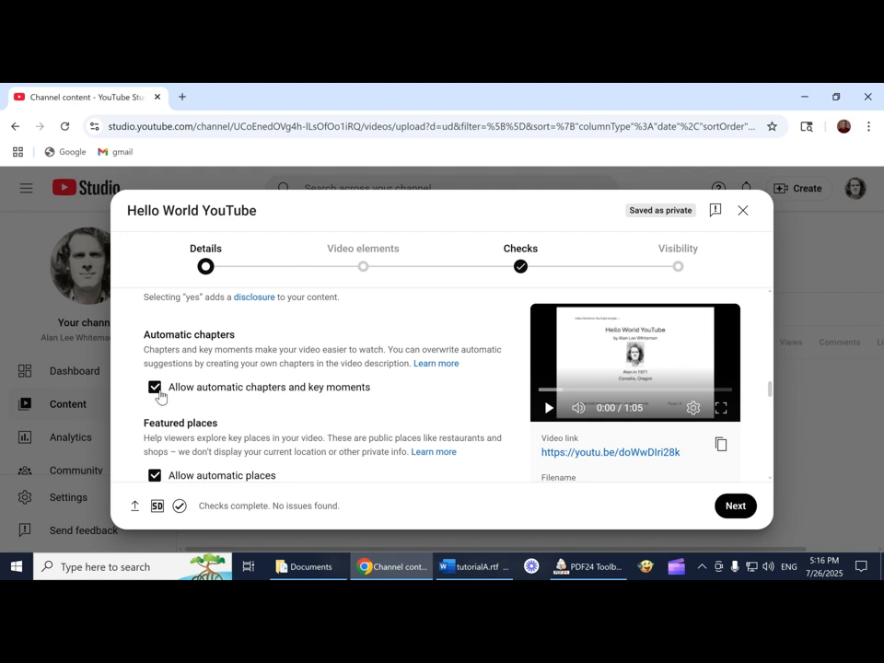
click(156, 387)
scroll(161, 397, down, 1)
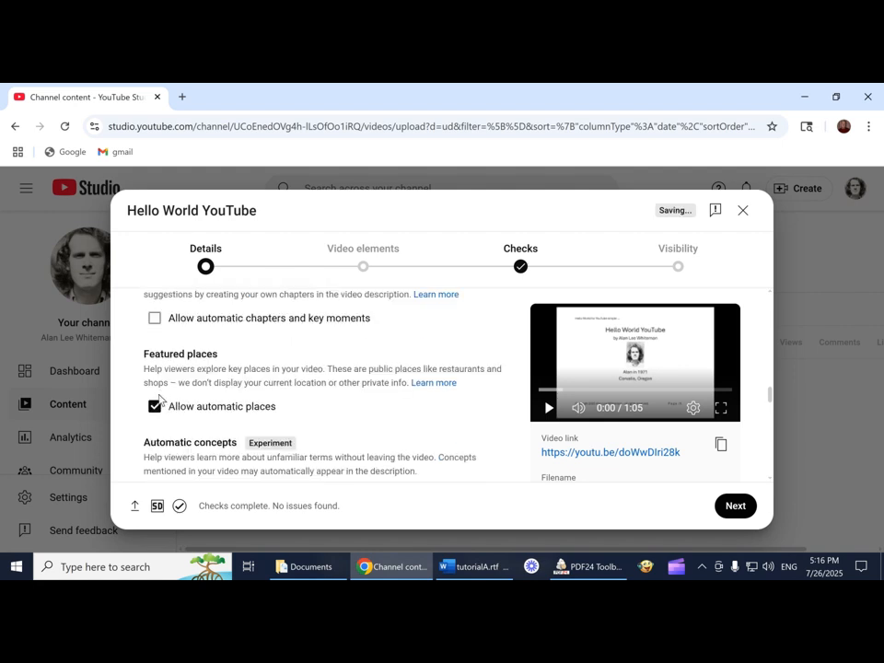
click(154, 406)
scroll(153, 410, down, 2)
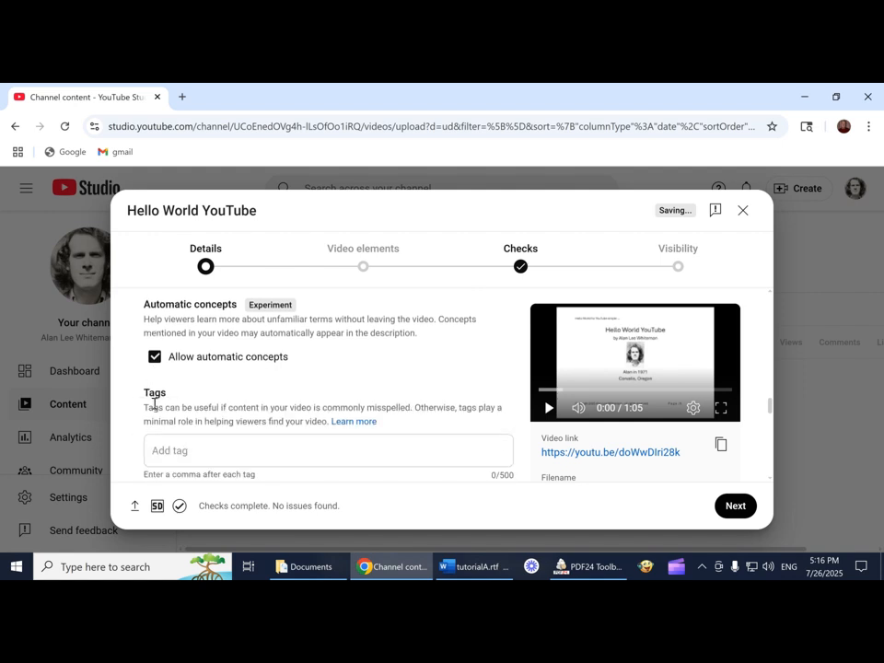
click(155, 359)
- Review the video's details from the title and description through the tags, video language and caption certification
scroll(183, 391, up, 2)
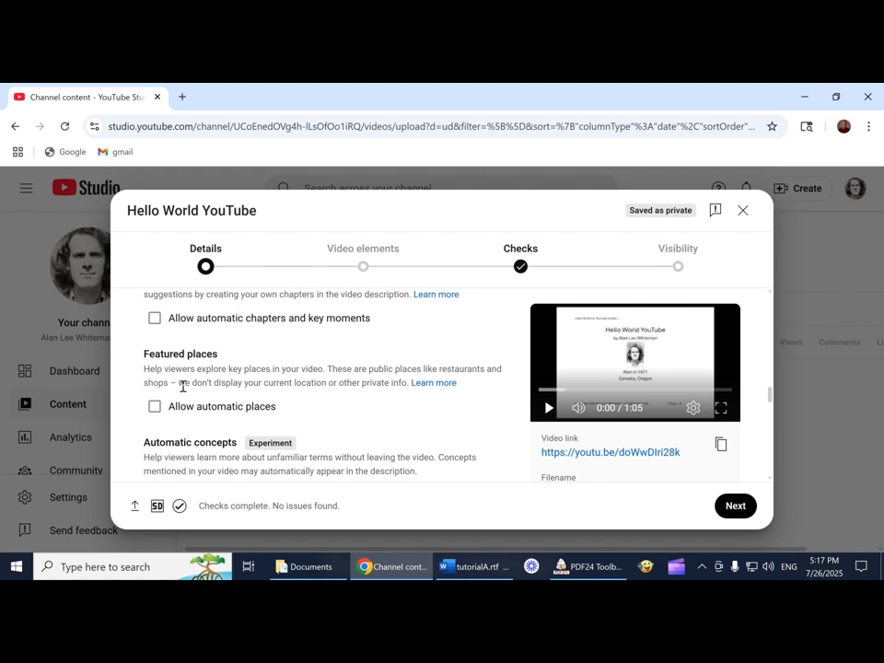
scroll(183, 385, down, 5)
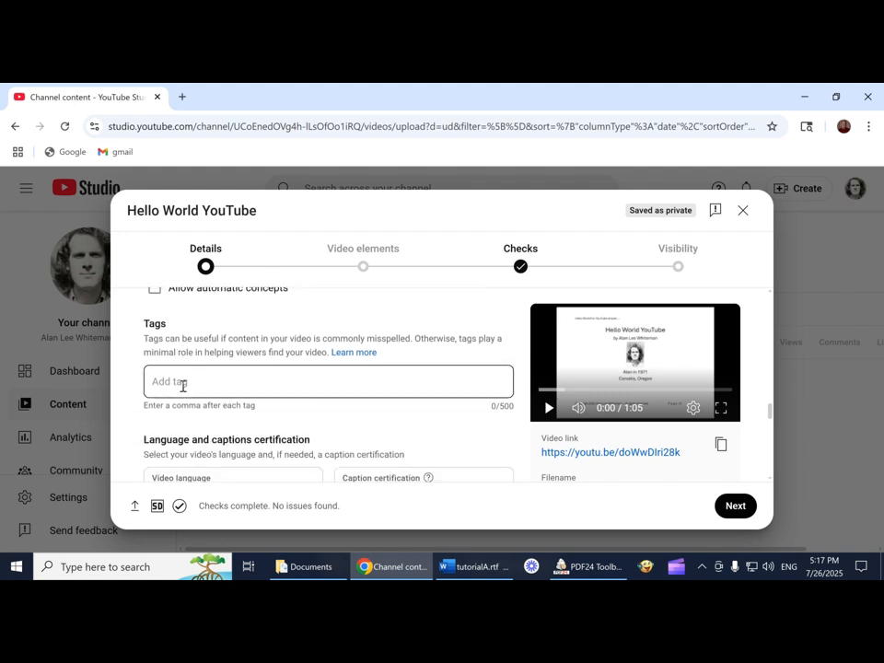
scroll(183, 385, up, 10)
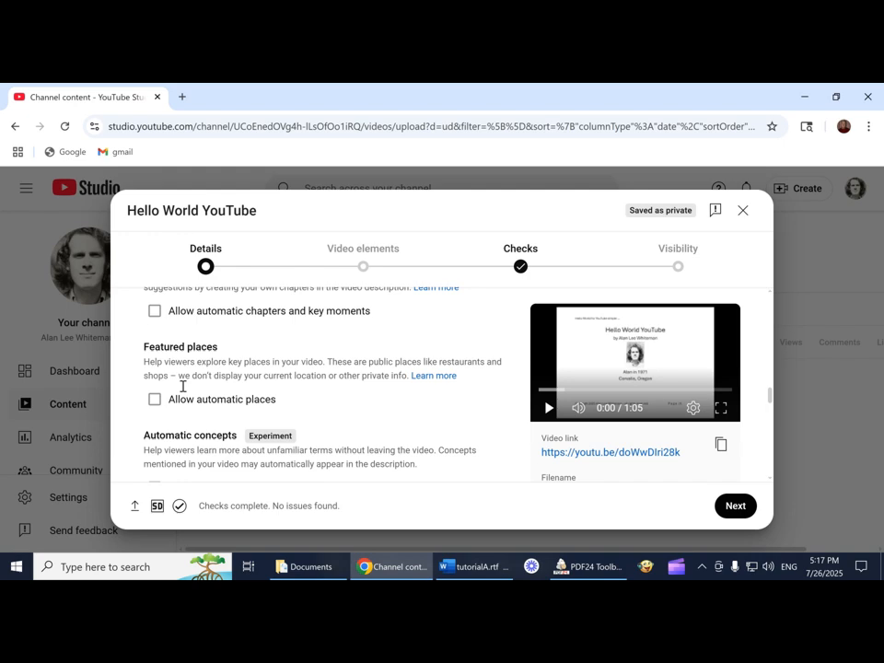
scroll(183, 386, up, 10)
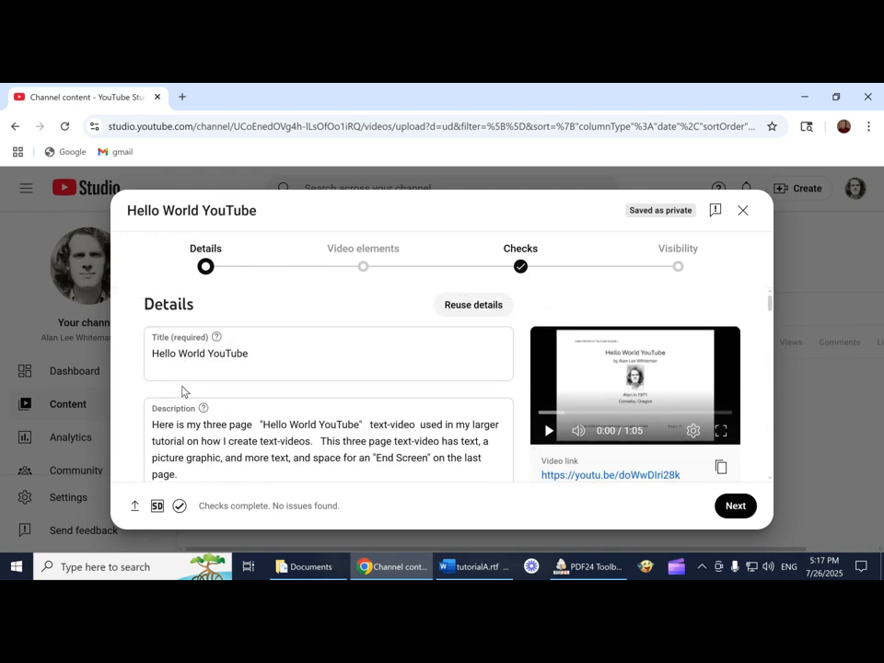
scroll(184, 392, down, 2)
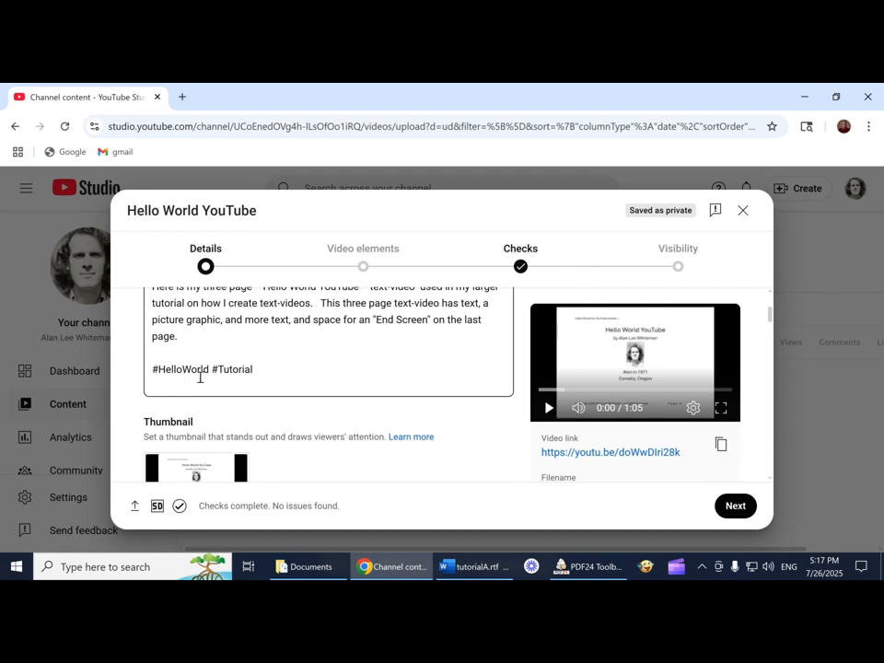
scroll(200, 376, down, 10)
scroll(200, 378, down, 10)
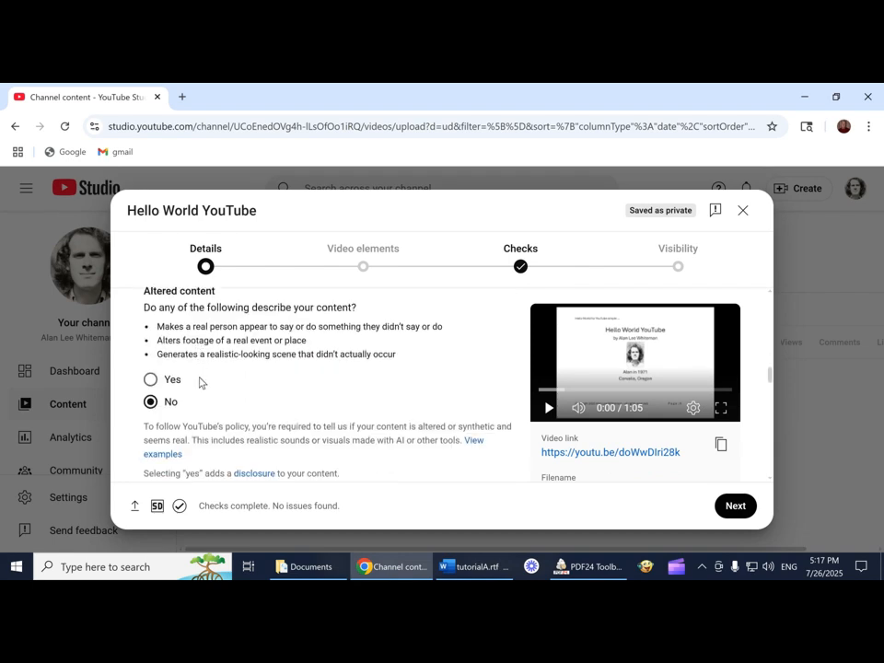
scroll(200, 377, down, 1)
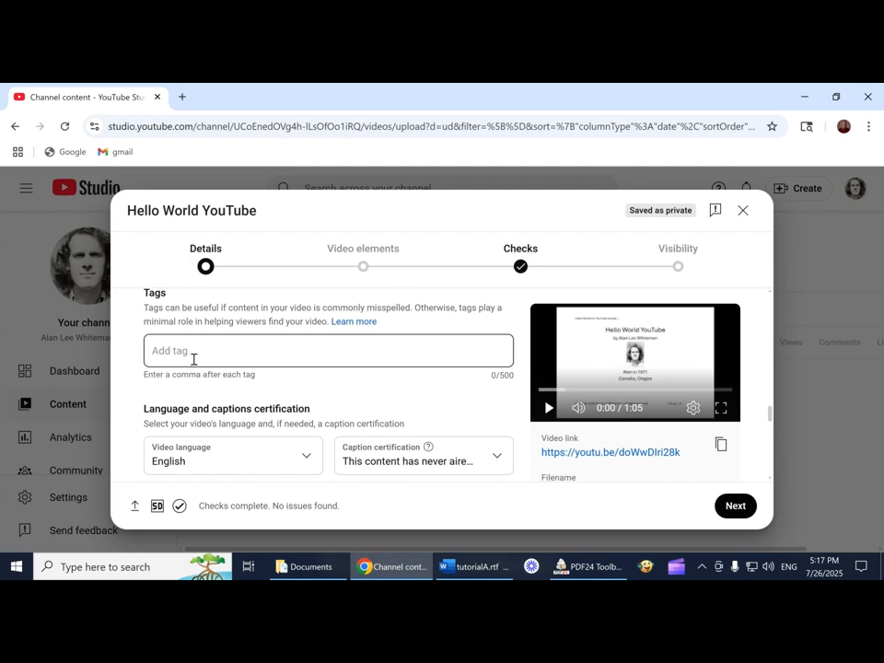
scroll(193, 359, down, 1)
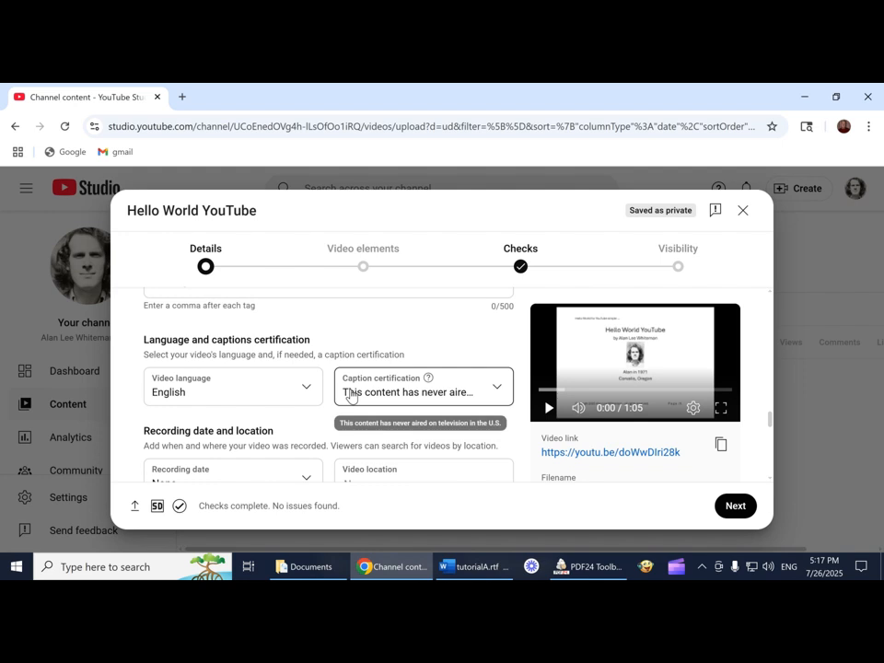
- Set the recording date to Jul 26, 2025 and the video location to Texas Hill Country
scroll(238, 394, down, 3)
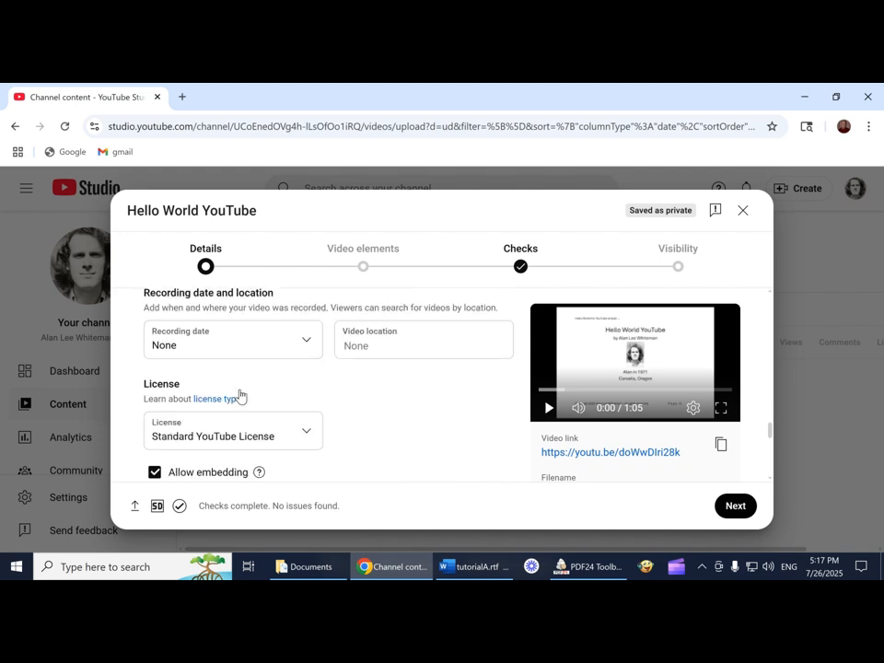
click(308, 345)
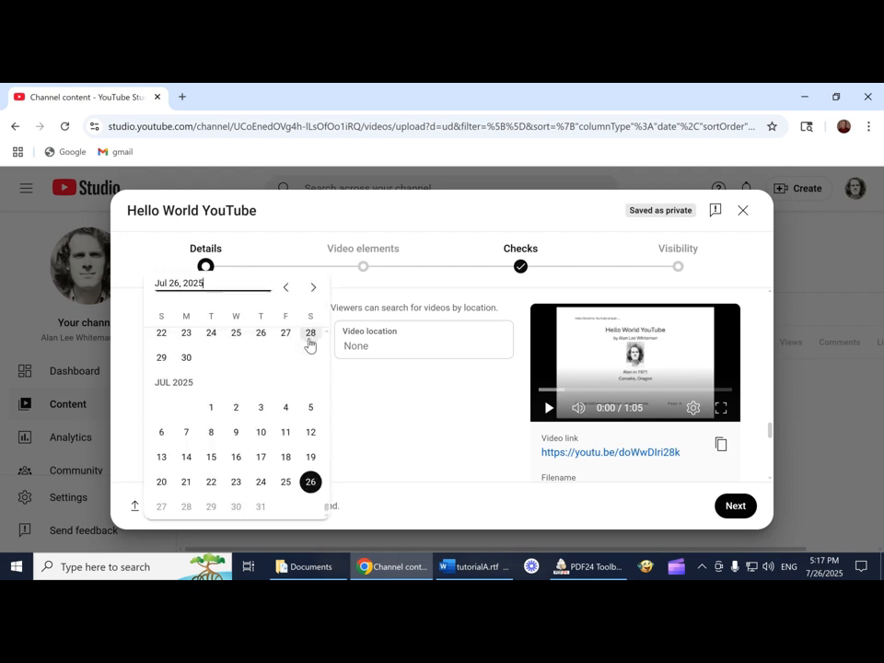
click(311, 481)
click(362, 347)
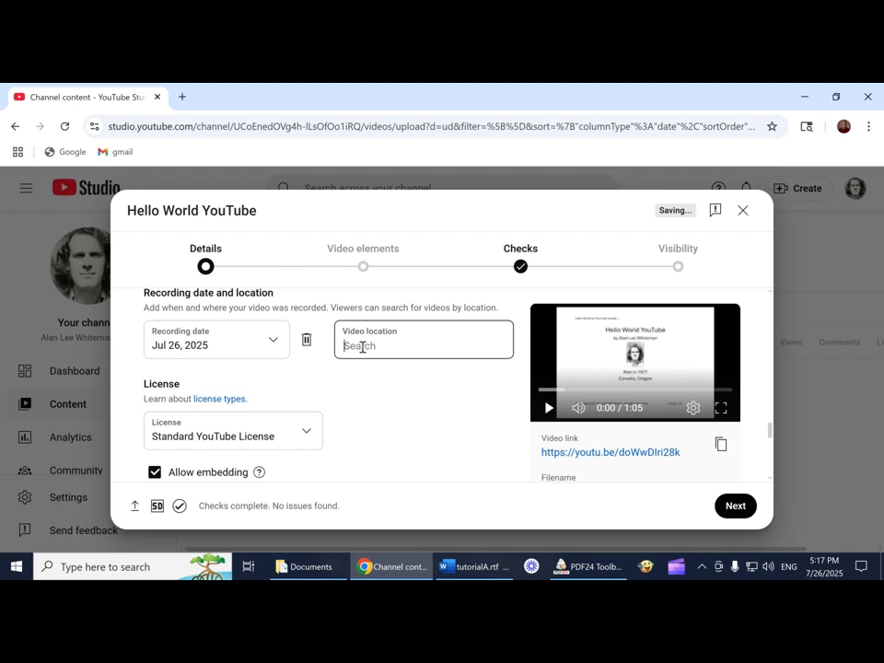
text(T)
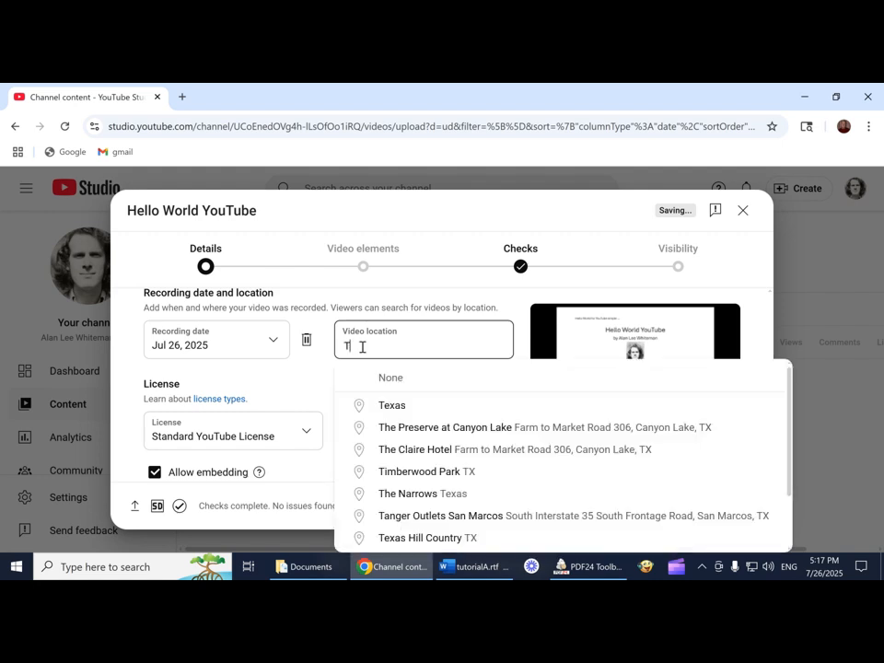
text(exas)
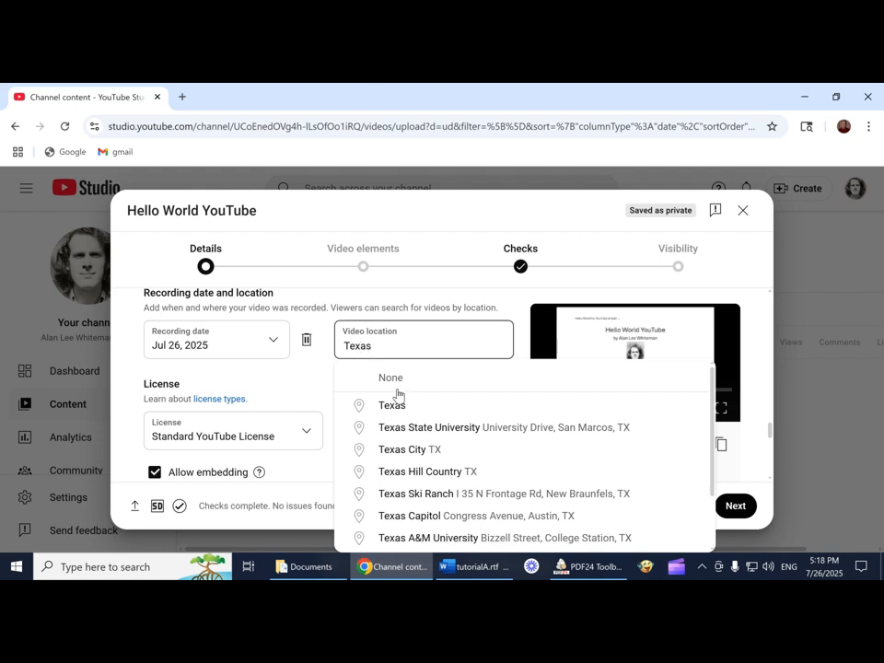
click(438, 476)
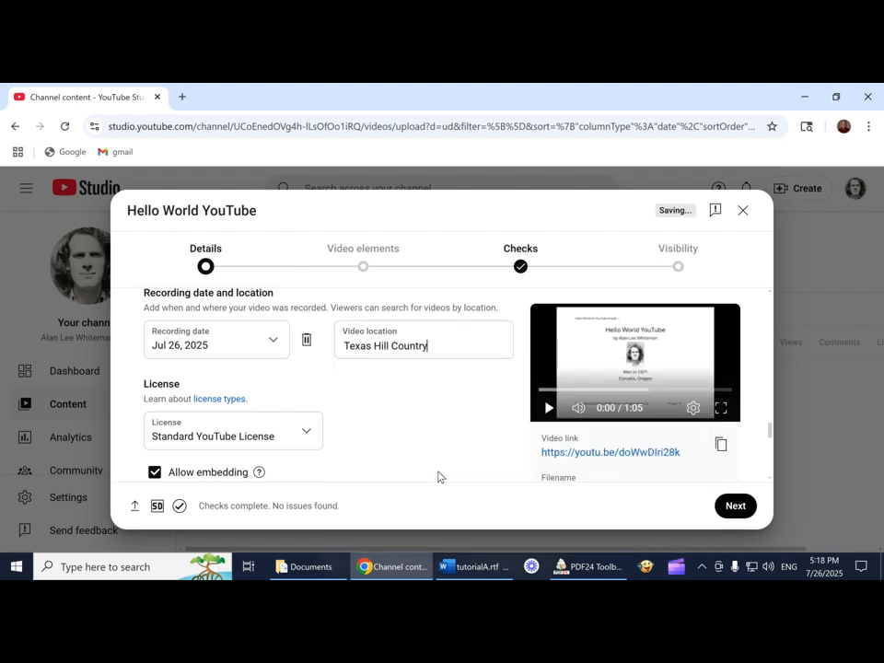
- Review the license, Shorts remixing, category options, and comments and ratings settings, along with the video link and filename
scroll(381, 434, down, 3)
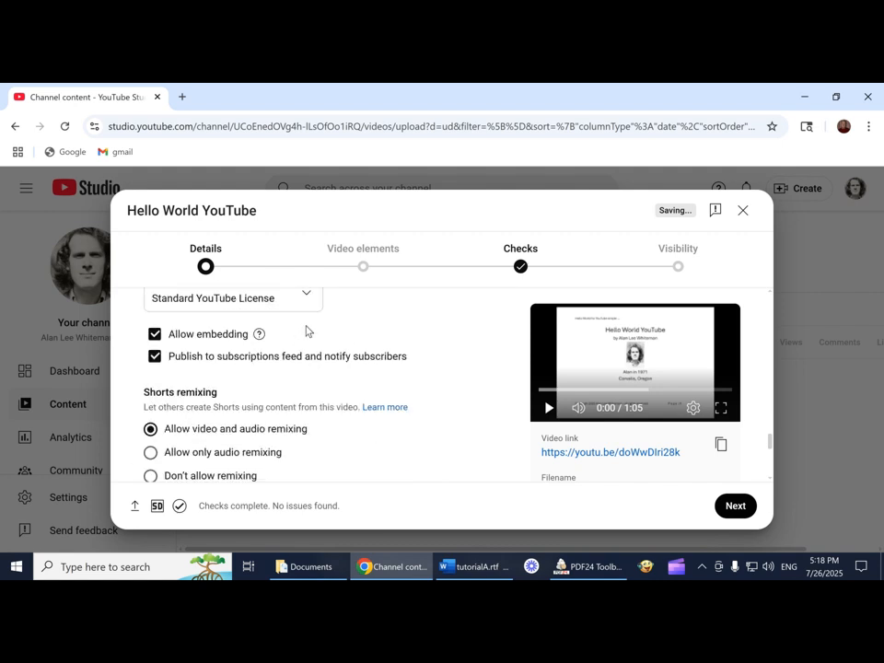
scroll(306, 332, down, 1)
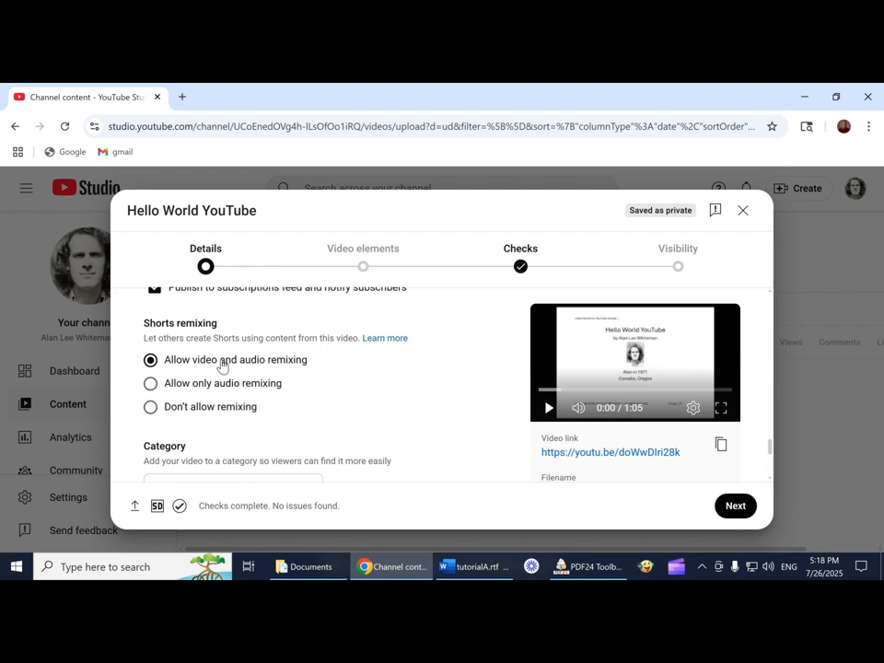
scroll(221, 366, down, 1)
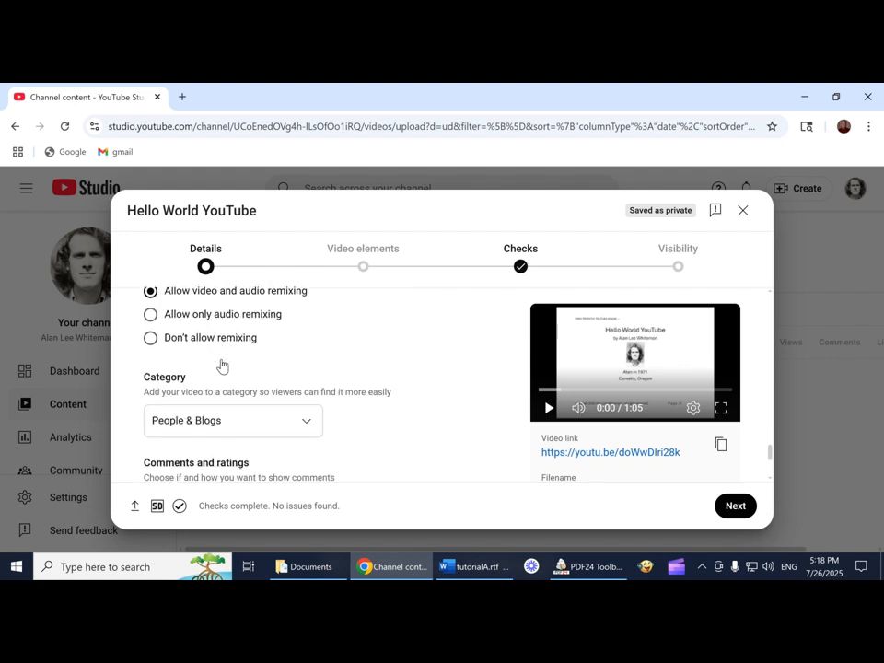
scroll(221, 365, down, 1)
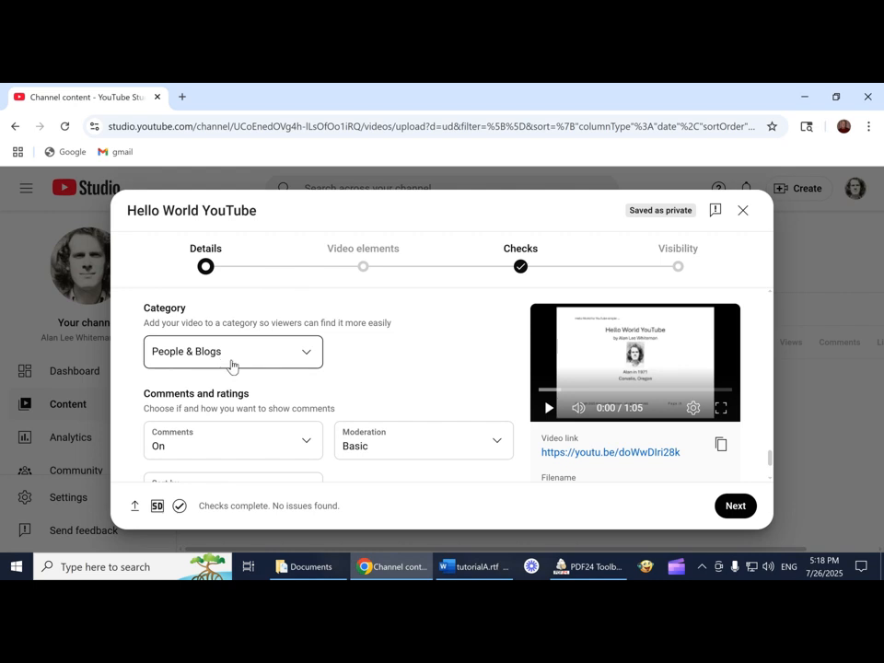
click(306, 352)
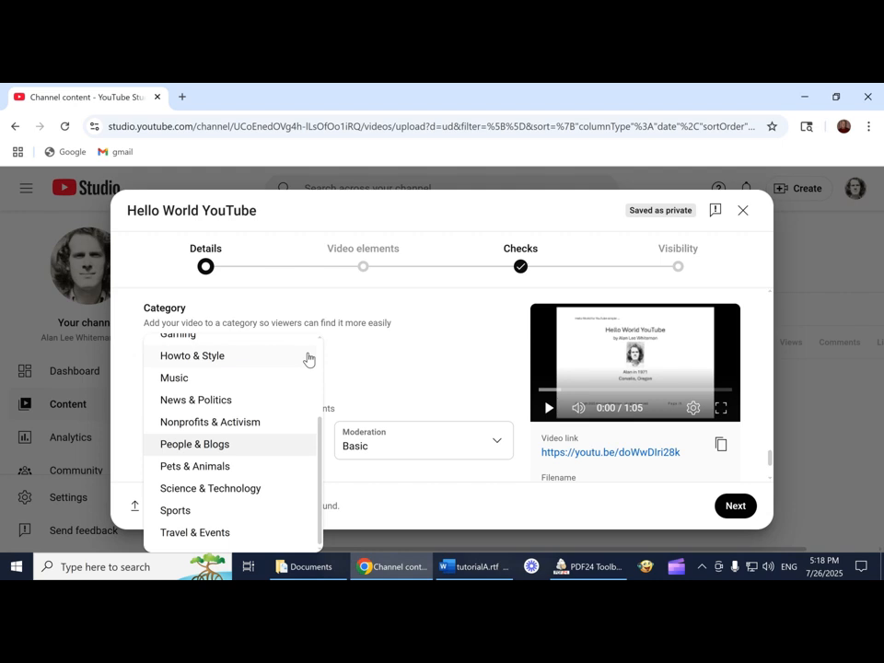
mouse_move(320, 416)
mouse_down()
mouse_move(321, 348)
mouse_move(318, 408)
mouse_up()
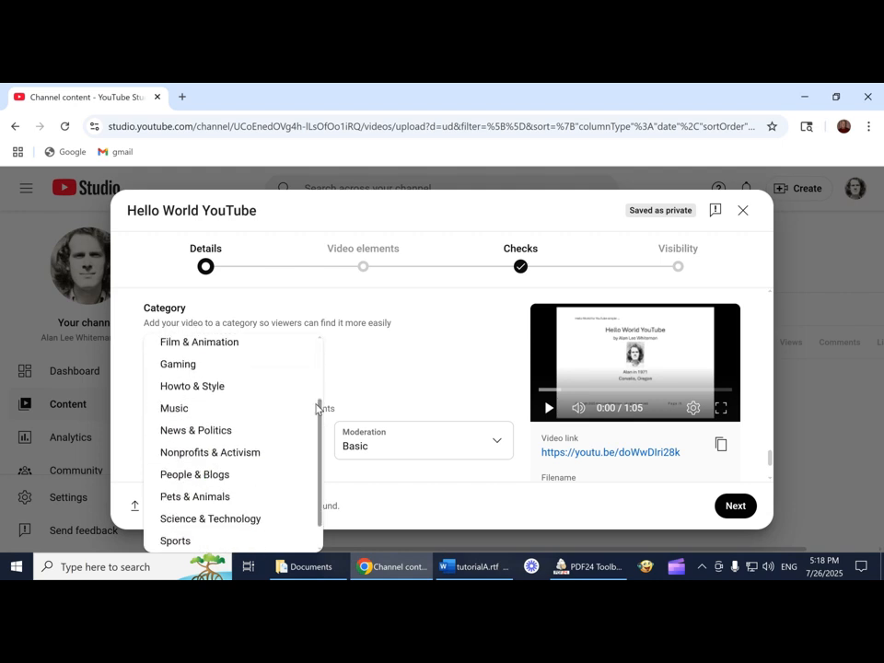
click(360, 363)
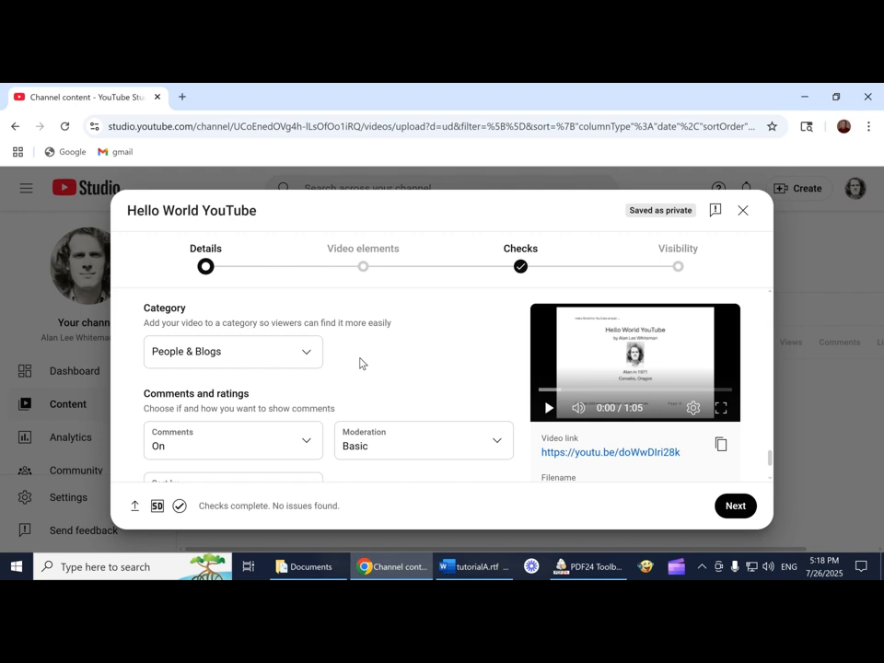
scroll(360, 364, down, 2)
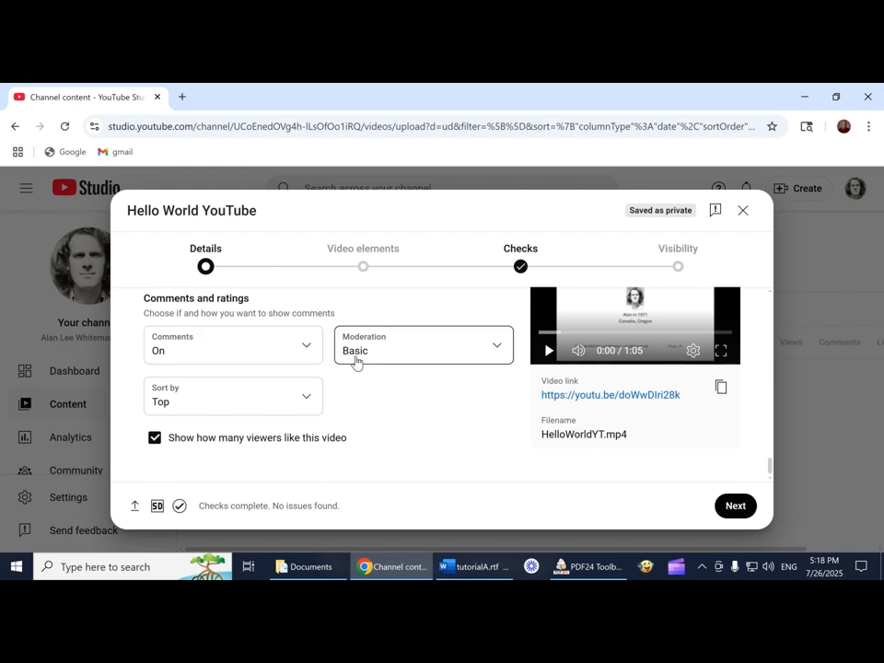
scroll(355, 361, up, 1)
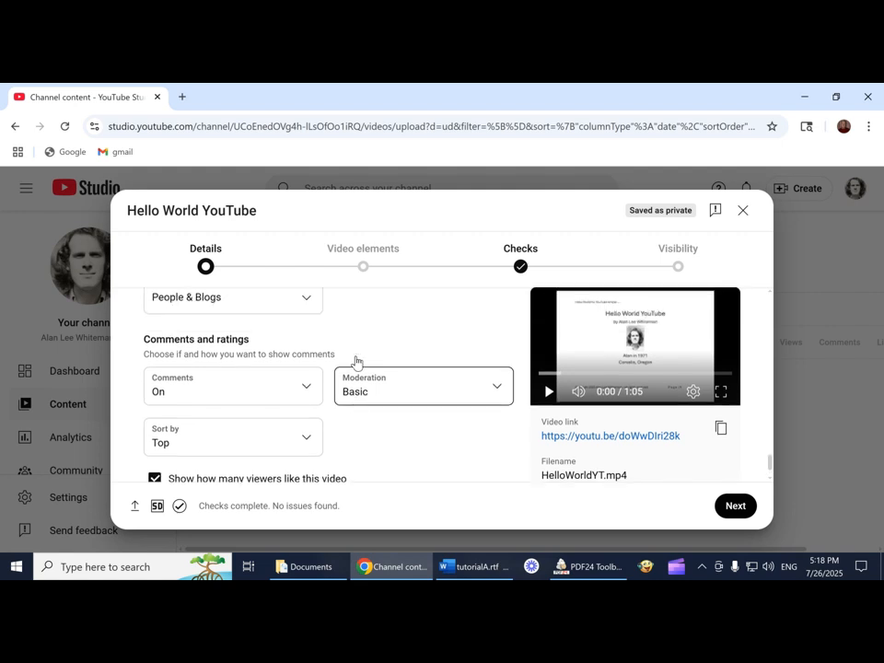
scroll(420, 388, down, 1)
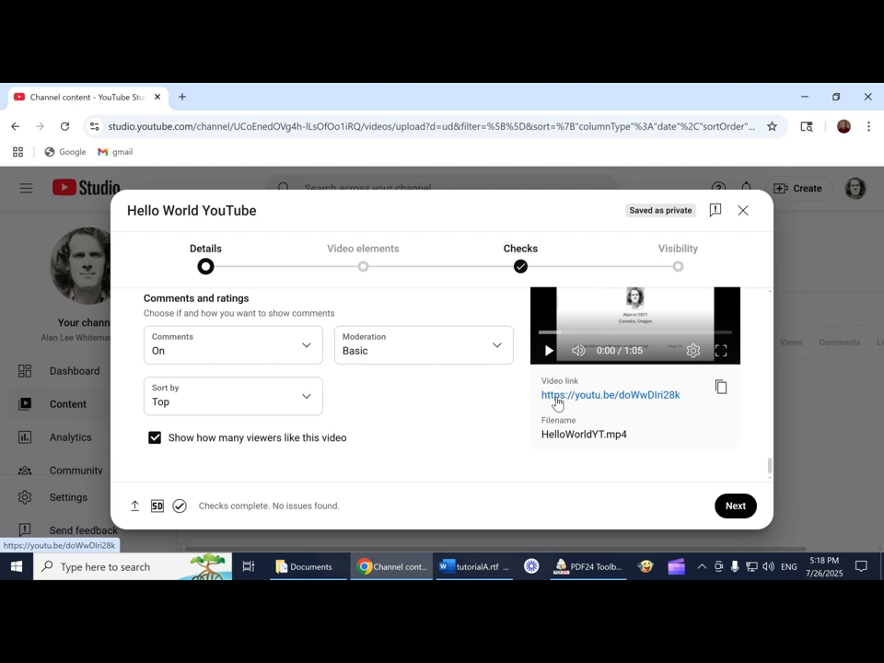
scroll(556, 402, up, 1)
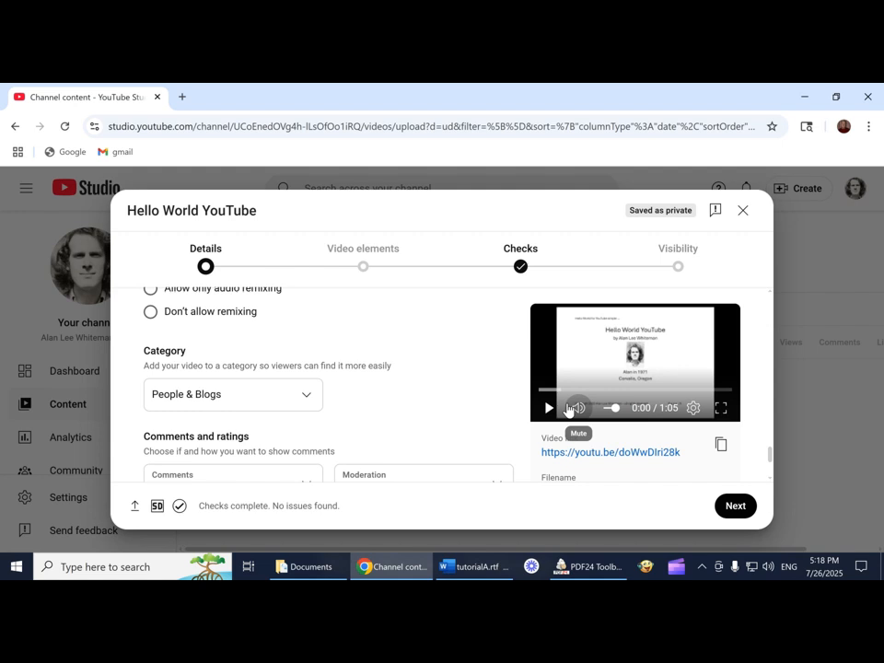
scroll(567, 411, down, 1)
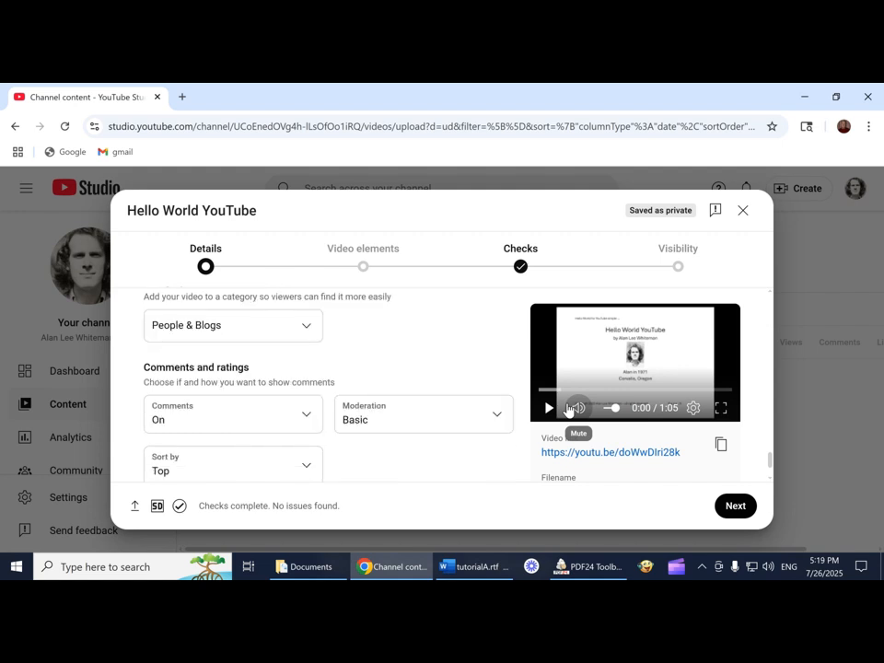
scroll(580, 403, down, 1)
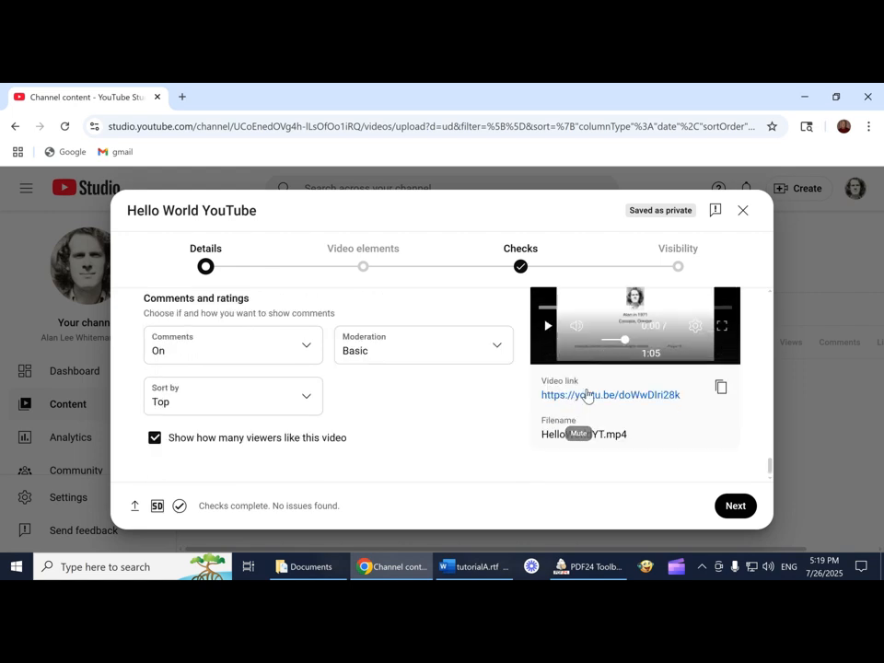
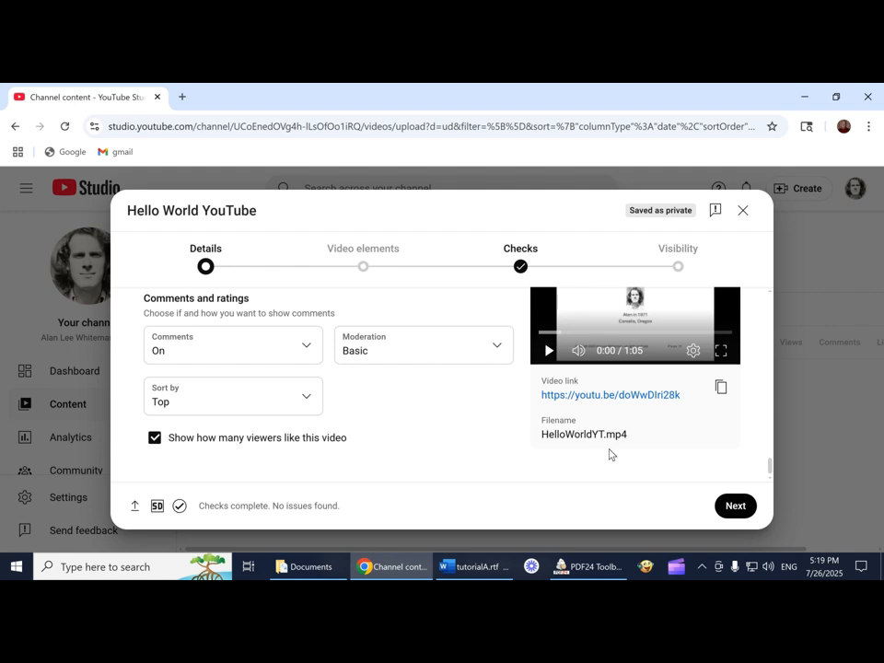
- Advance to the video elements stage and open the subtitle editor to examine its caption entry methods and audio timeline
click(734, 505)
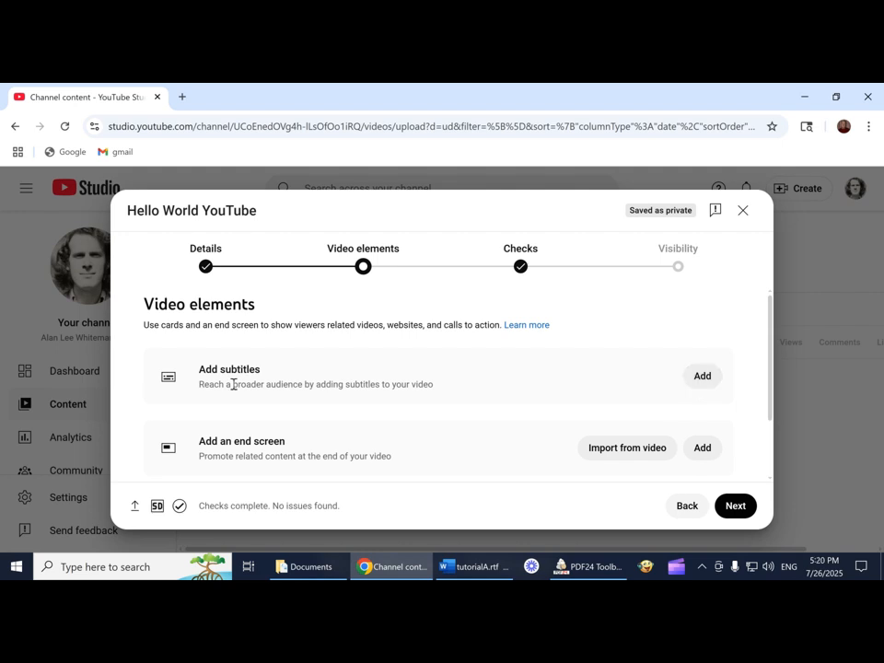
click(701, 377)
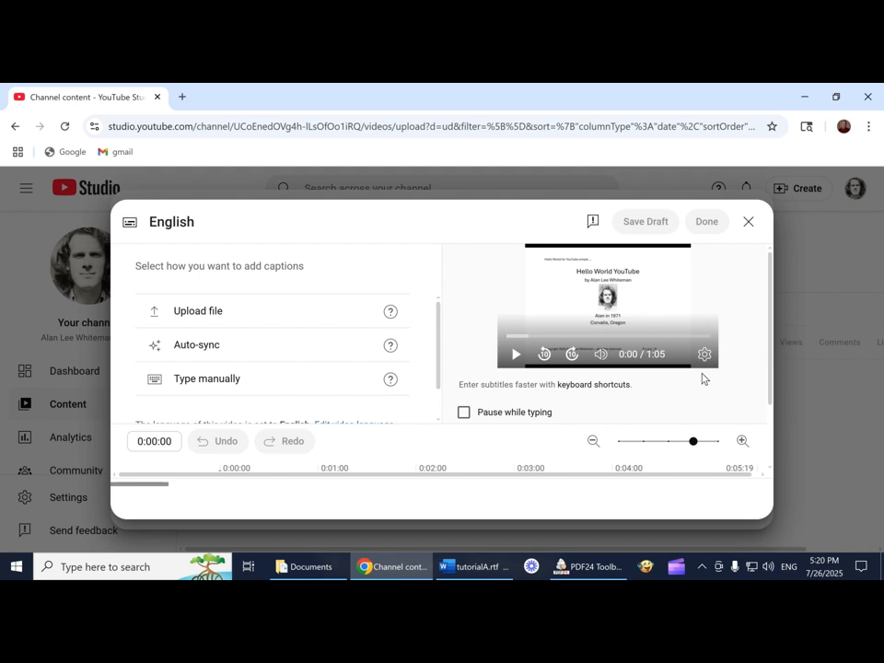
scroll(702, 378, down, 2)
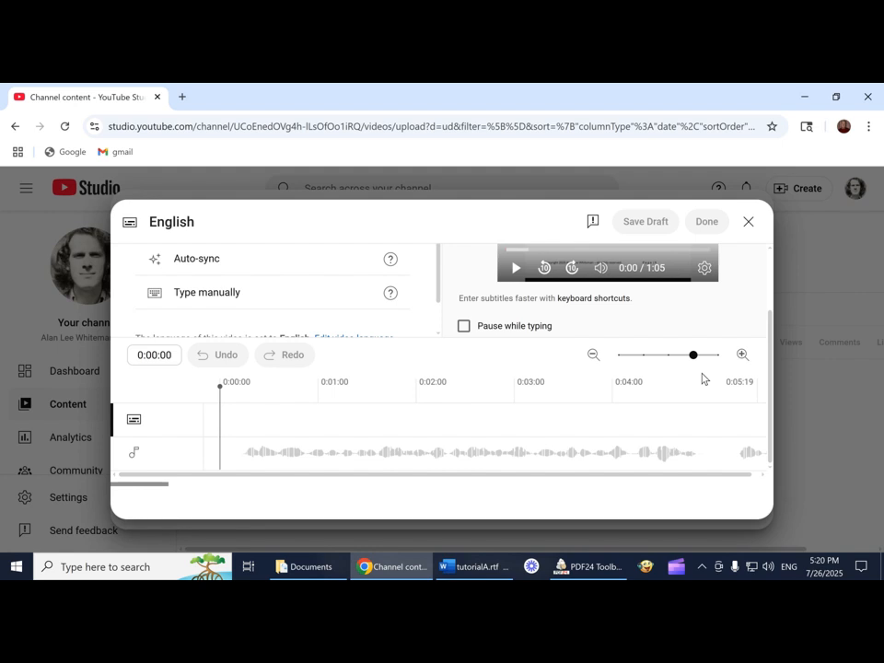
scroll(703, 378, up, 1)
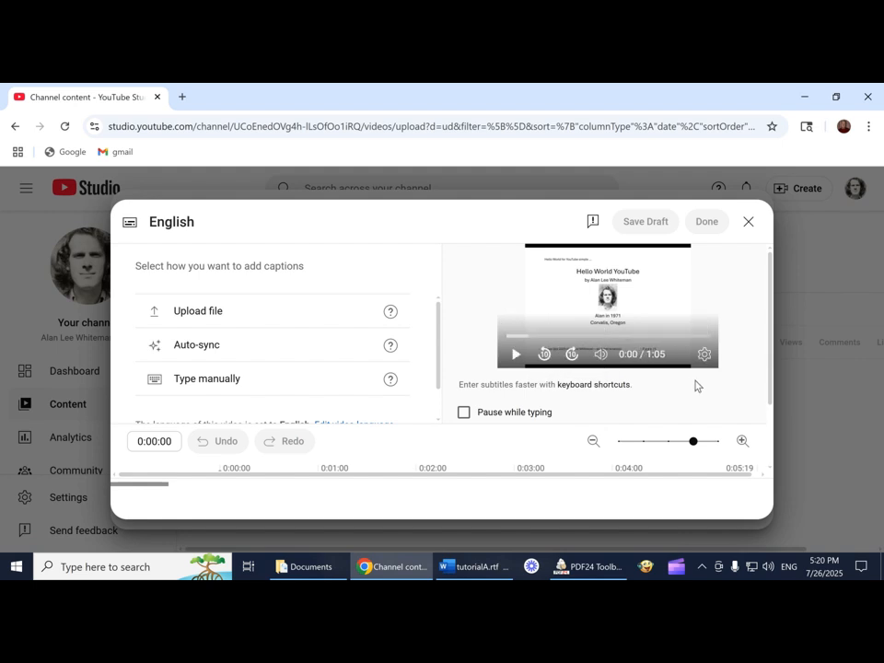
scroll(695, 386, down, 2)
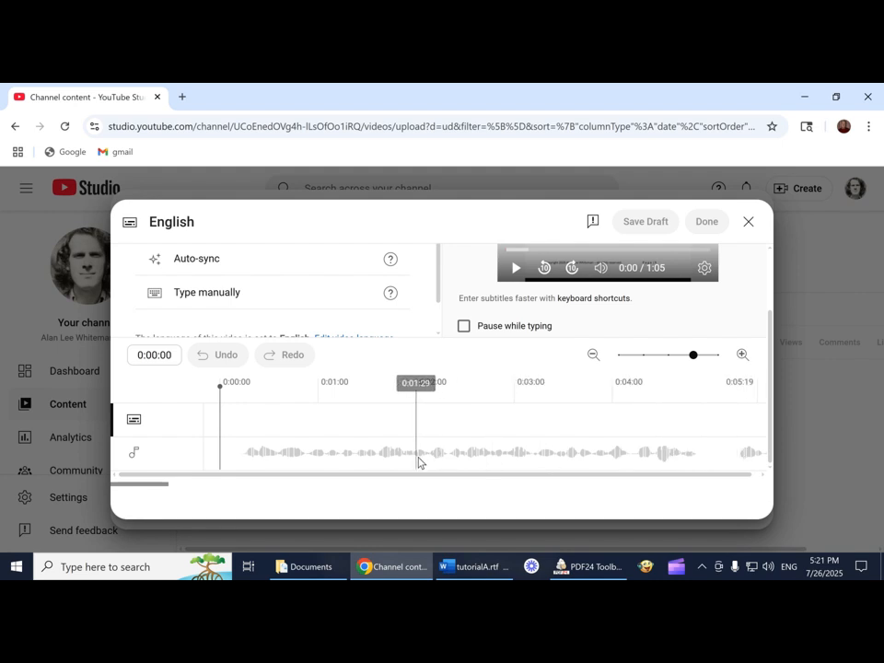
scroll(418, 462, up, 2)
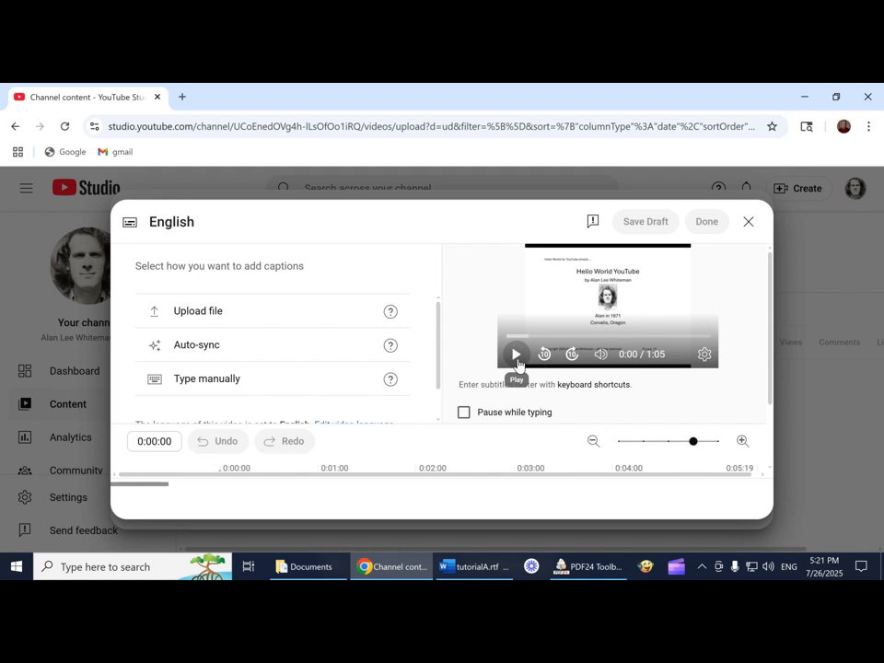
scroll(433, 394, down, 1)
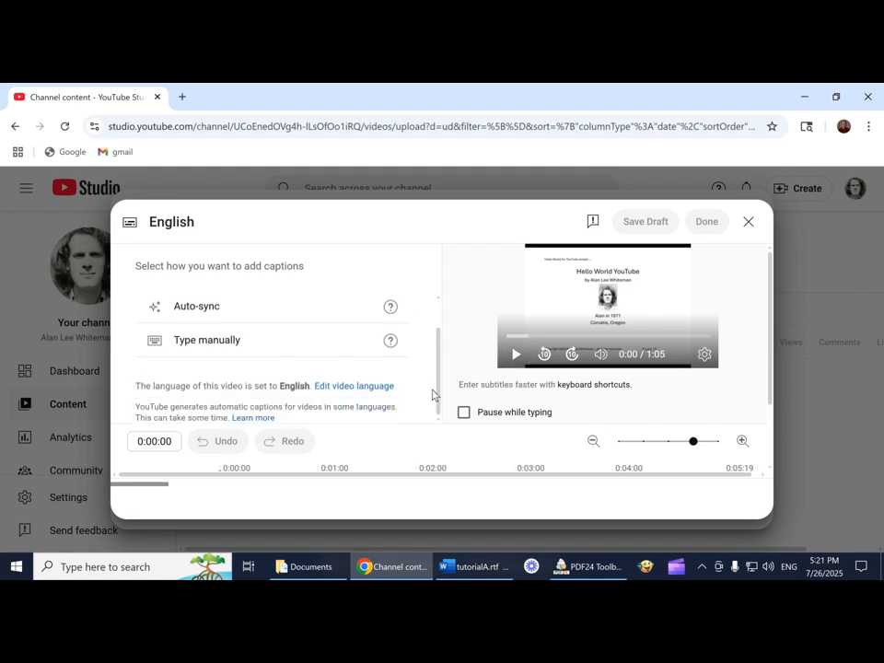
- Look over the subtitle editor's caption options and timeline, close it without adding captions, and check the automatic English subtitles' options
scroll(432, 394, down, 2)
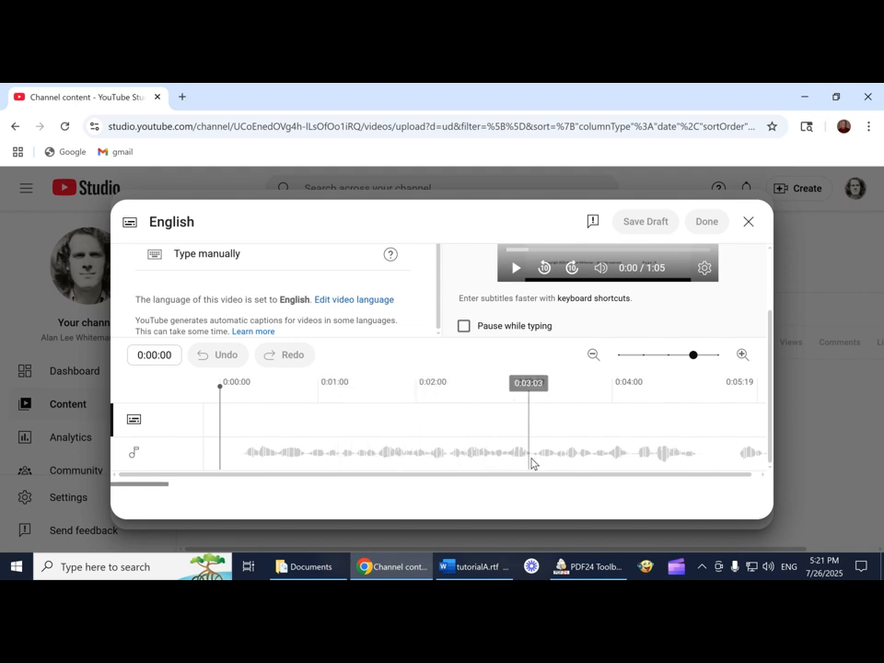
scroll(532, 463, up, 2)
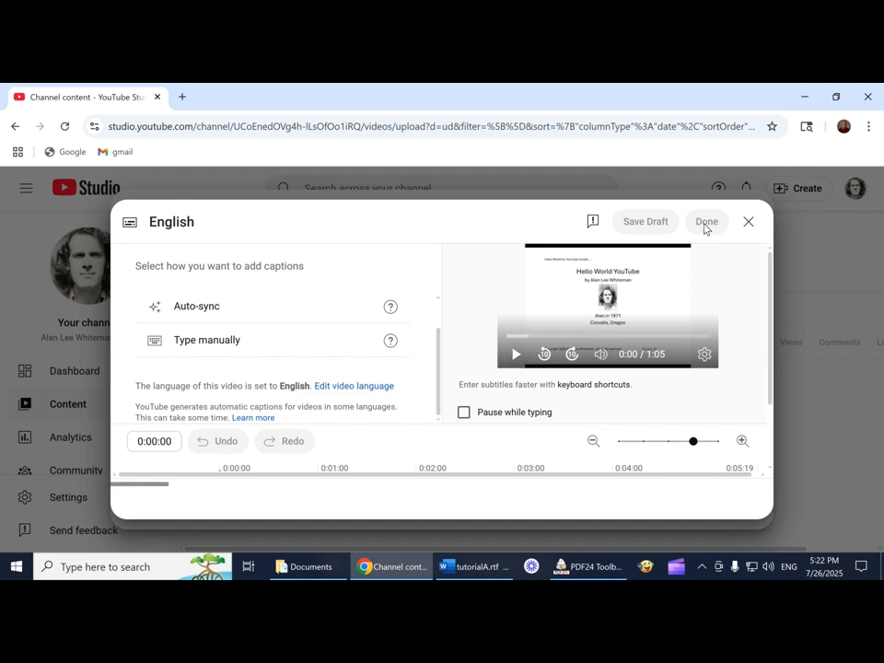
scroll(695, 271, down, 1)
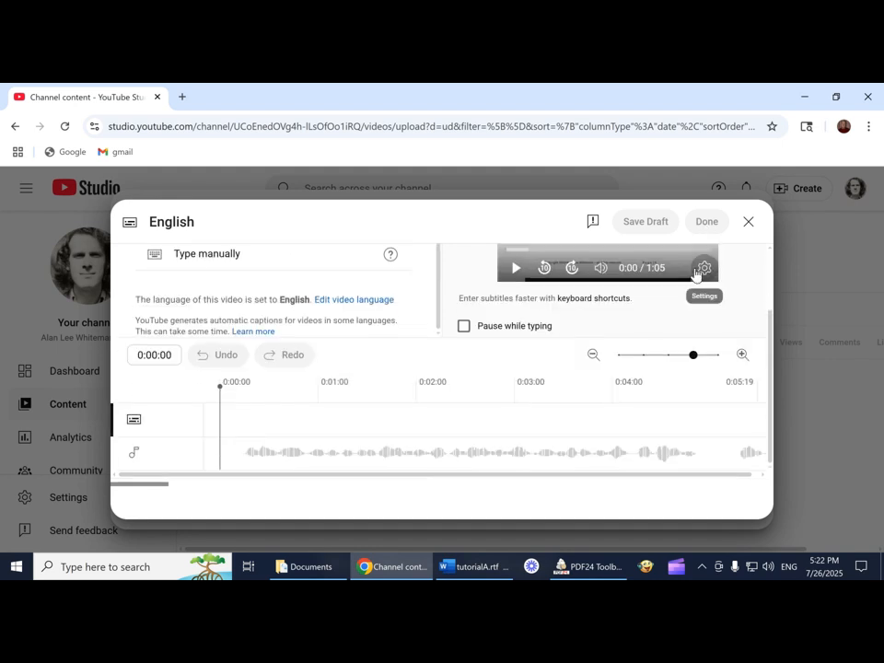
scroll(695, 273, up, 1)
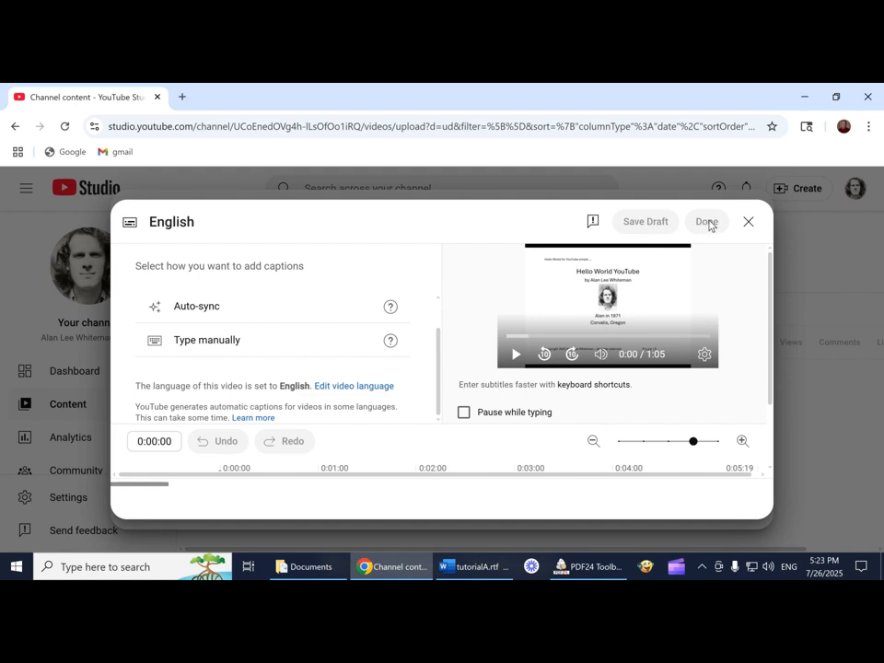
click(747, 222)
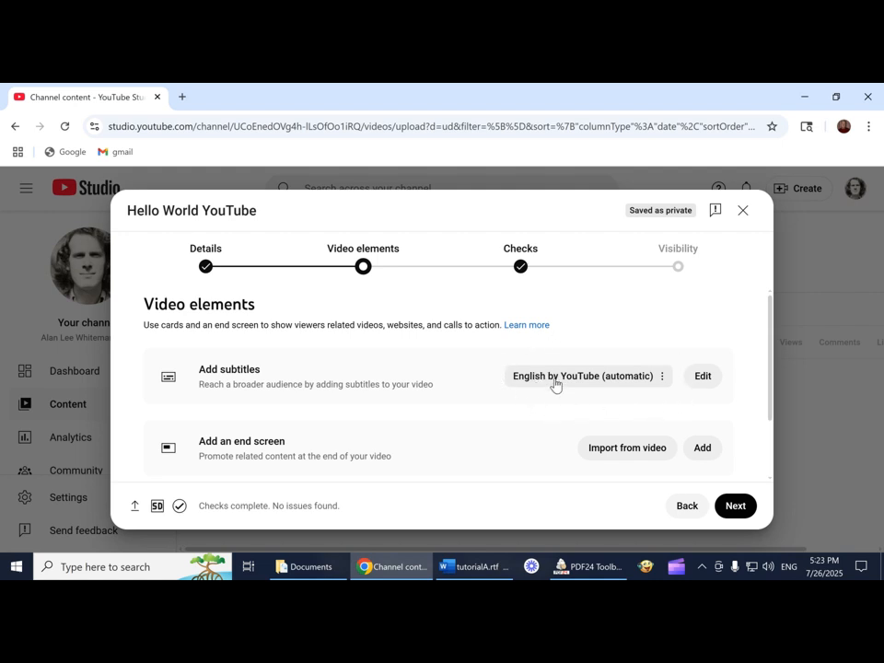
click(661, 379)
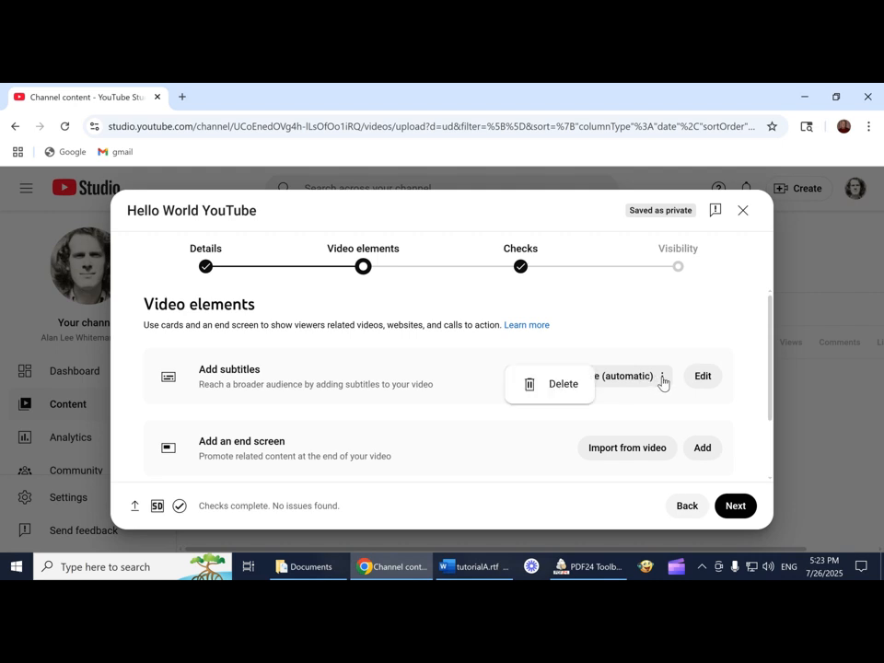
click(610, 332)
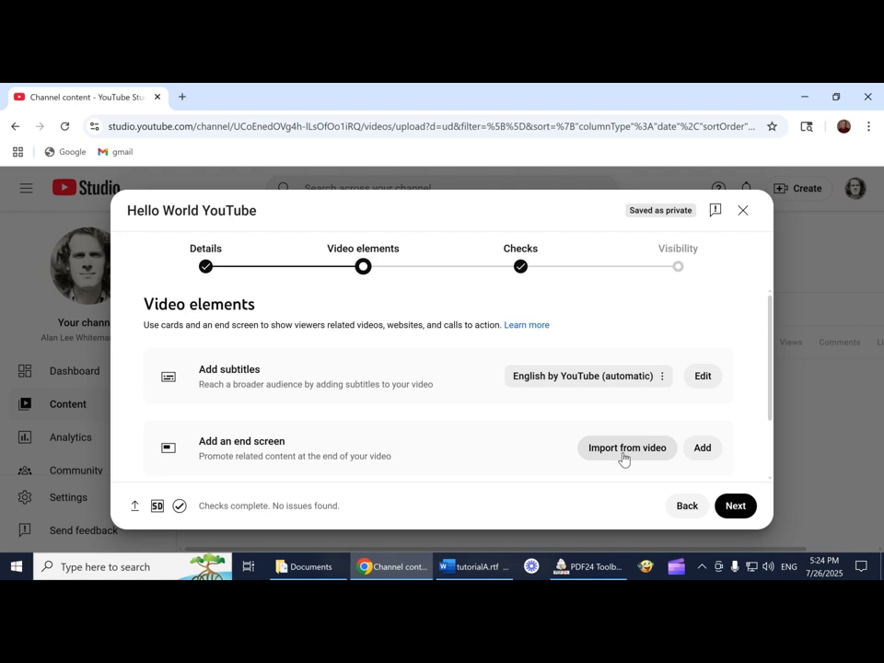
- Open the end screen editor and review its layout templates, from the two-video layout to the video, playlist and subscribe combinations
click(701, 449)
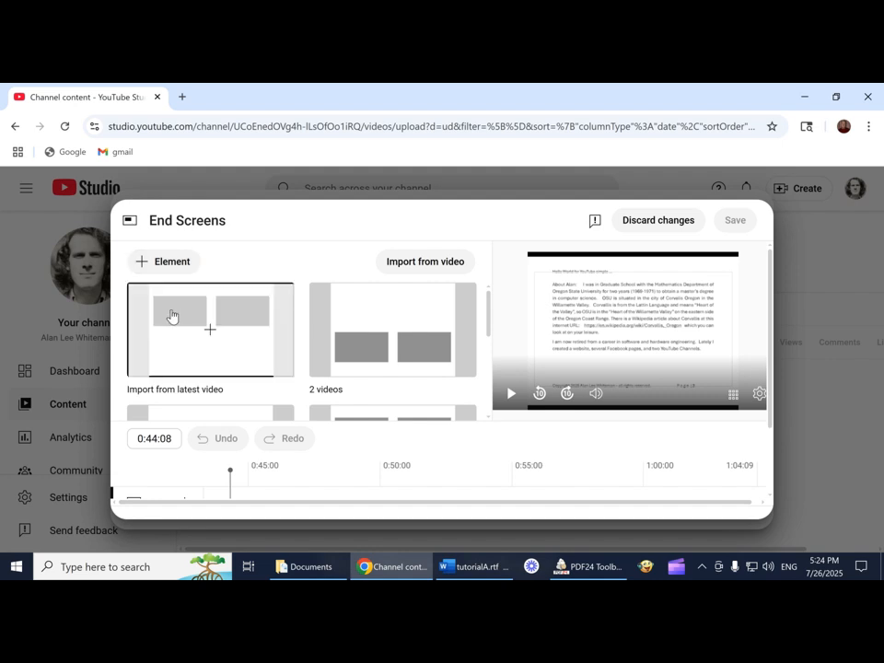
scroll(170, 316, down, 3)
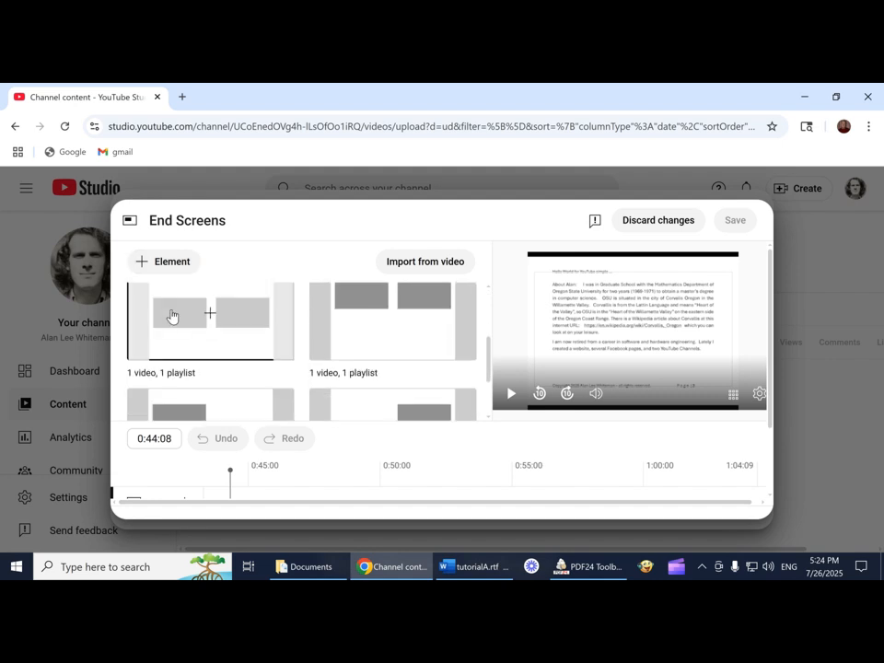
scroll(171, 316, up, 3)
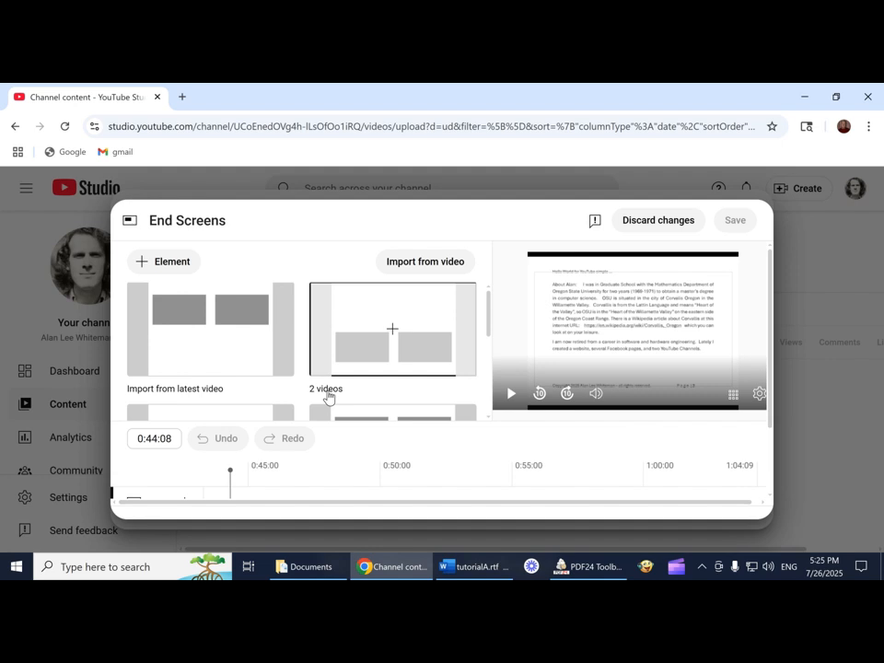
scroll(231, 381, down, 2)
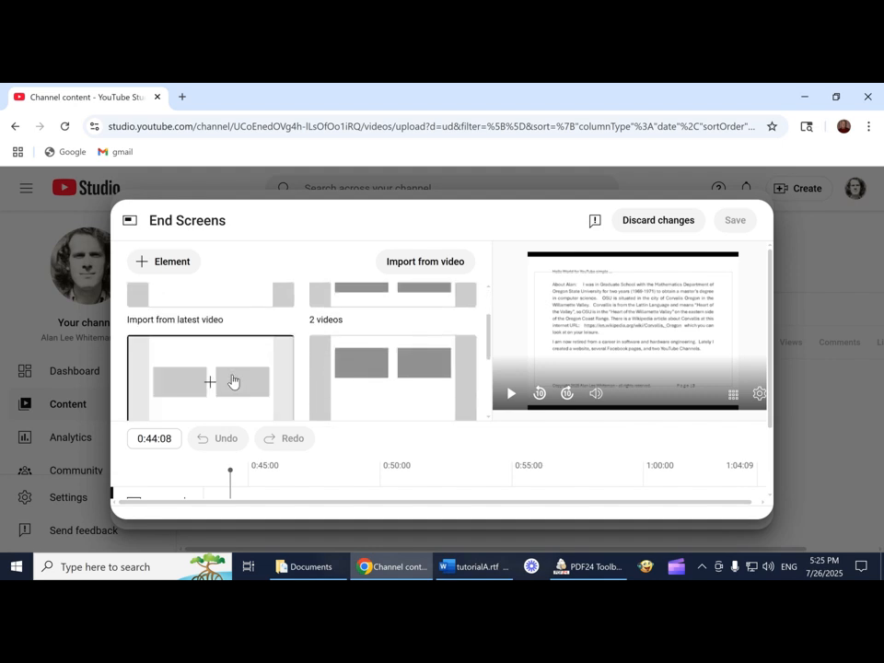
scroll(232, 381, down, 1)
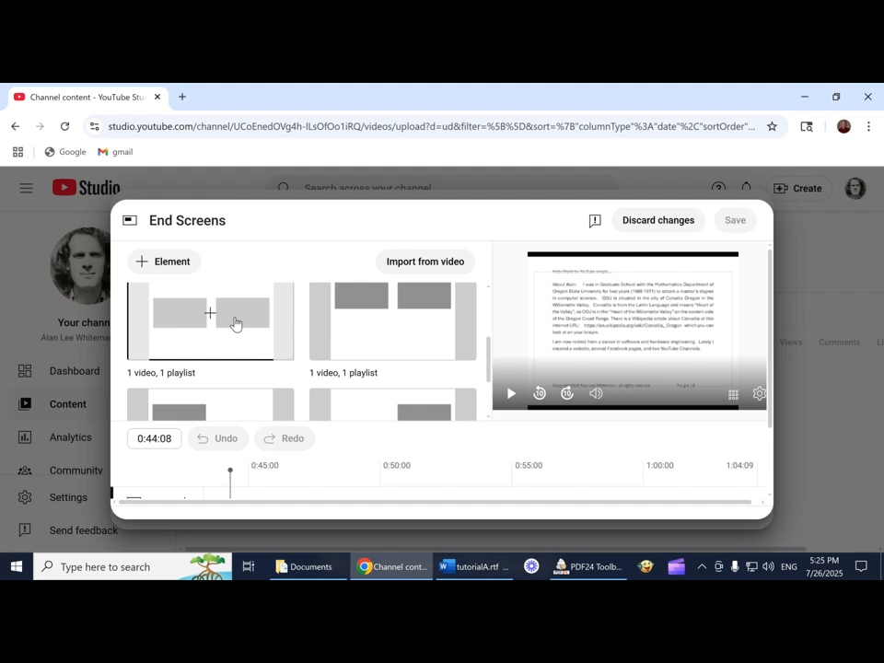
scroll(234, 322, up, 2)
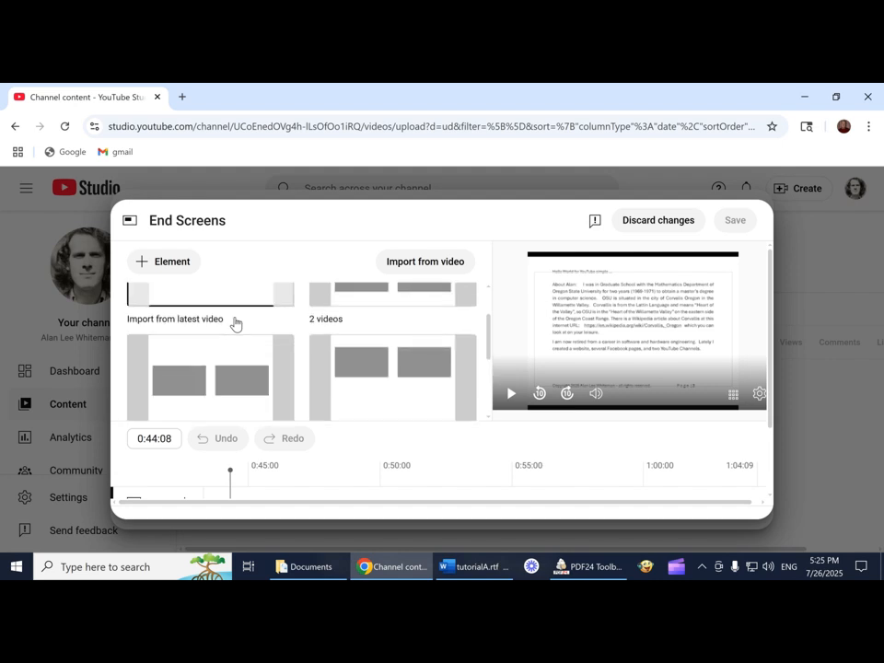
scroll(234, 322, down, 2)
scroll(235, 323, up, 1)
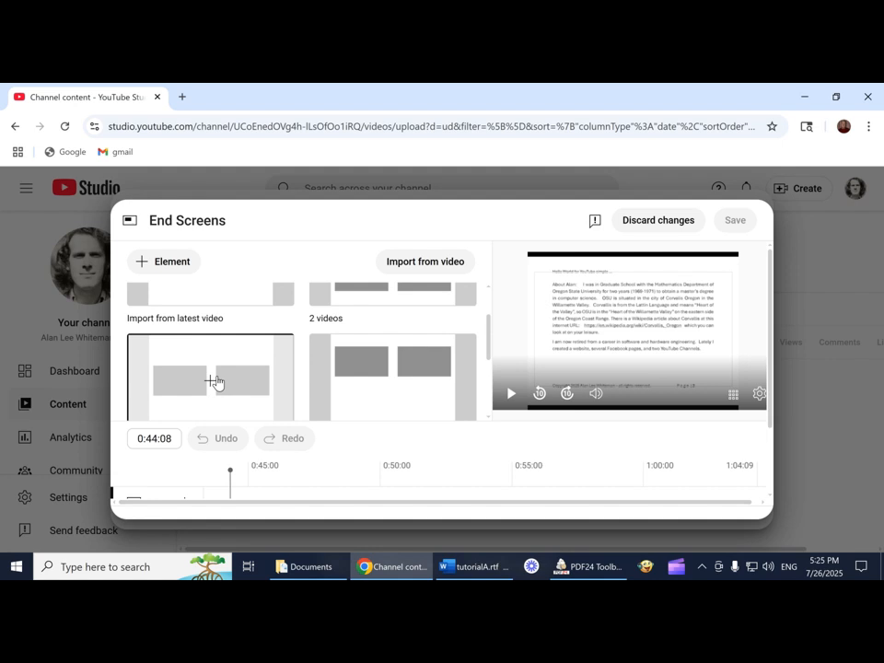
scroll(358, 372, down, 2)
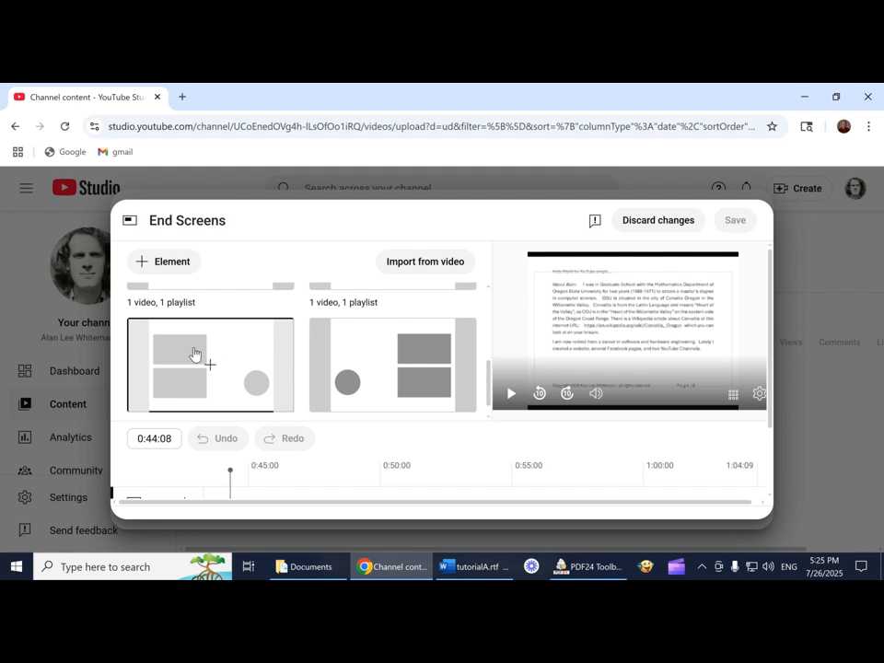
scroll(193, 353, down, 1)
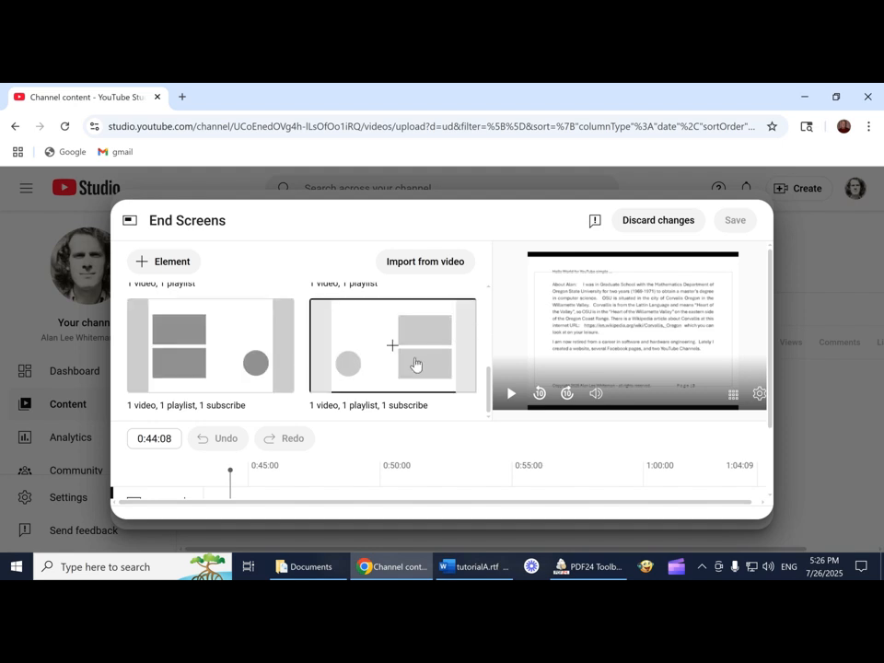
- Scrub the end screen timeline to preview the video's final page at 1:03:07 and 1:02:23, leaving the playhead at 0:56:17
scroll(414, 364, down, 2)
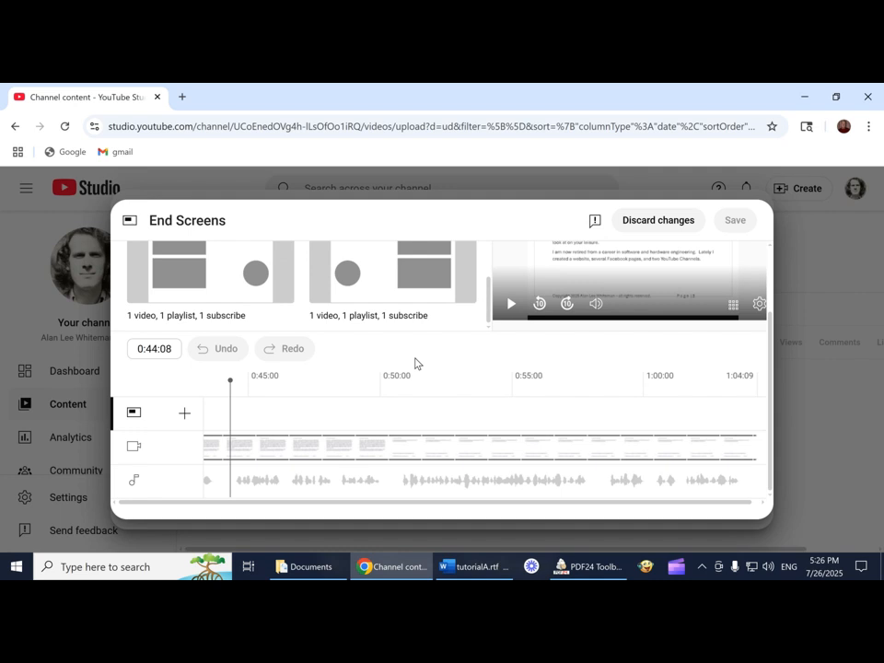
scroll(415, 364, up, 2)
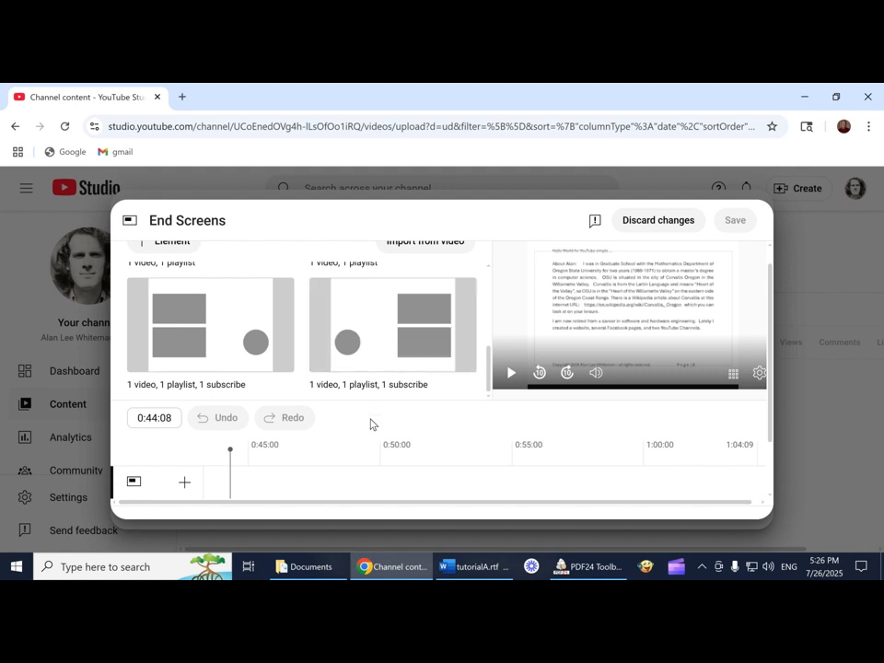
scroll(371, 421, down, 1)
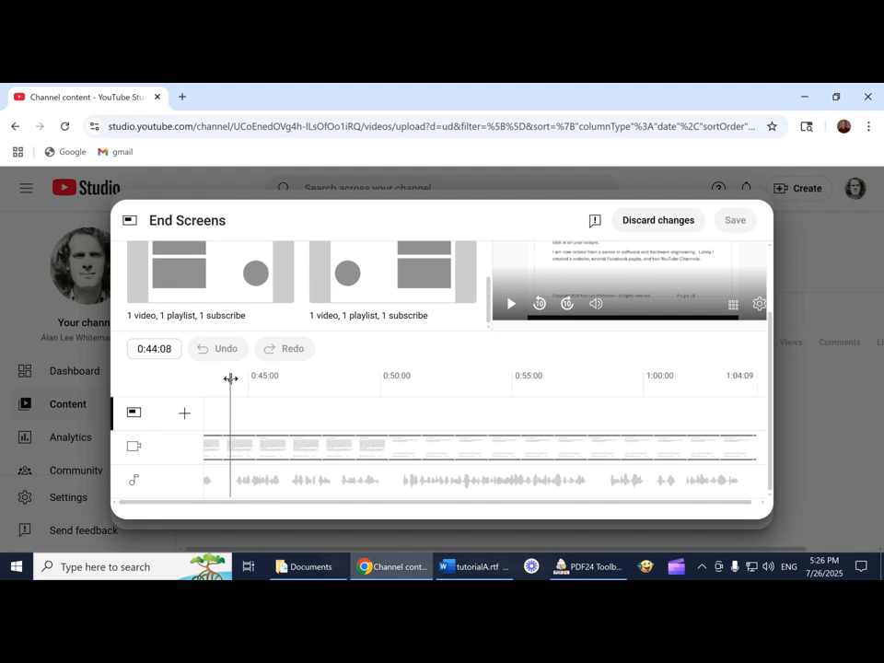
drag(231, 380, 730, 390)
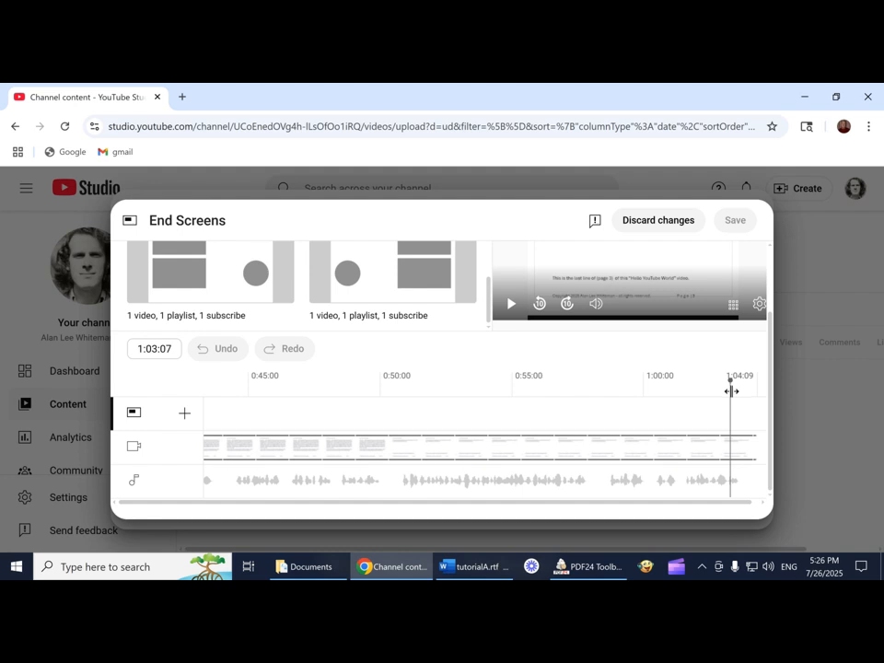
scroll(657, 429, up, 1)
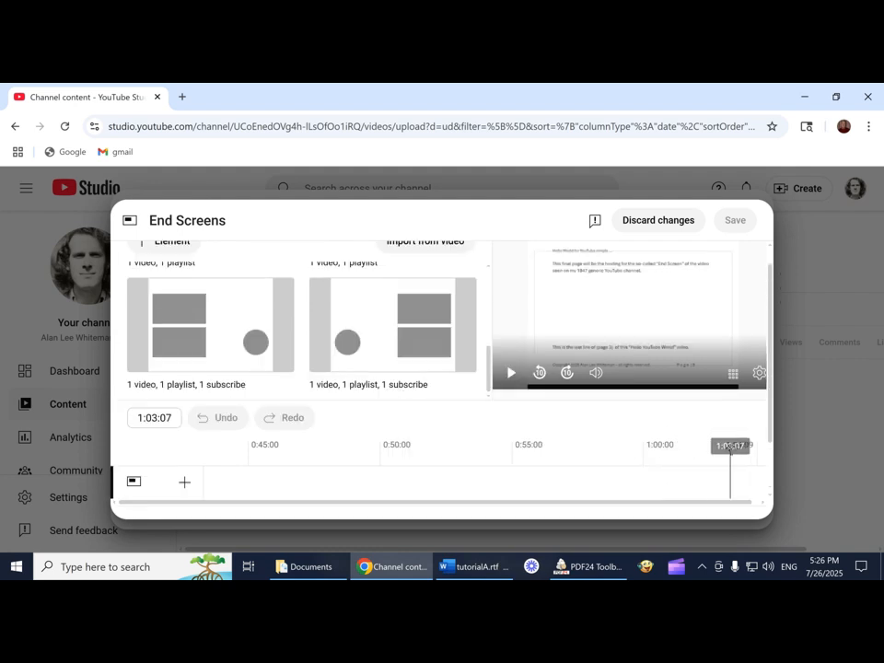
mouse_move(728, 450)
mouse_down()
mouse_move(384, 452)
mouse_move(713, 430)
mouse_up()
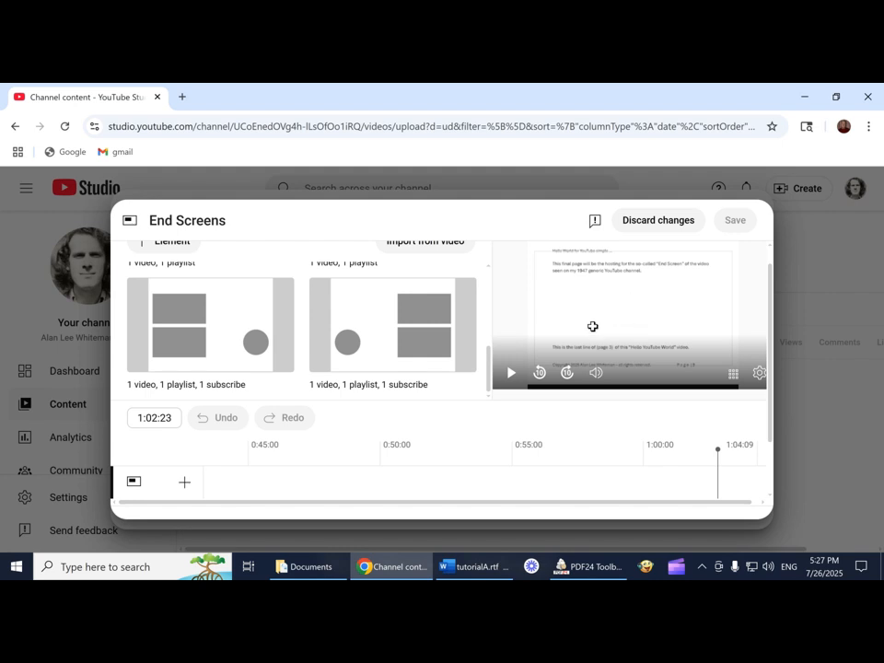
scroll(488, 461, down, 1)
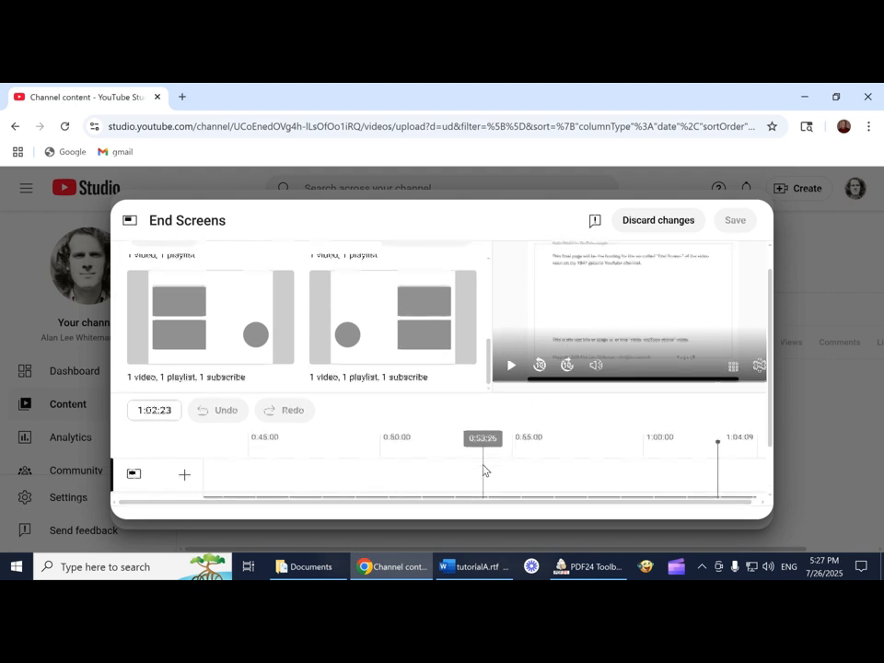
scroll(484, 471, down, 1)
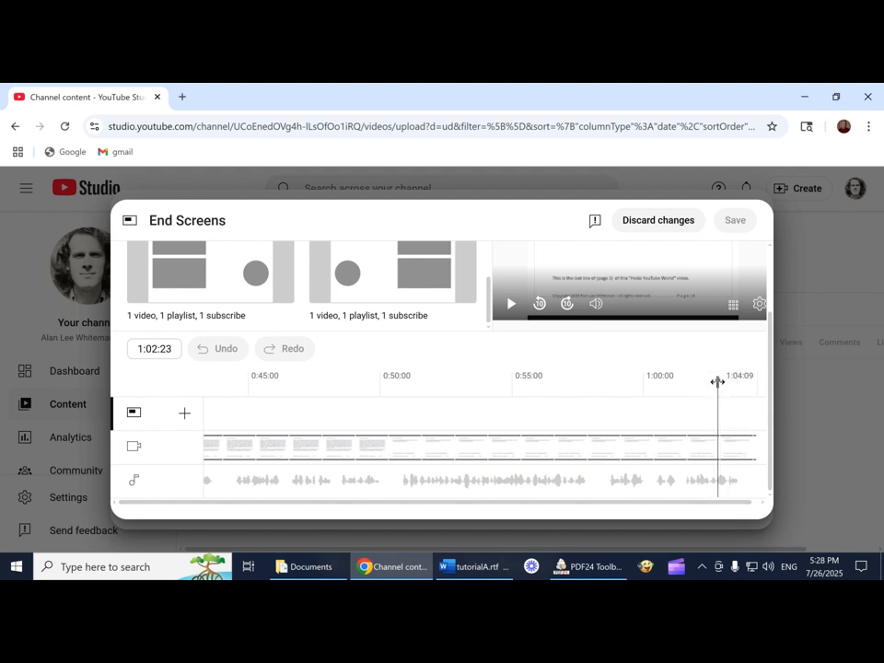
mouse_move(718, 381)
mouse_down()
mouse_move(541, 393)
mouse_move(554, 393)
mouse_up()
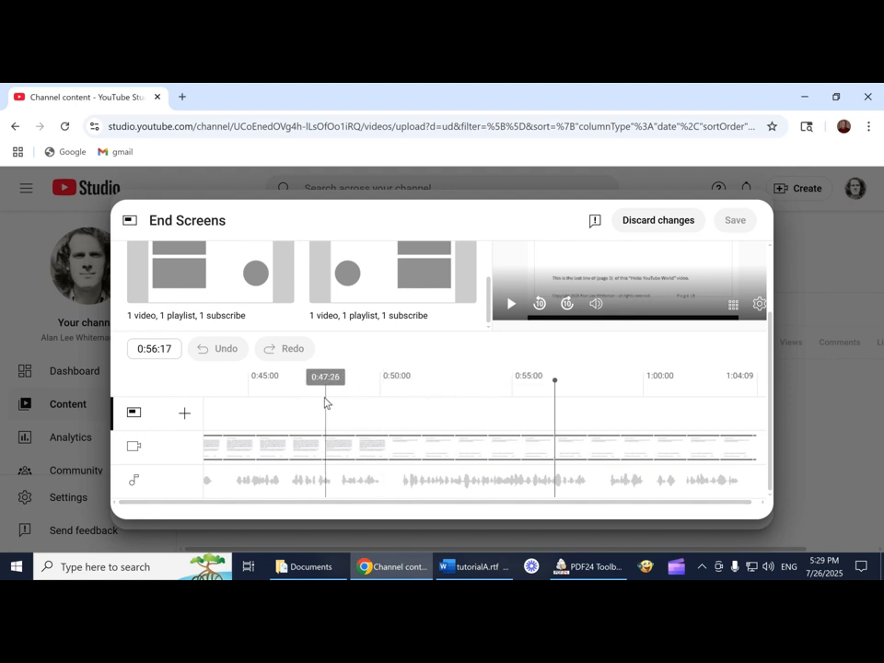
- Apply the end screen template with 1 video, 1 playlist and 1 subscribe element that places the subscribe circle right of the stacked boxes
scroll(353, 411, up, 5)
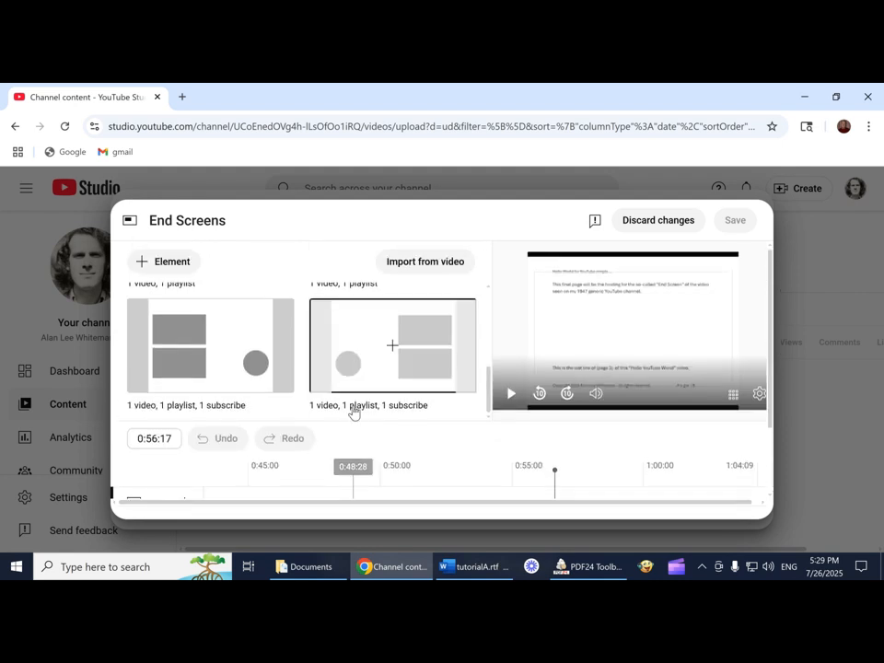
scroll(352, 411, up, 2)
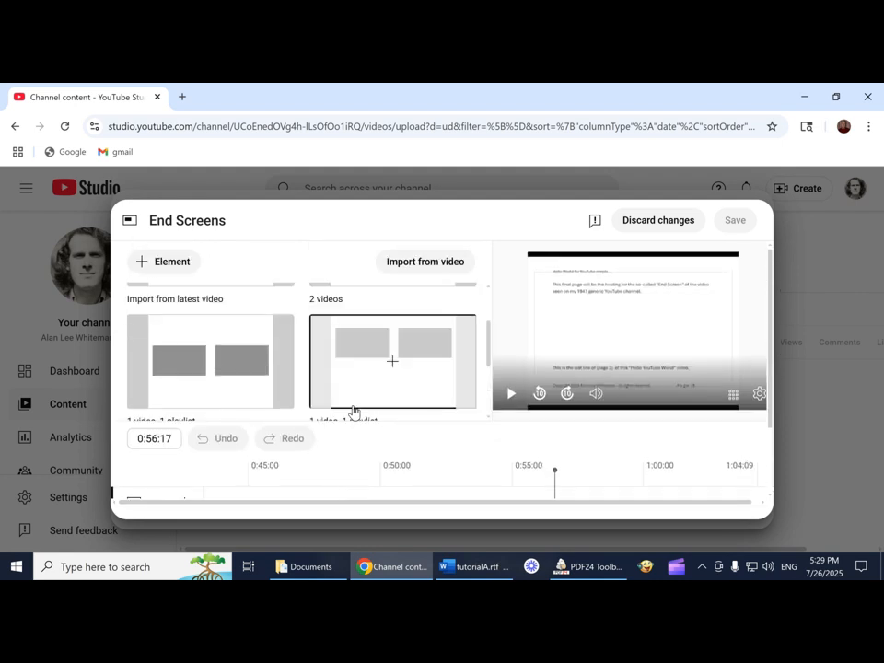
scroll(352, 411, down, 3)
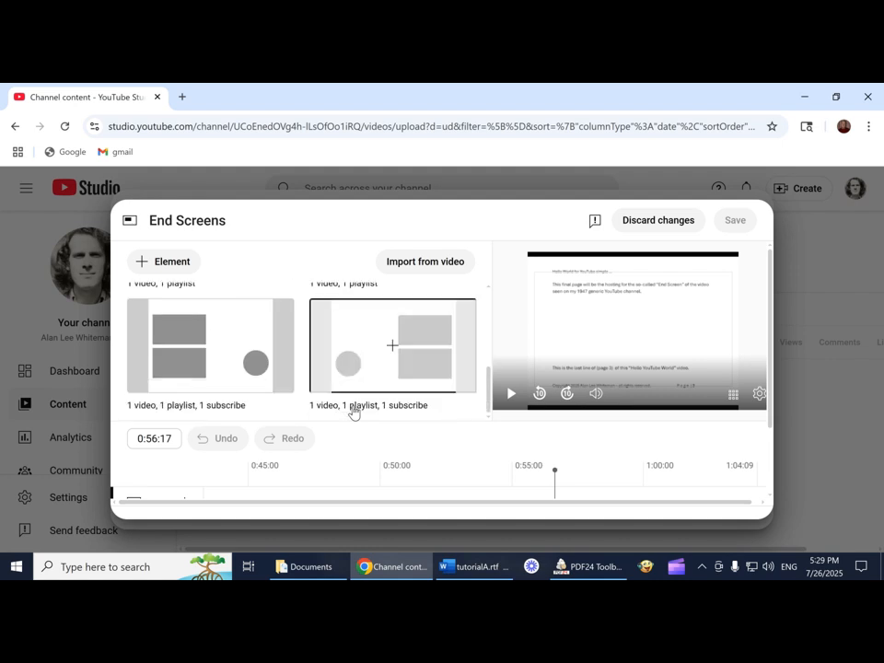
click(194, 350)
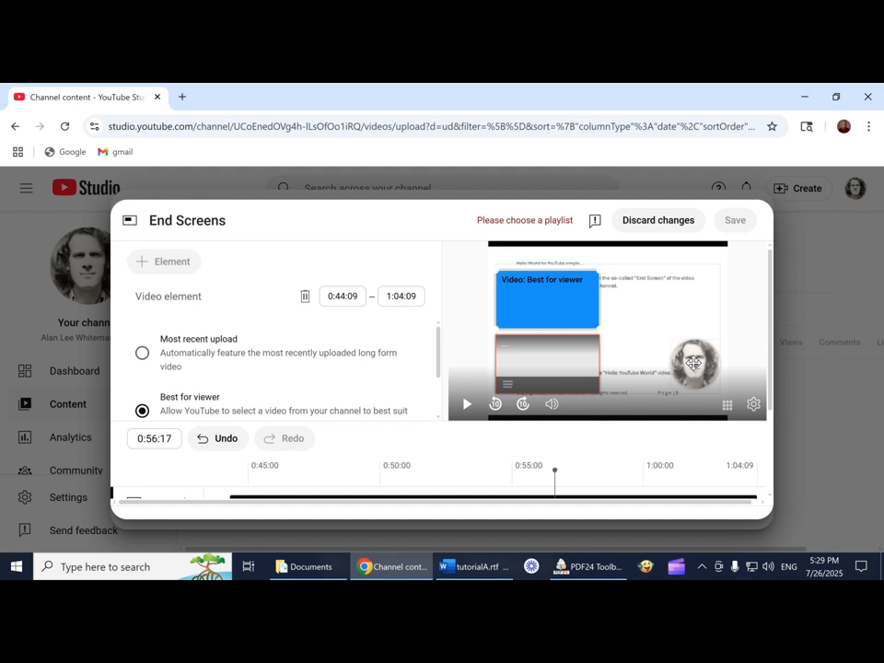
- Inspect the end screen's subscribe, video and playlist elements in turn, previewing the layout over the final page at 0:53:09
mouse_move(692, 364)
mouse_down()
mouse_move(710, 357)
mouse_move(694, 348)
mouse_move(692, 320)
mouse_move(705, 341)
mouse_move(686, 371)
mouse_up()
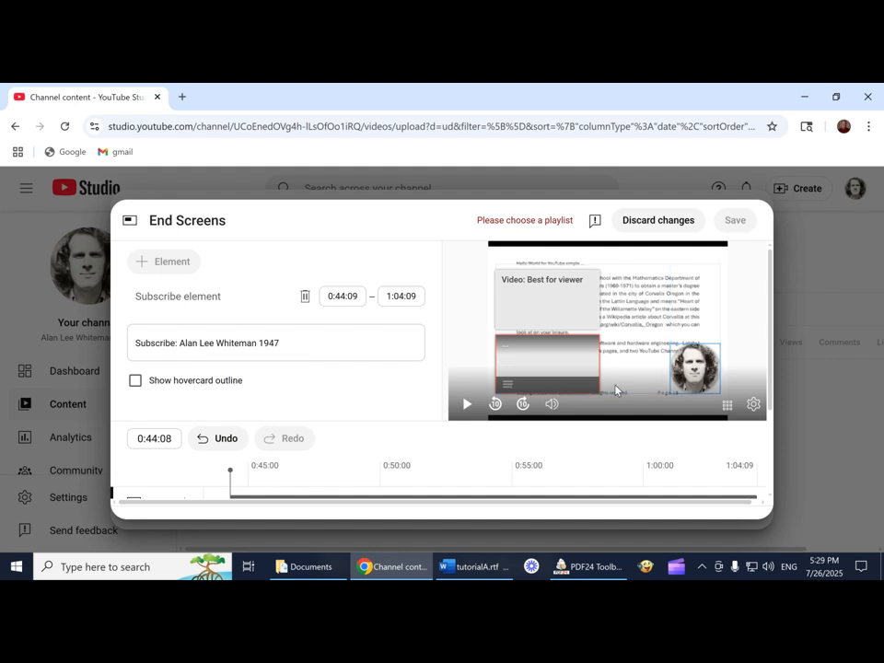
scroll(442, 446, down, 2)
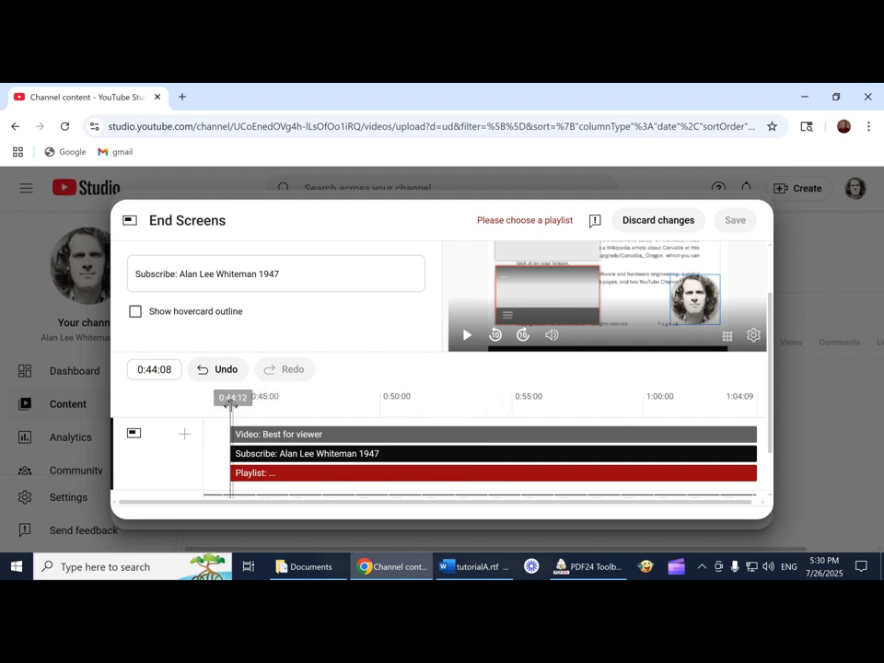
drag(230, 402, 468, 405)
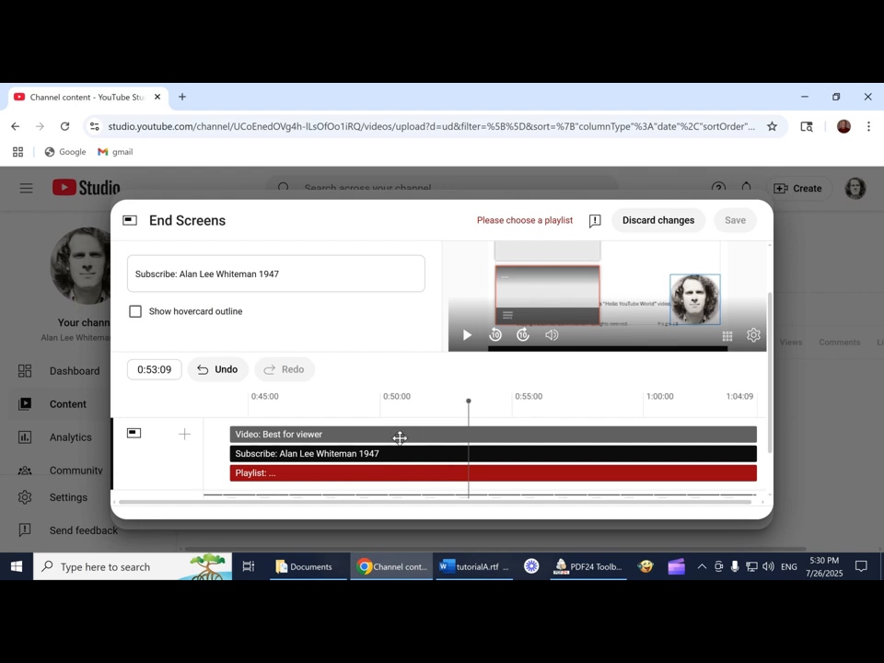
scroll(498, 340, up, 1)
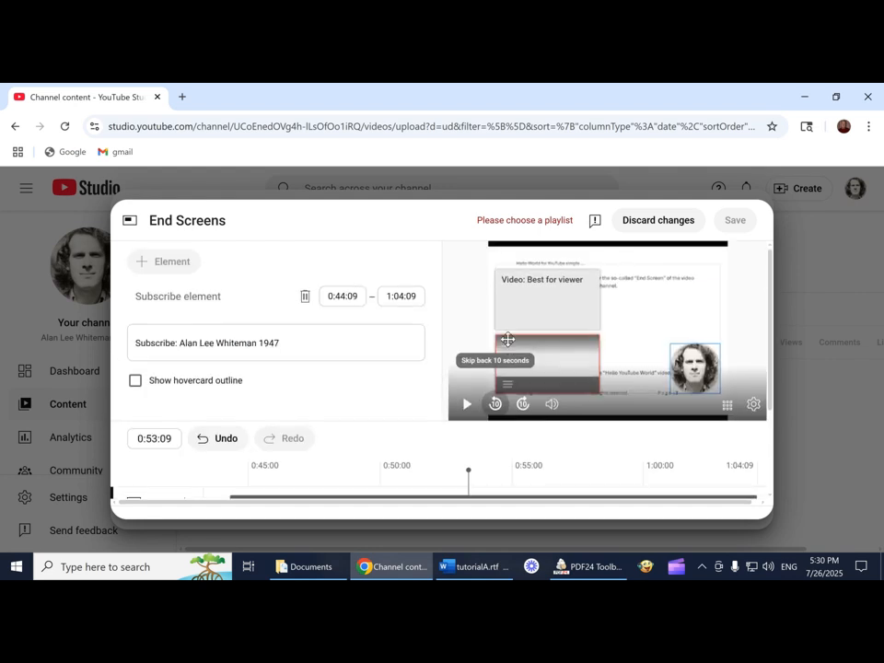
click(510, 313)
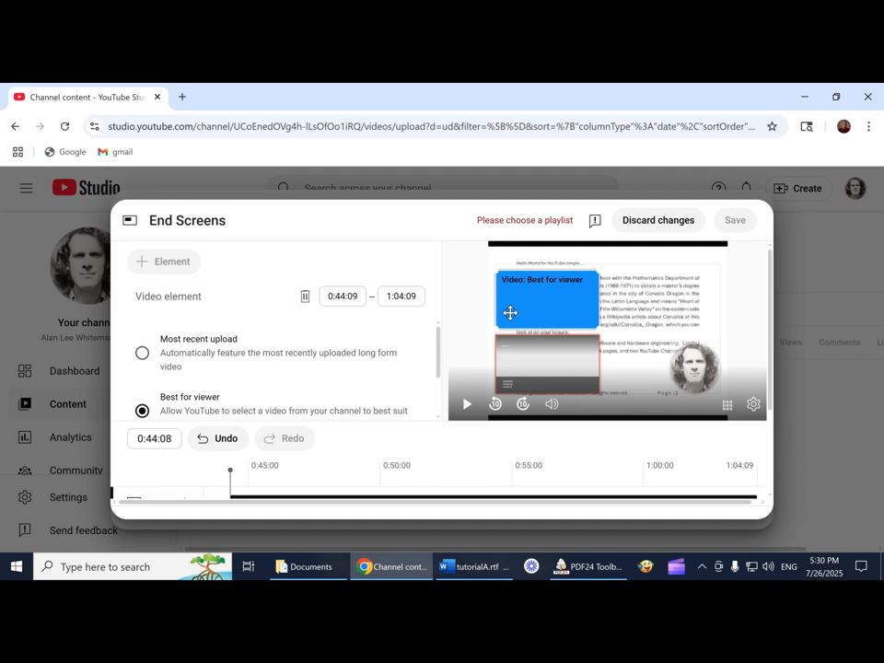
click(516, 356)
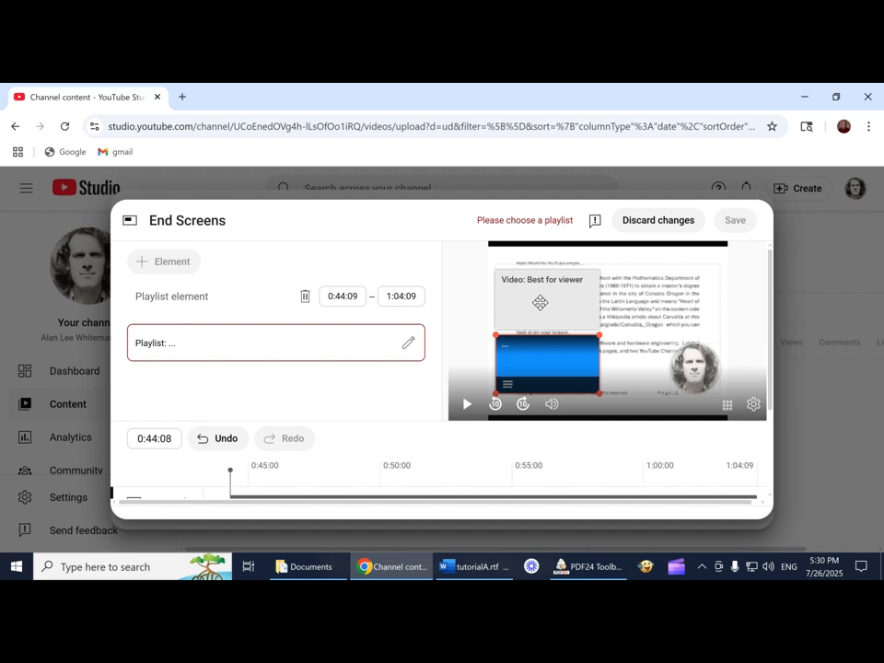
- Set the end screen video element's start time to 0:55:00
click(540, 303)
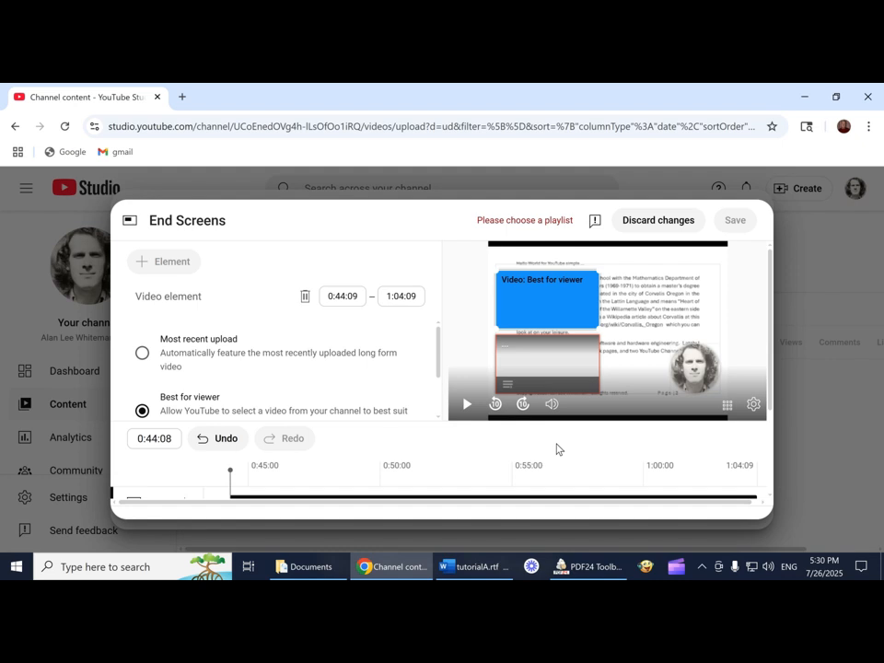
click(359, 294)
key(BackSpace)
key(BackSpace)
key(BackSpace)
key(BackSpace)
key(BackSpace)
key(BackSpace)
key(BackSpace)
key(BackSpace)
text(55)
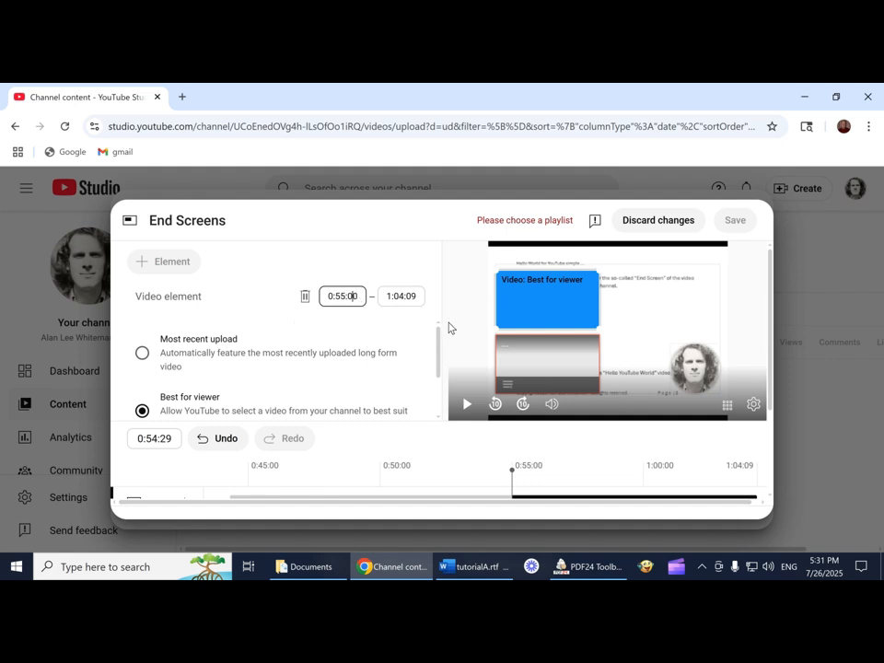
- Make the end screen video element feature a specific video from the channel, "Poems to Vivian"
scroll(445, 346, down, 2)
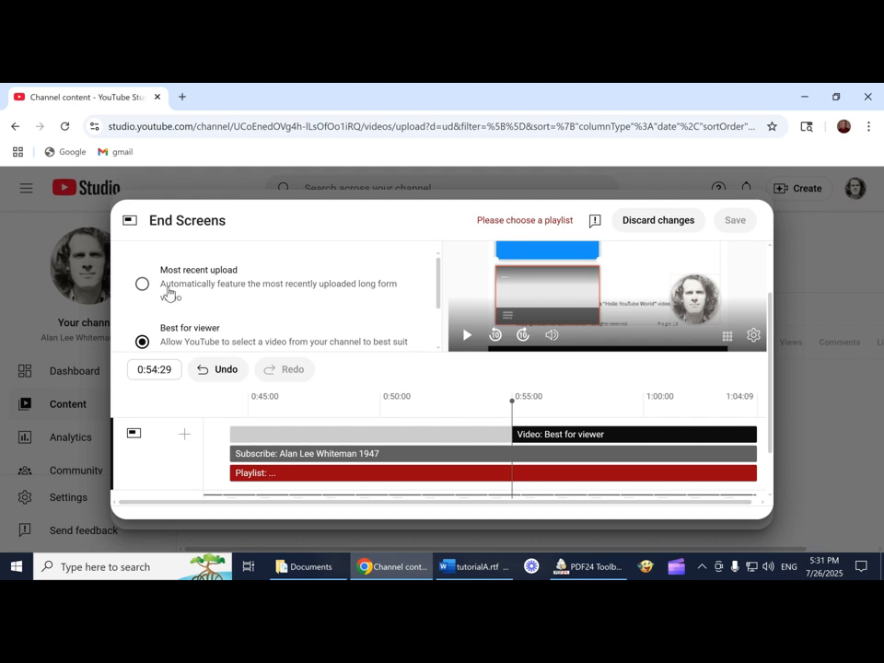
scroll(168, 293, down, 1)
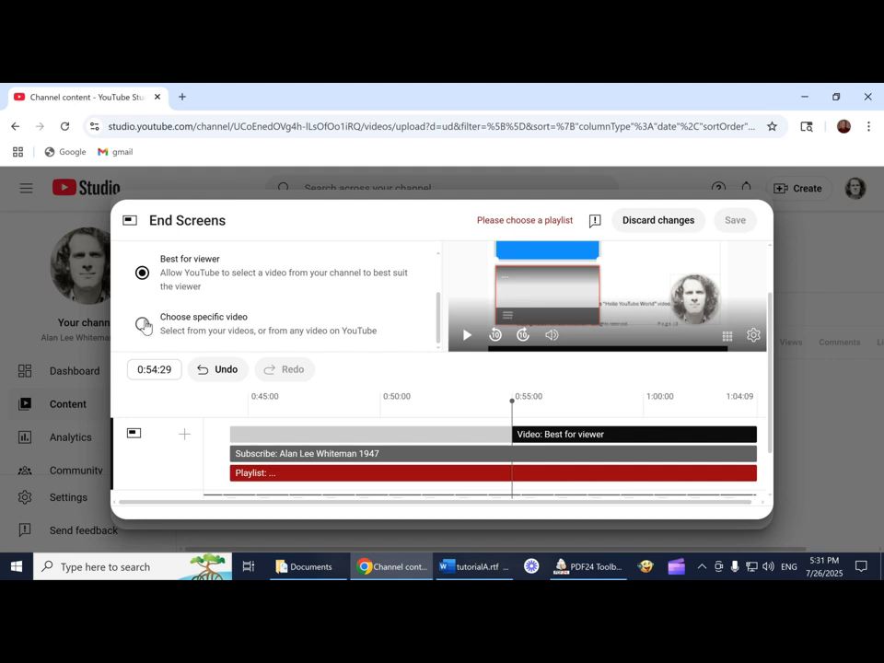
click(146, 324)
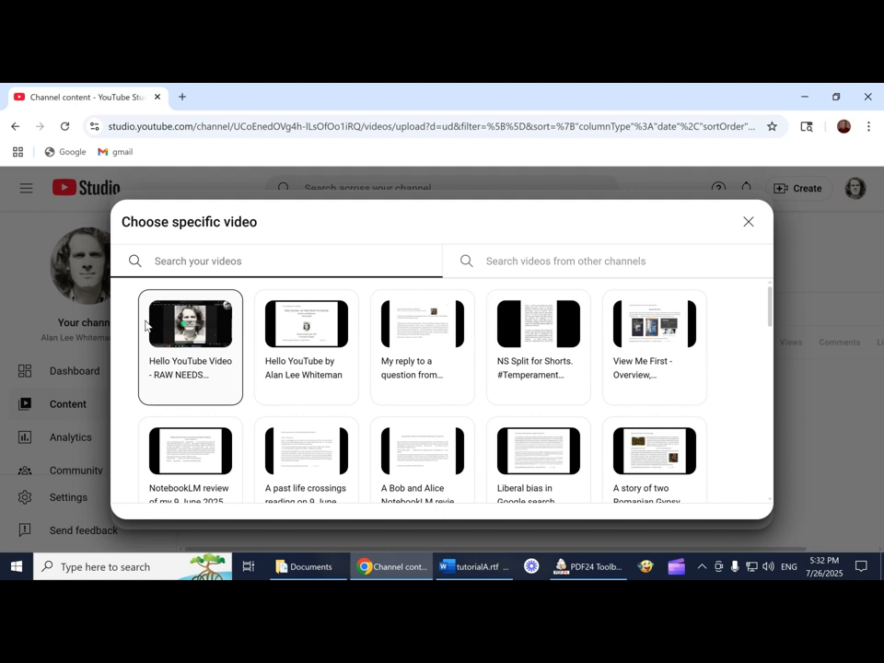
scroll(146, 325, down, 1)
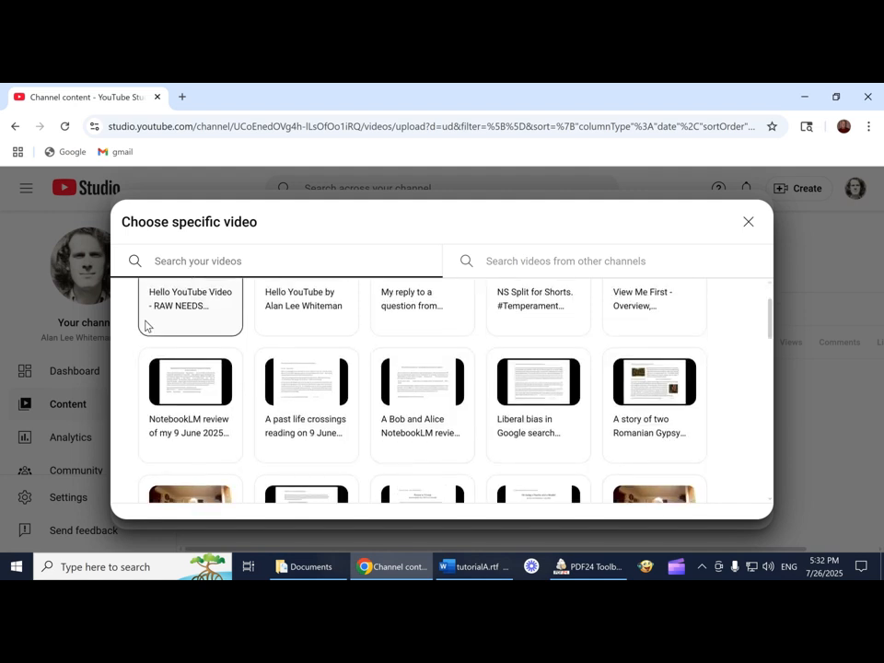
scroll(146, 325, down, 1)
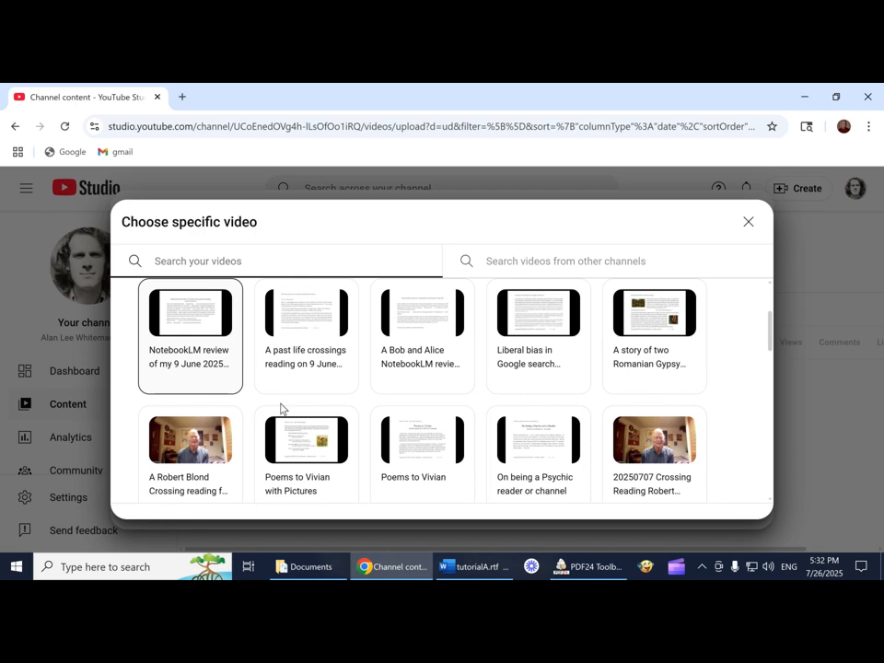
click(423, 447)
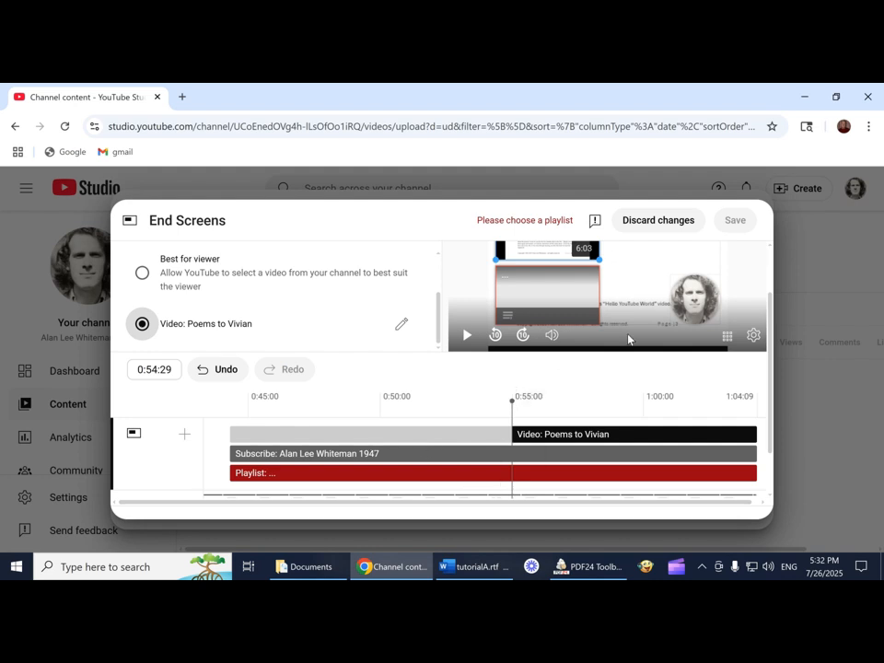
- Set the subscribe element's start time to 0:56:21 and move its circle higher on the page preview
scroll(627, 340, up, 1)
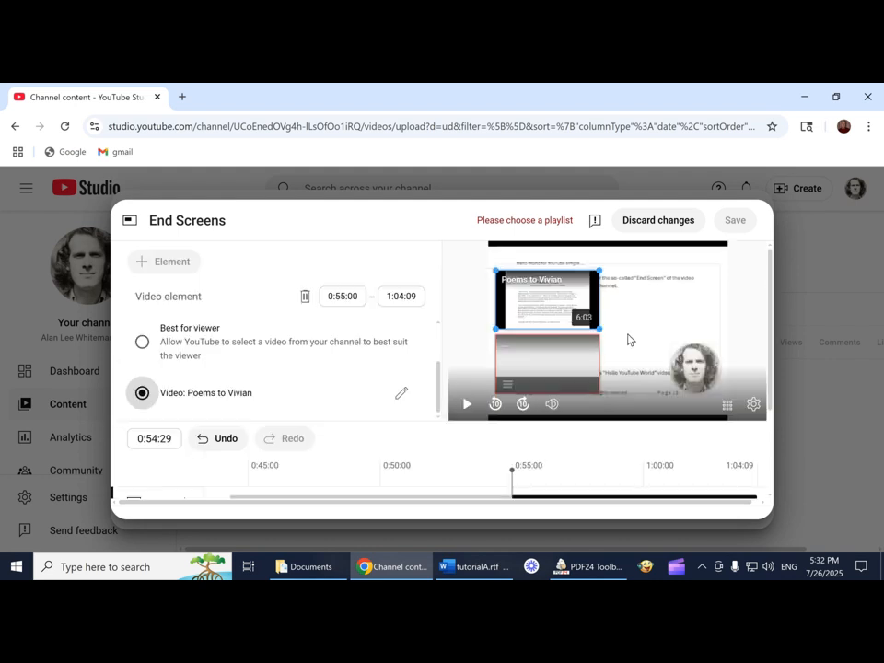
click(691, 356)
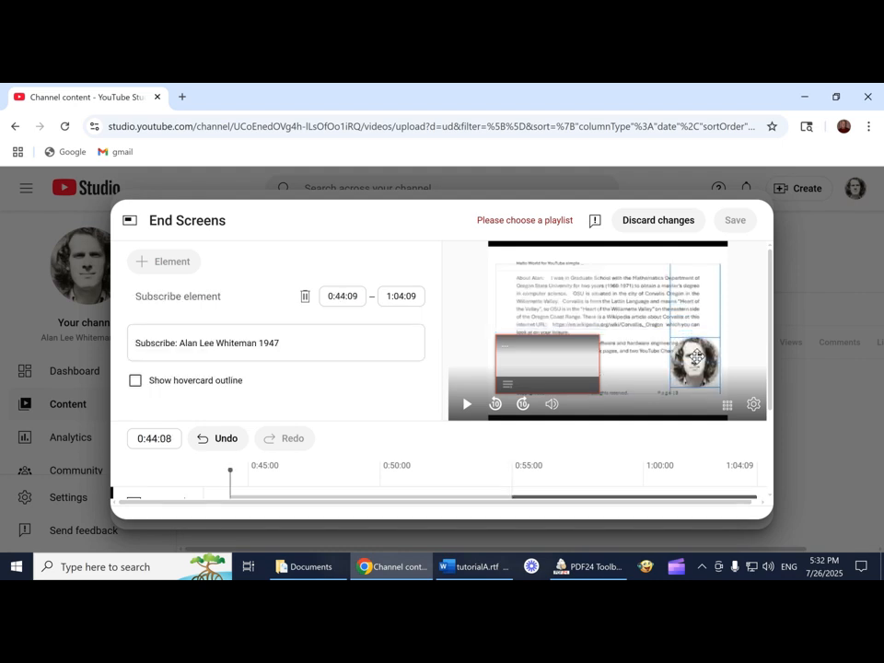
scroll(418, 403, down, 1)
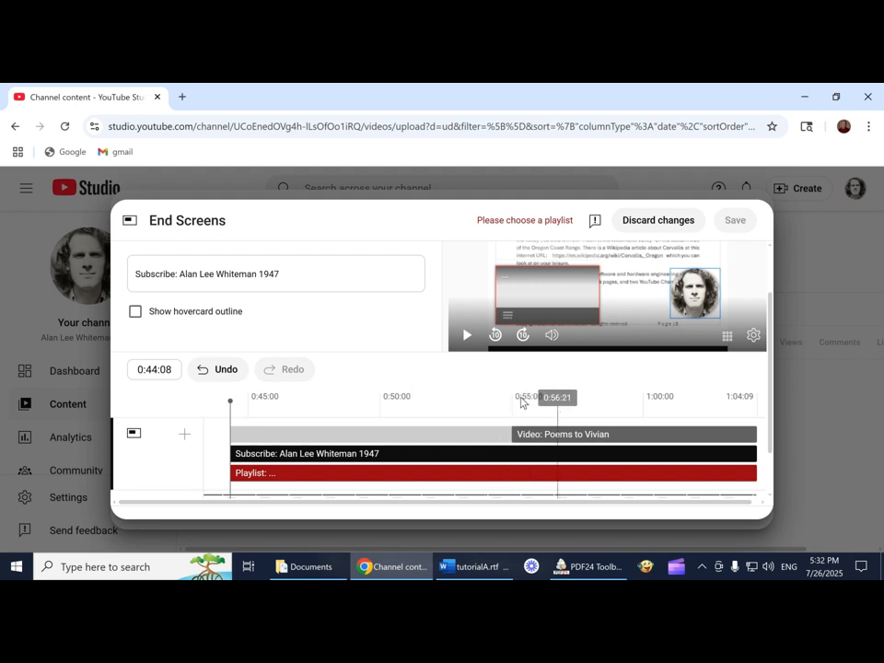
scroll(273, 310, up, 1)
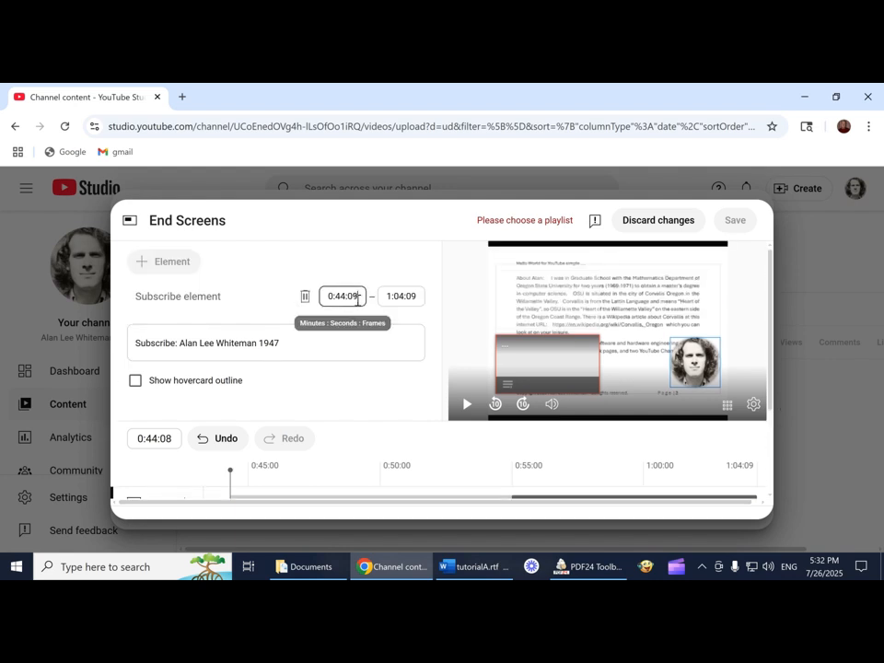
key(BackSpace)
key(BackSpace)
key(BackSpace)
key(BackSpace)
text(56:21)
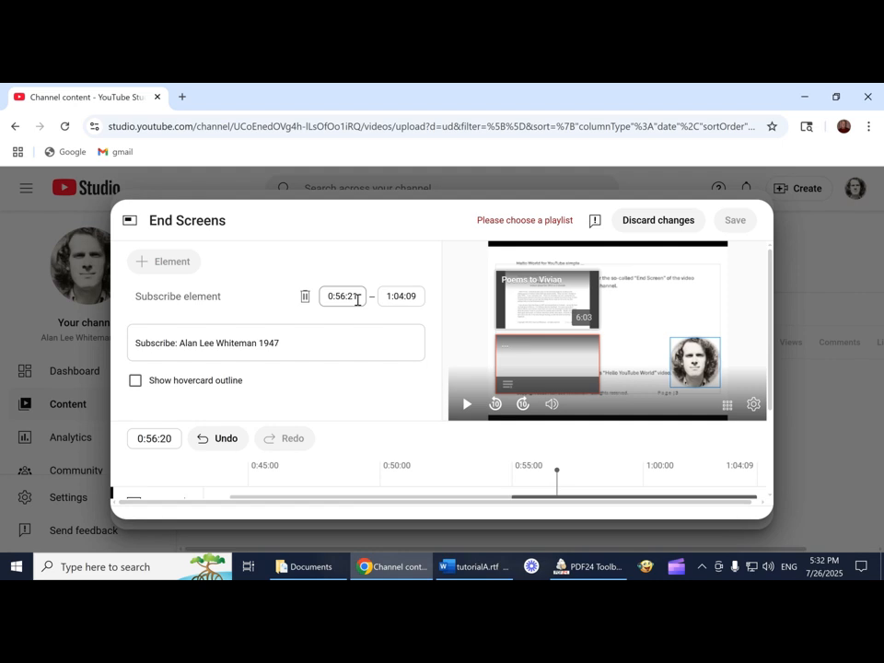
drag(684, 356, 686, 306)
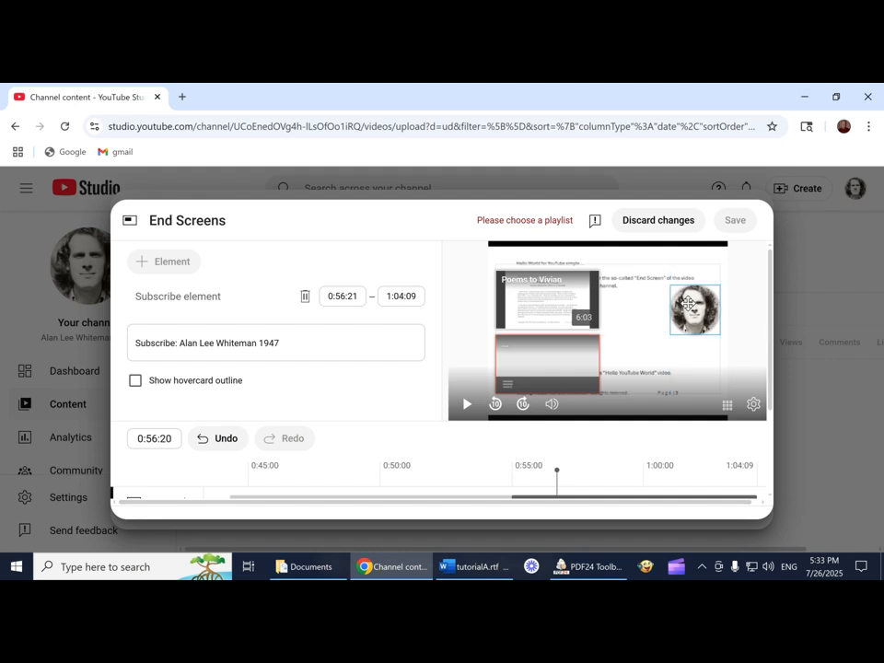
- Move the playlist element to the right side of the page below the subscribe circle and set its start time to 0:57:10
drag(544, 354, 633, 364)
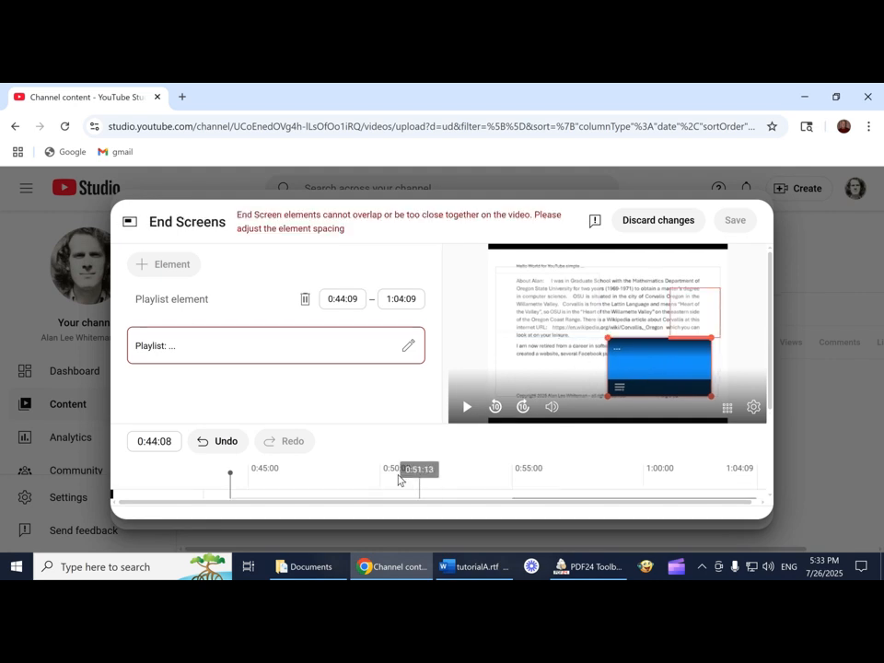
scroll(399, 478, down, 2)
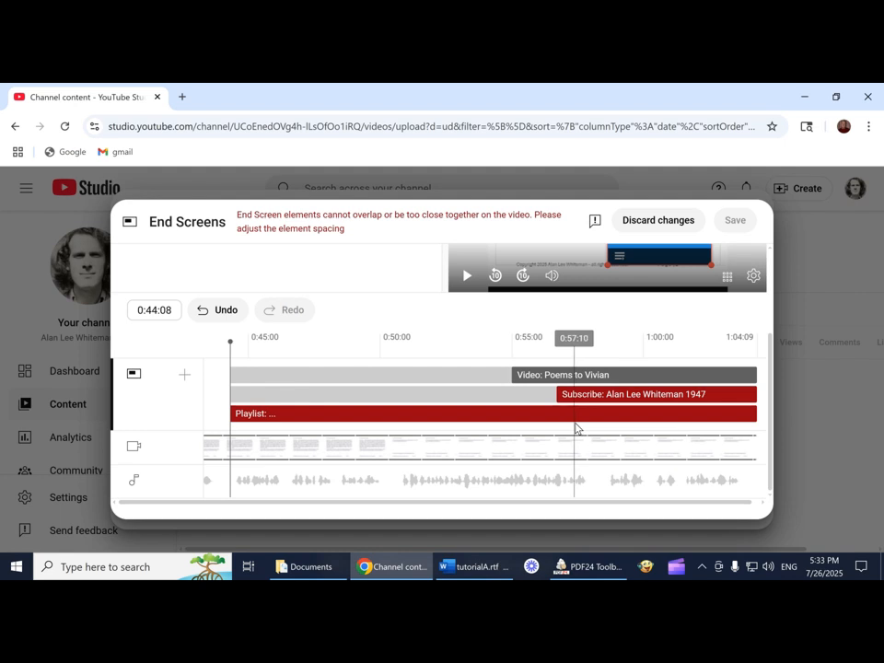
click(295, 359)
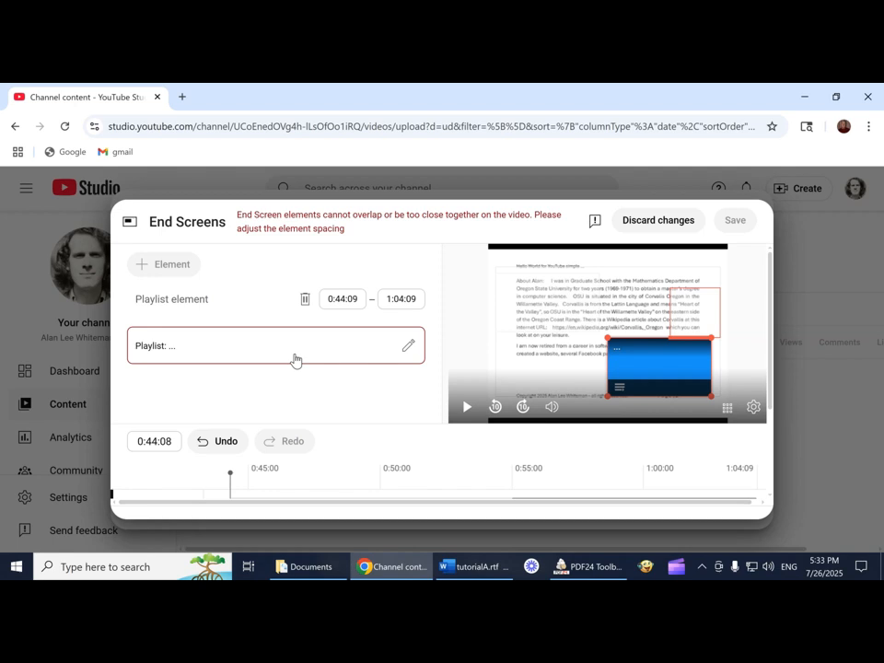
click(356, 300)
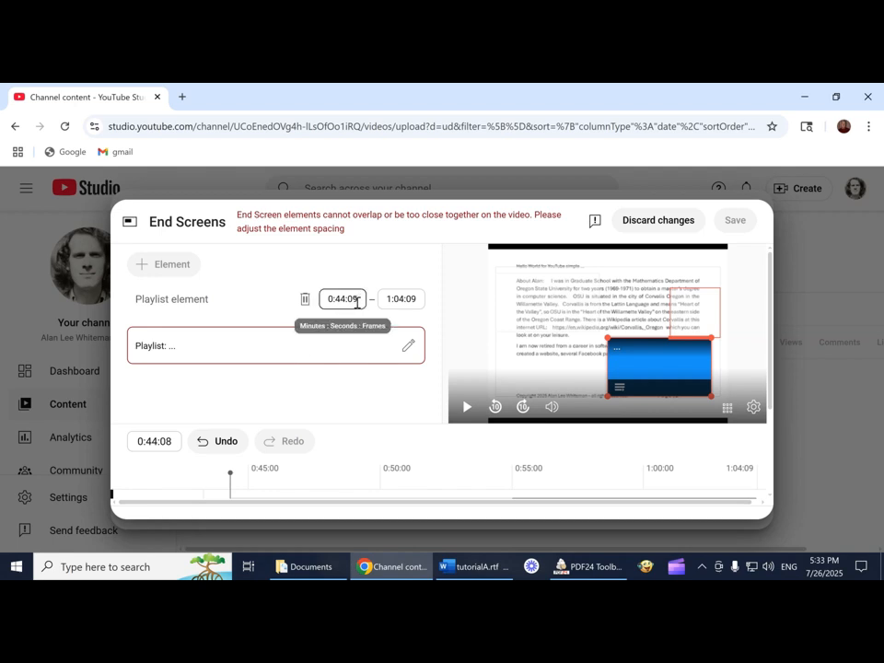
key(BackSpace)
key(BackSpace)
key(BackSpace)
key(BackSpace)
key(BackSpace)
text(571)
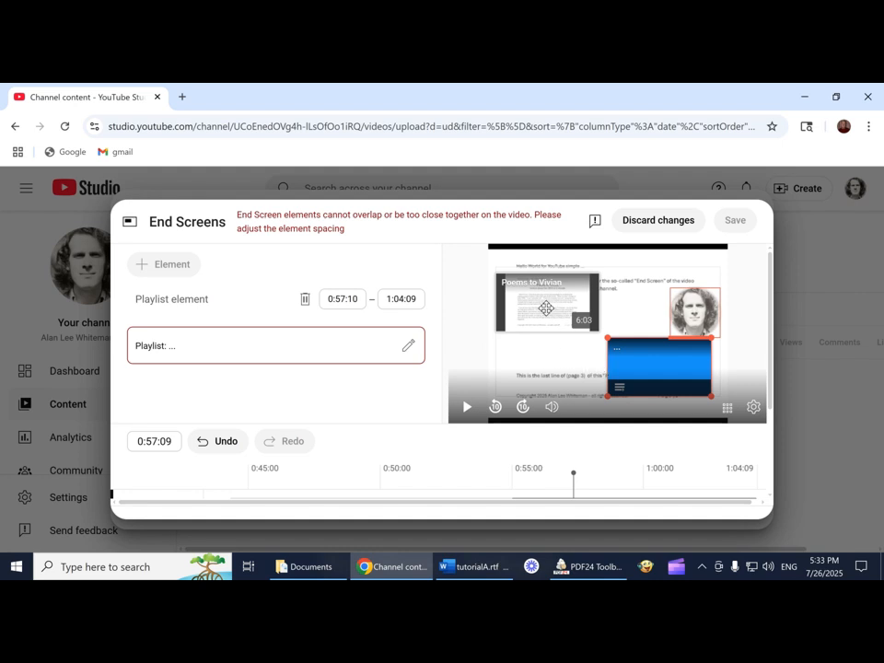
- Arrange the end screen with the subscribe circle at the page's upper right and the video and playlist boxes level side by side beneath it
drag(546, 308, 538, 327)
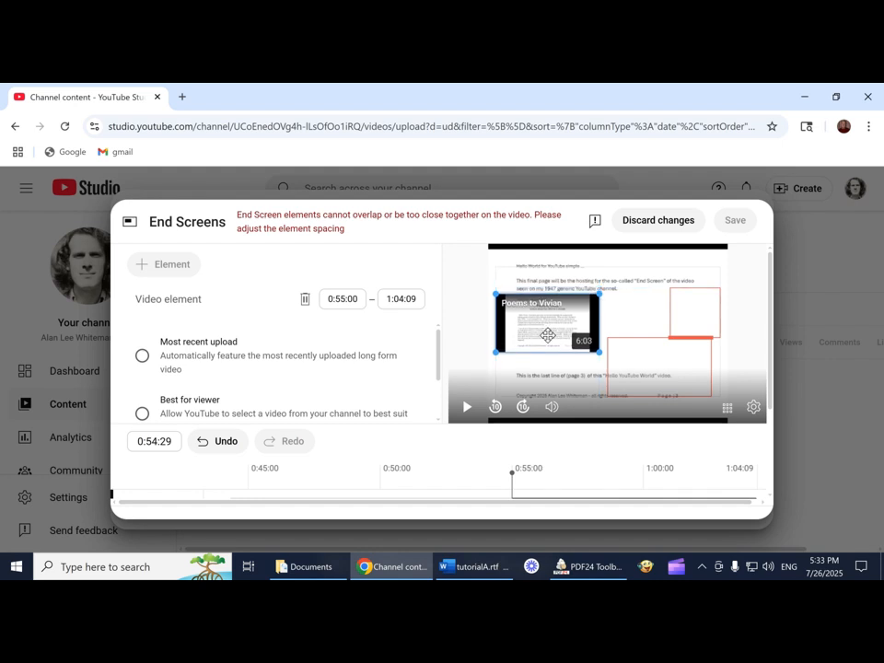
click(615, 365)
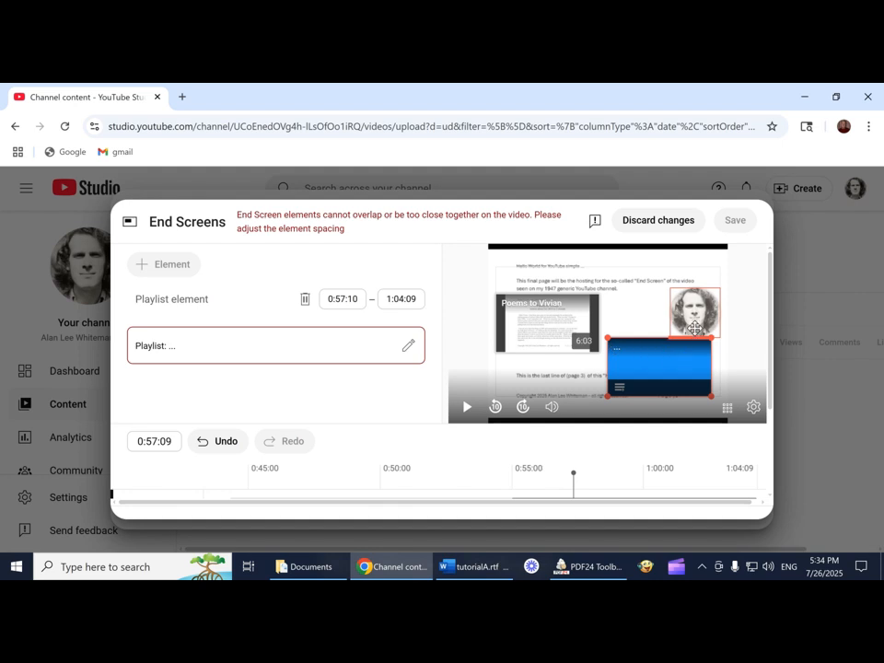
drag(694, 327, 699, 298)
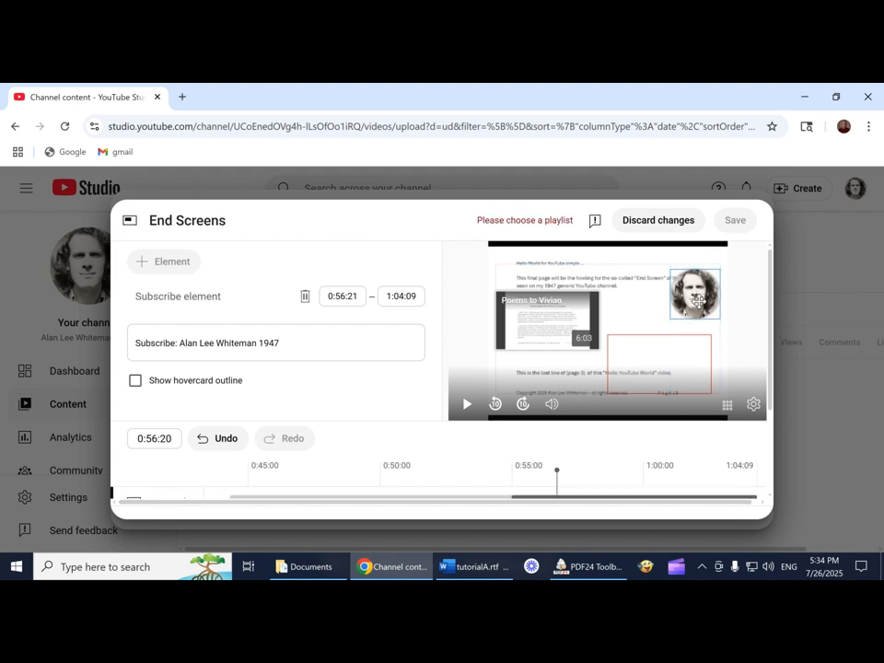
click(693, 348)
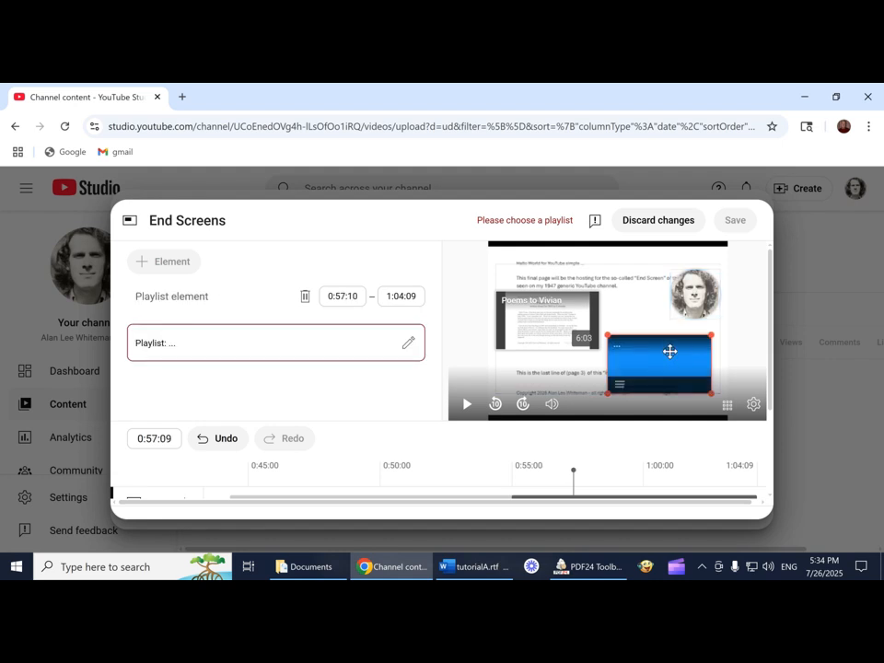
drag(663, 361, 669, 355)
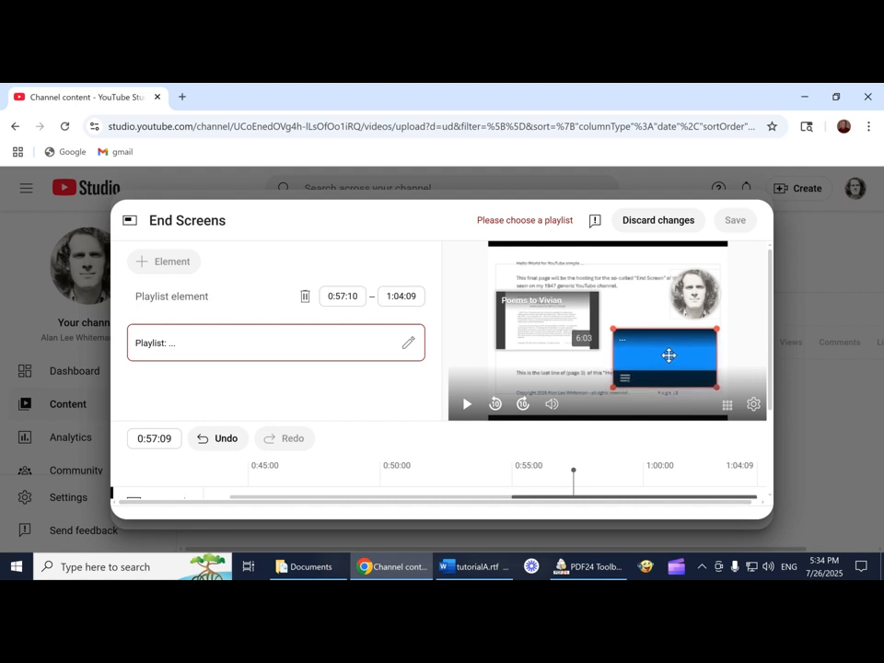
click(550, 335)
drag(550, 335, 550, 357)
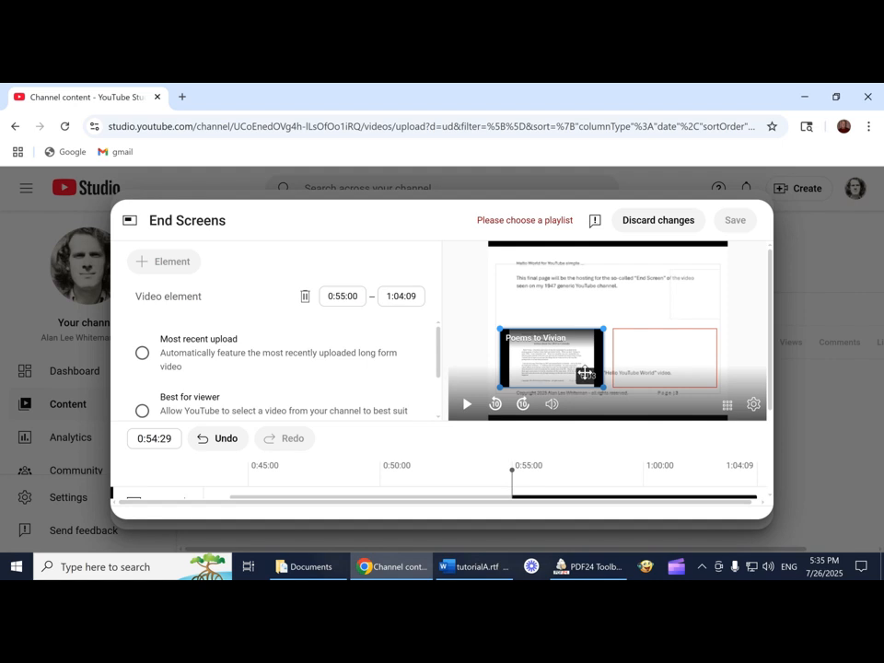
- Assign the "YT High" playlist to the end screen's playlist element
click(669, 362)
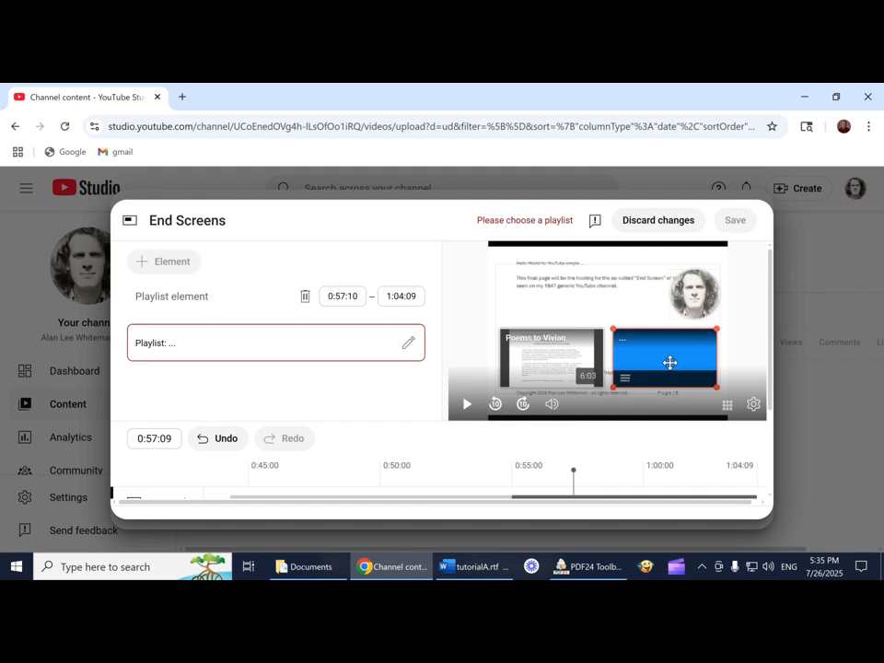
click(408, 347)
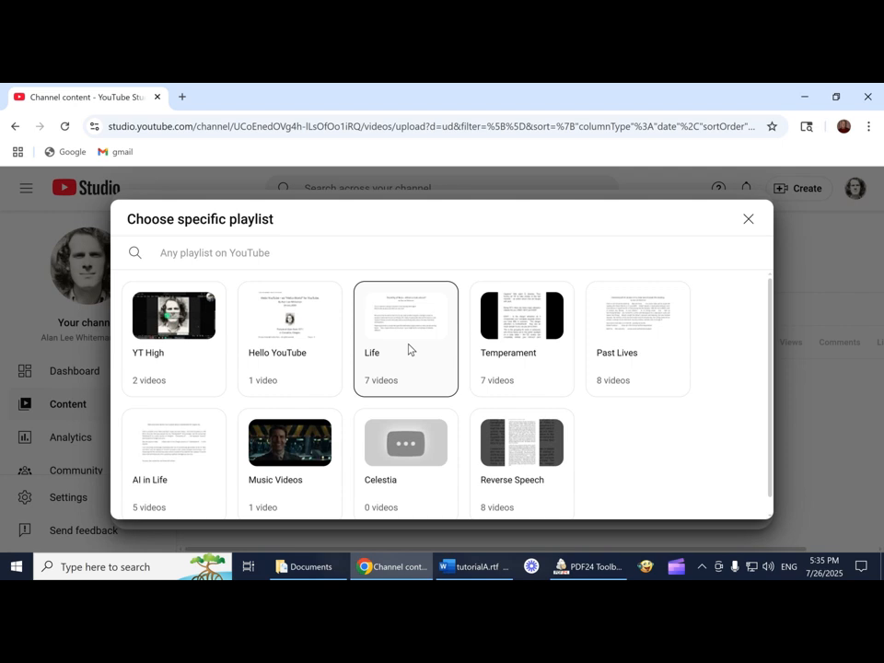
click(169, 360)
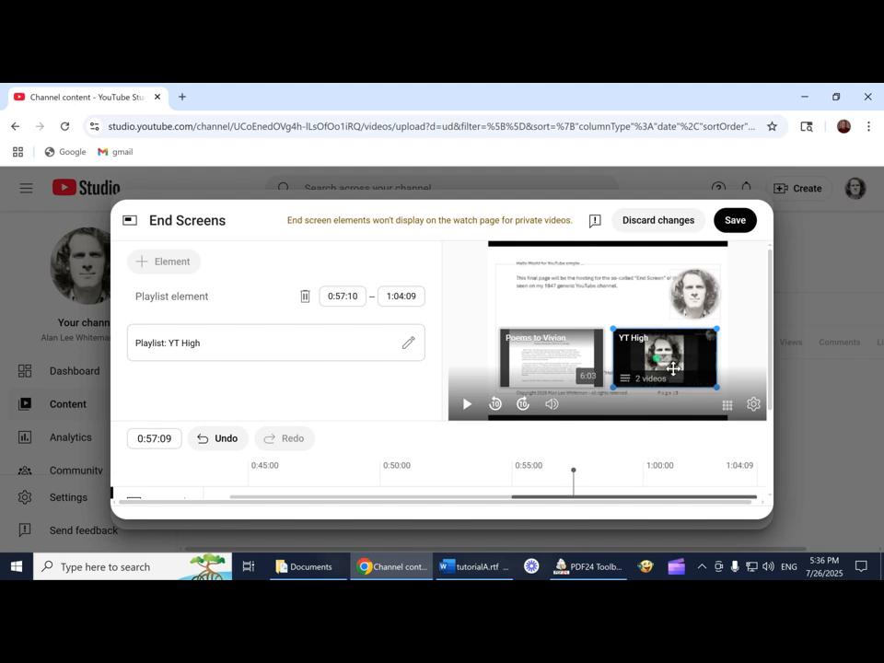
click(408, 344)
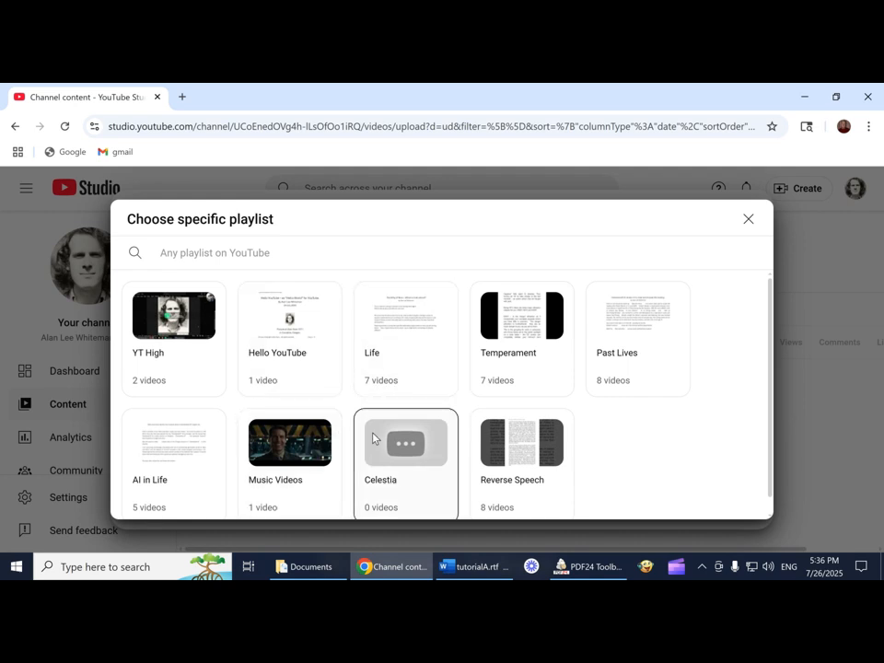
click(188, 338)
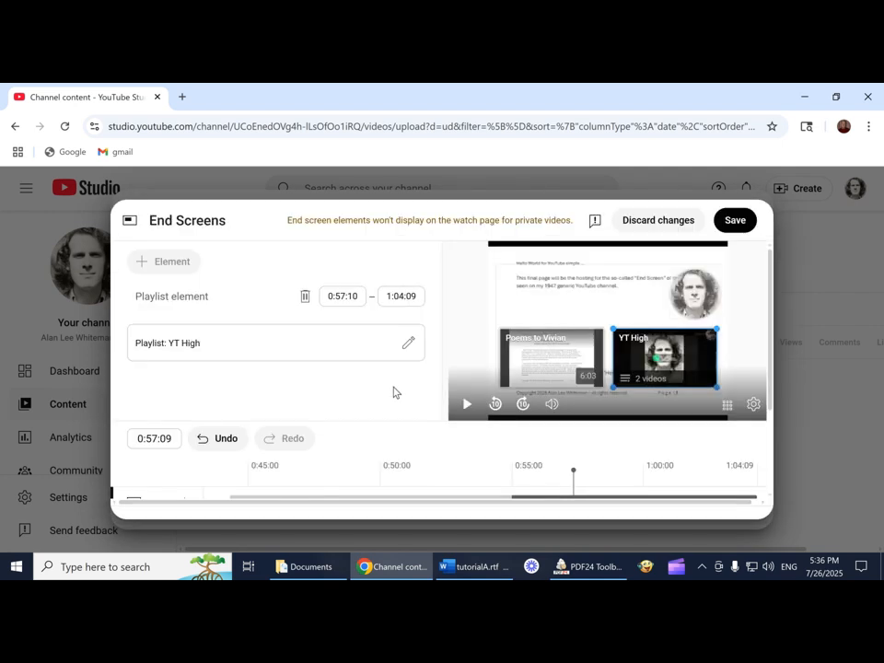
- Check the three elements' timing on the timeline, then save the end screen and return to the video elements overview
scroll(393, 392, down, 3)
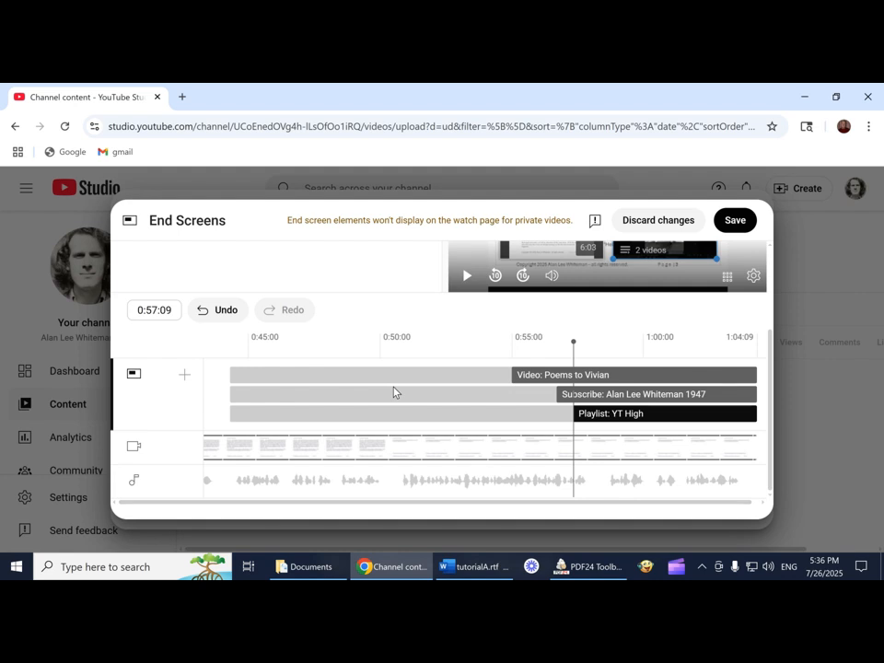
scroll(393, 392, up, 3)
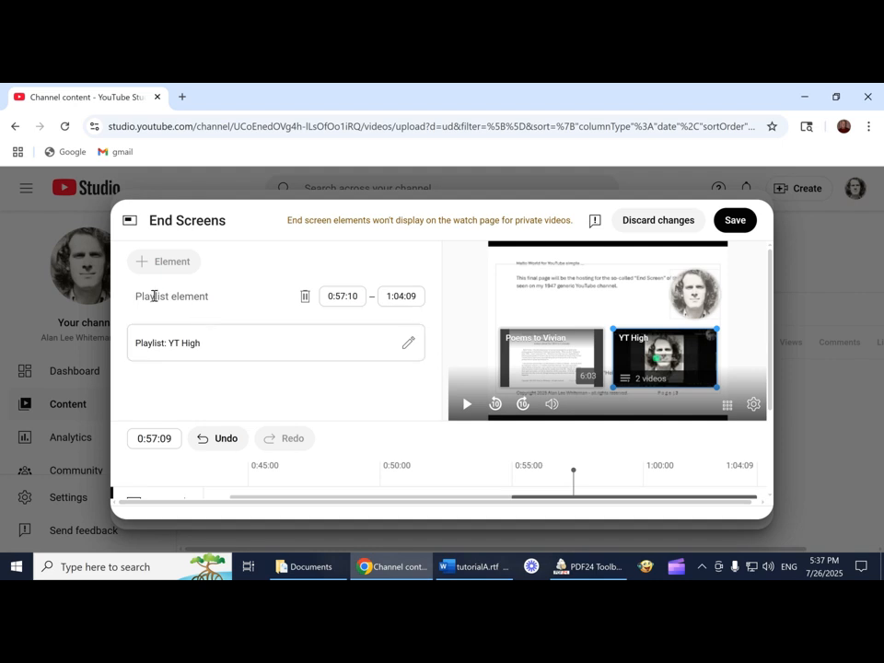
mouse_move(152, 270)
click(735, 222)
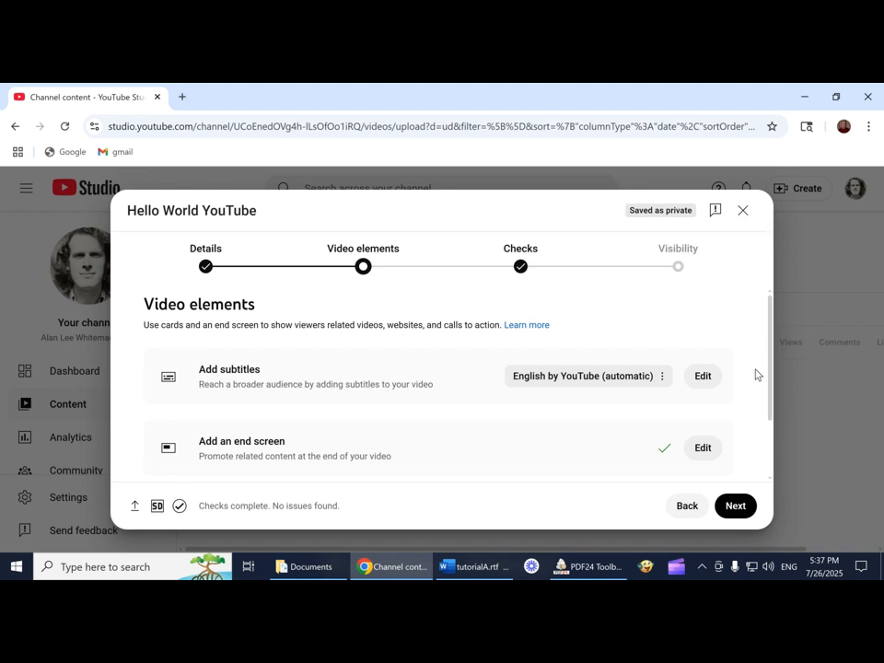
scroll(755, 375, down, 1)
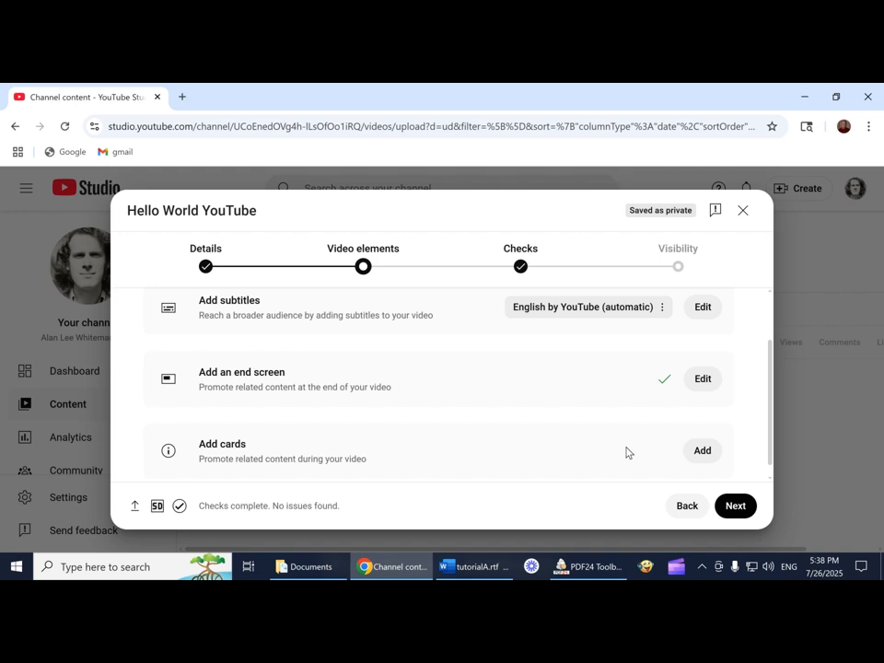
scroll(626, 452, down, 1)
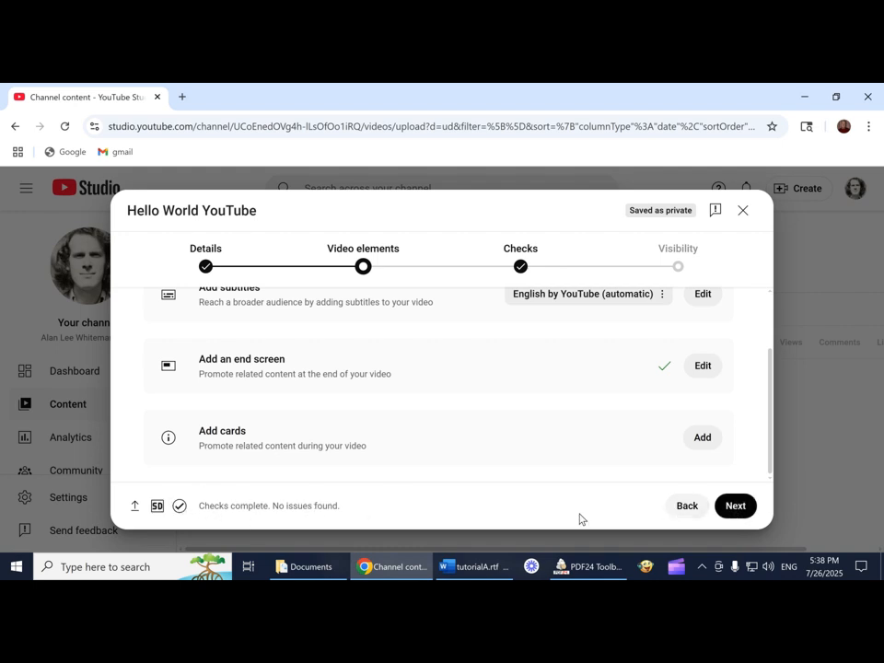
- Publish the Hello World YouTube video with Public visibility and close the link-sharing dialog
click(736, 506)
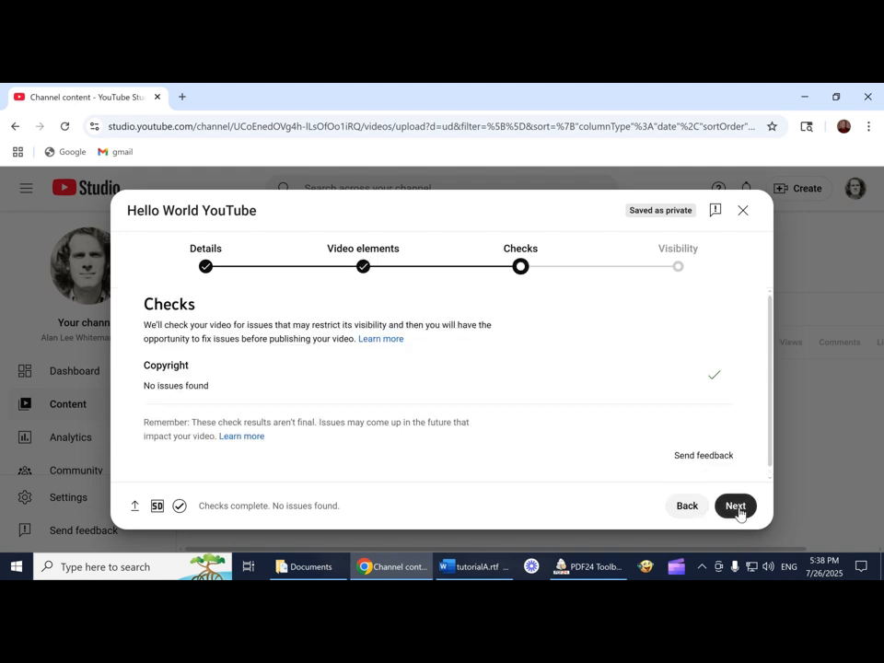
click(738, 509)
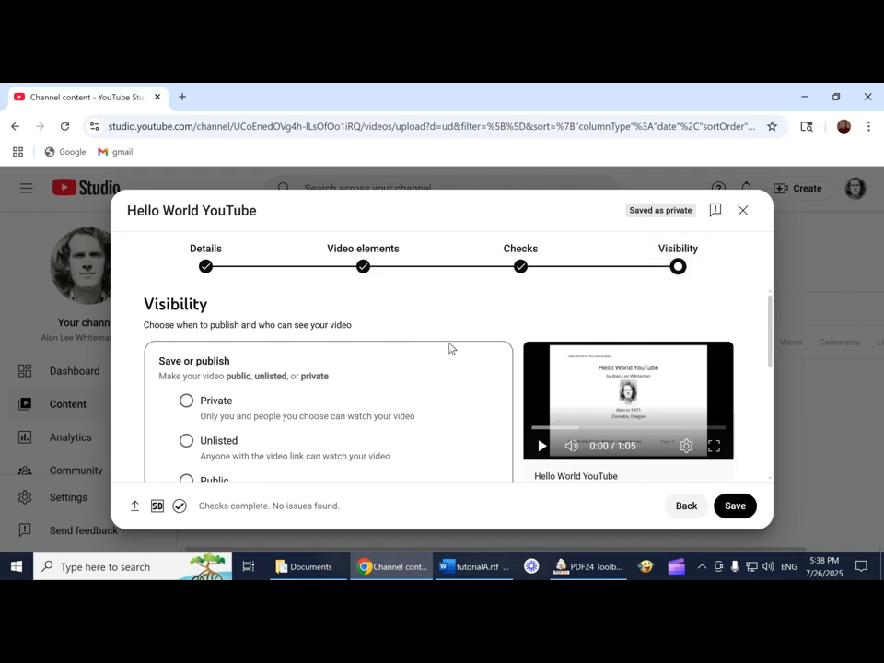
scroll(449, 348, down, 1)
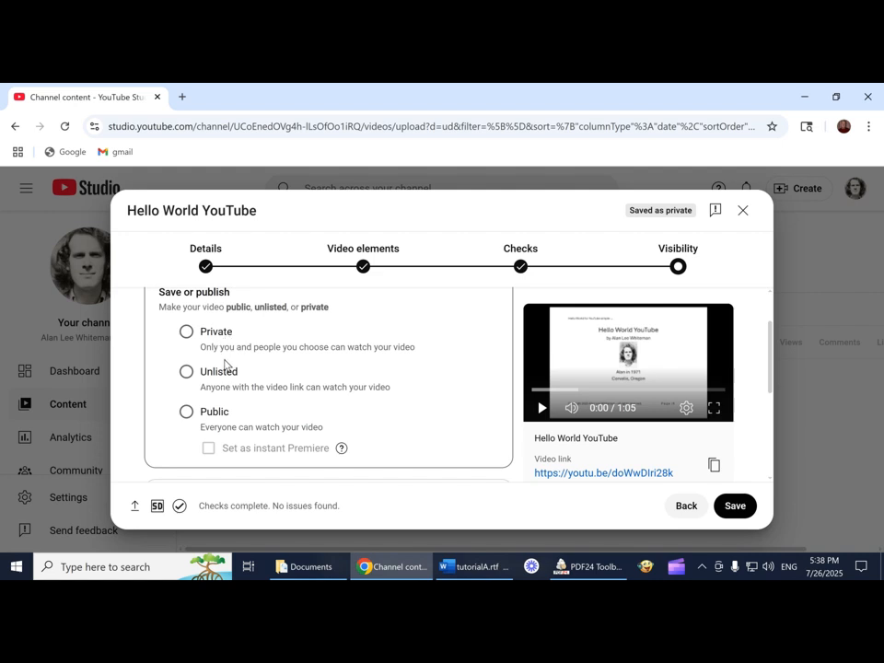
click(187, 413)
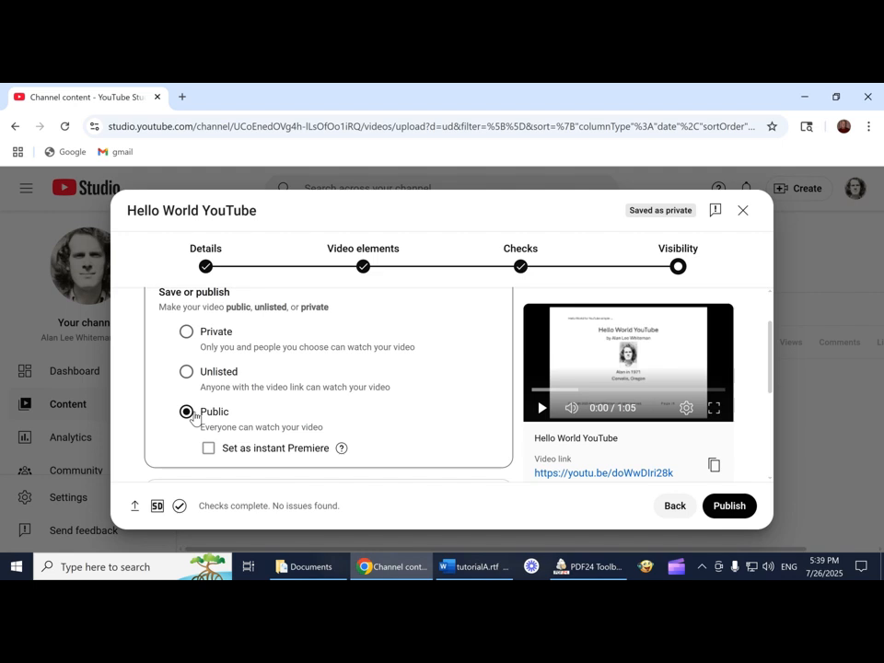
click(728, 506)
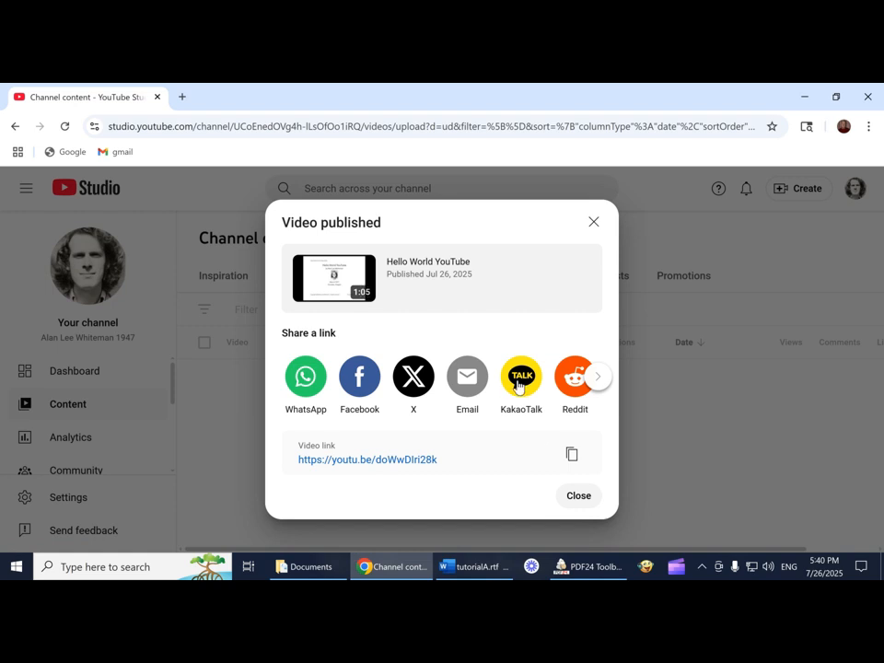
click(578, 497)
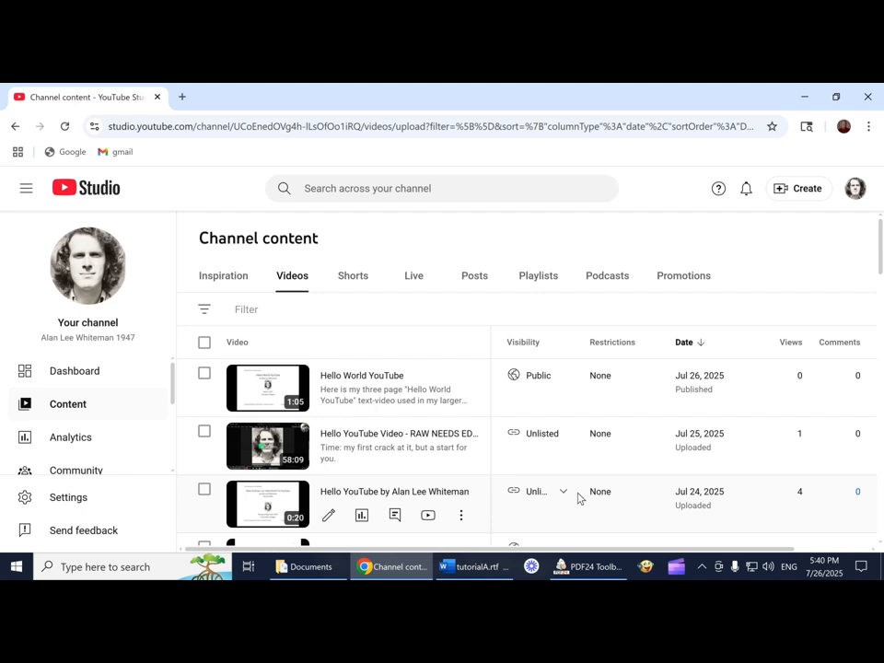
- Reduce the page zoom to show more of the channel's video list and copy the Hello World YouTube video's link address
key(ctrl+minus)
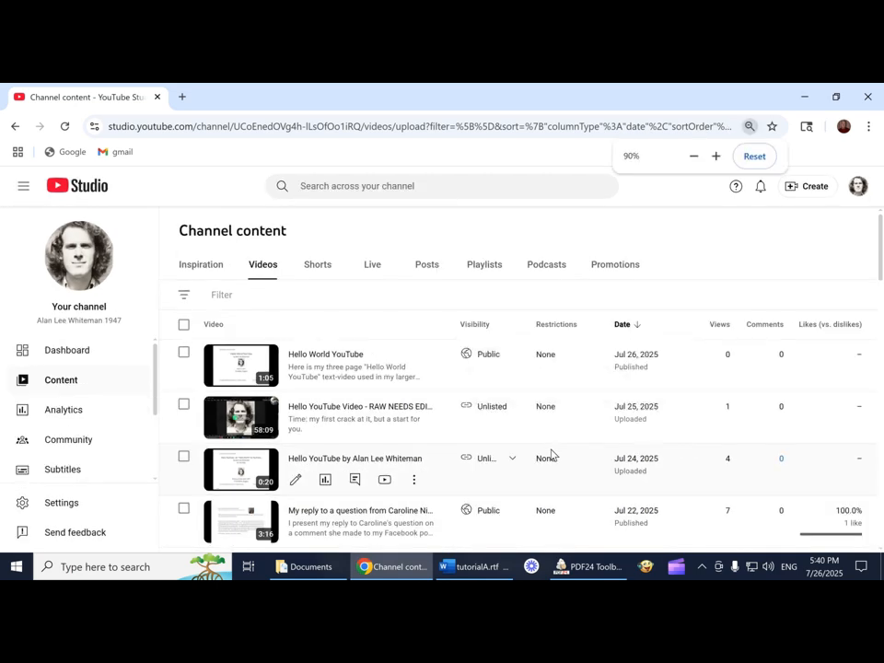
key(ctrl+minus)
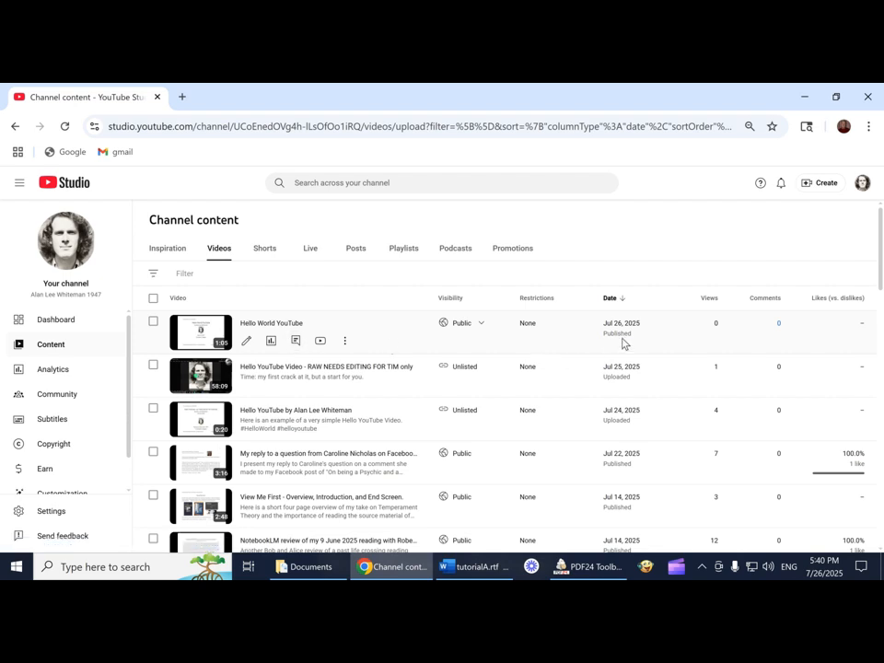
mouse_move(629, 561)
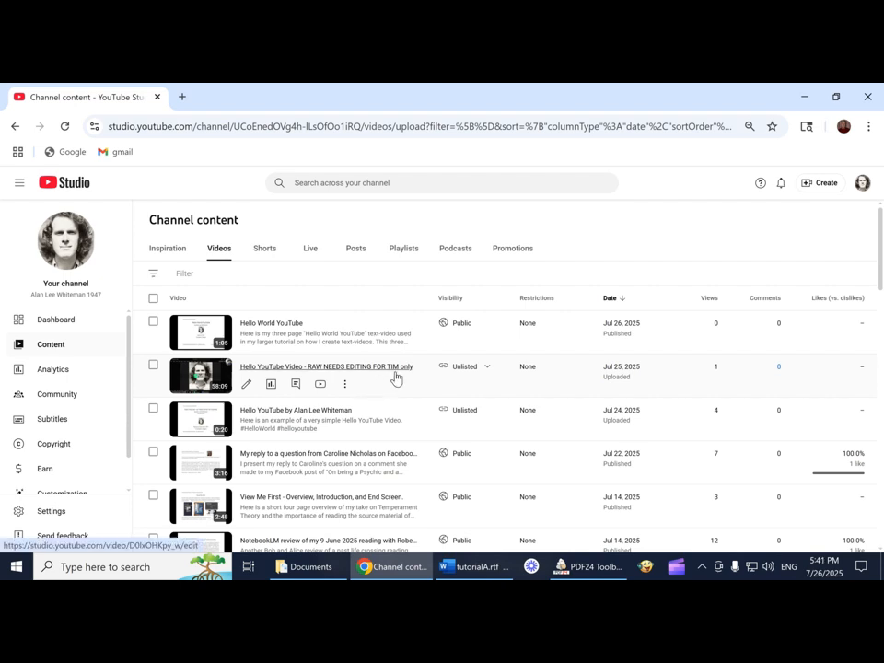
mouse_move(456, 376)
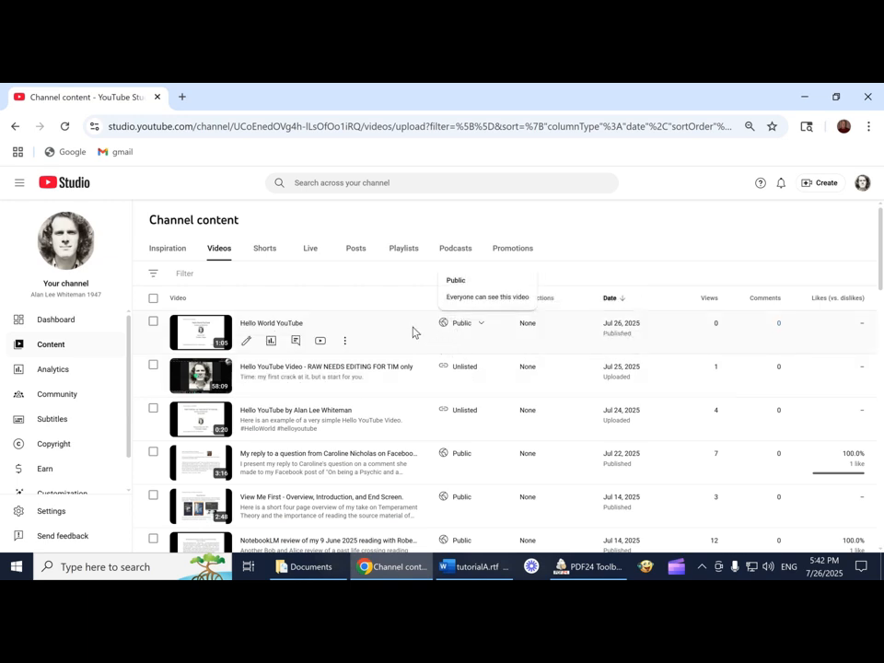
right_click(321, 345)
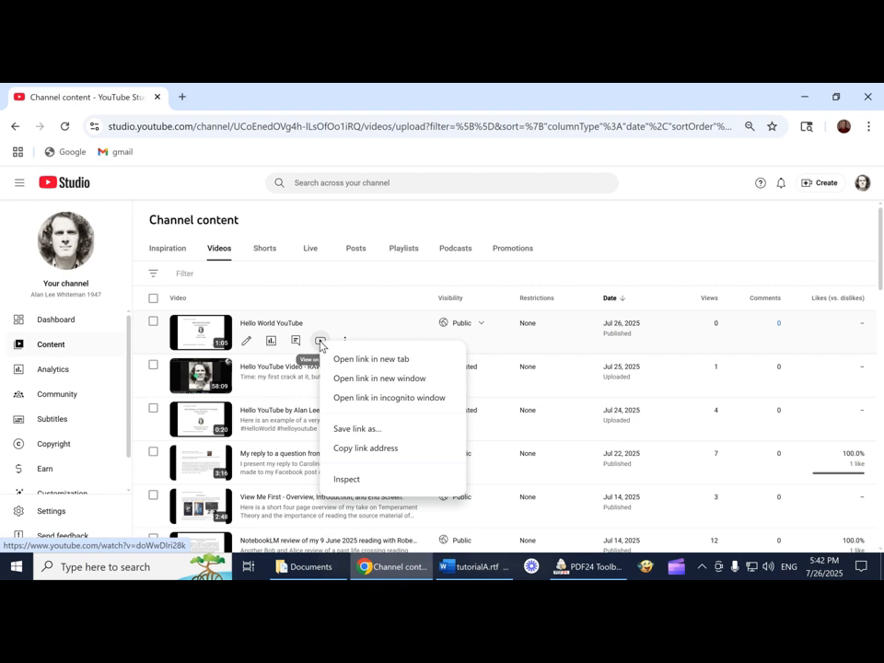
click(376, 449)
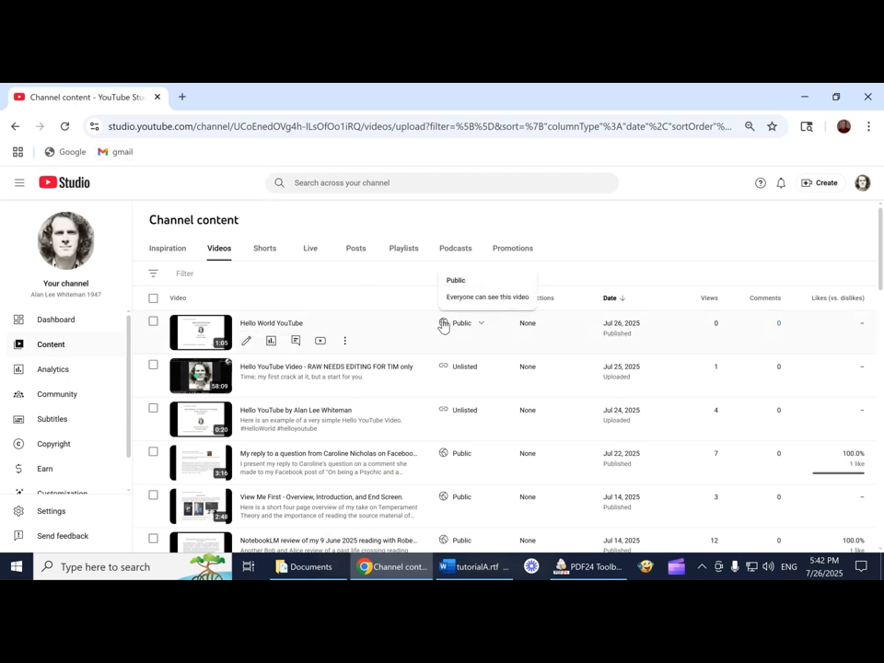
- Look over the additional actions offered for the Hello World YouTube video in the channel's video list
mouse_move(272, 352)
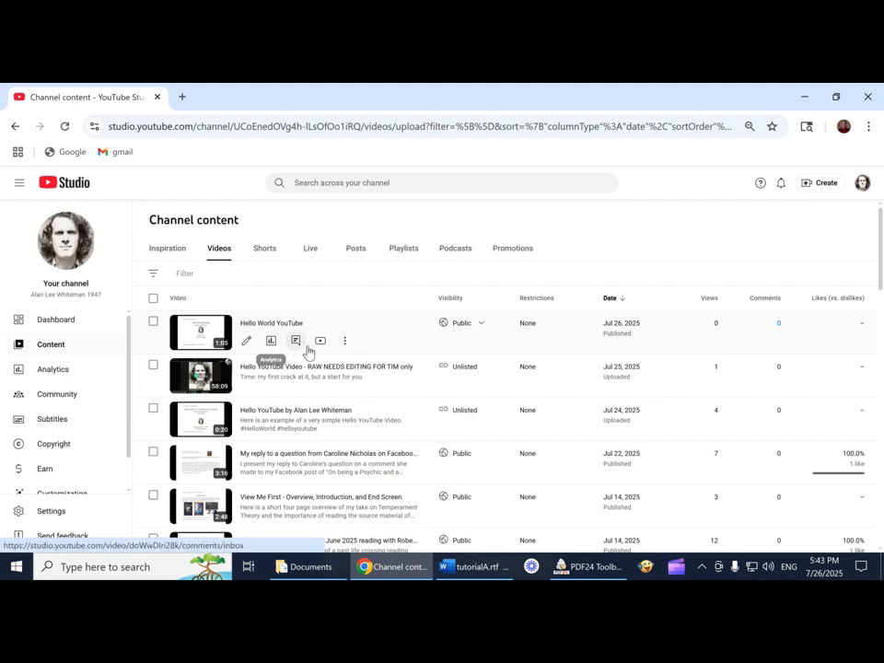
click(344, 341)
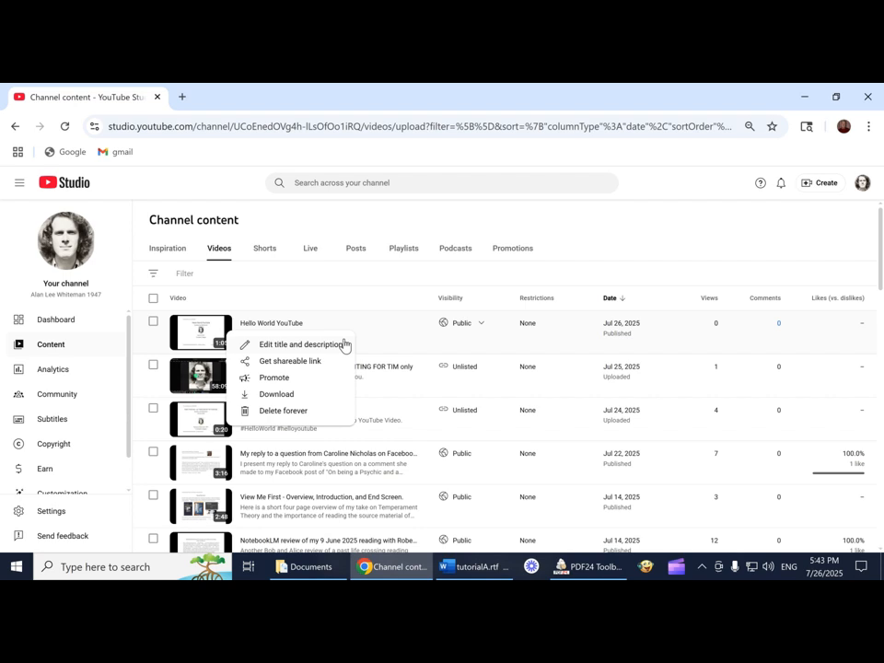
click(375, 305)
mouse_move(295, 335)
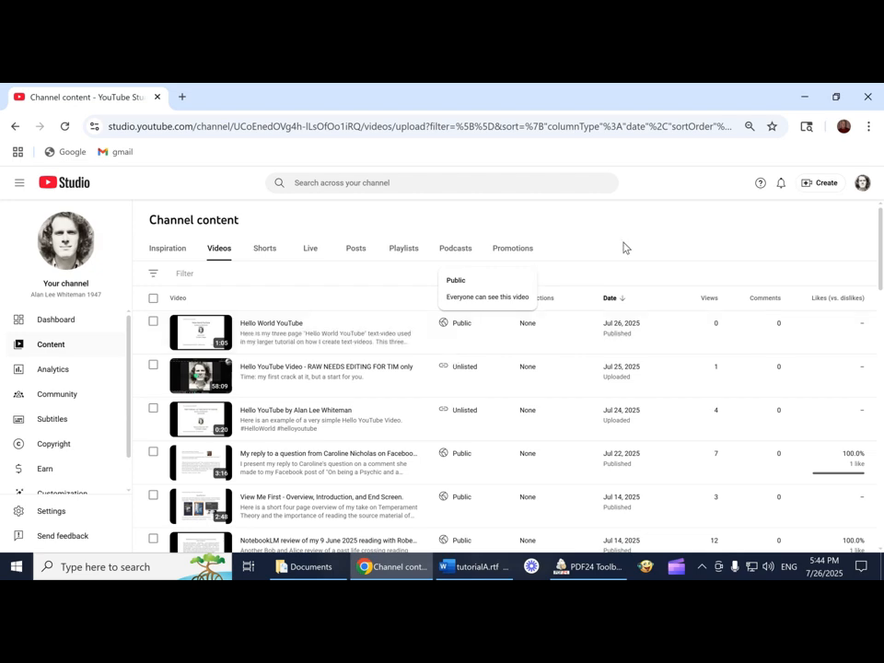
- Clear the desktop by minimizing the browser and Documents windows, and close the tutorialA.rtf document in Word
click(804, 97)
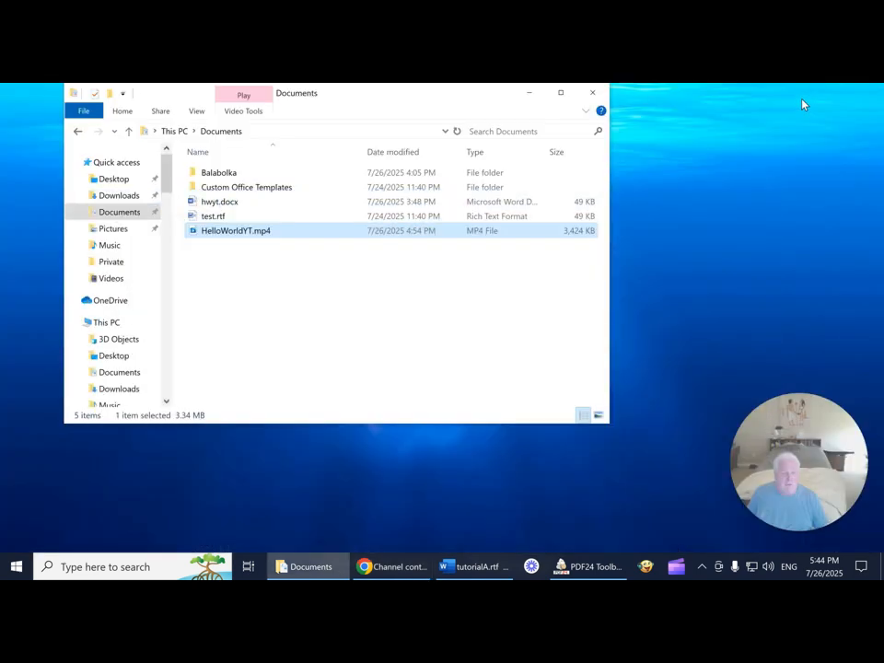
click(535, 98)
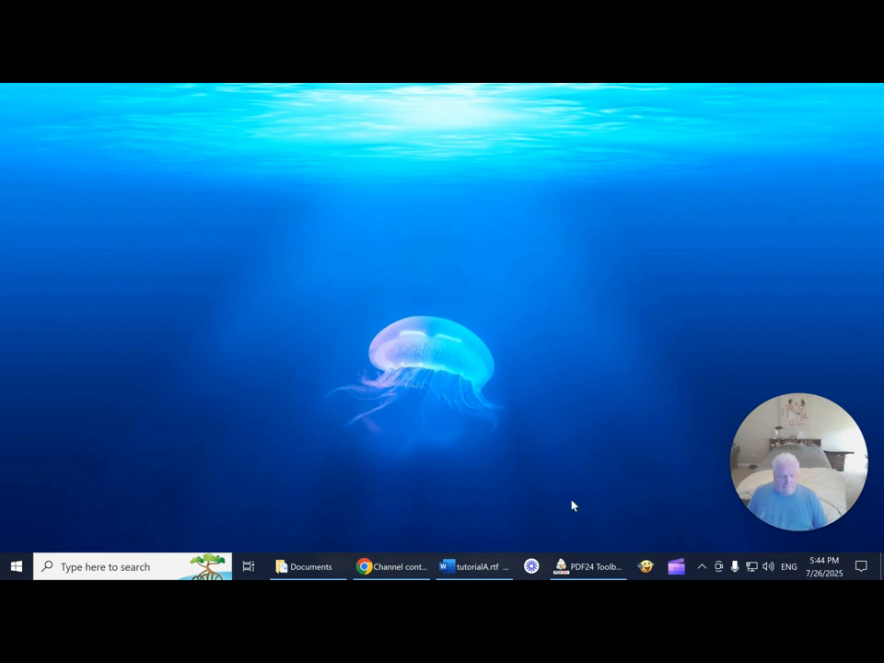
click(487, 576)
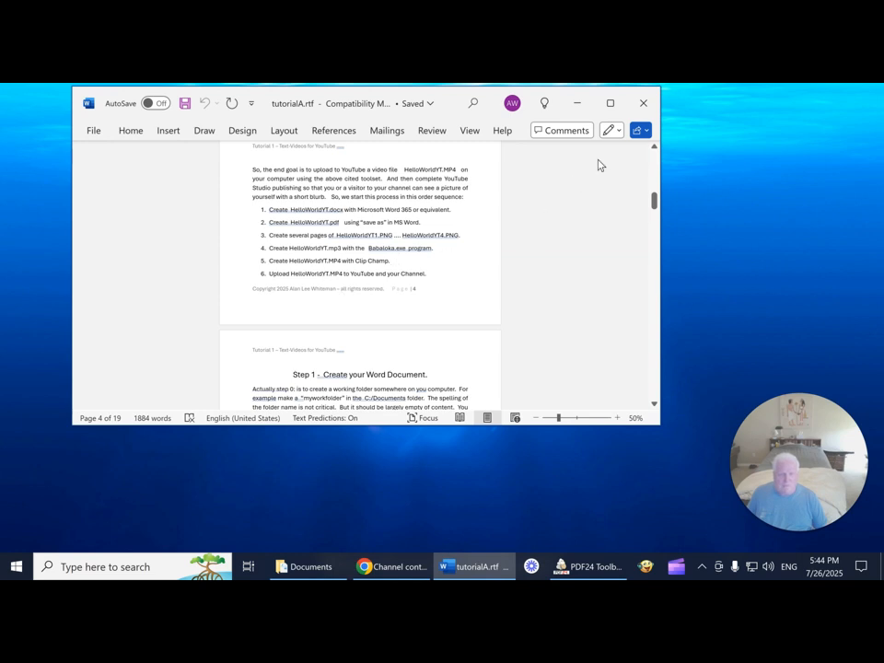
click(642, 103)
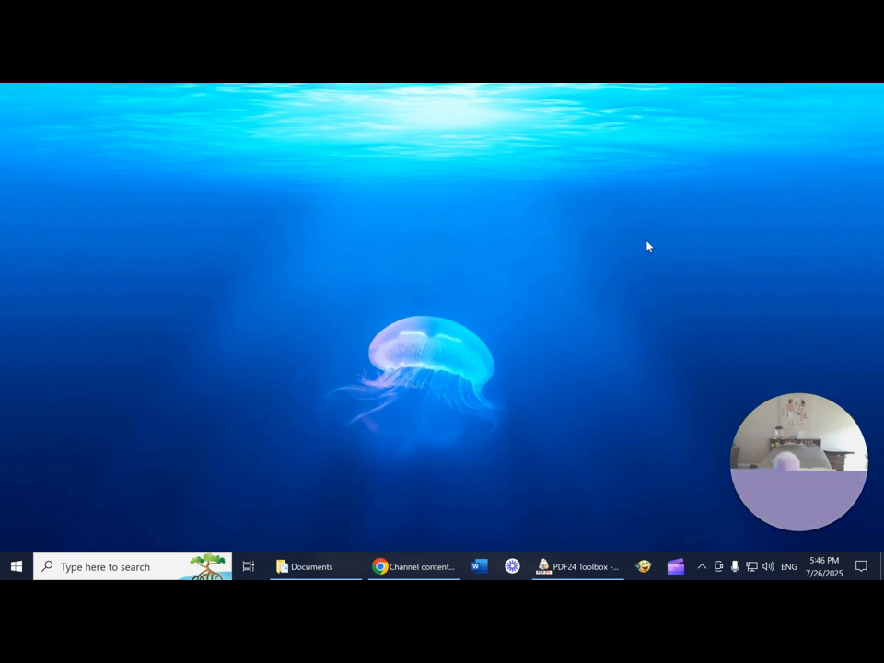
mouse_move(777, 507)
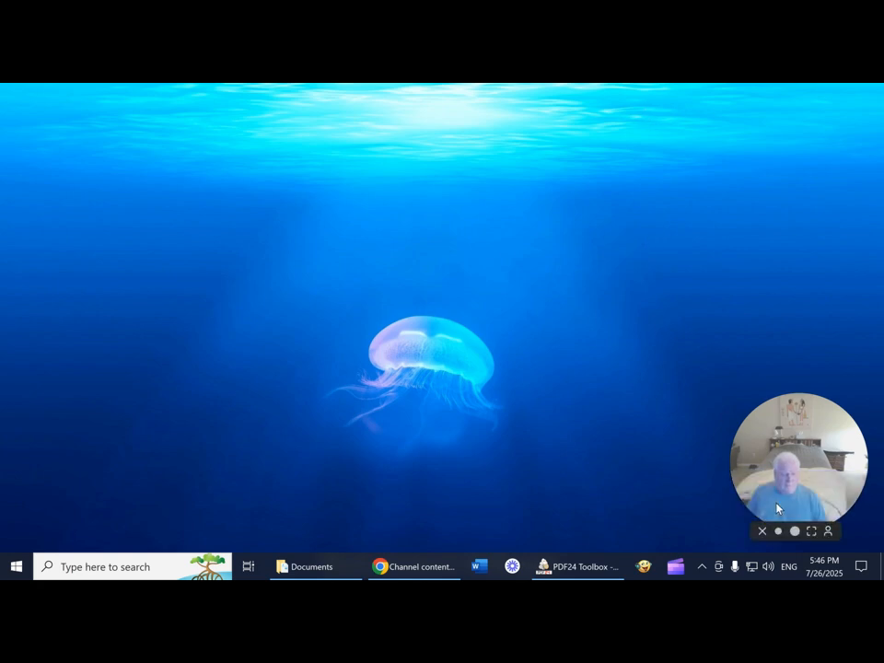